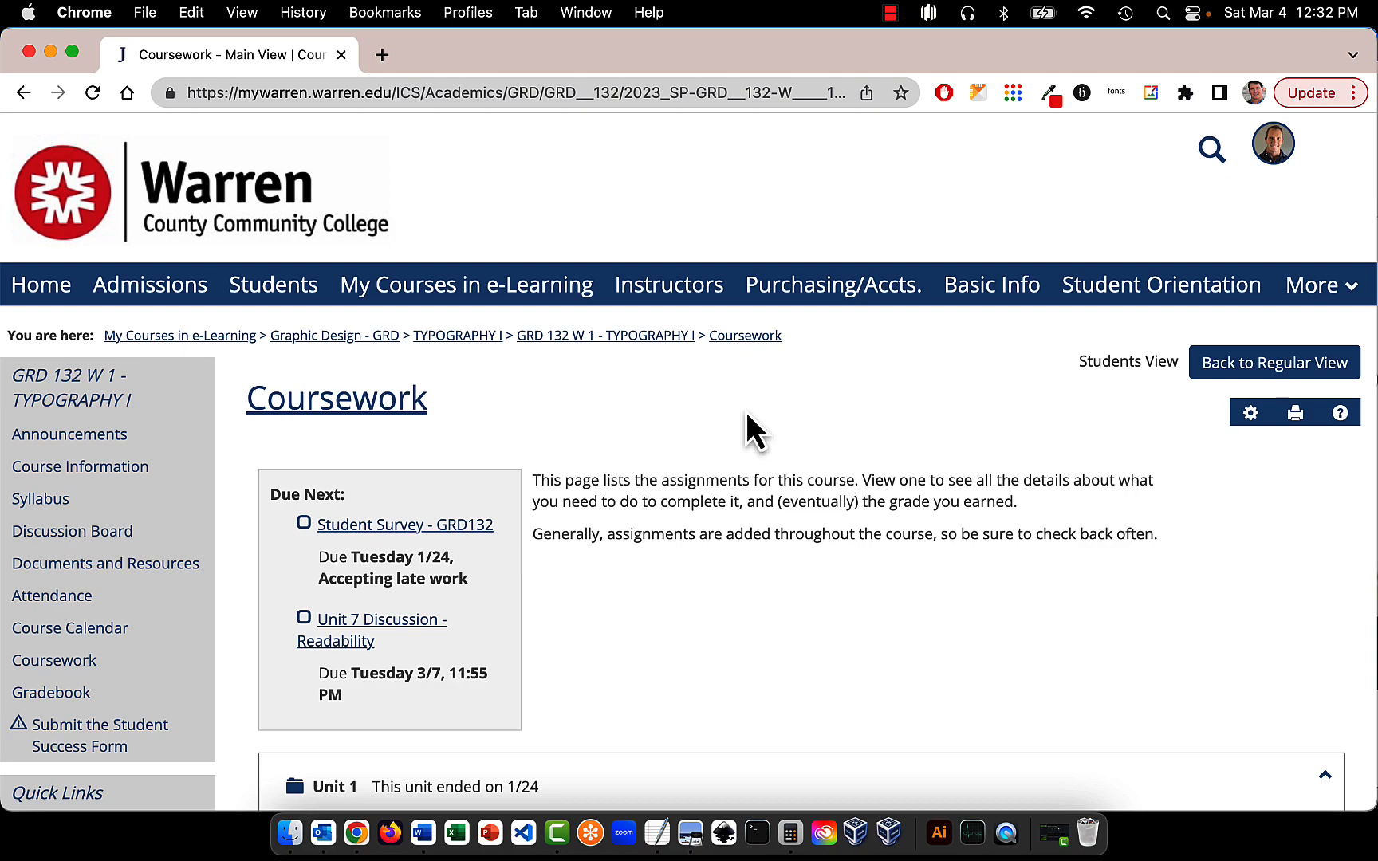
Open the ex10 - Formatting Practice (Word) assignment in Unit 7 and read its description and attached file.
scroll(745, 409, down, 10)
scroll(745, 410, down, 10)
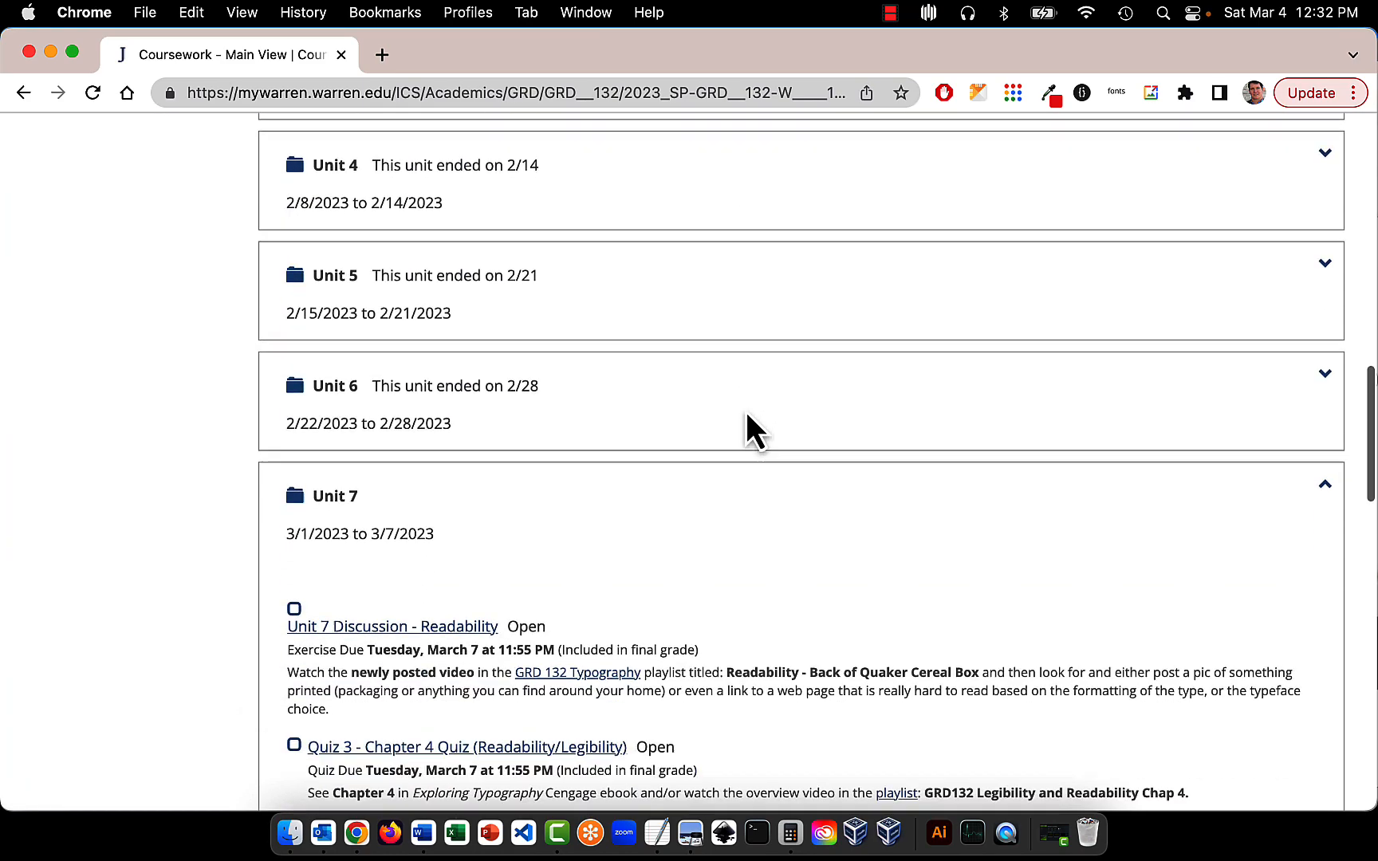
scroll(745, 409, down, 3)
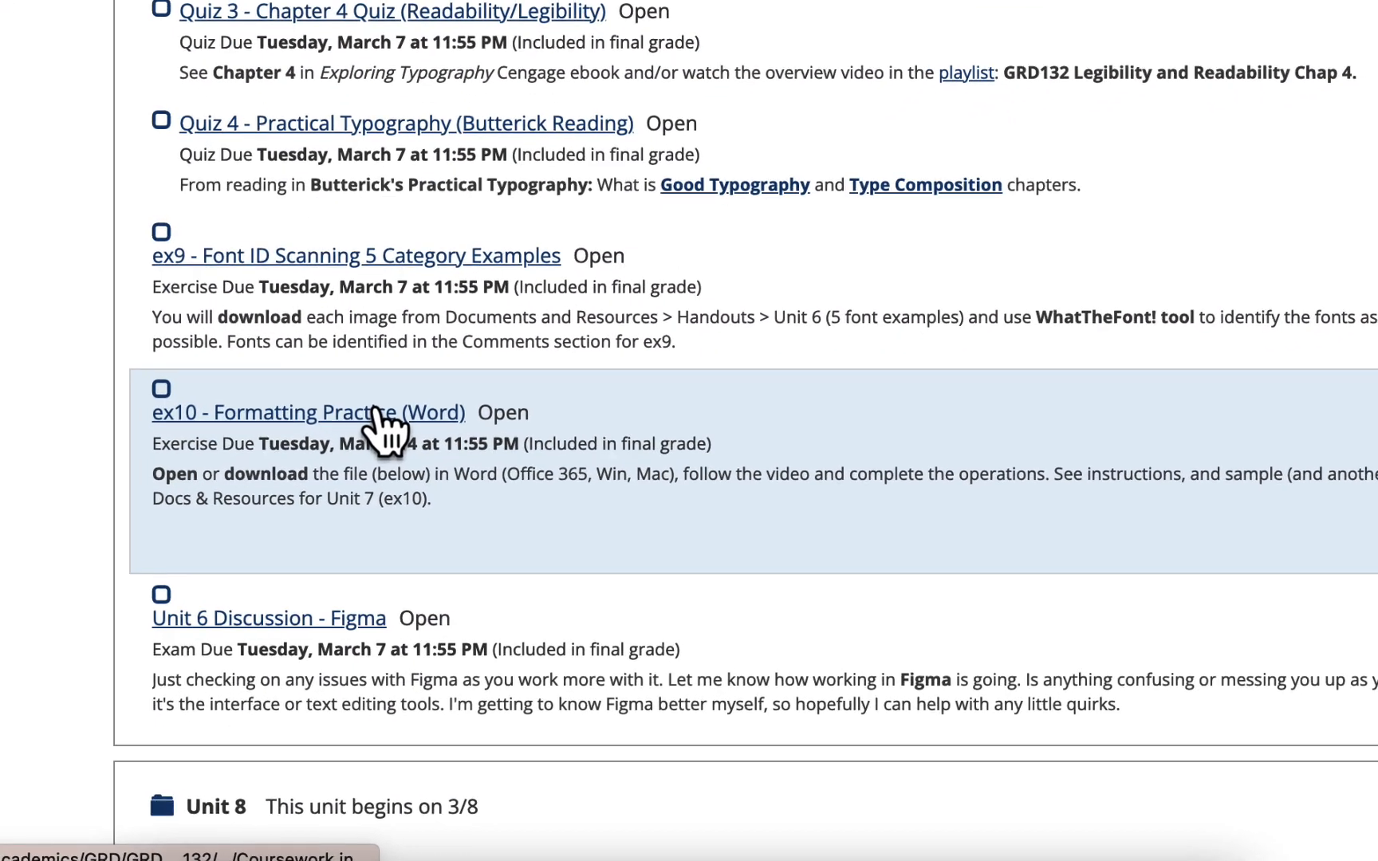
click(377, 411)
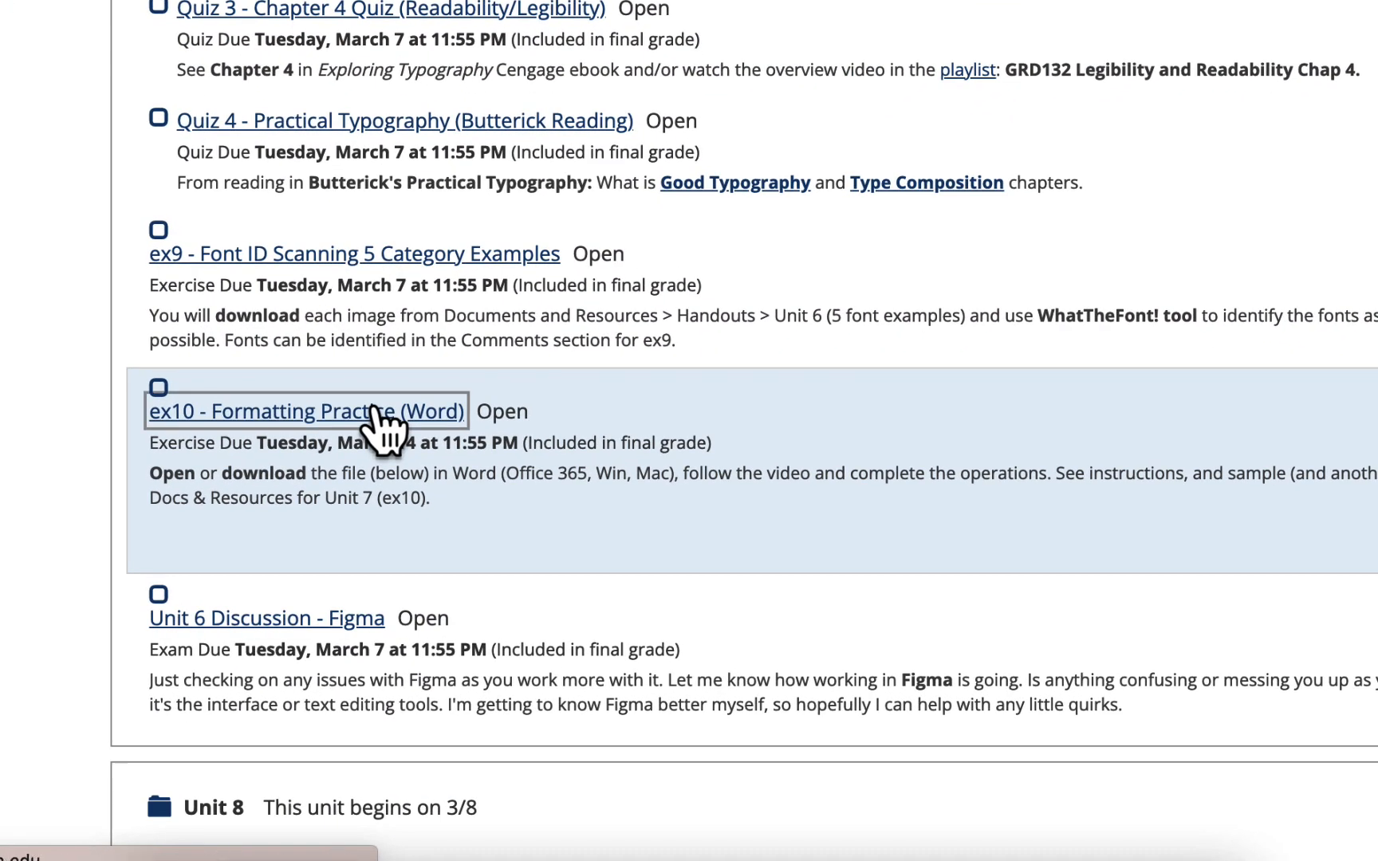
scroll(713, 355, down, 5)
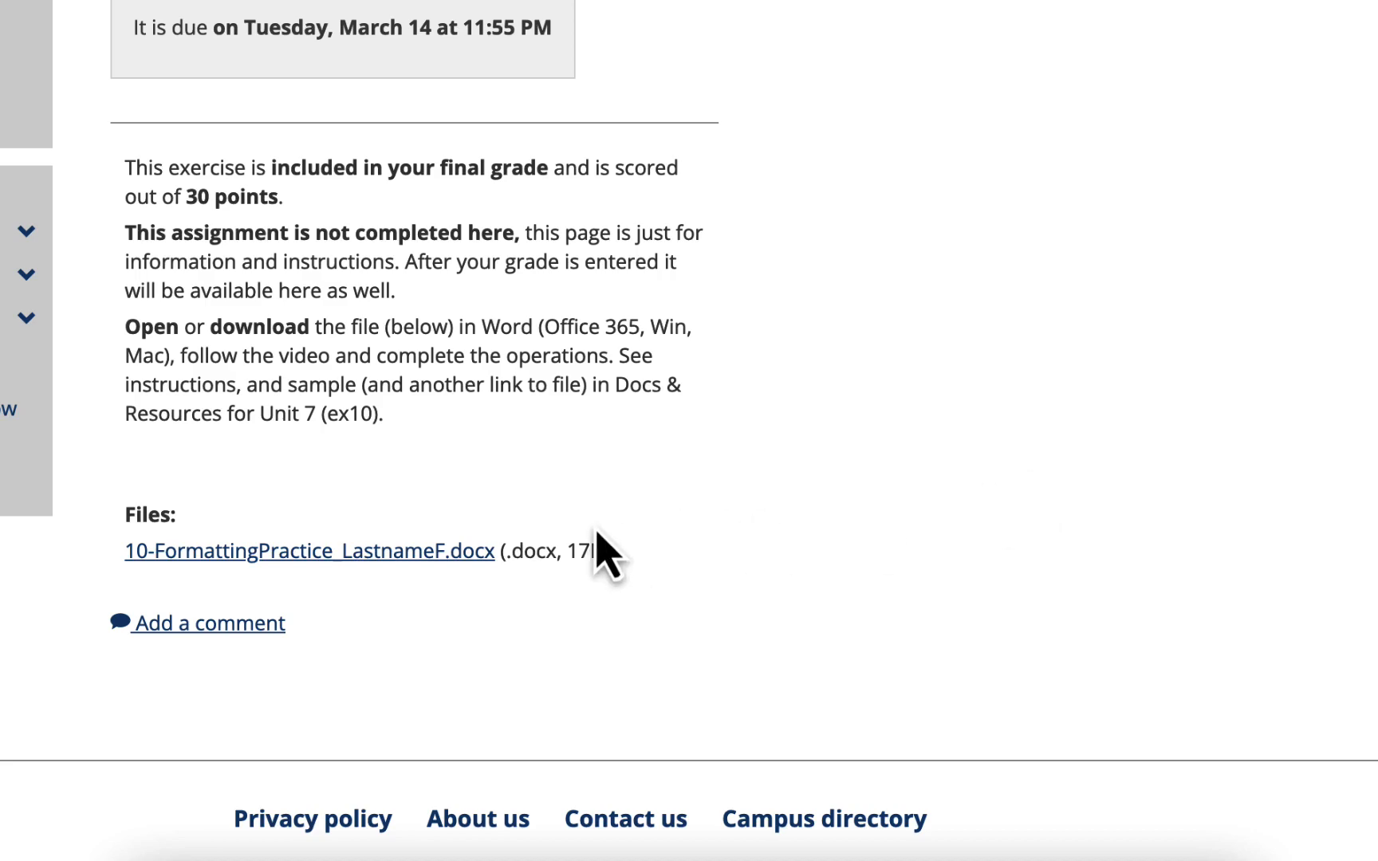
Open 10-FormattingPractice_SAMPLE.pdf from the course's Documents and Resources and review the finished formatting of each paragraph.
scroll(885, 510, up, 10)
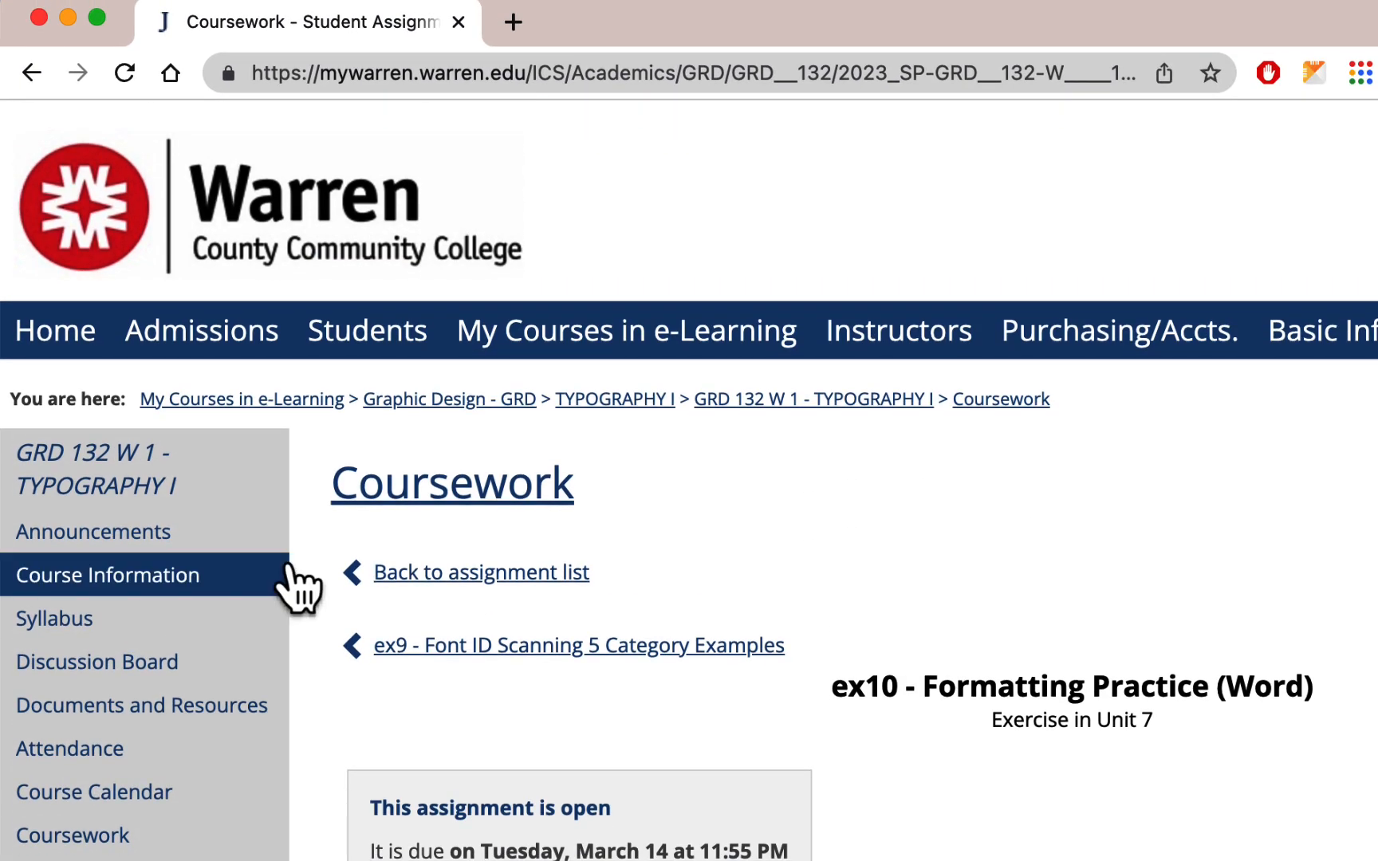
click(263, 708)
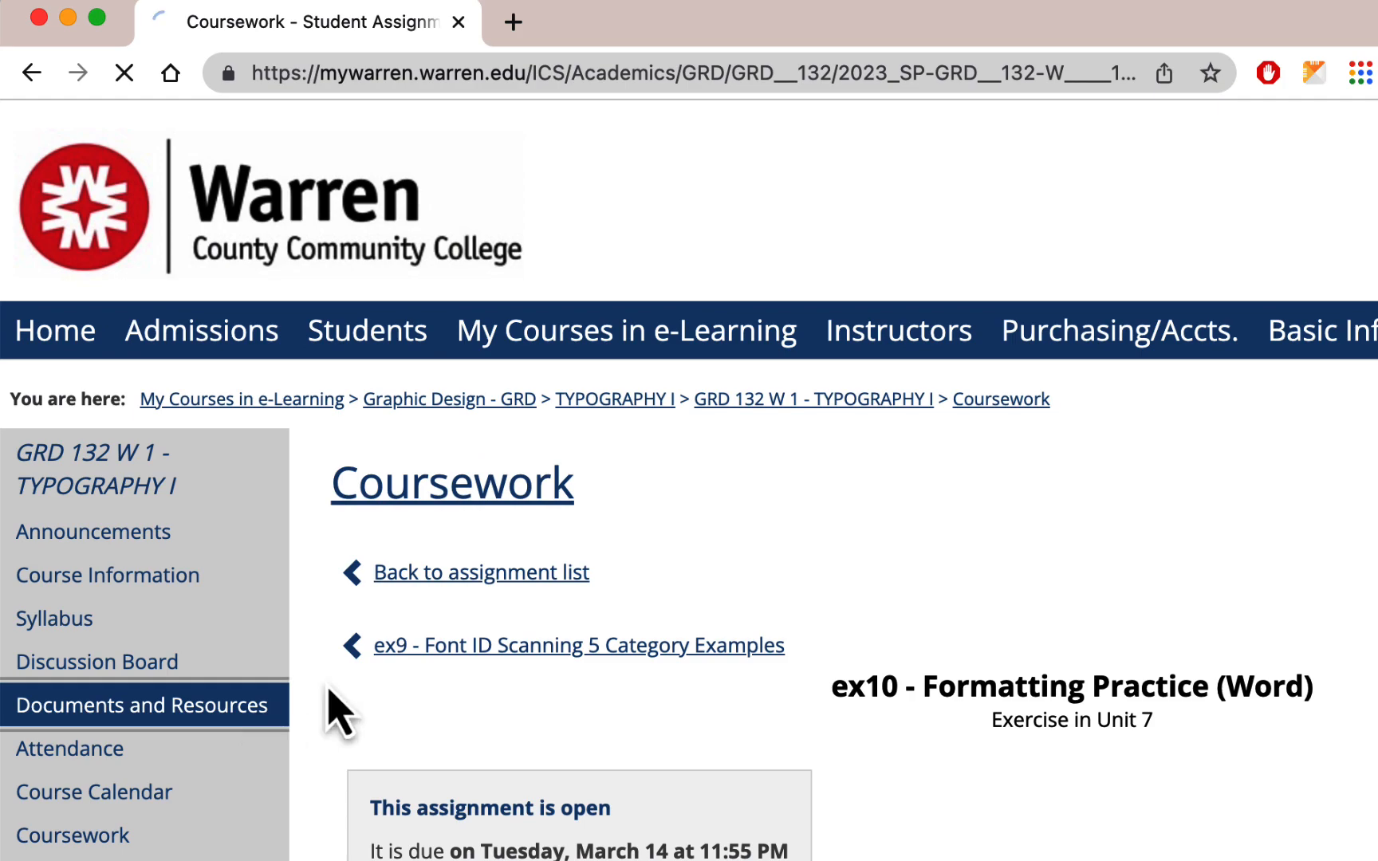
scroll(748, 641, down, 15)
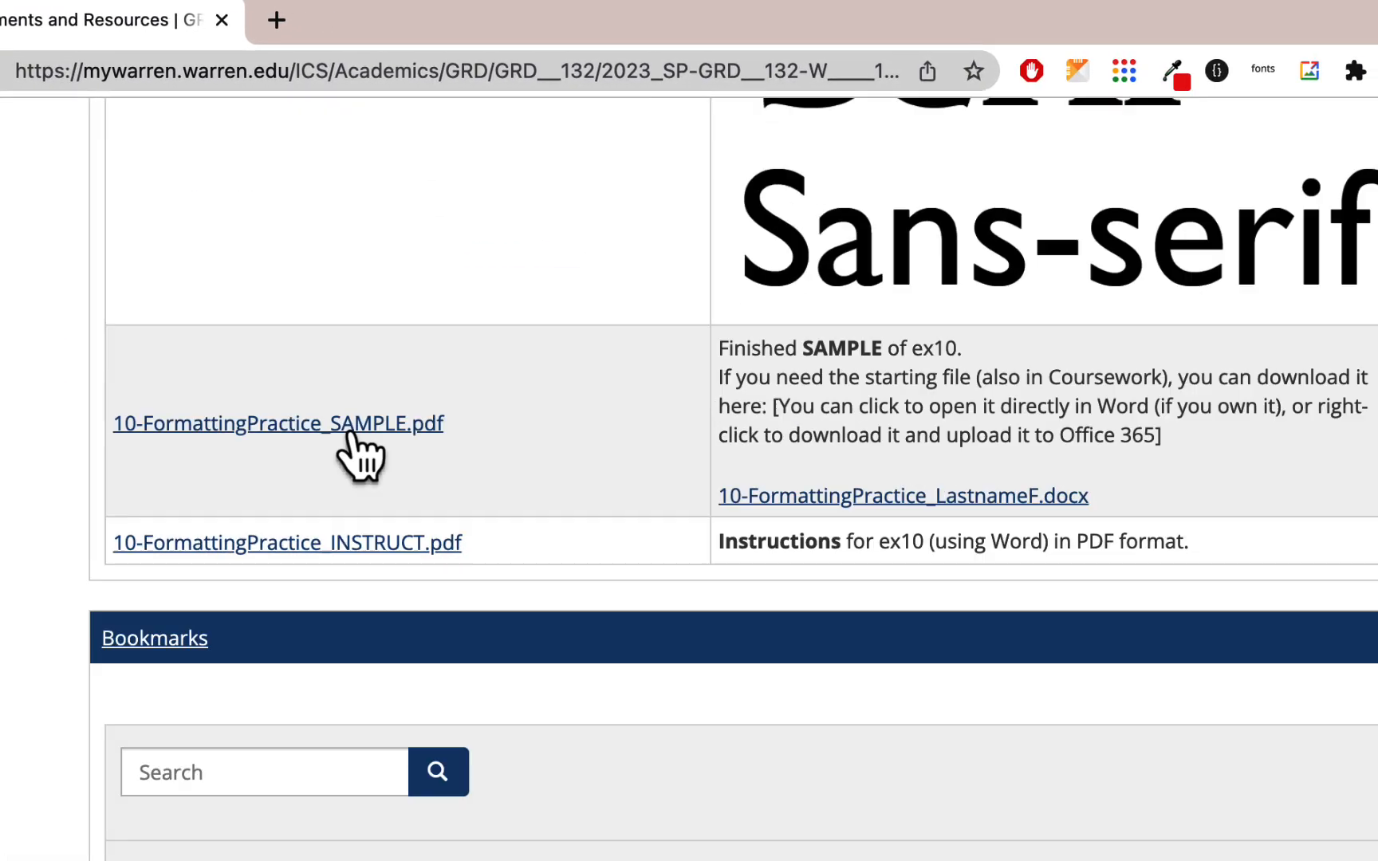
click(348, 433)
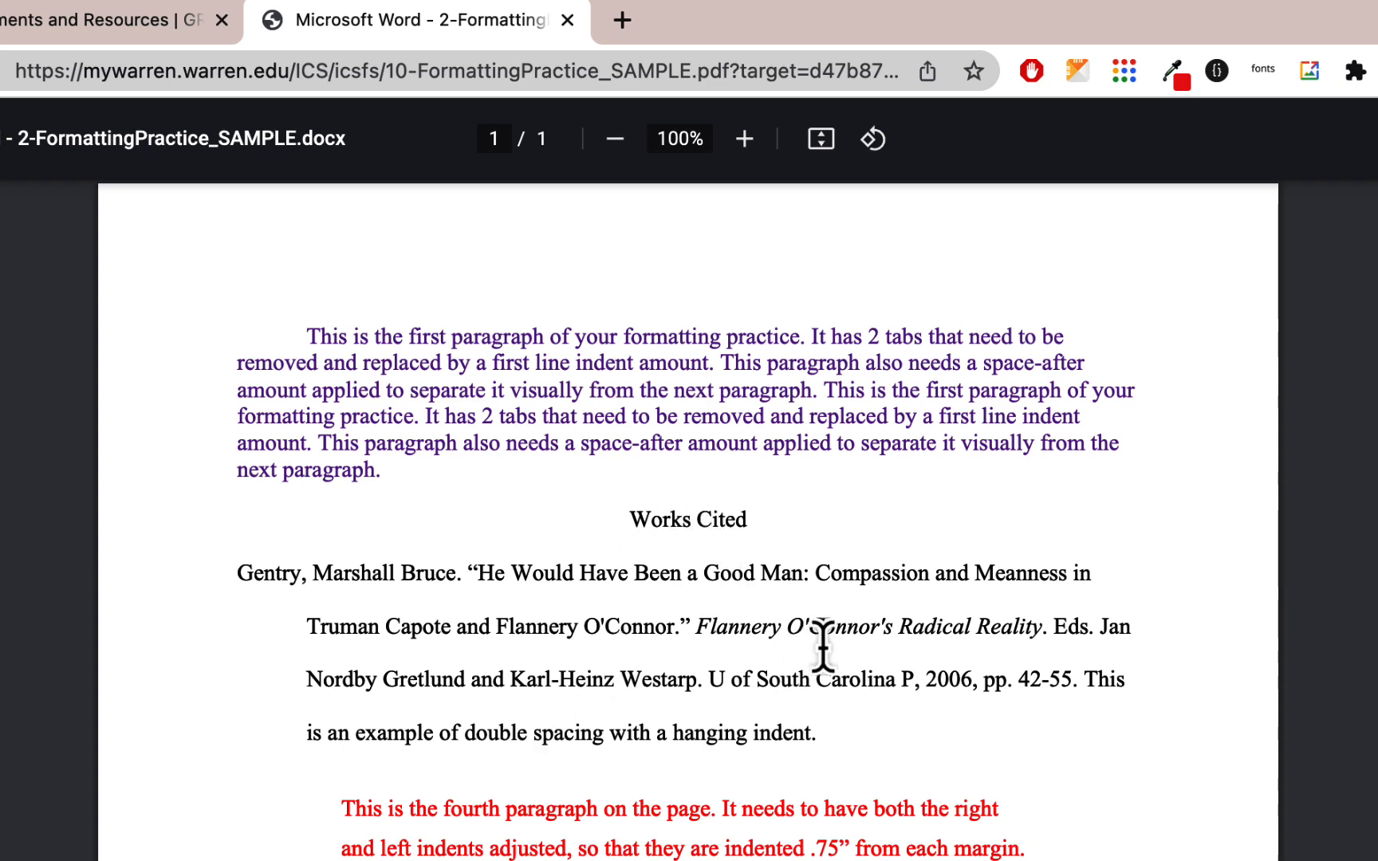
scroll(880, 635, down, 1)
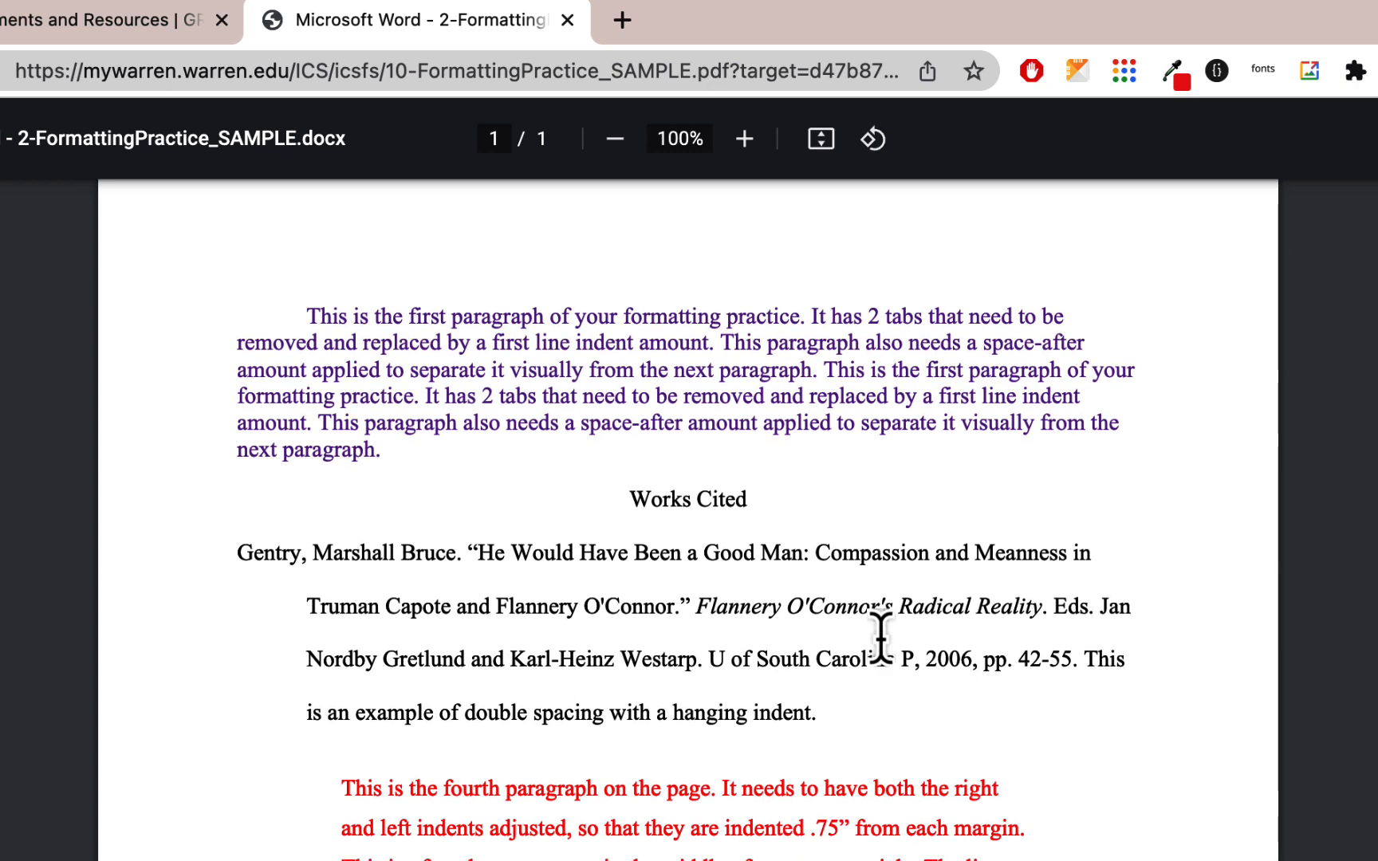
scroll(880, 635, down, 5)
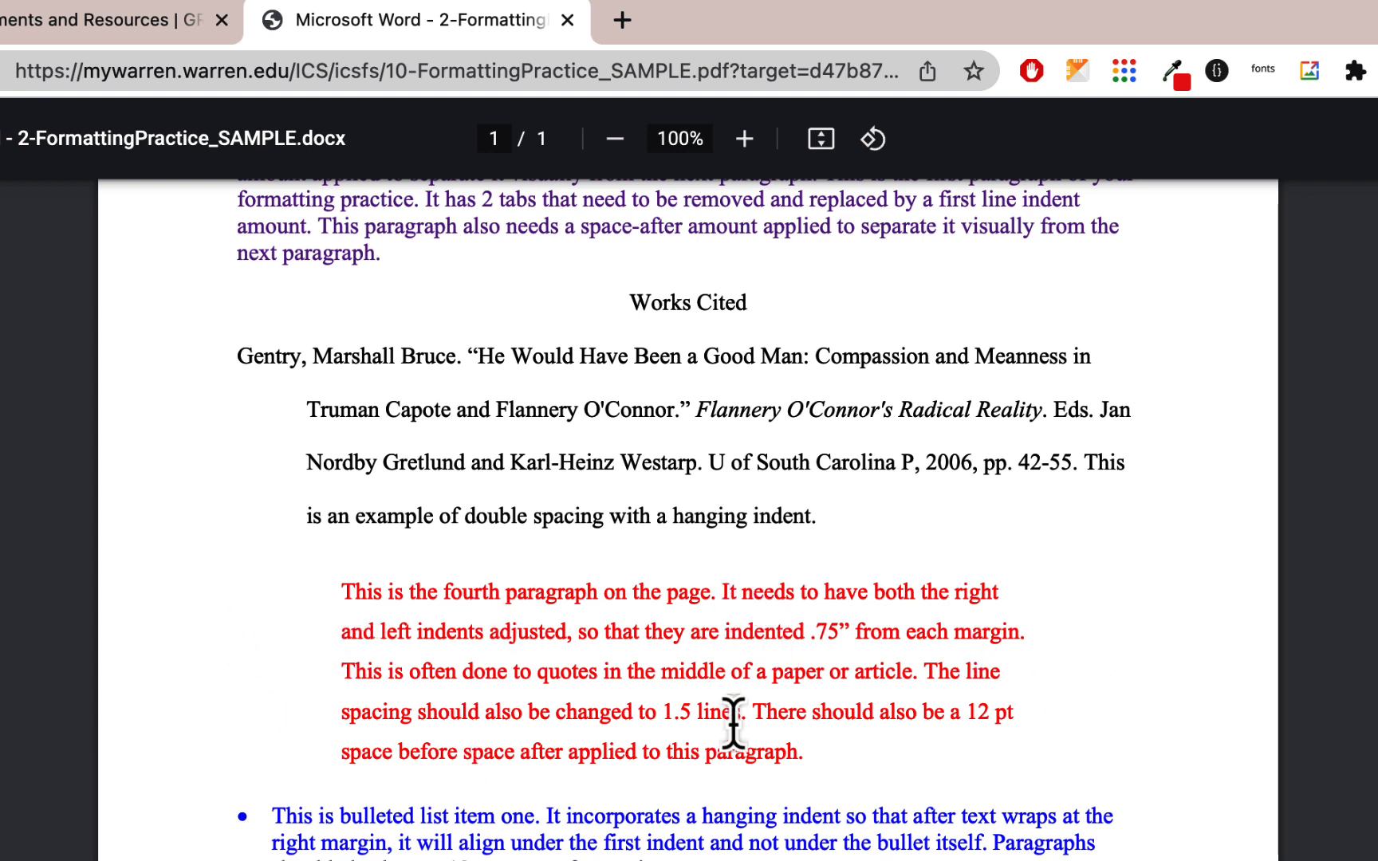
scroll(667, 671, down, 3)
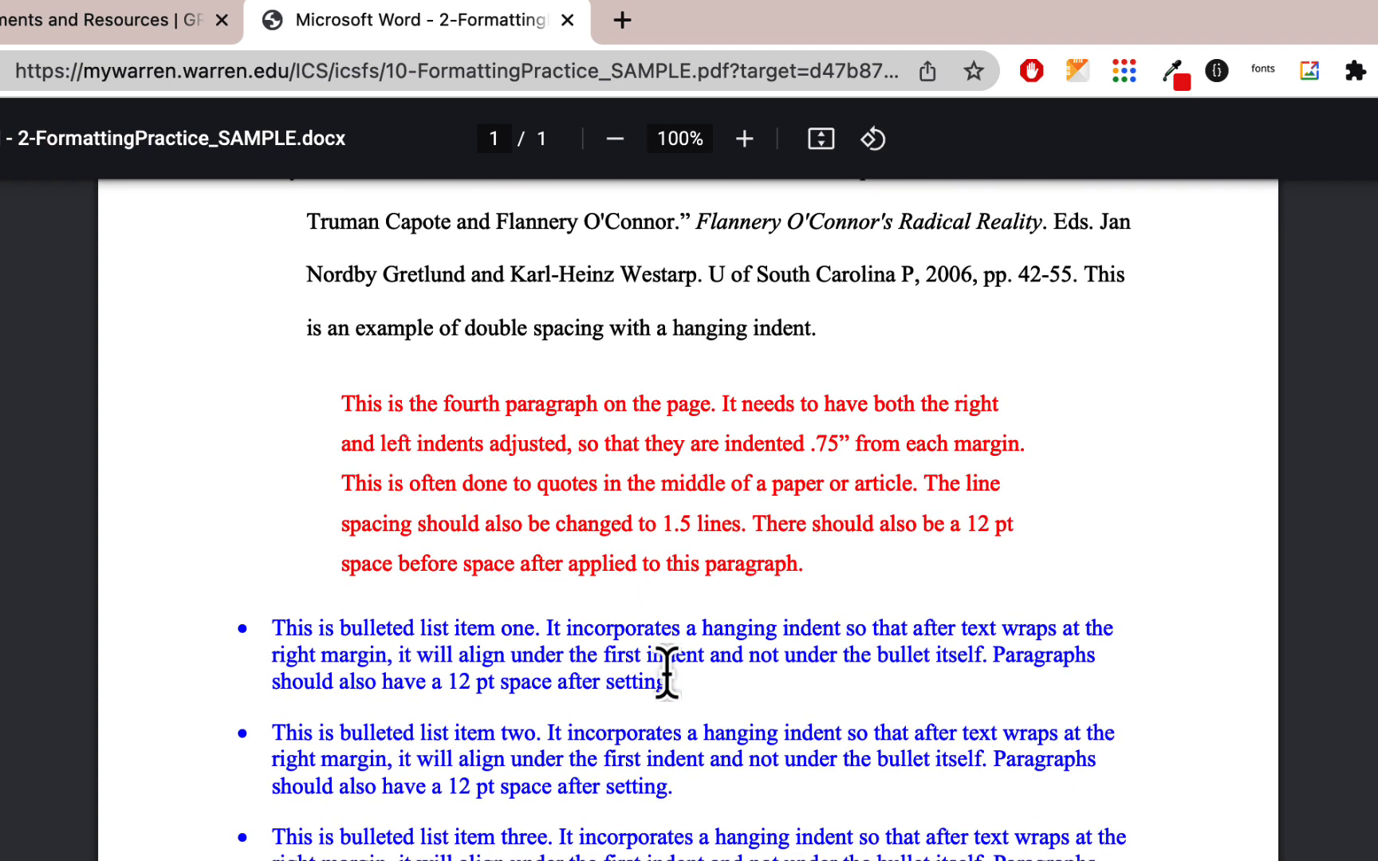
scroll(771, 582, down, 4)
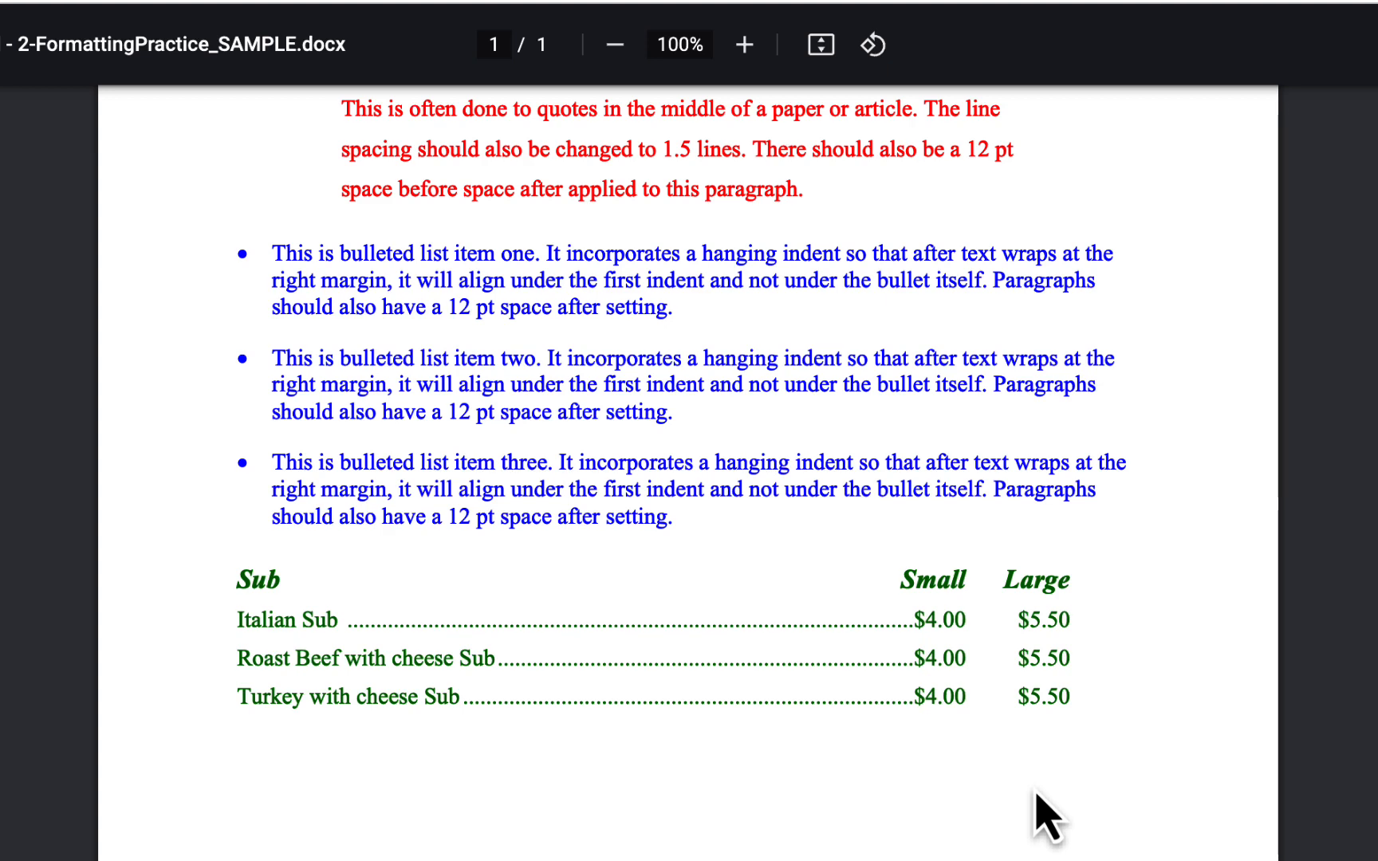
scroll(1036, 798, up, 5)
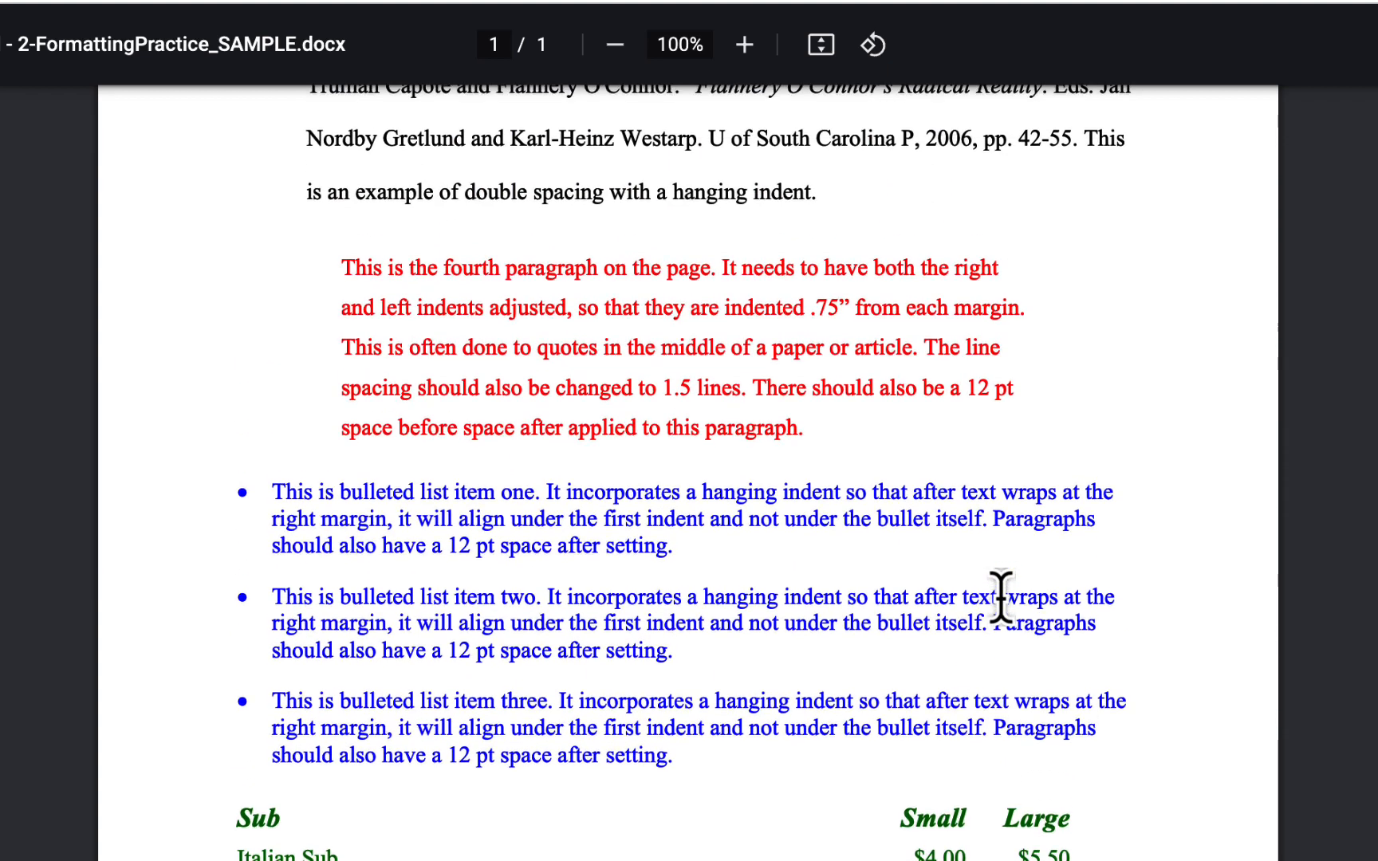
scroll(1001, 596, up, 7)
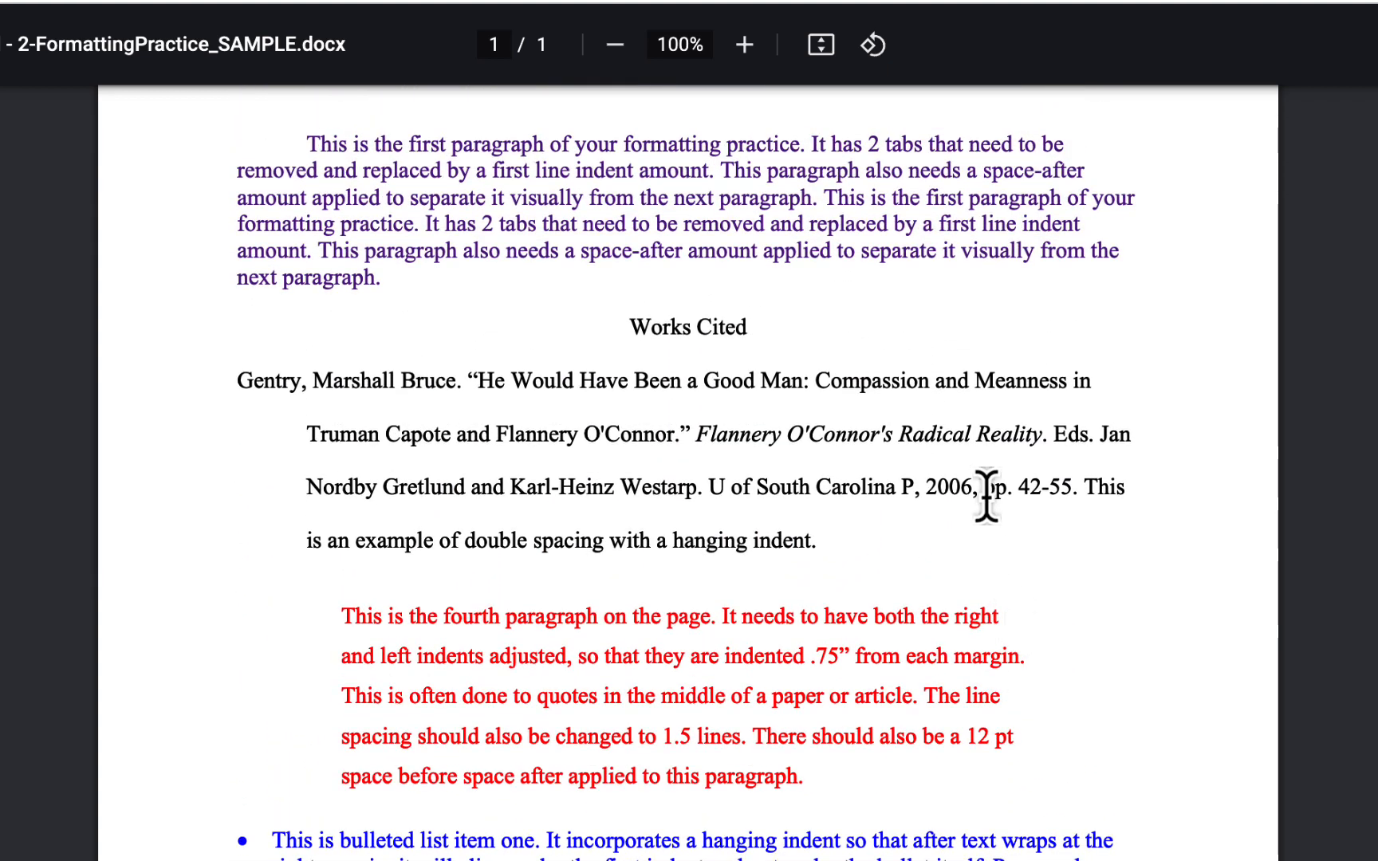
Open 10-FormattingPractice_INSTRUCT.pdf from the course resources, and open the starting file 10-FormattingPractice_LastnameF.docx in Word.
key(super+w)
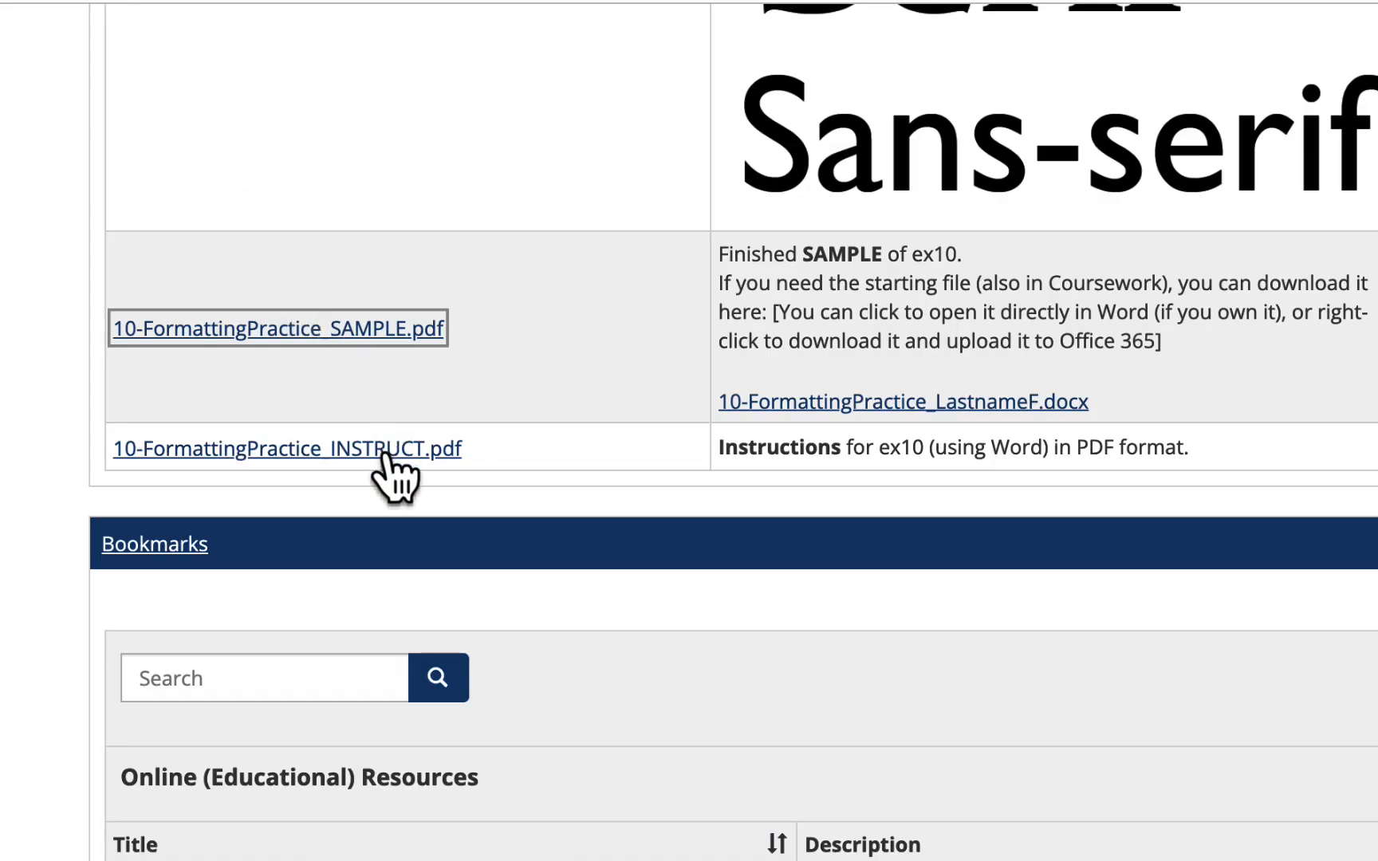
click(385, 453)
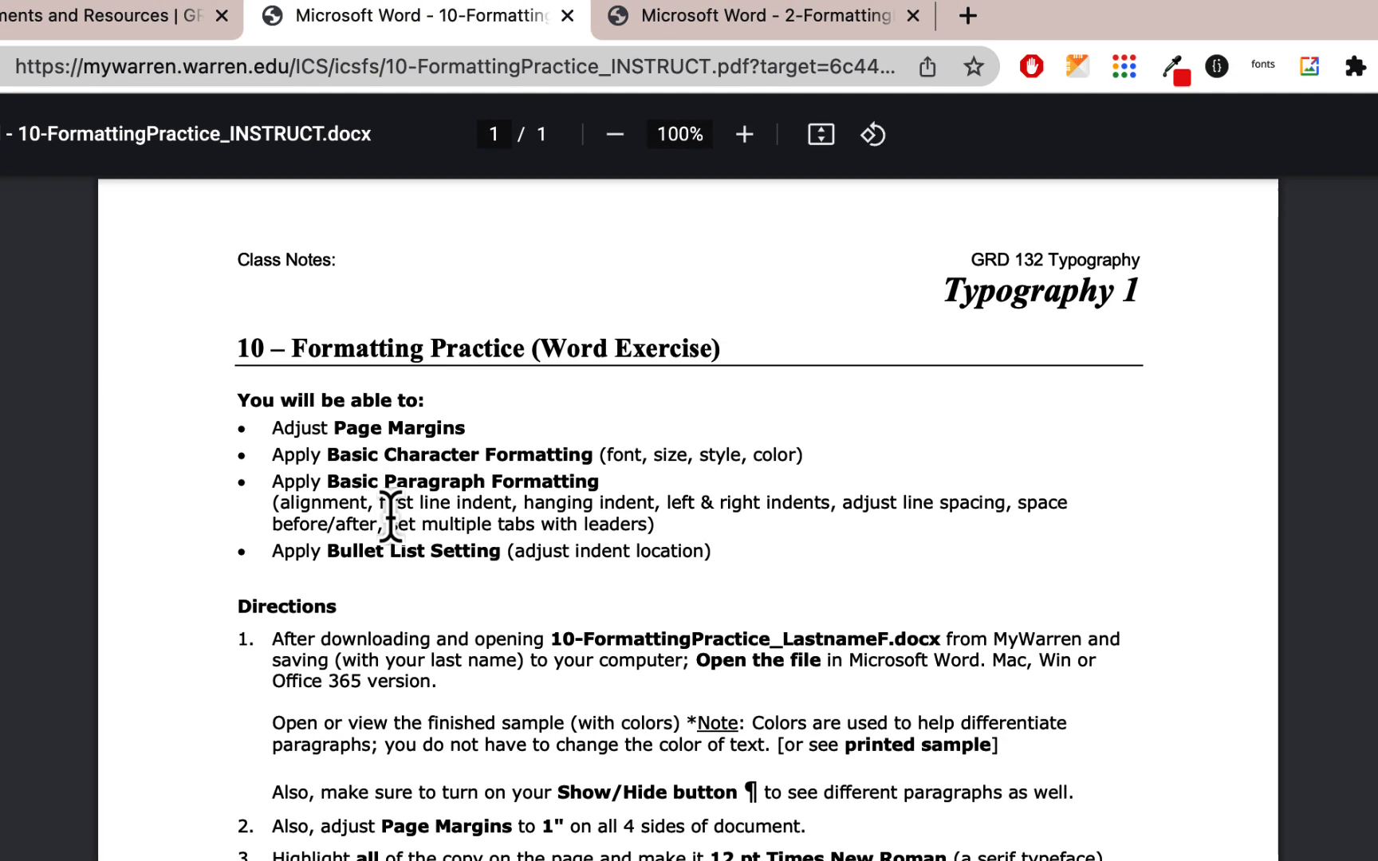
click(718, 22)
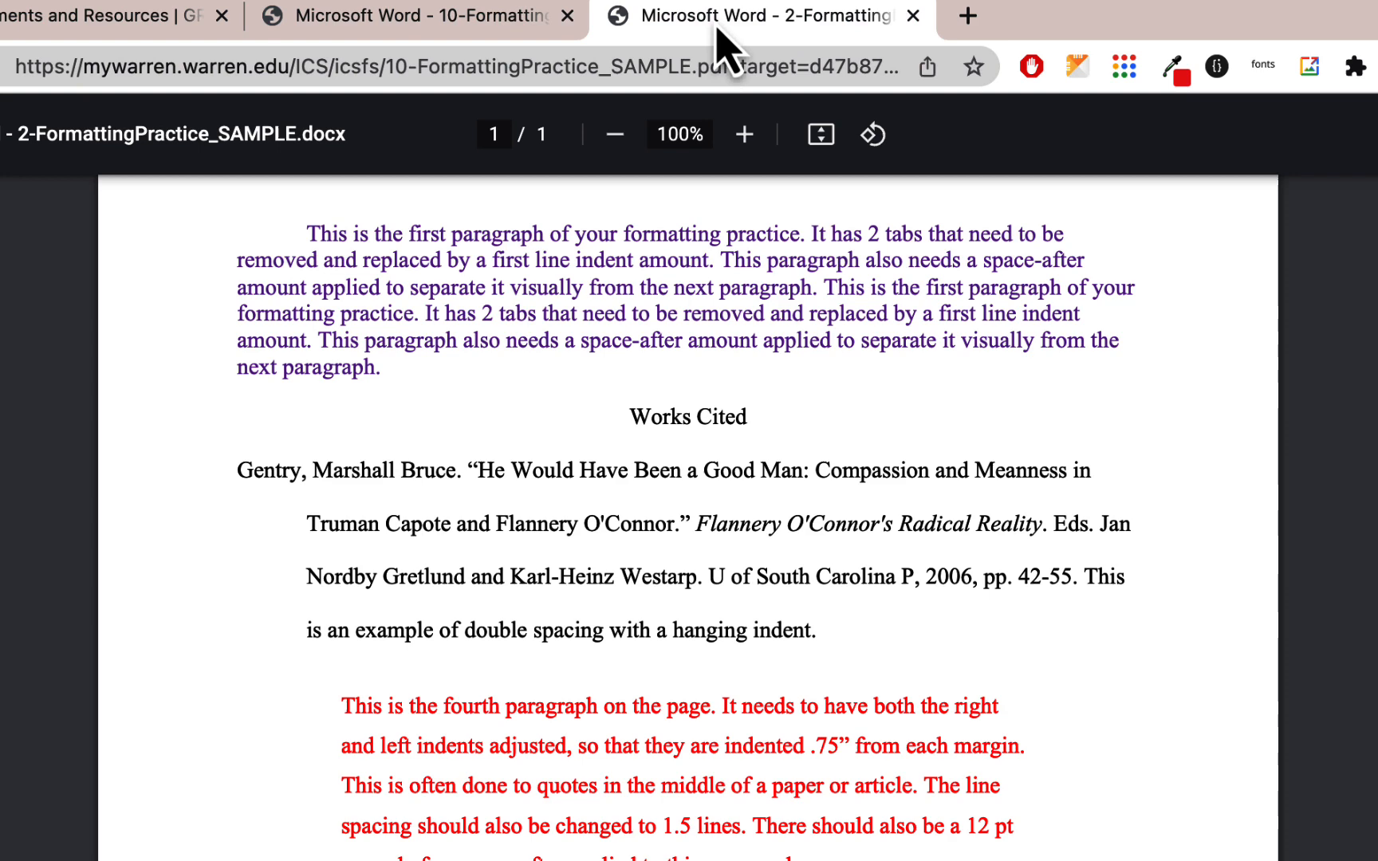
click(483, 26)
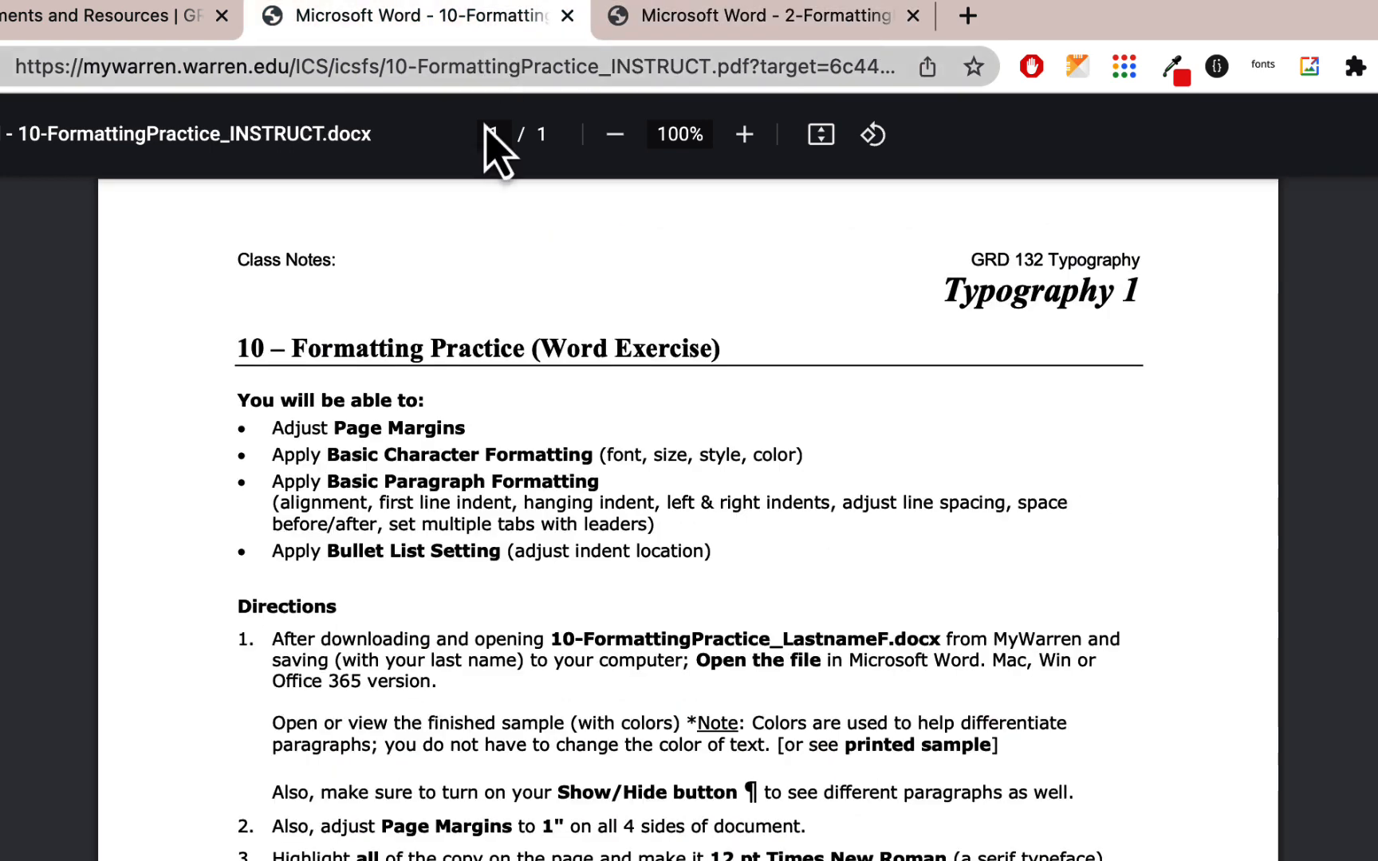
click(139, 17)
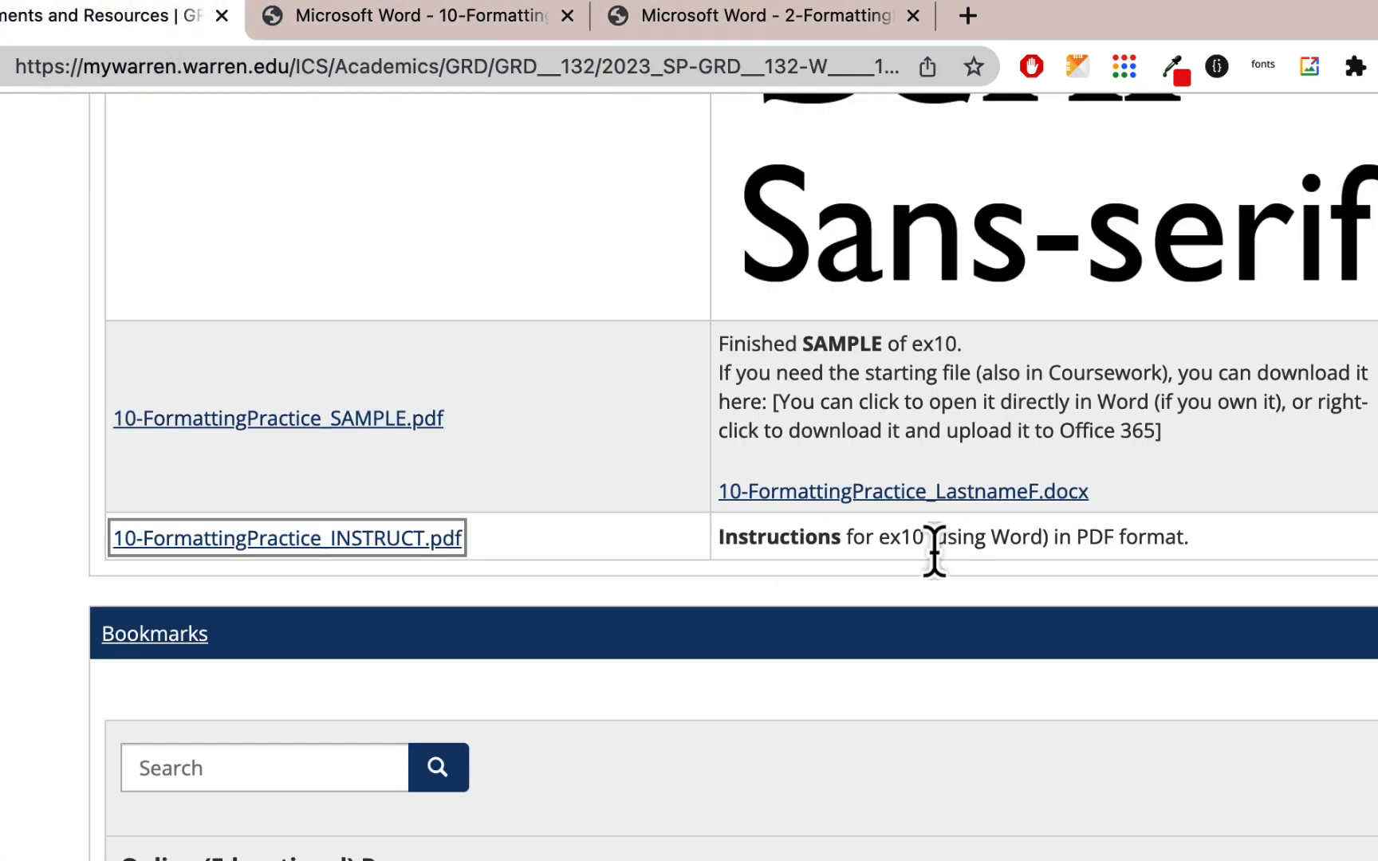
click(1022, 493)
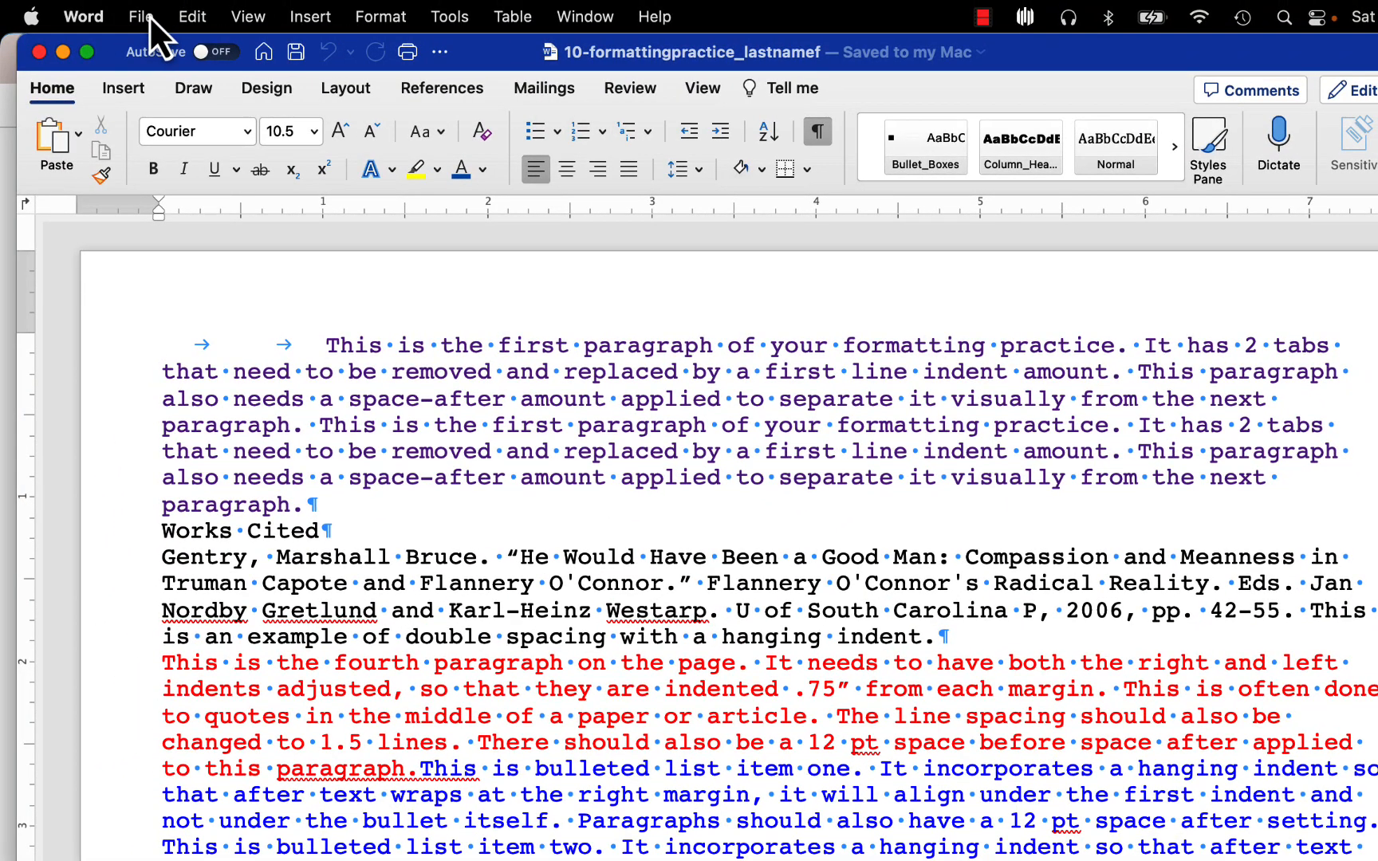
Save the document as a copy in Spring2023 > grd132w1 > Notes, putting the student's name in place of "lastnamef" and replacing the existing file.
click(144, 16)
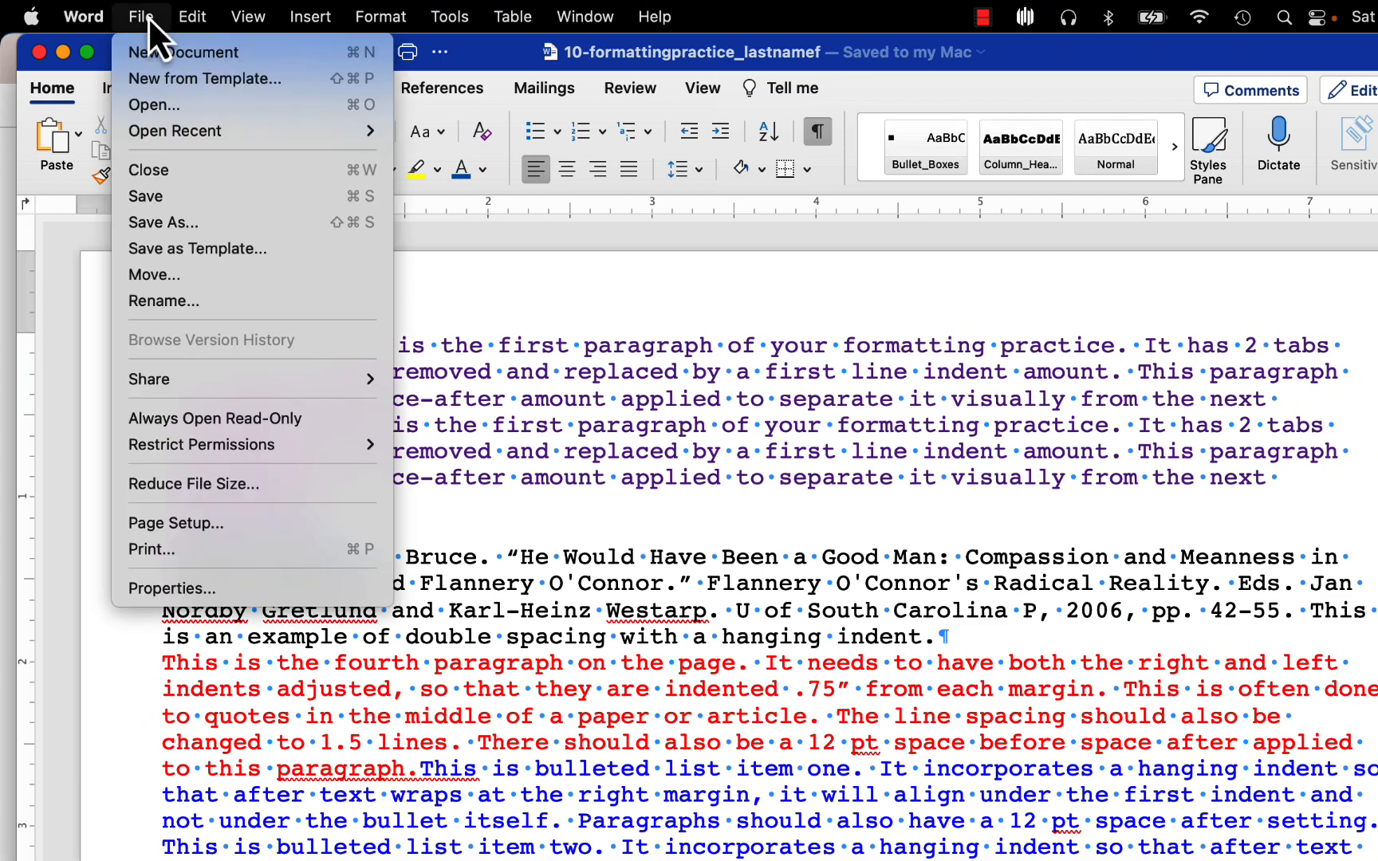
click(188, 225)
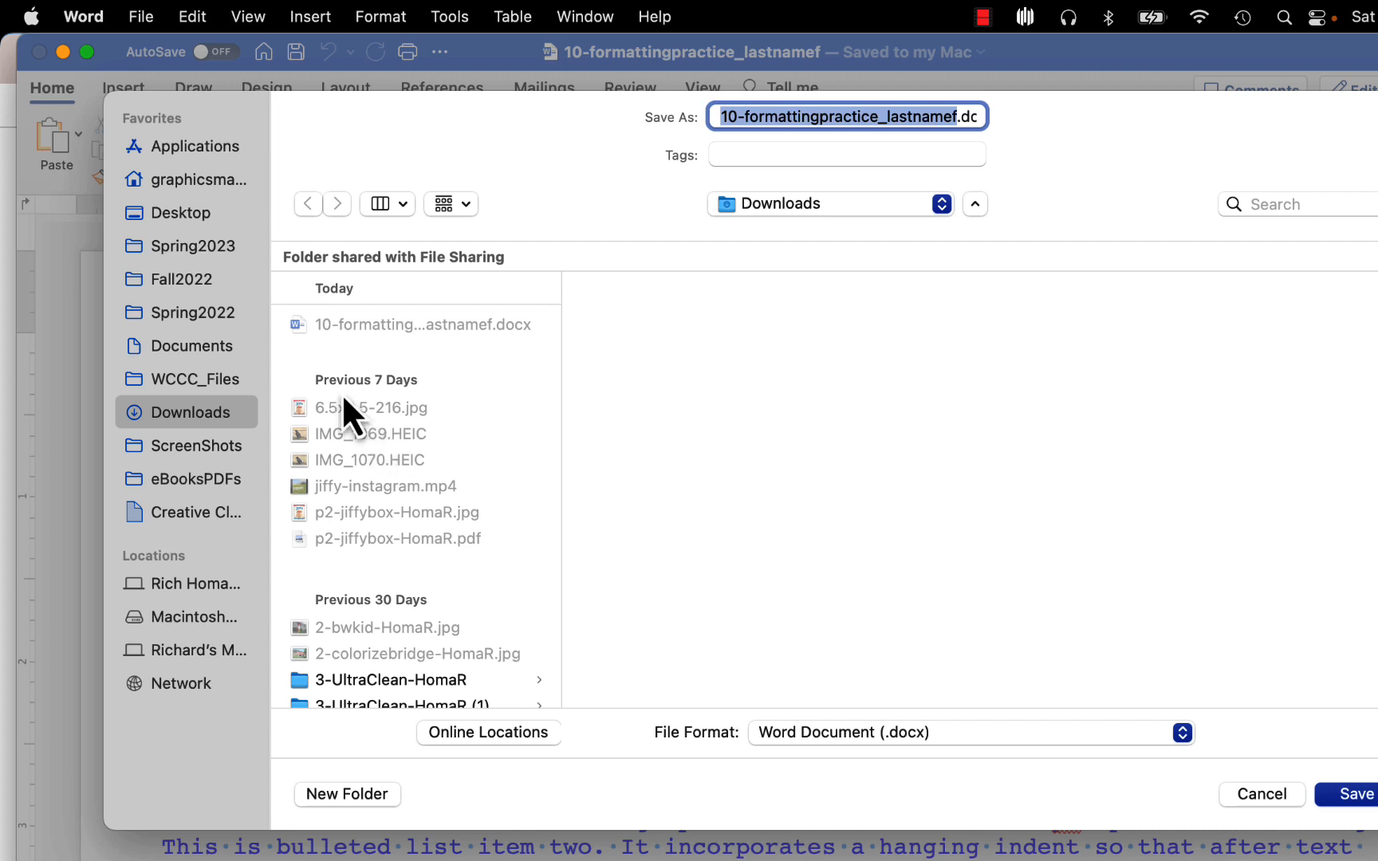
click(216, 249)
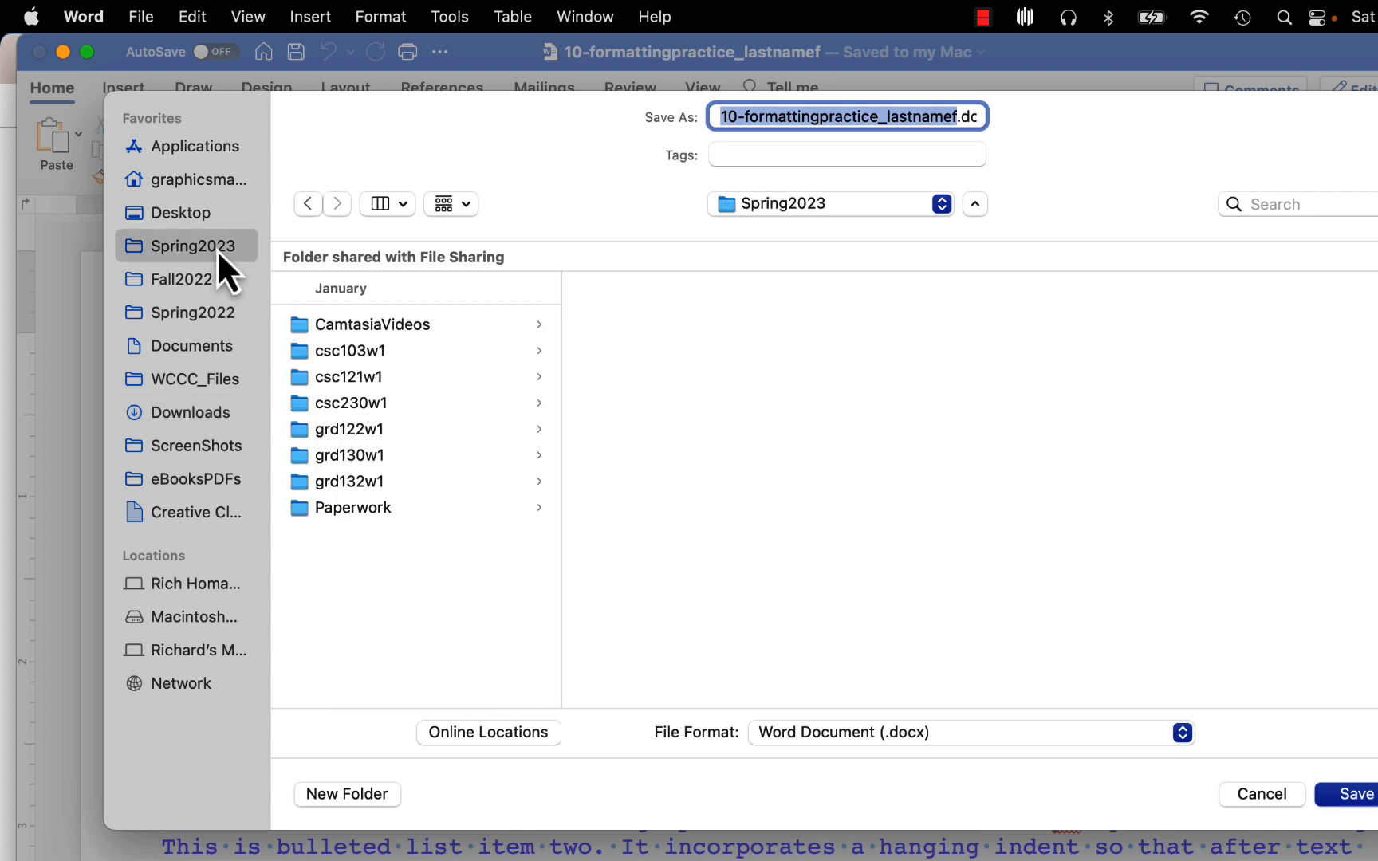
click(375, 480)
click(638, 325)
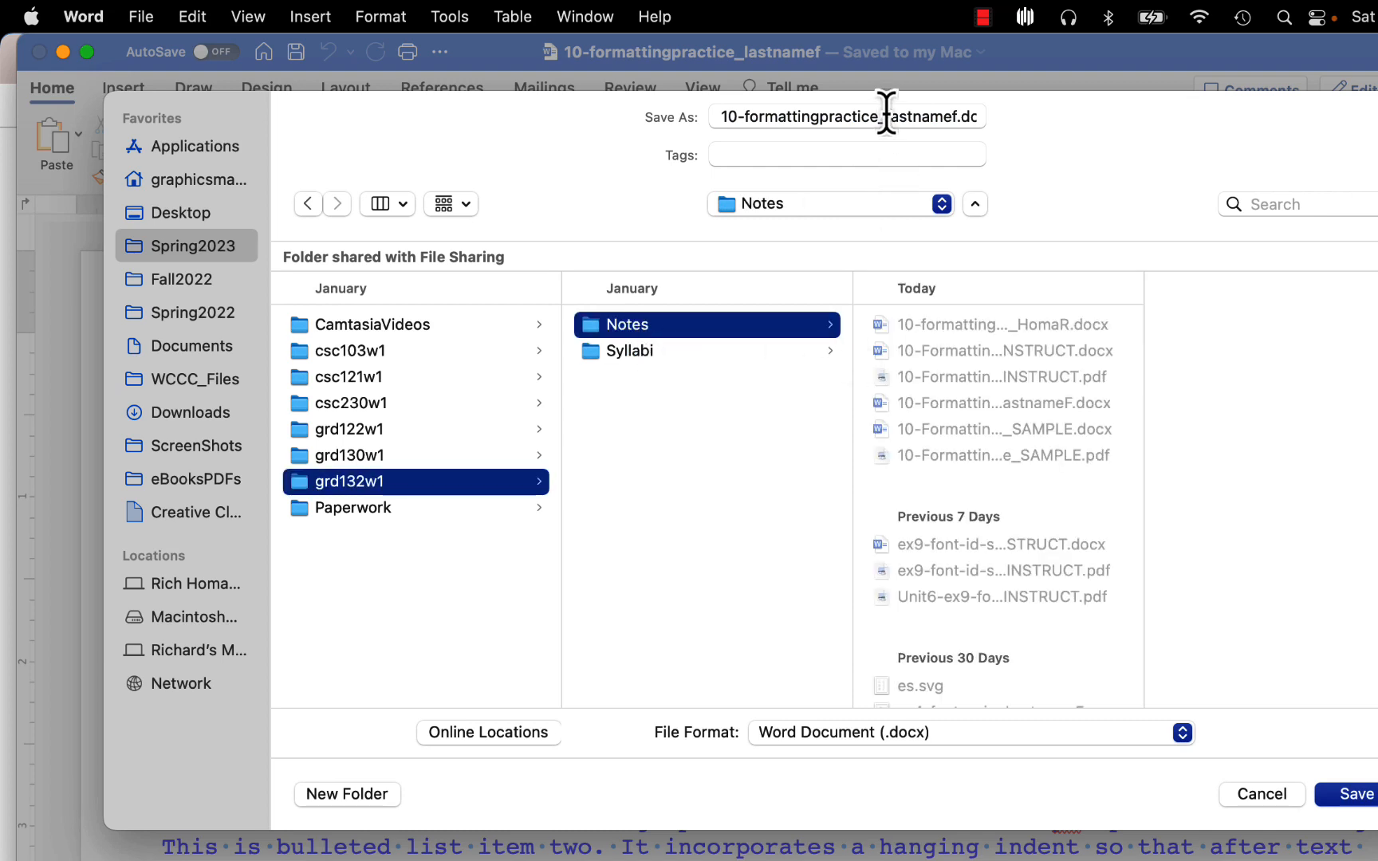
drag(886, 113, 952, 115)
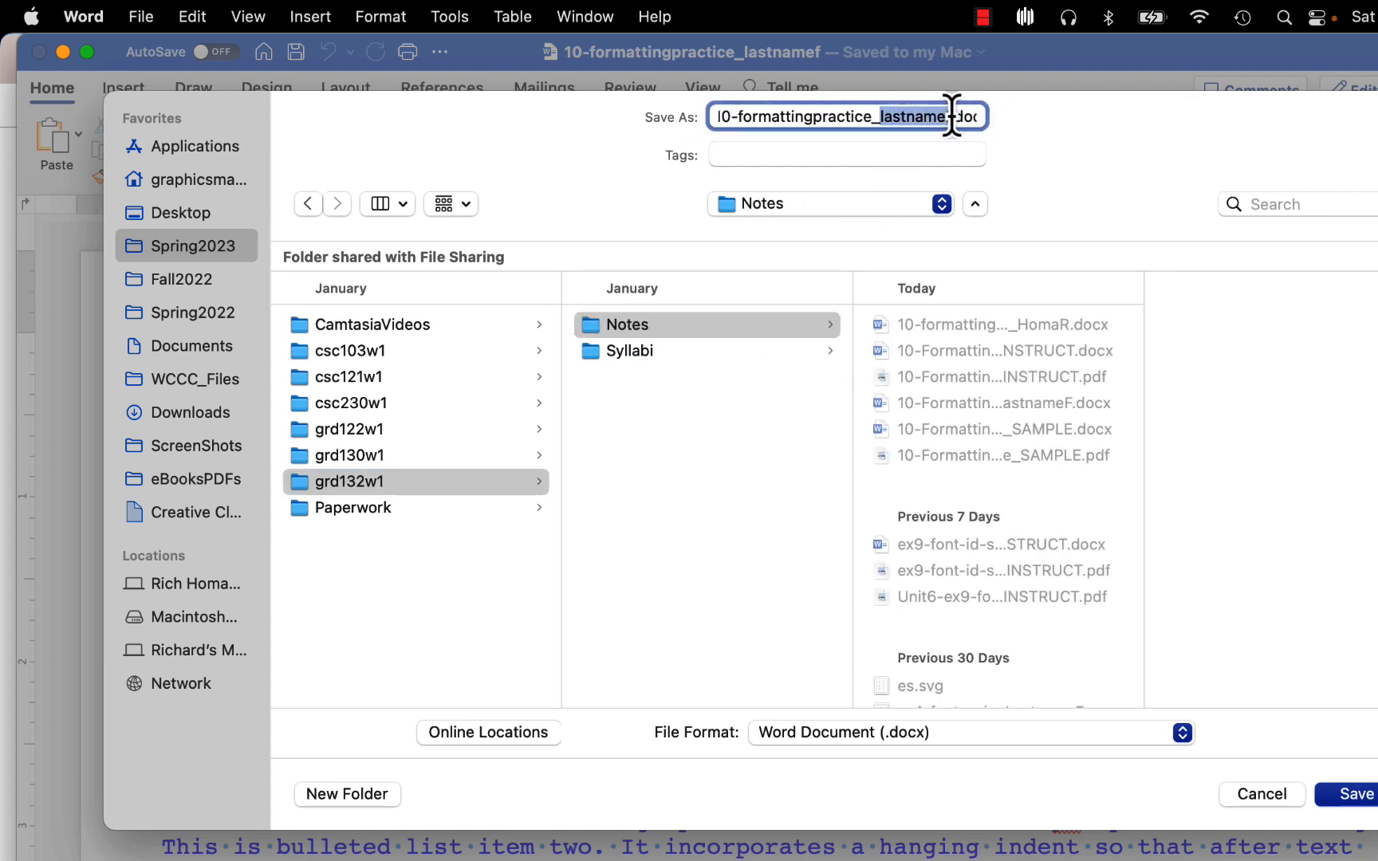
key(BackSpace)
text(Homa)
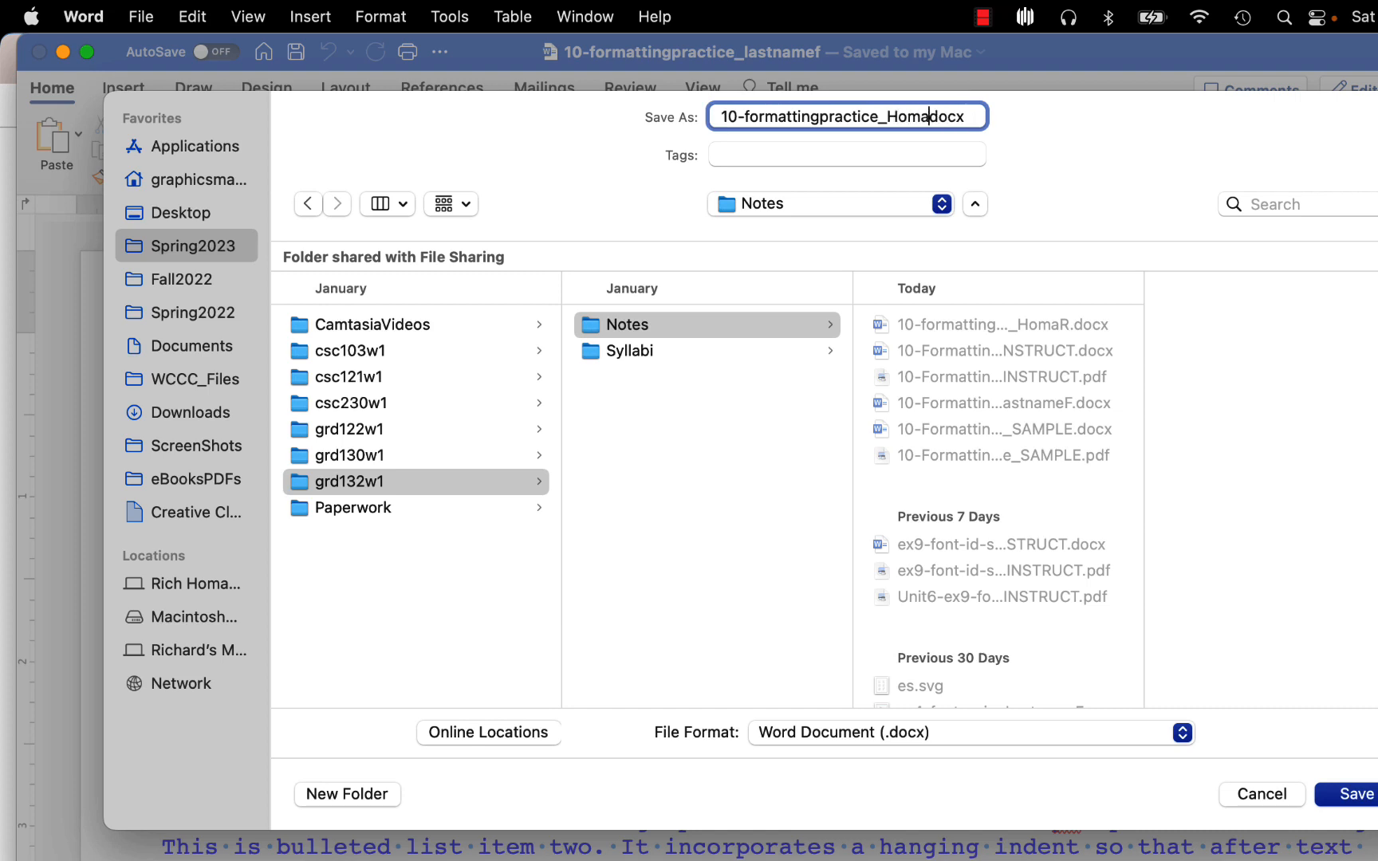
text(R.)
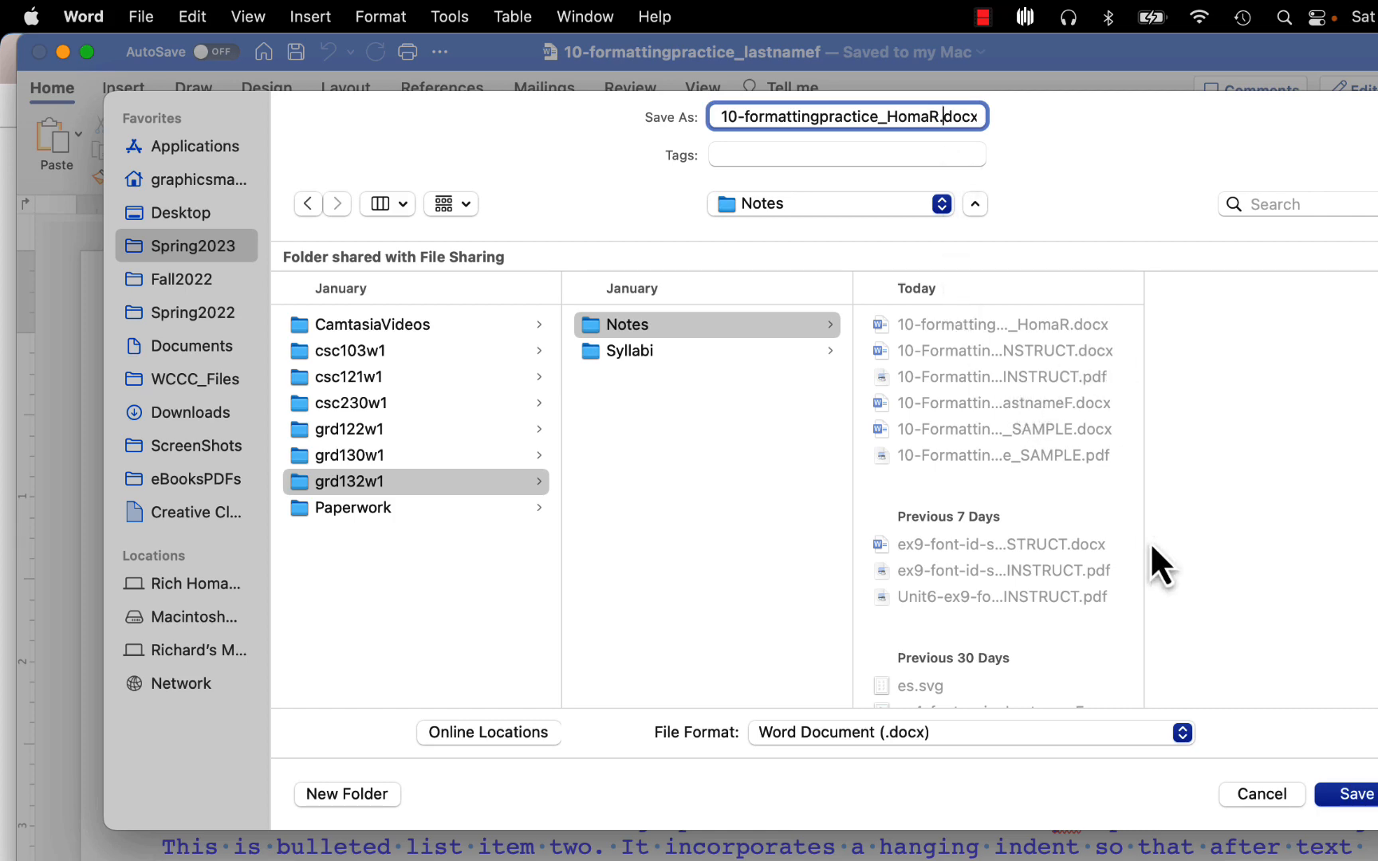
click(1356, 795)
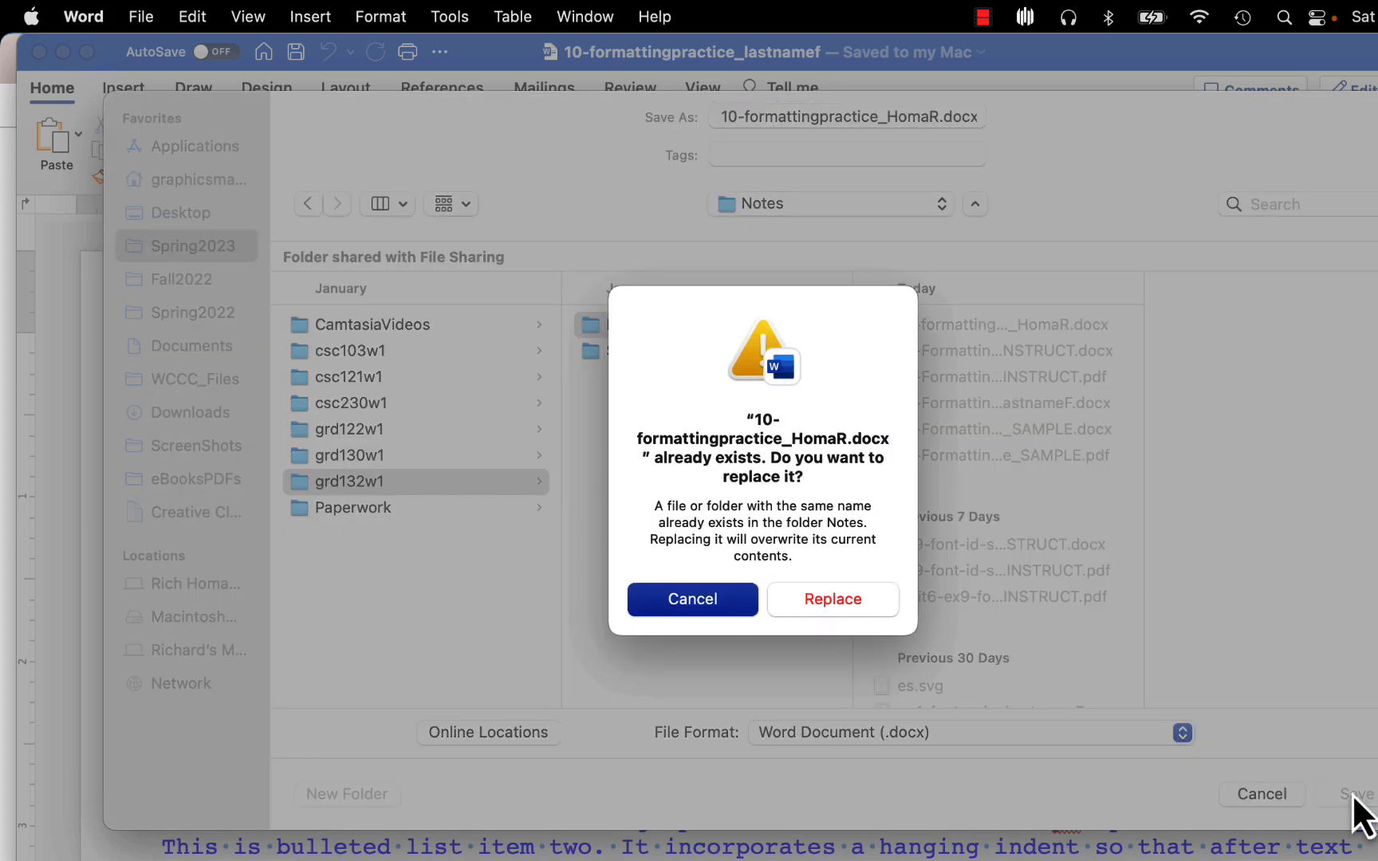
click(886, 603)
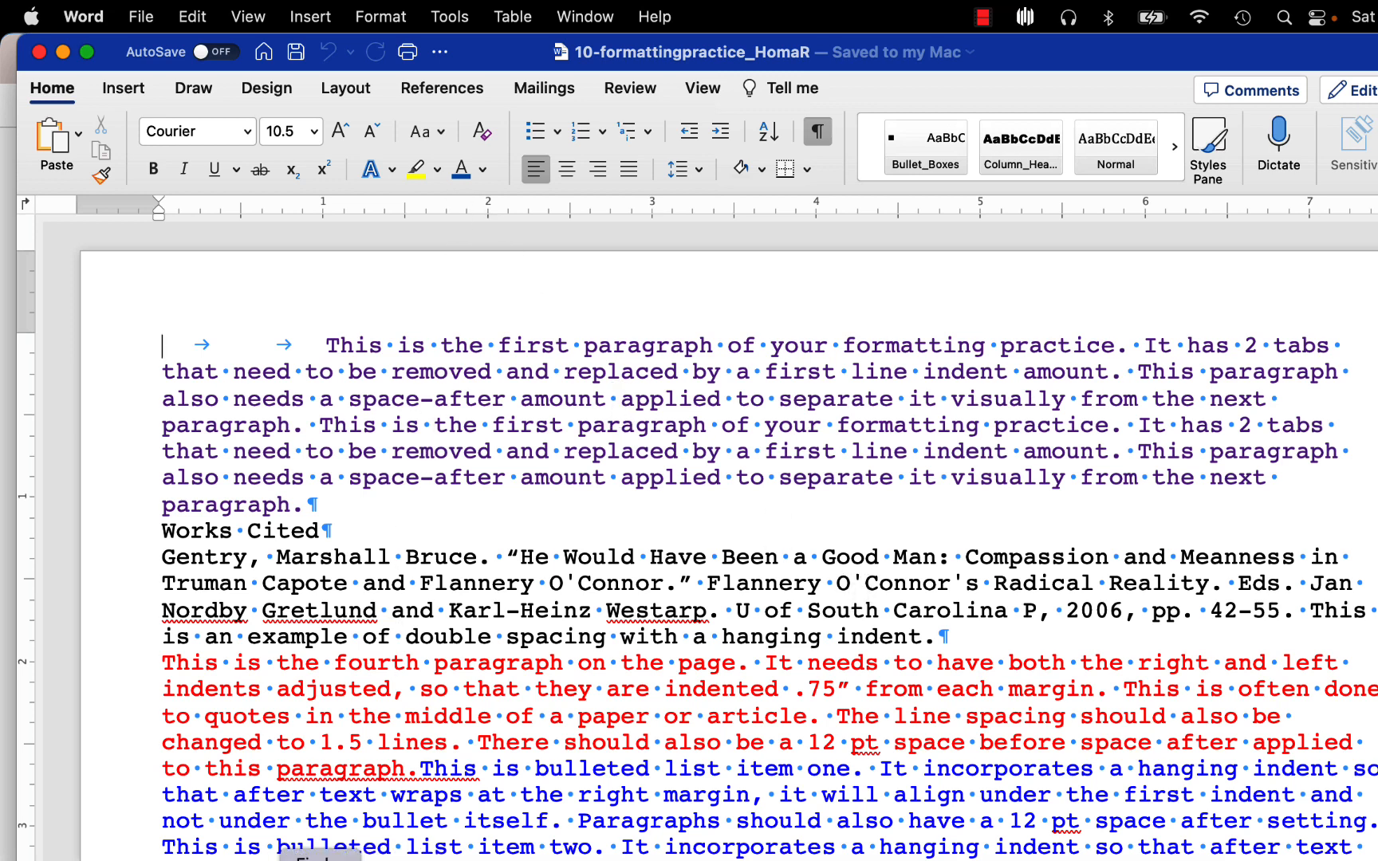
Switch to Chrome and review the directions in 10-FormattingPractice_INSTRUCT.pdf and the finished sample PDF.
click(395, 859)
key(ctrl+Tab)
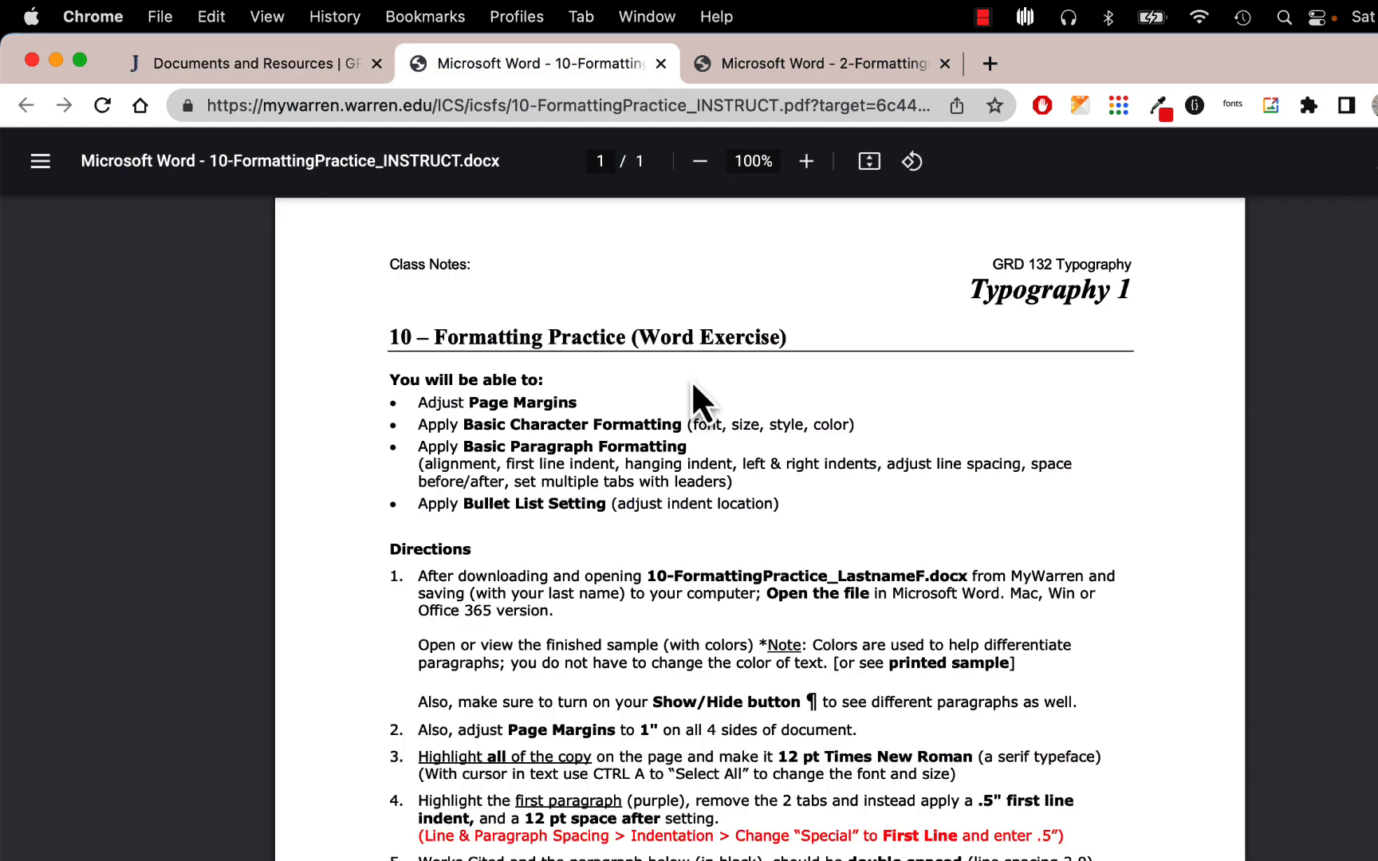
scroll(692, 380, down, 5)
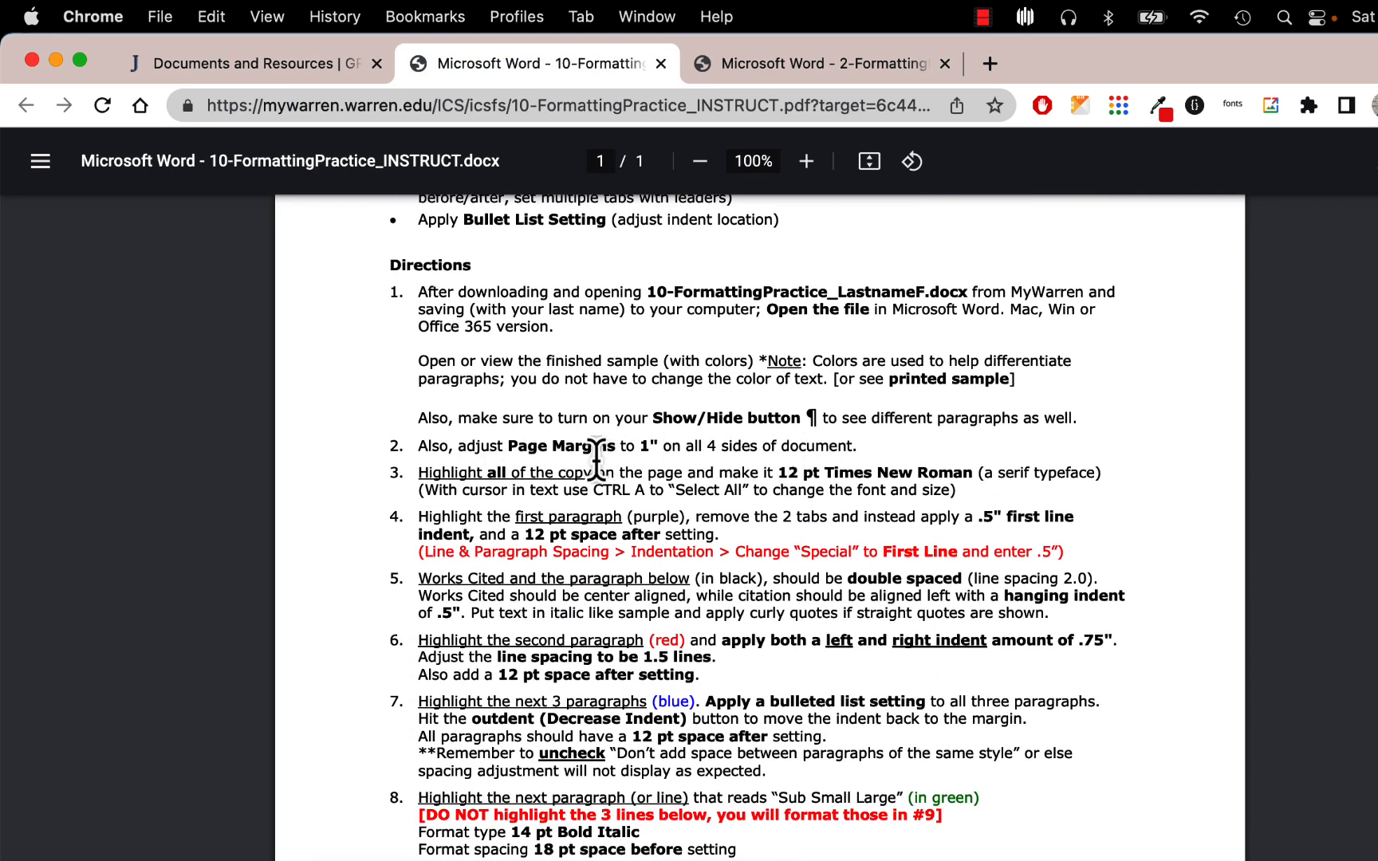
click(875, 51)
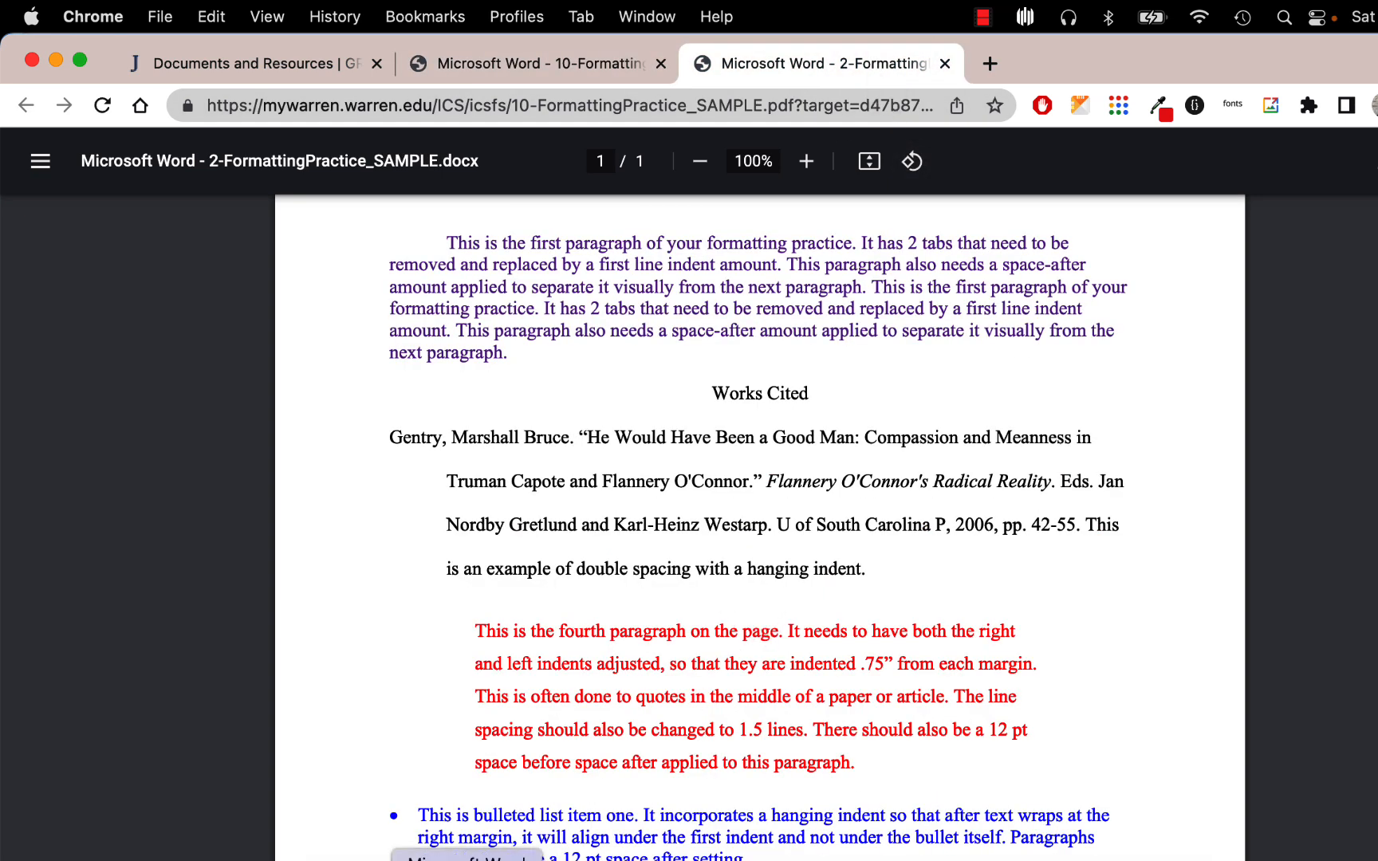
Switch back to Word, turn the non-printing characters off and on again, and examine the tab and paragraph marks throughout the document.
click(467, 860)
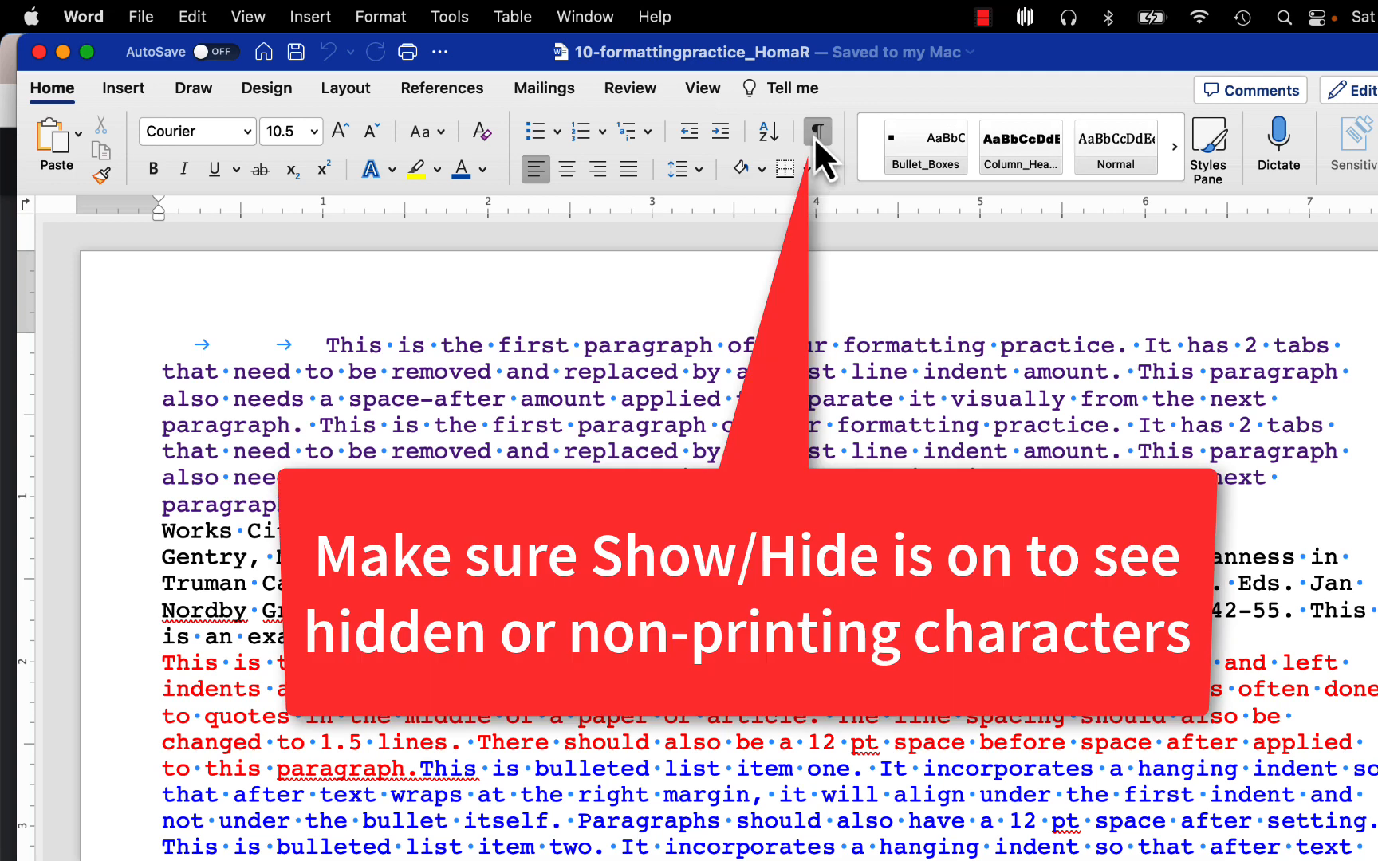
click(819, 132)
click(820, 132)
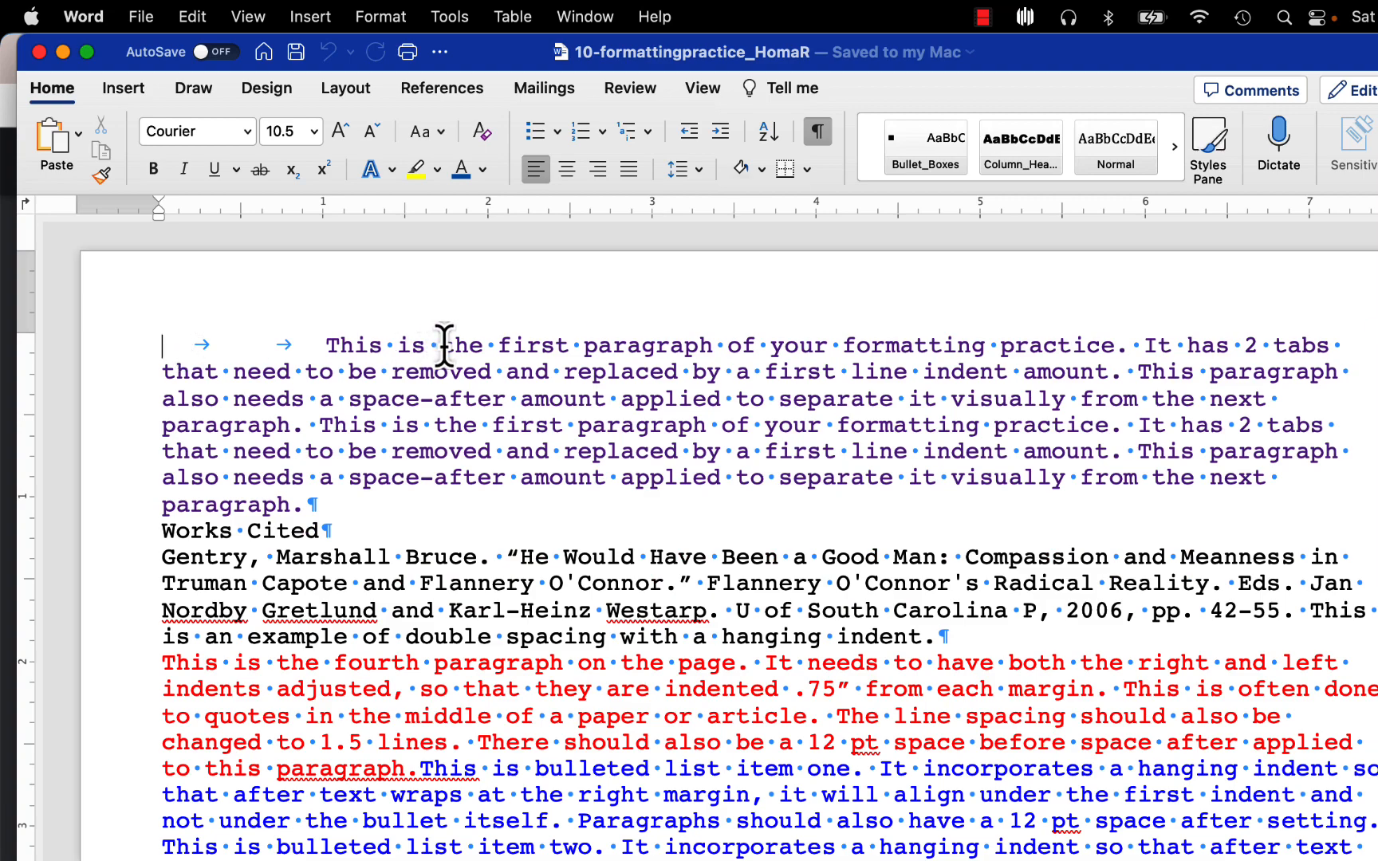
scroll(419, 531, down, 10)
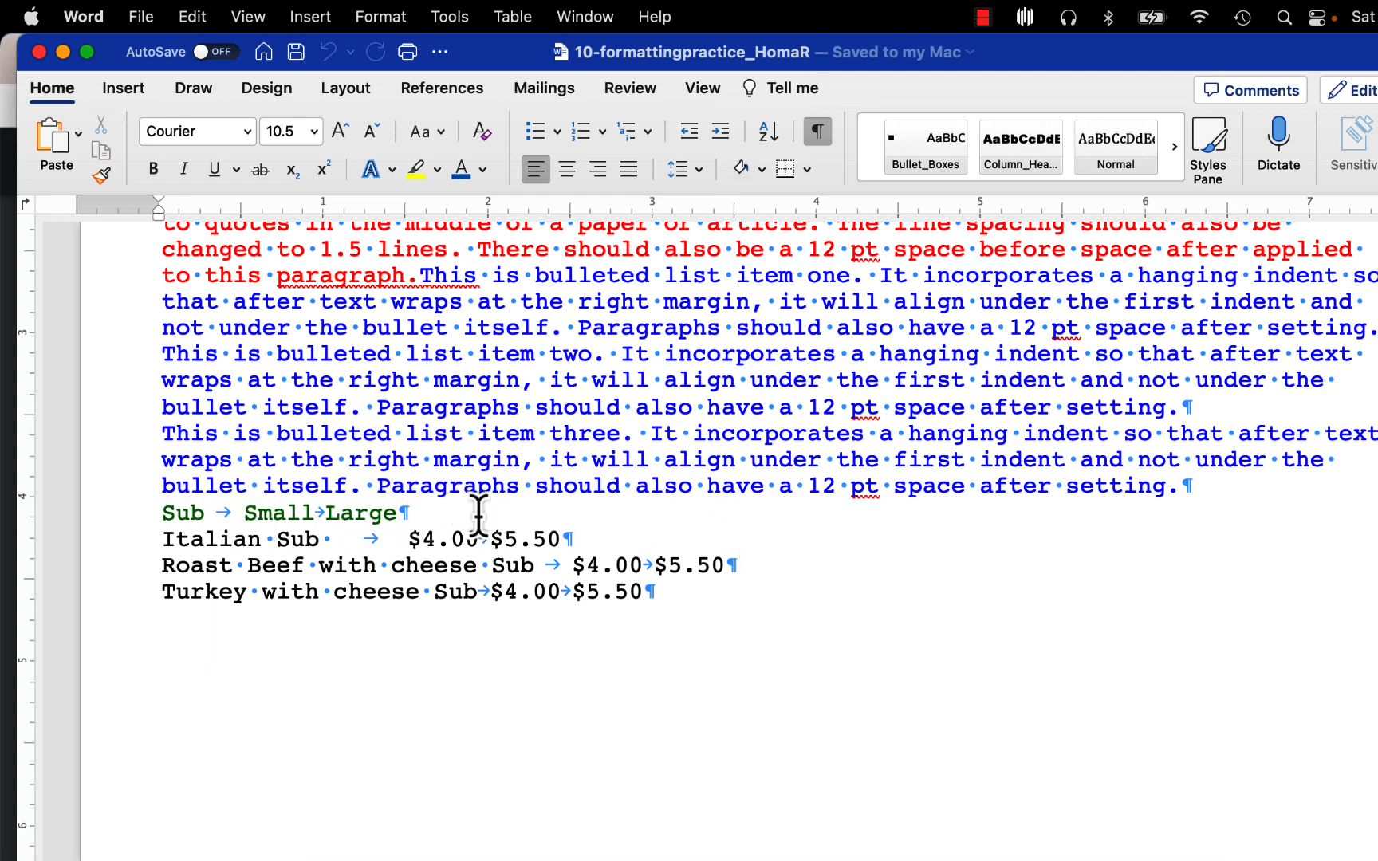
Insert a paragraph break before "This is bulleted list item one" to separate it from the red paragraph.
scroll(553, 593, up, 2)
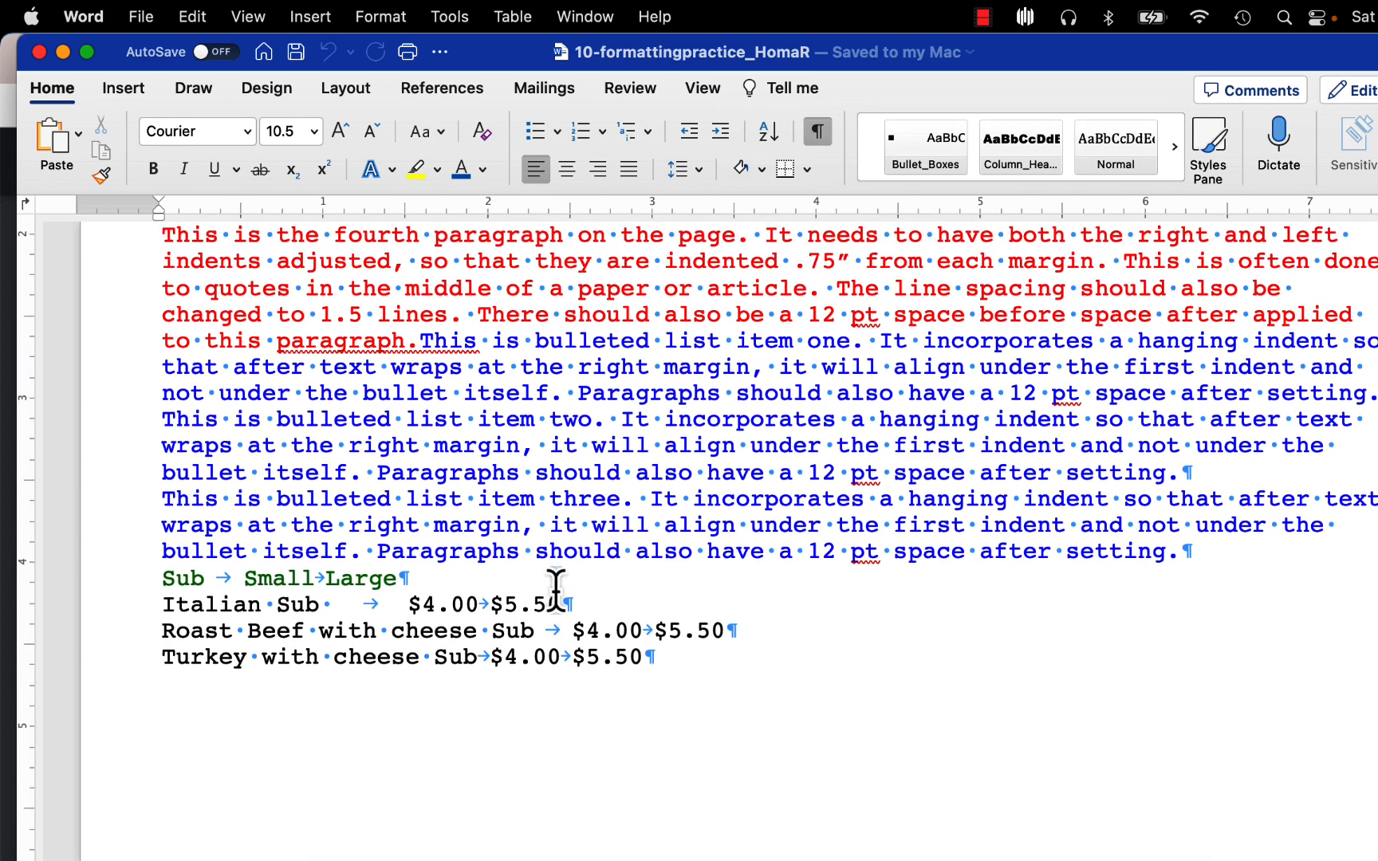
double_click(418, 351)
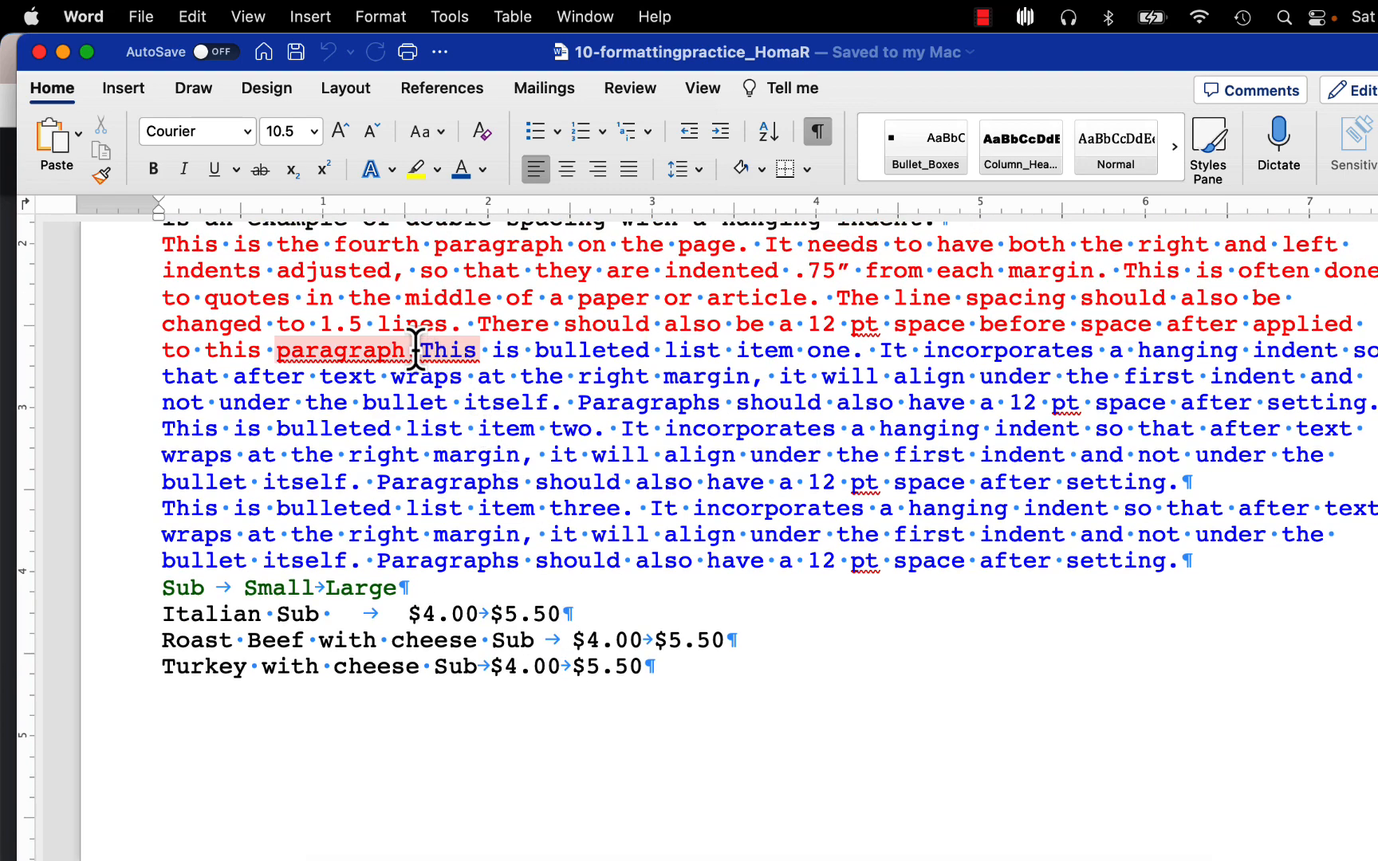
right_click(416, 351)
click(415, 351)
key(Return)
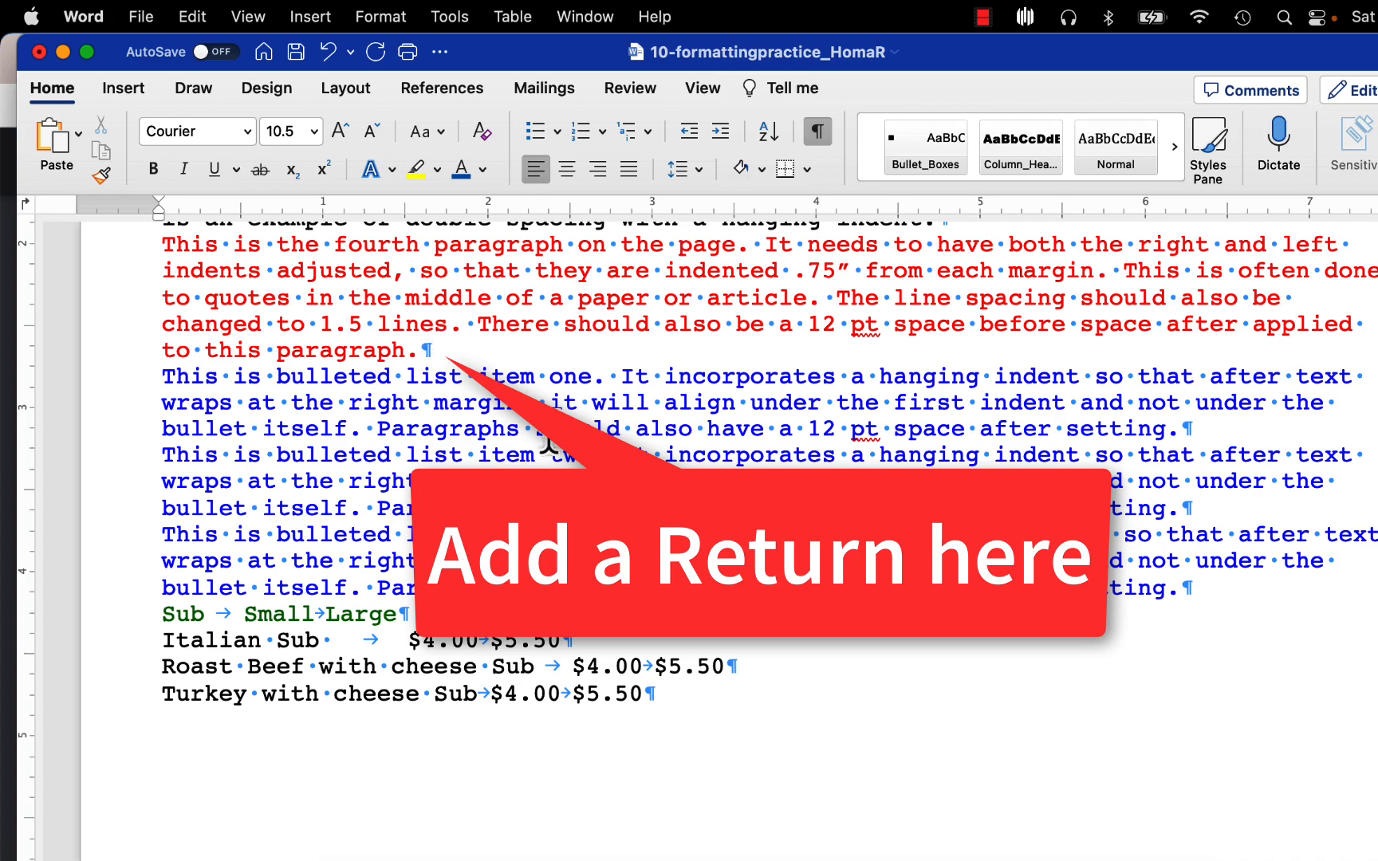
Set the page margins to the Normal preset, 1" on all four sides.
scroll(550, 434, up, 3)
scroll(549, 433, down, 1)
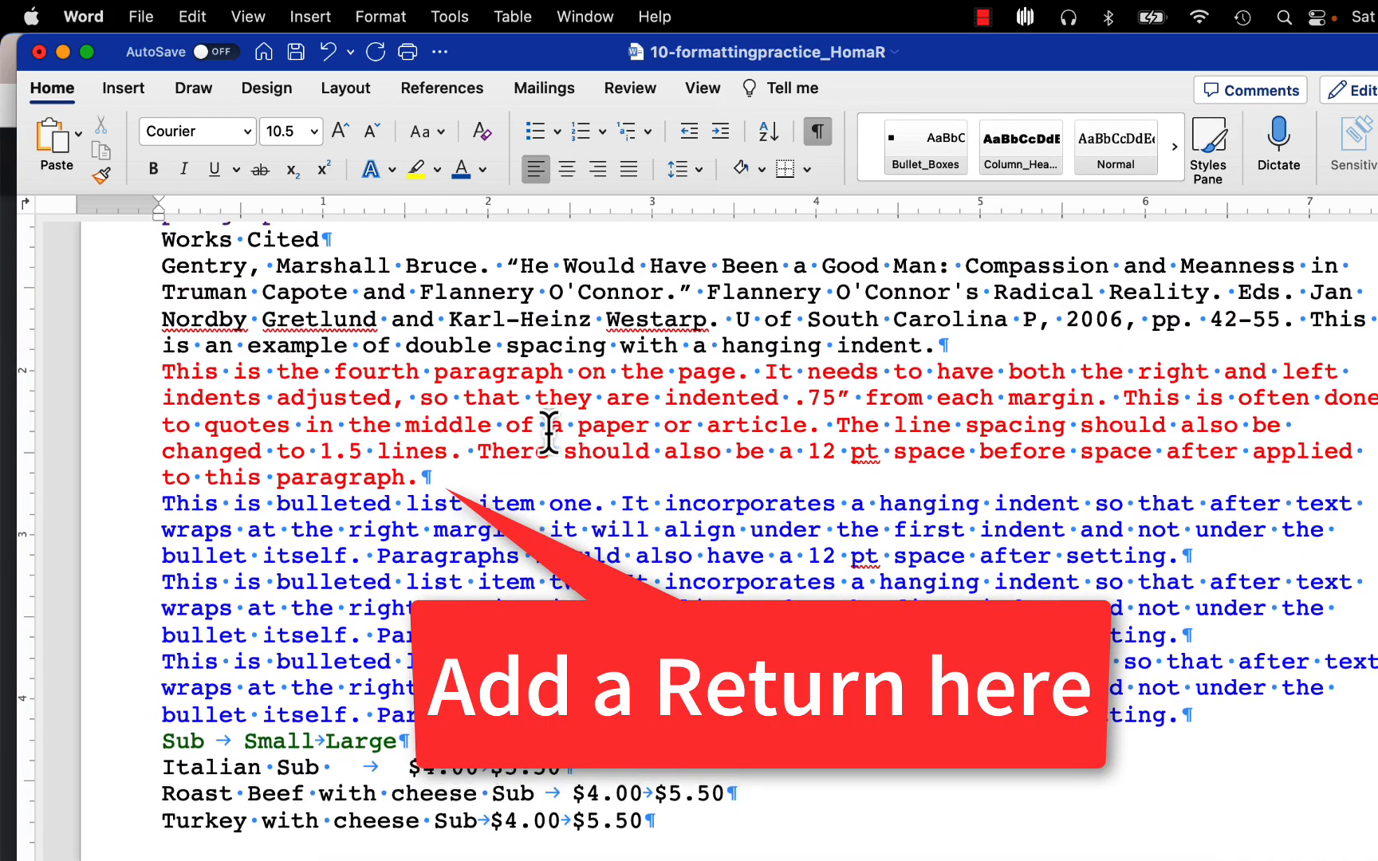
scroll(548, 433, up, 5)
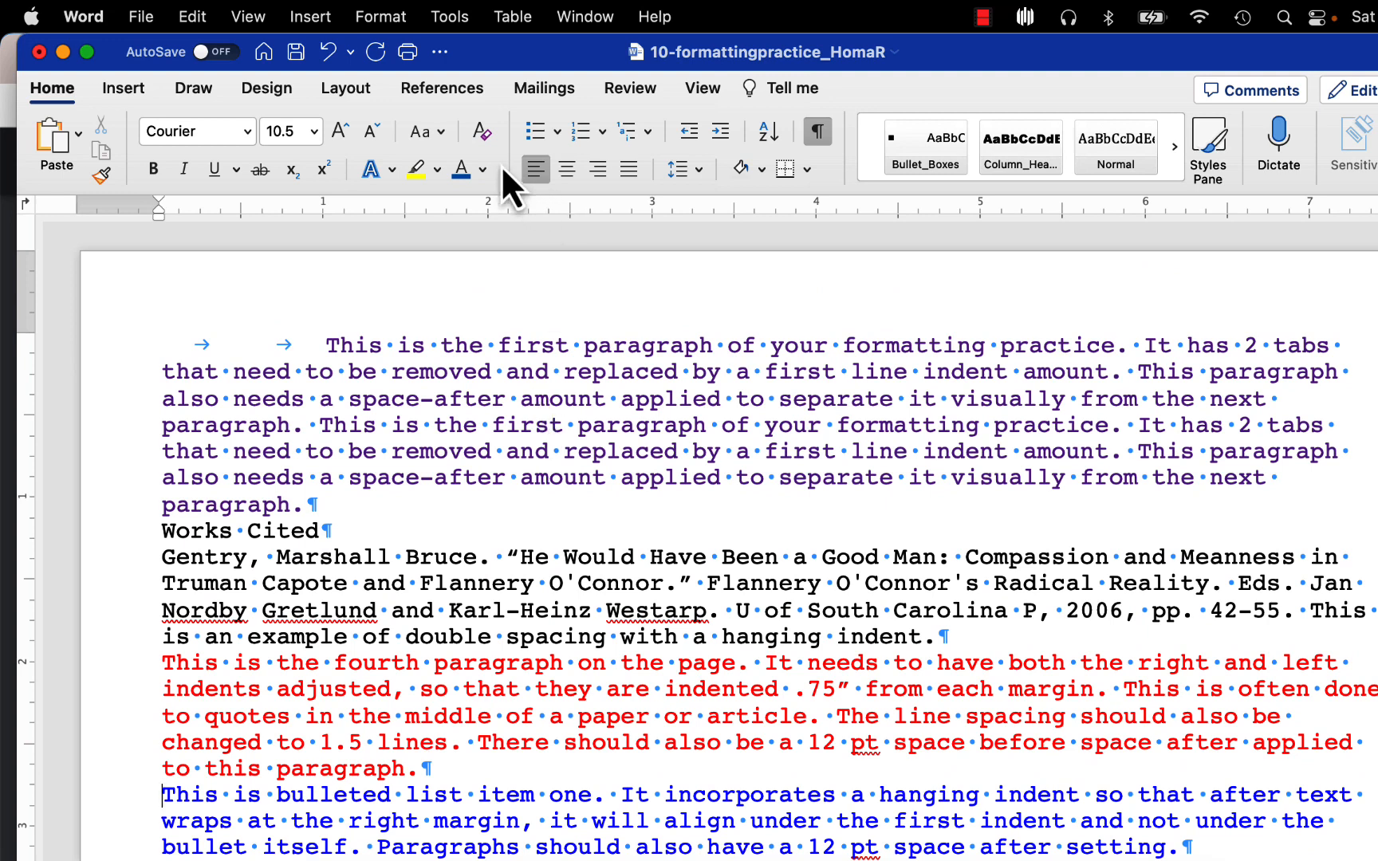
click(367, 90)
click(80, 140)
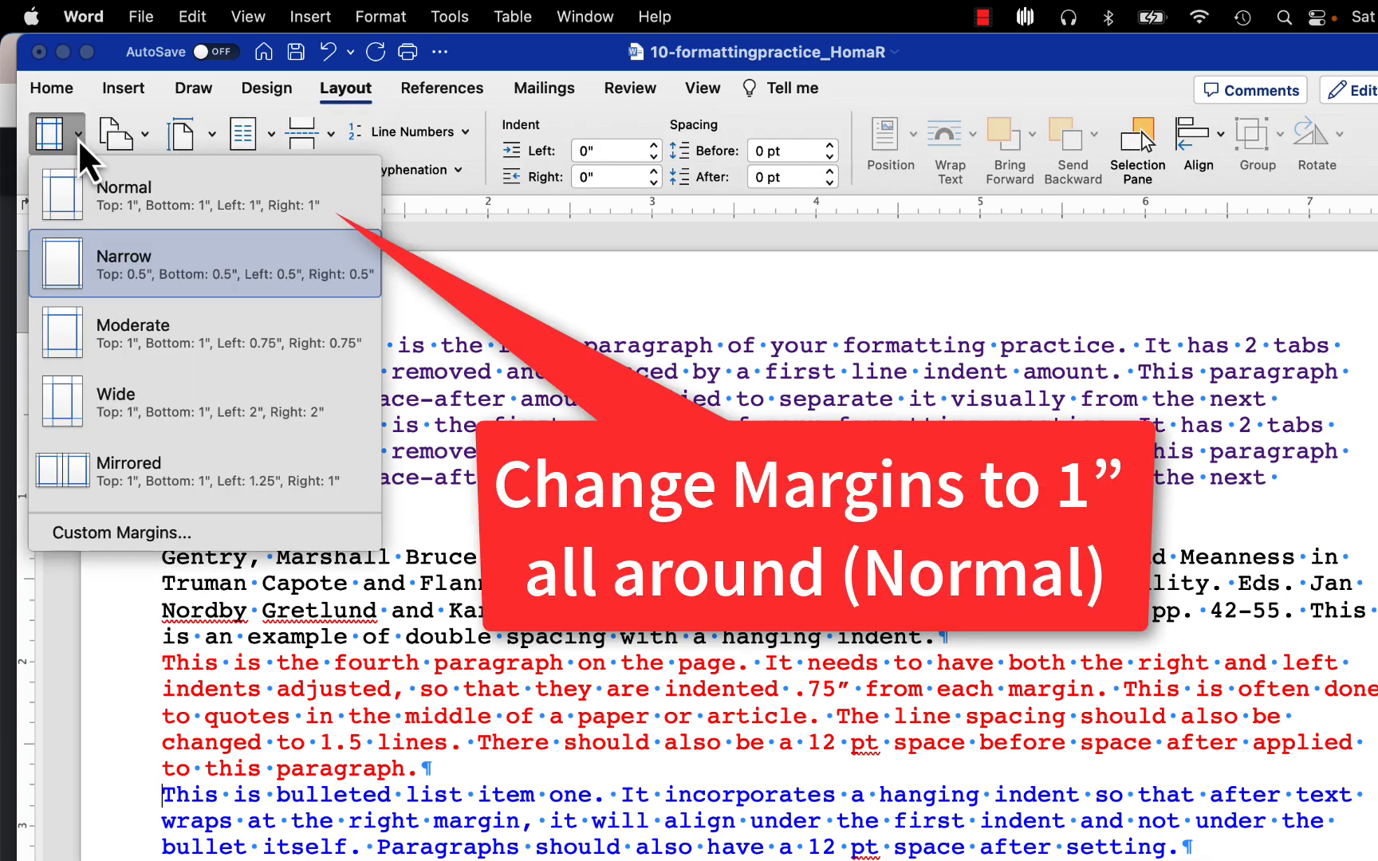
click(98, 201)
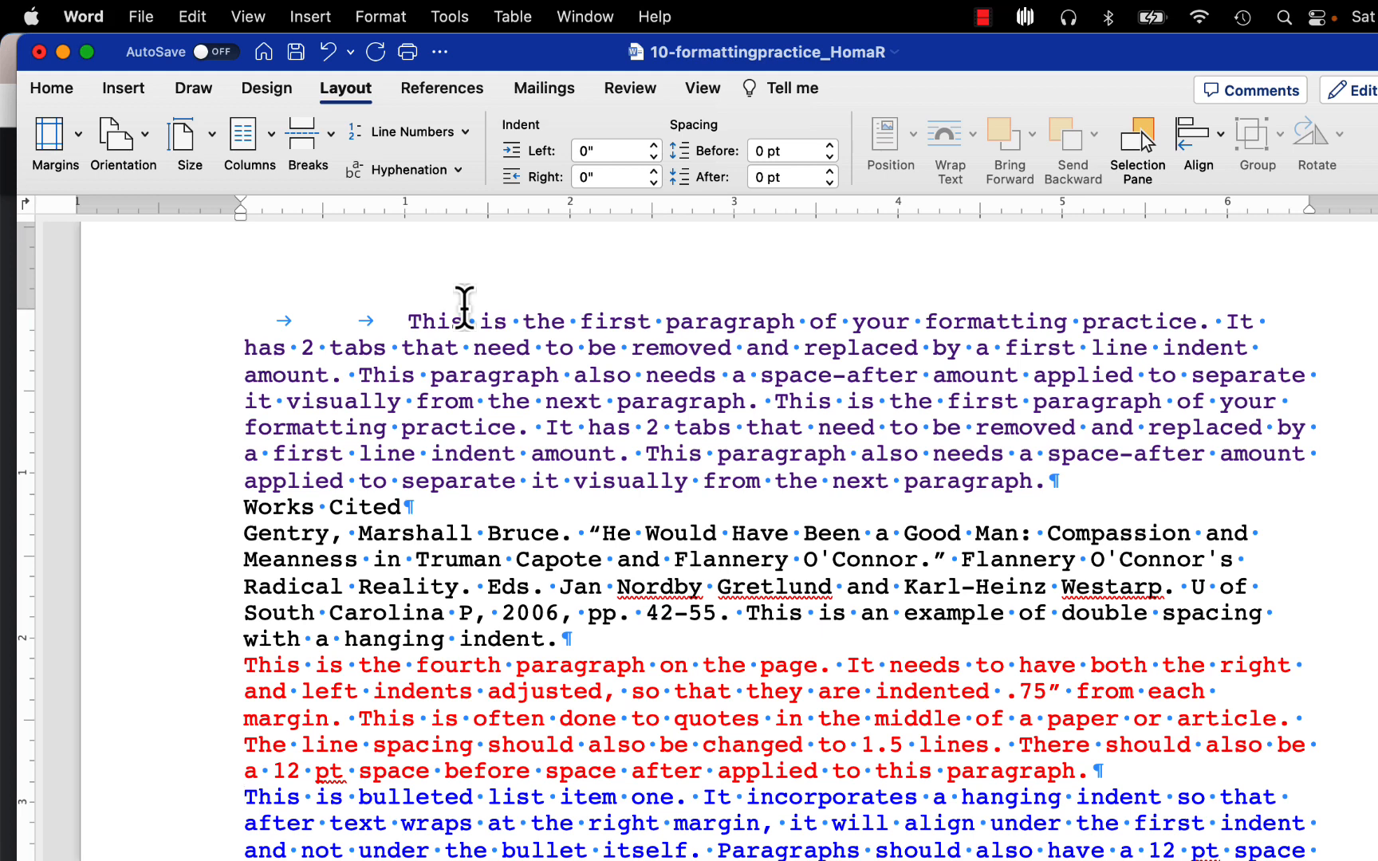
Select all the text in the document and change its font to Times New Roman.
click(55, 93)
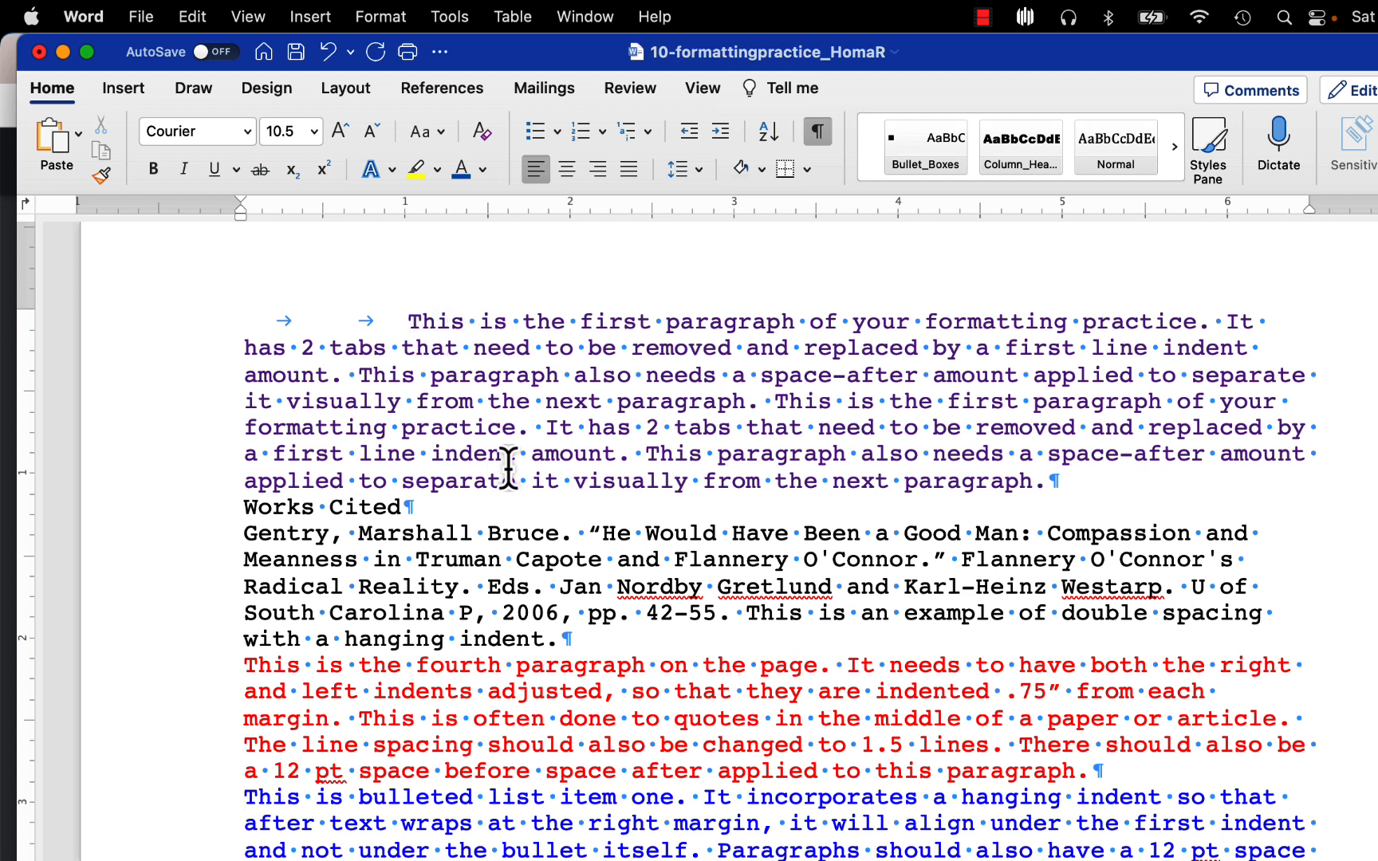
key(super+a)
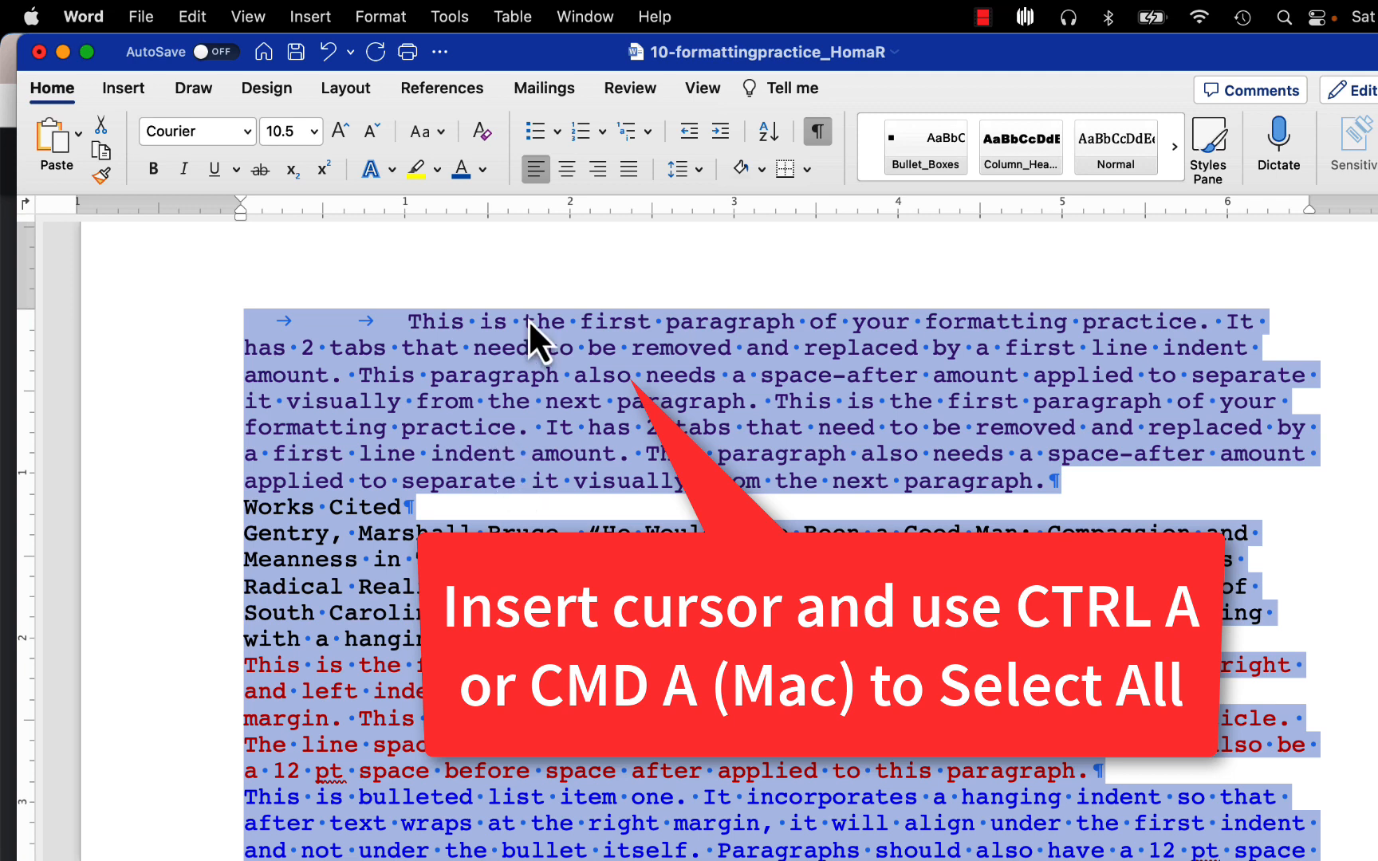
click(246, 130)
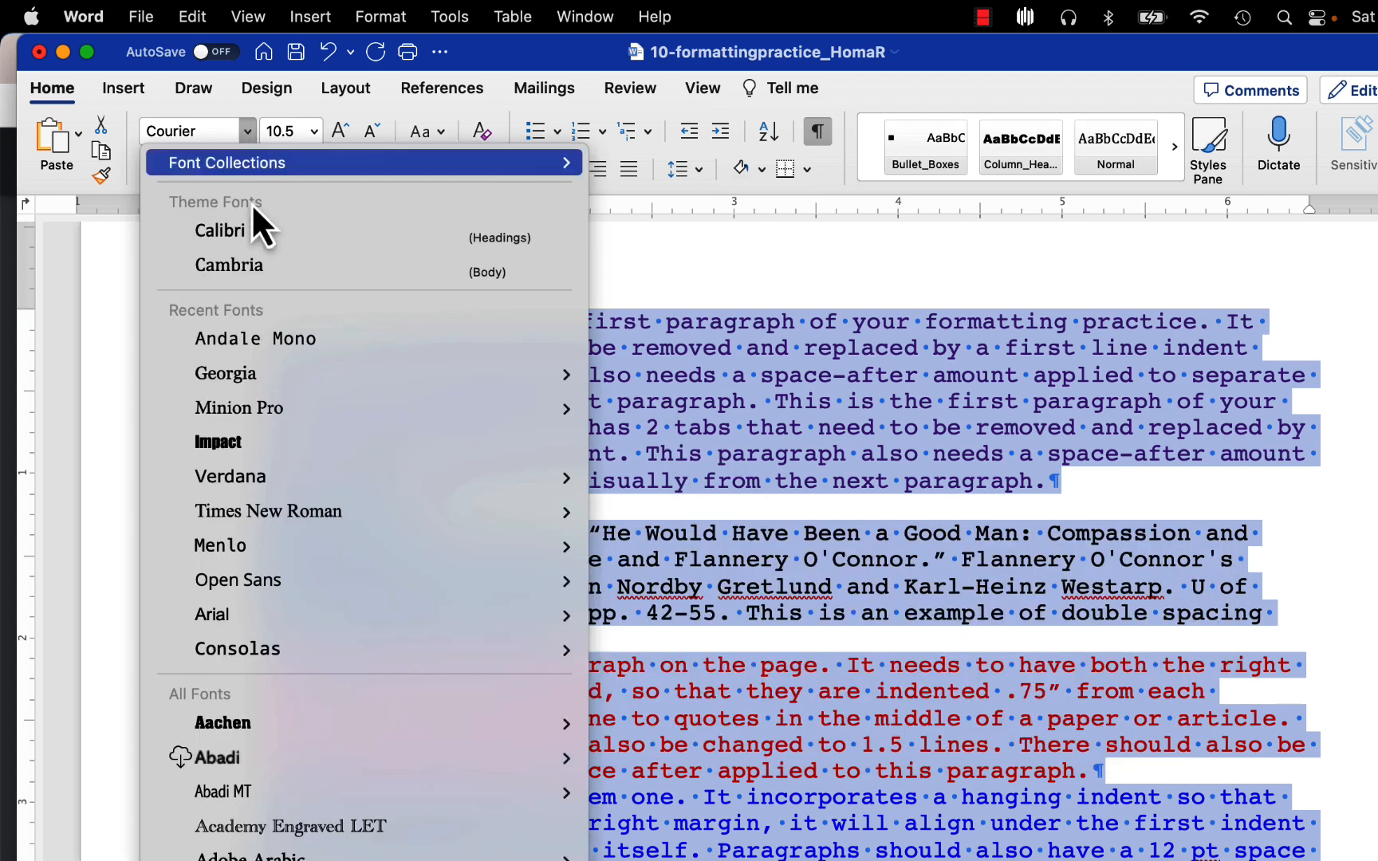
mouse_move(326, 511)
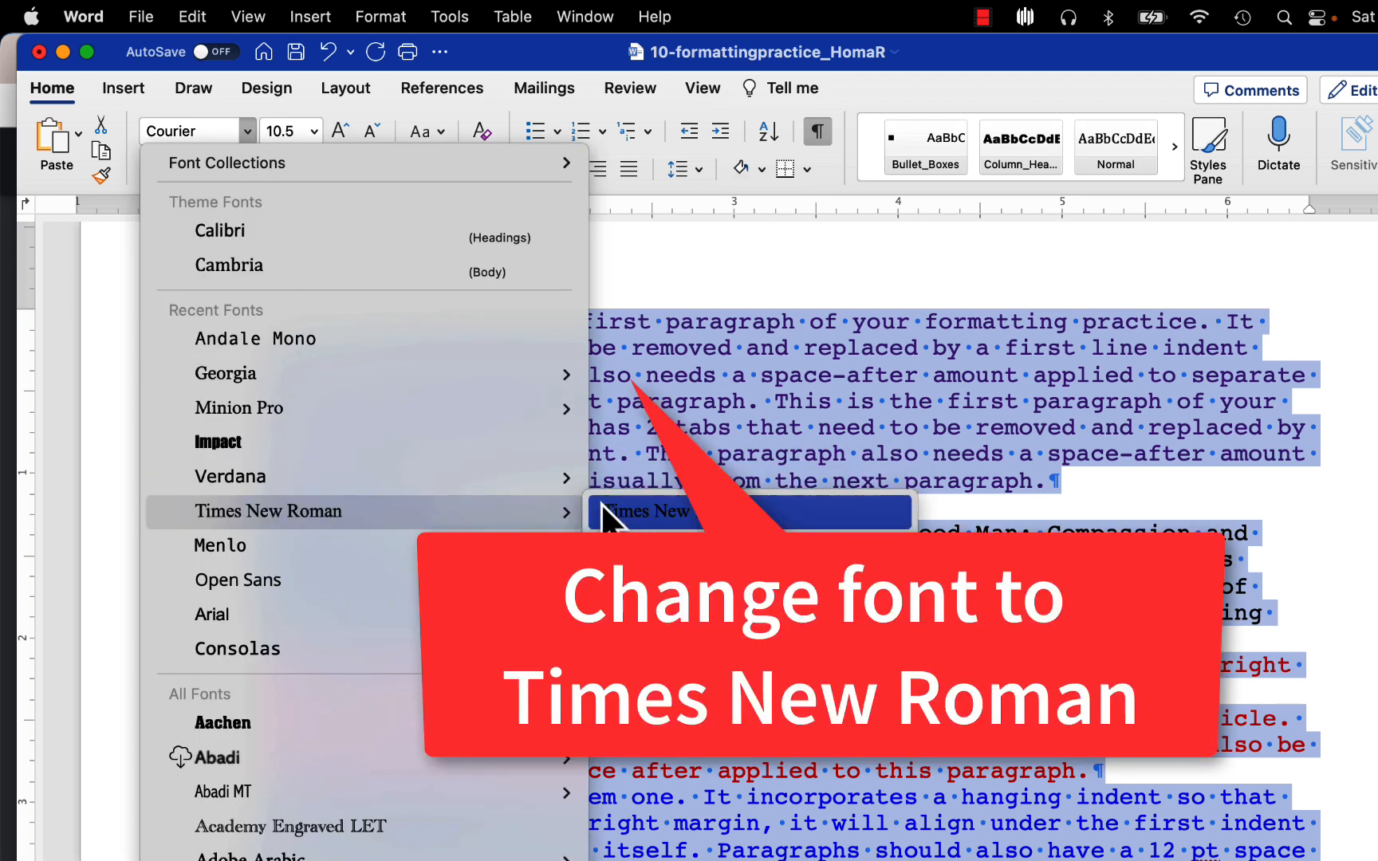
click(640, 508)
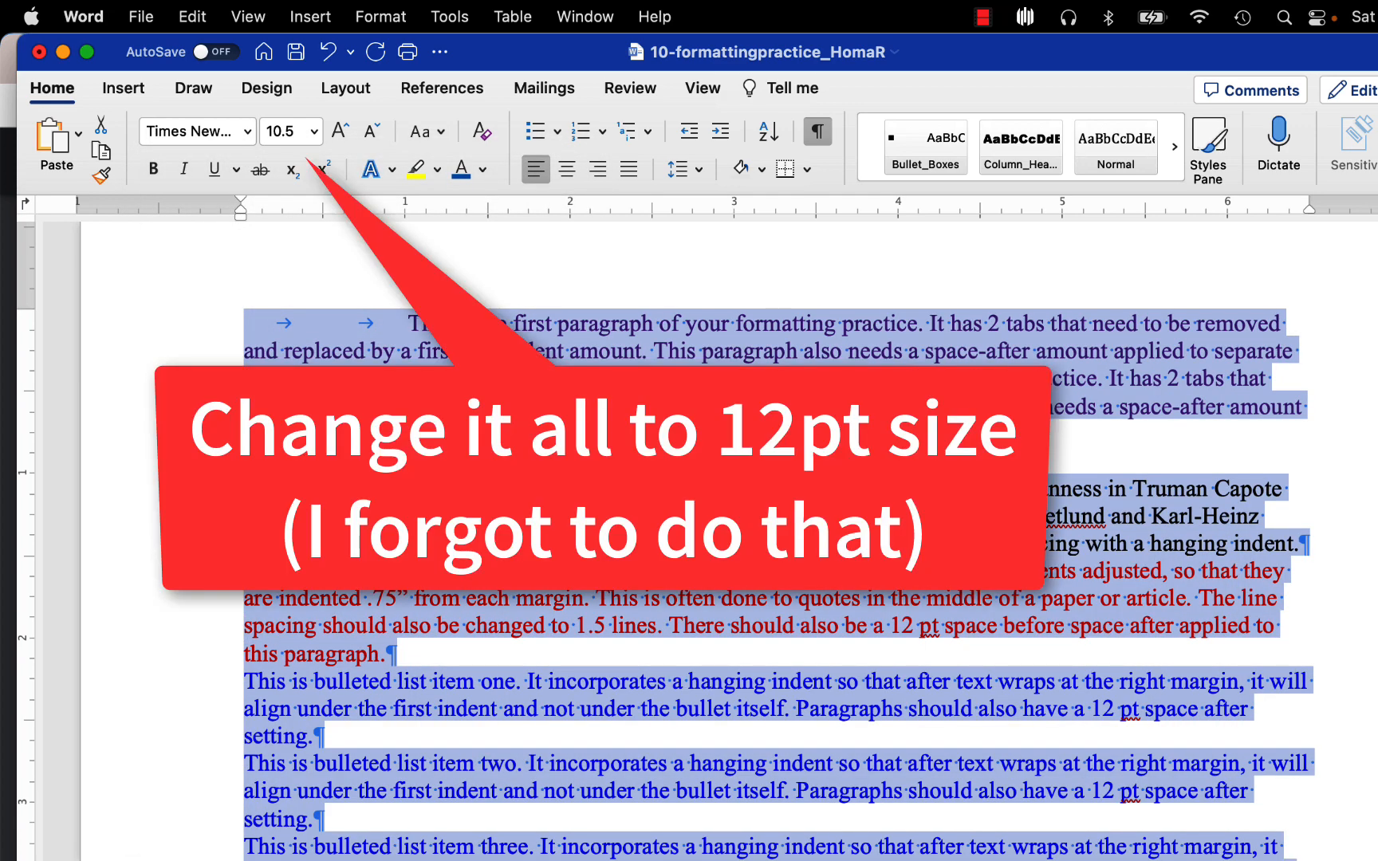
Switch to Chrome and read directions 3 to 8 in 10-FormattingPractice_INSTRUCT.pdf.
key(super+Tab)
click(528, 75)
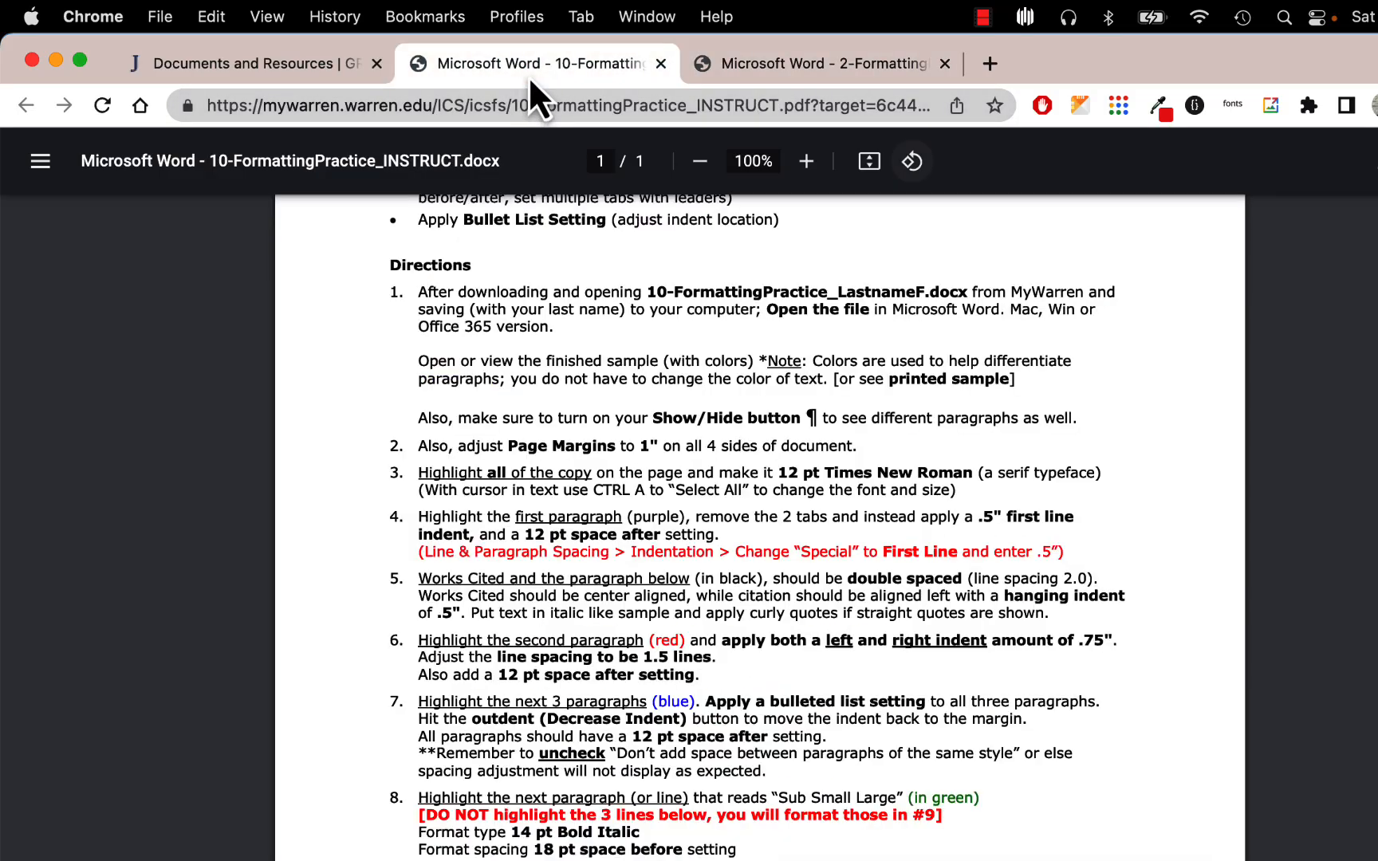
scroll(586, 487, up, 5)
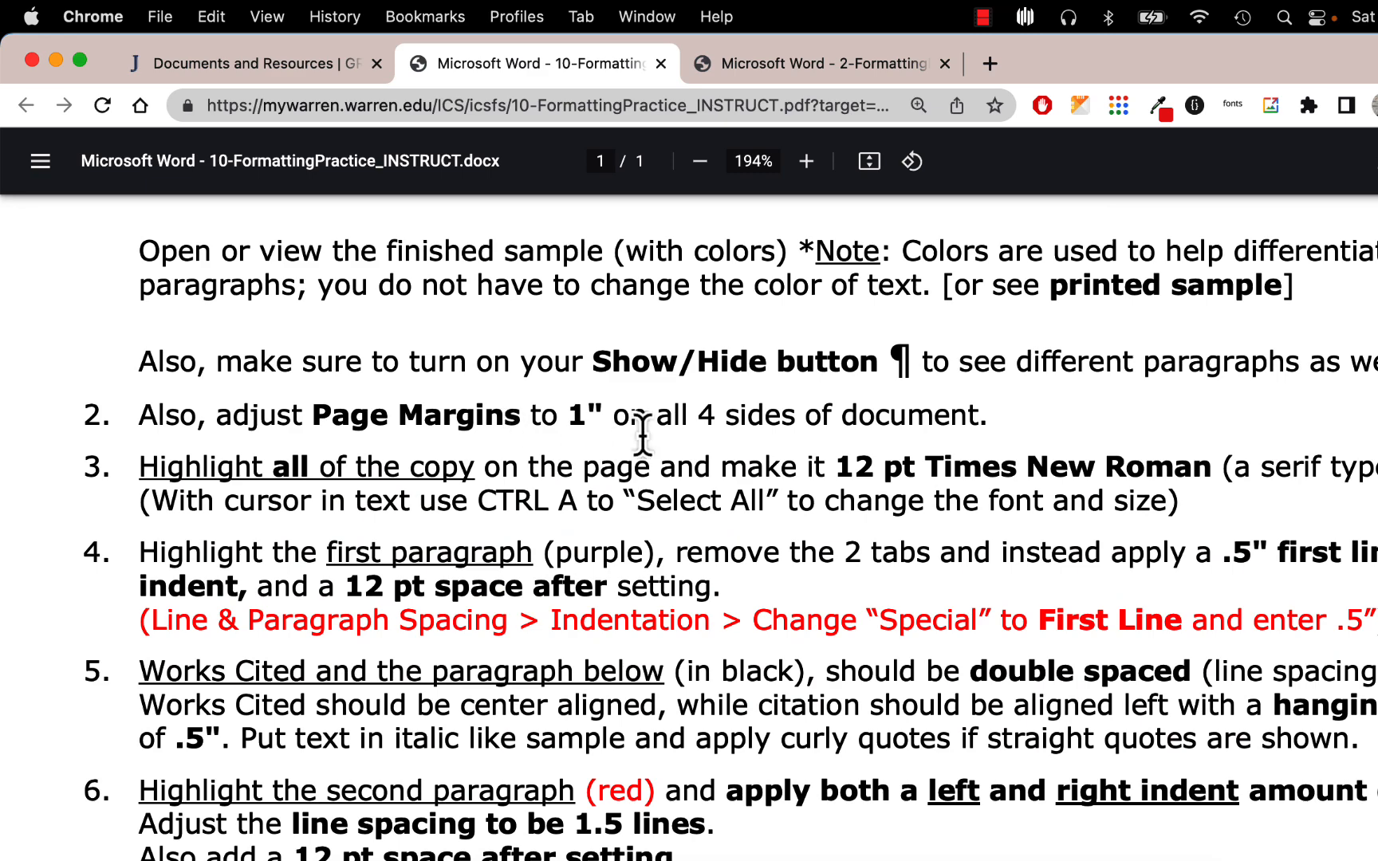
scroll(905, 453, down, 5)
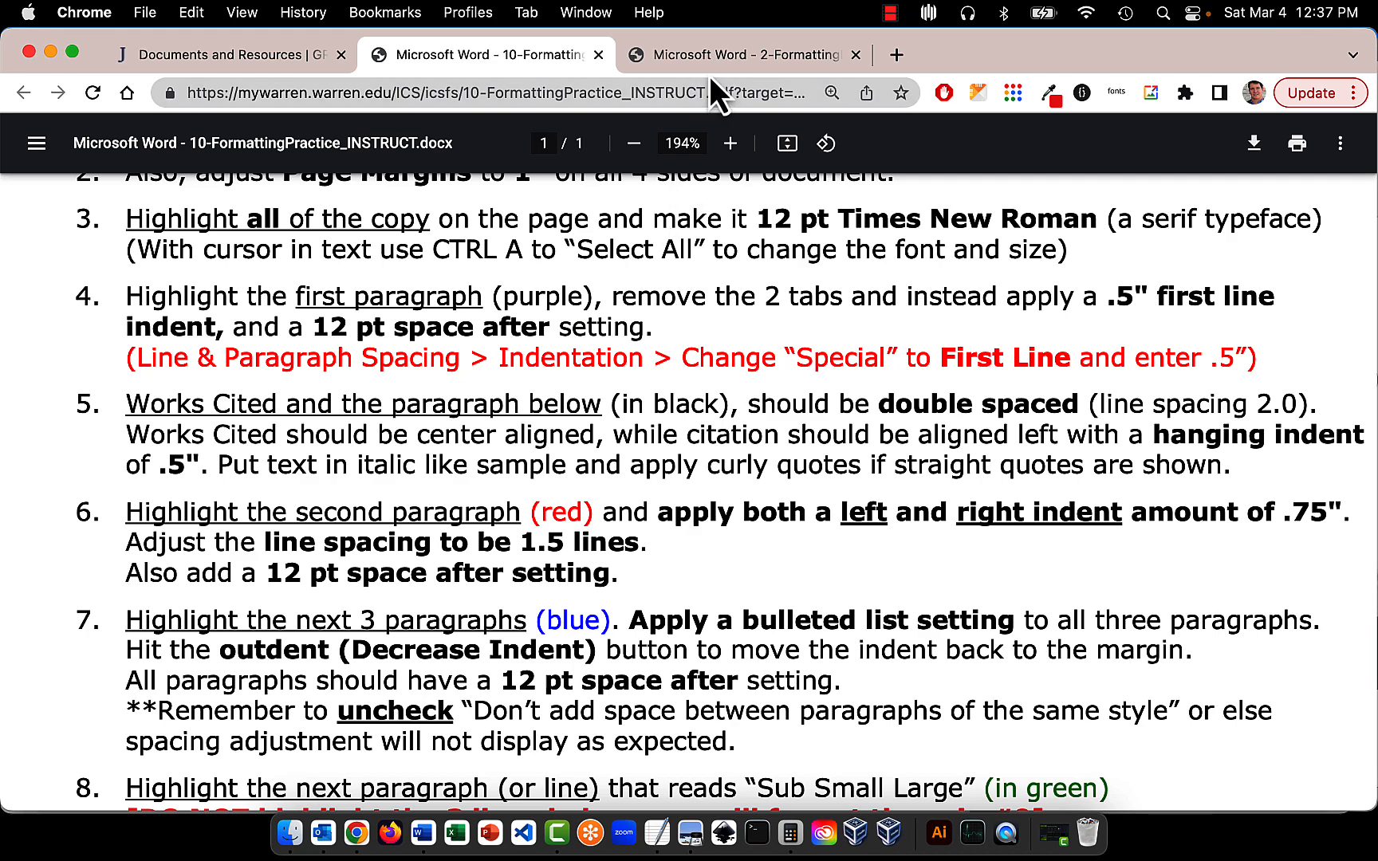
Switch back to Word and delete the two tabs at the start of the purple first paragraph.
click(422, 833)
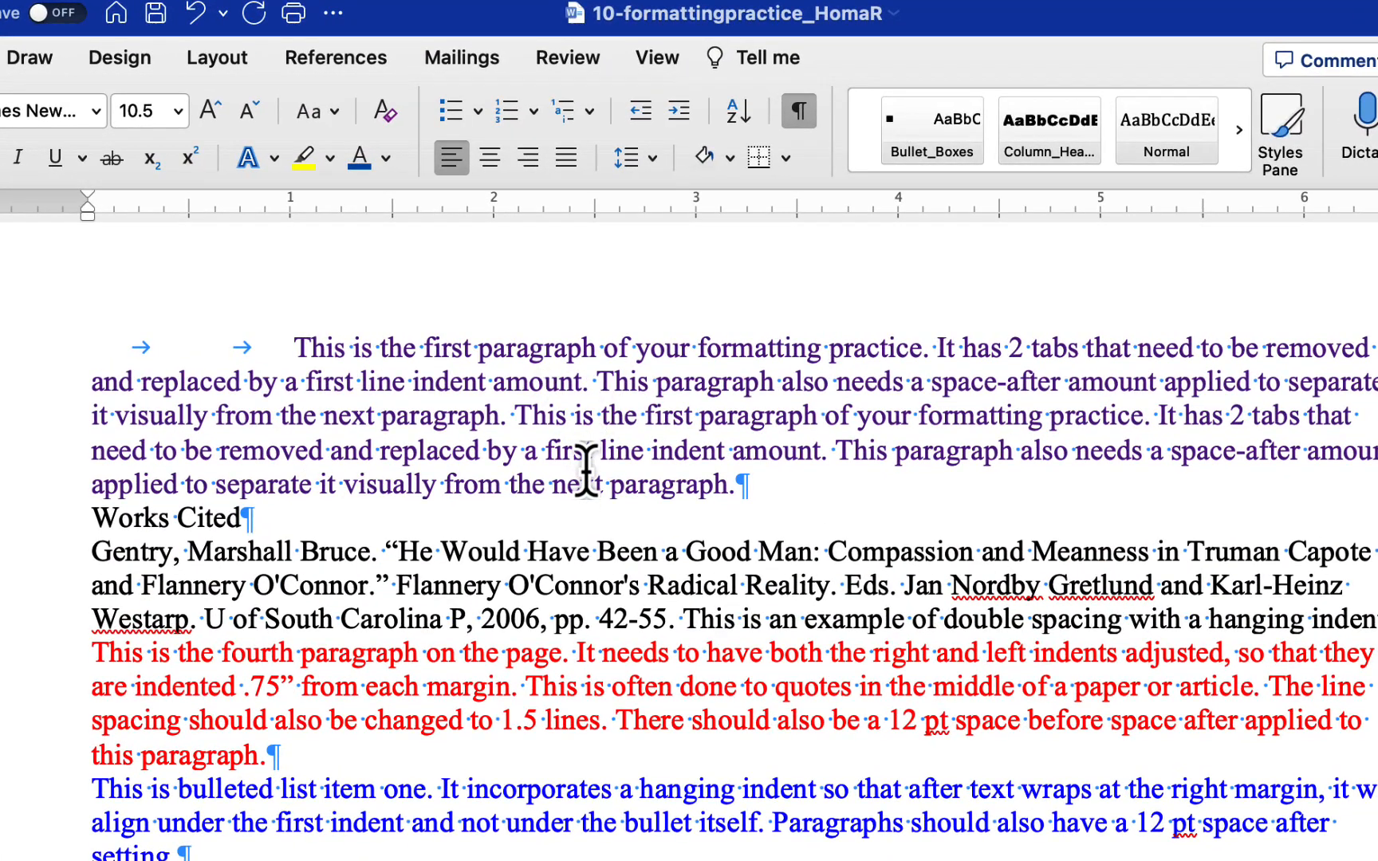
click(297, 347)
key(BackSpace)
key(BackSpace)
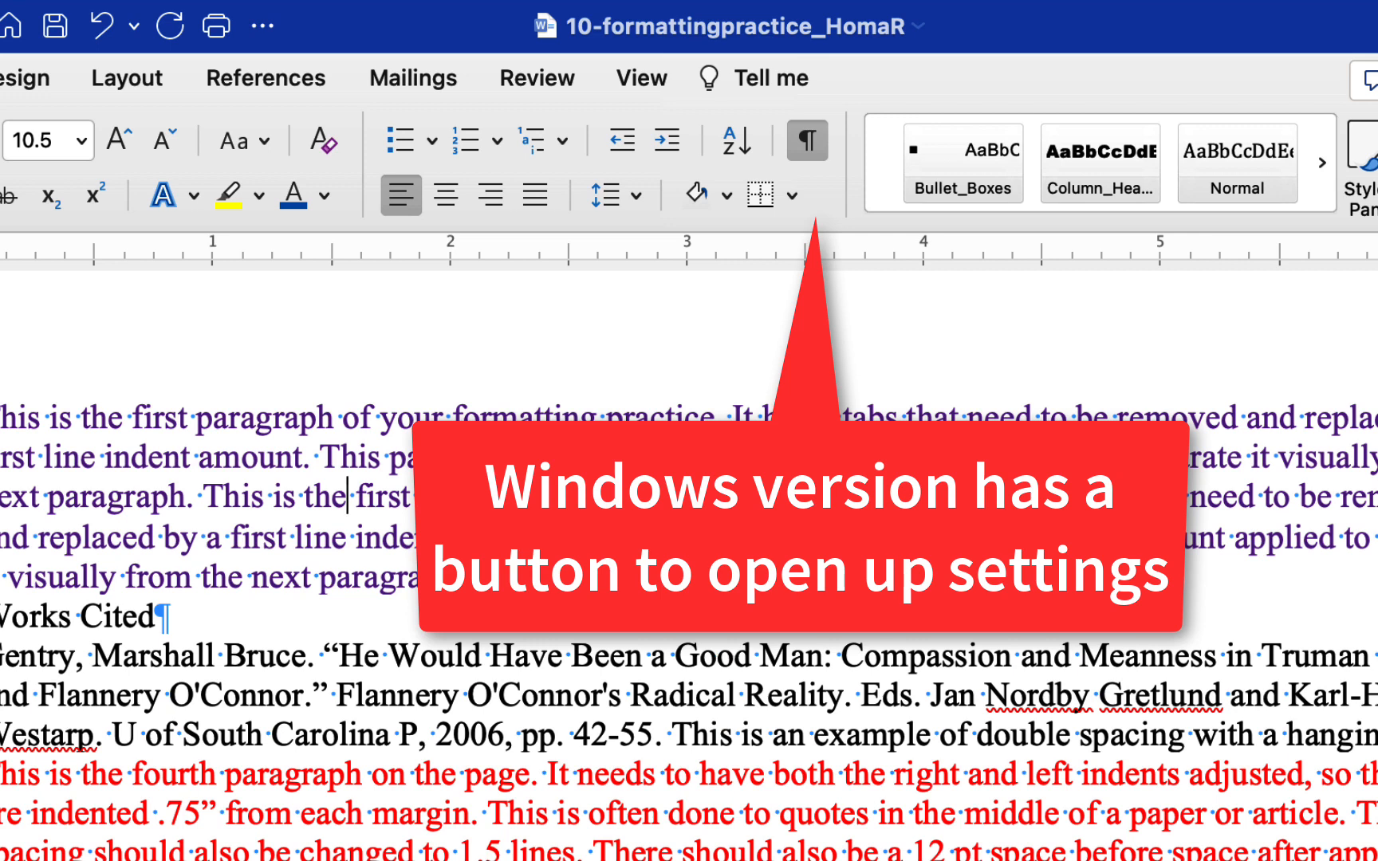
Give the purple first paragraph a 0.5" first line indent and 12 pt spacing after.
click(635, 195)
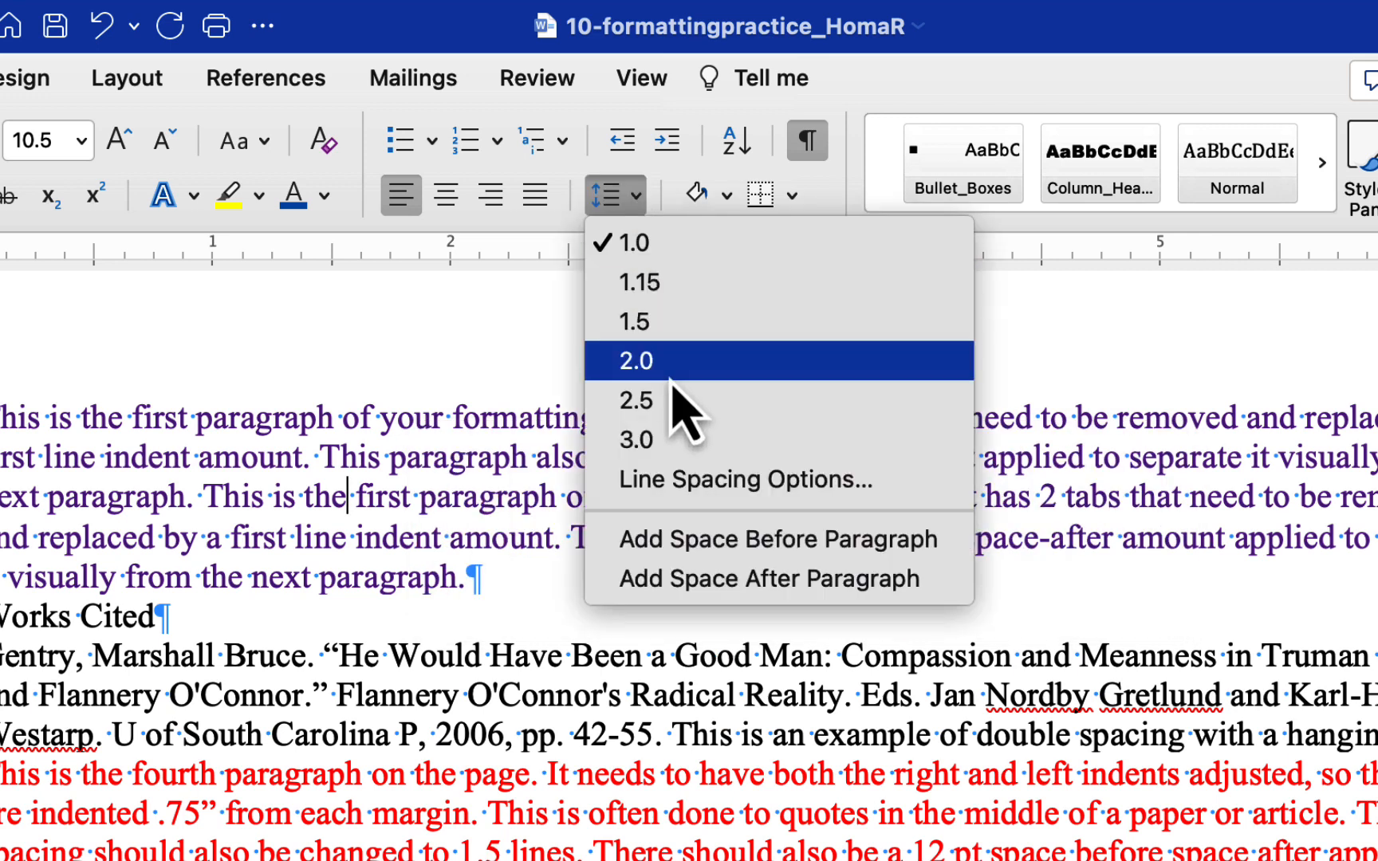
click(684, 495)
drag(593, 55, 1181, 101)
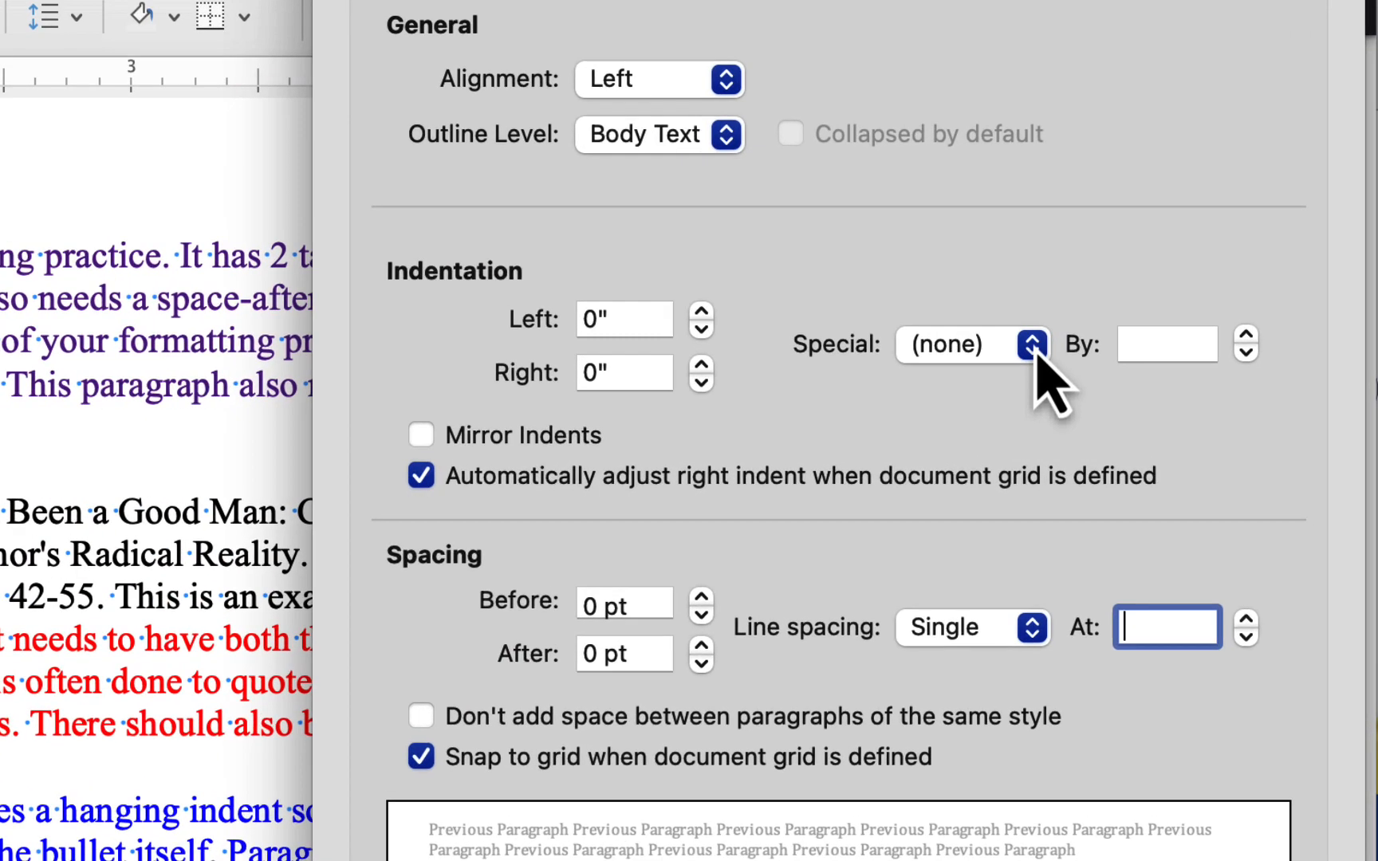
click(1154, 394)
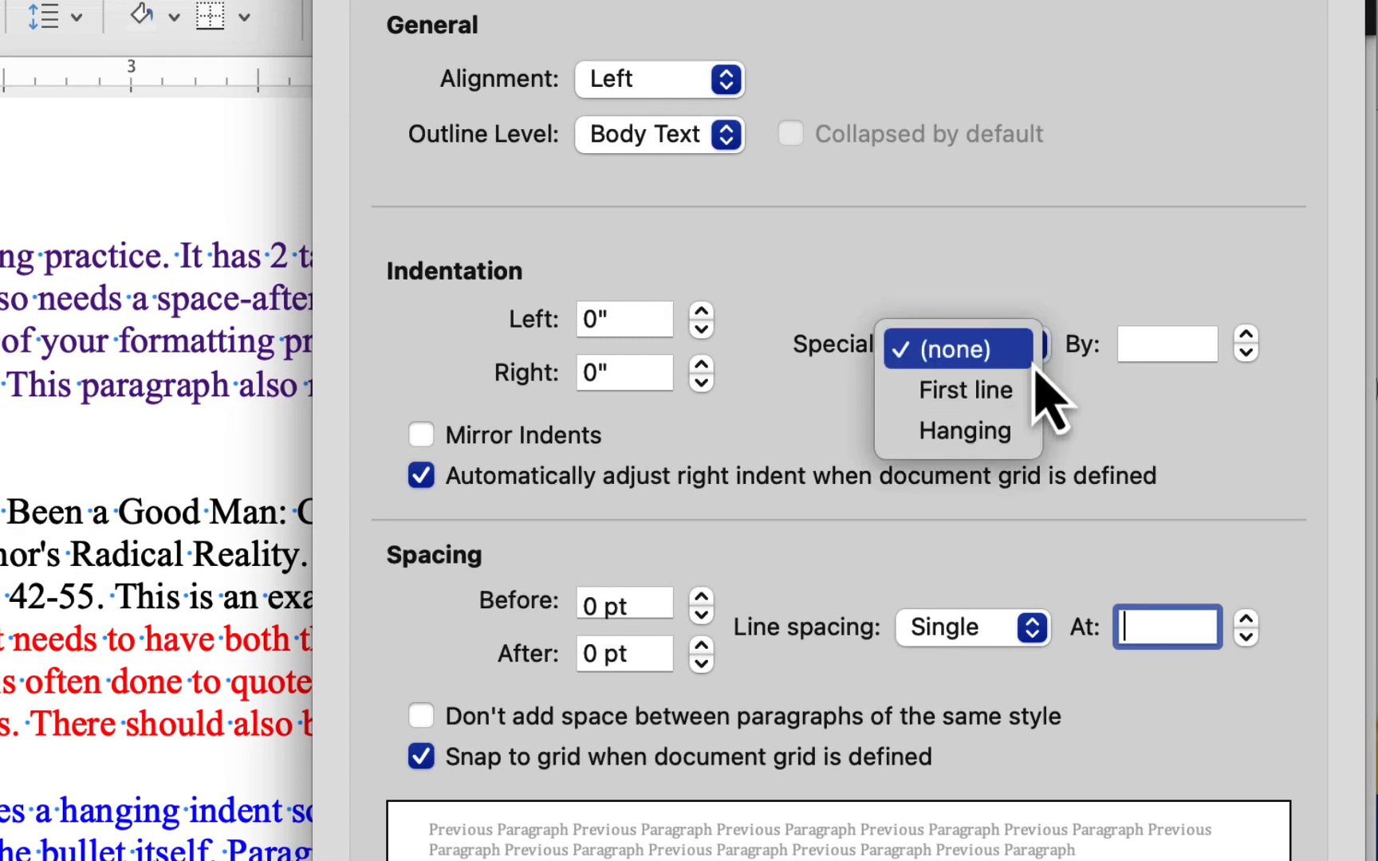
click(1029, 392)
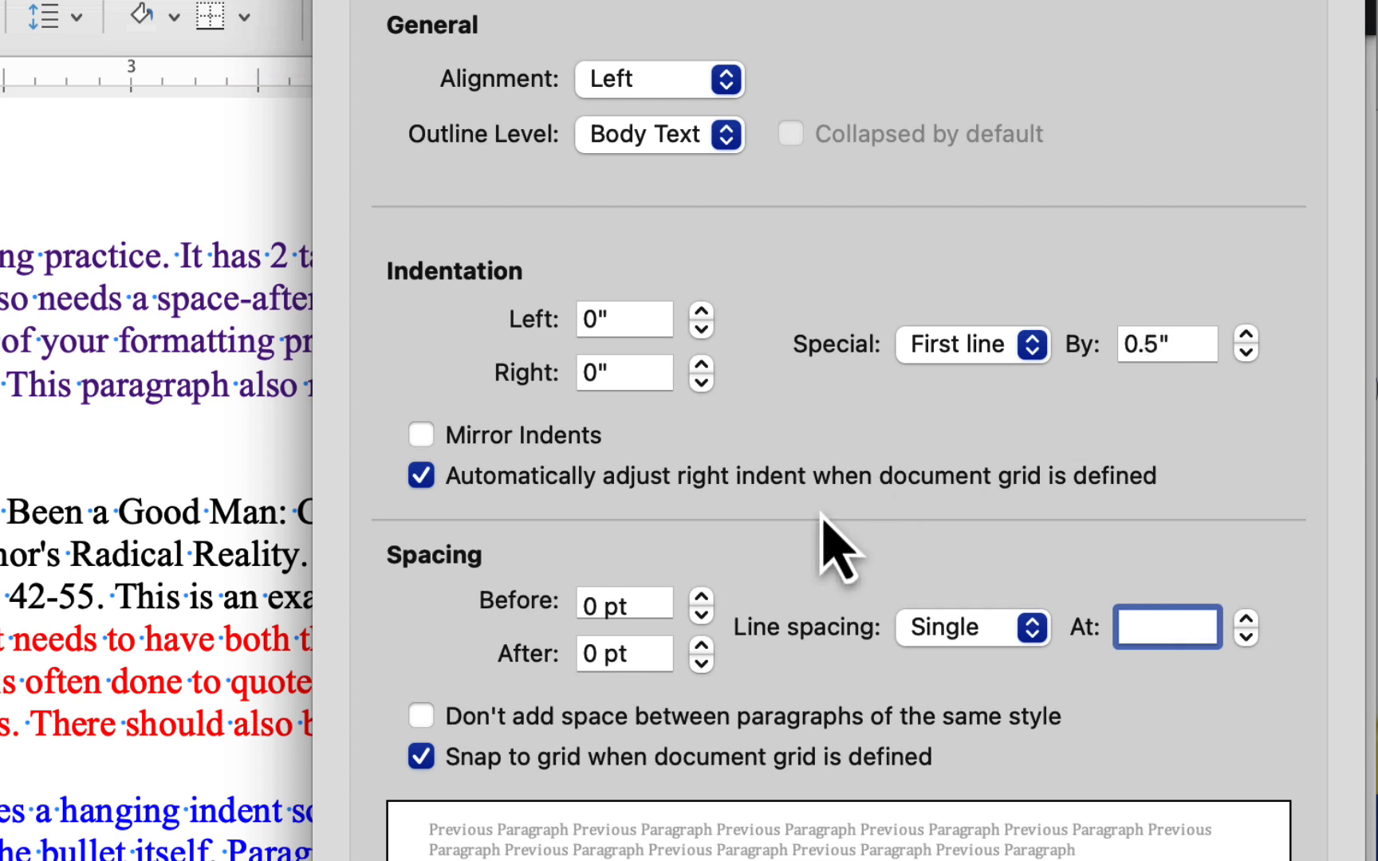
click(701, 646)
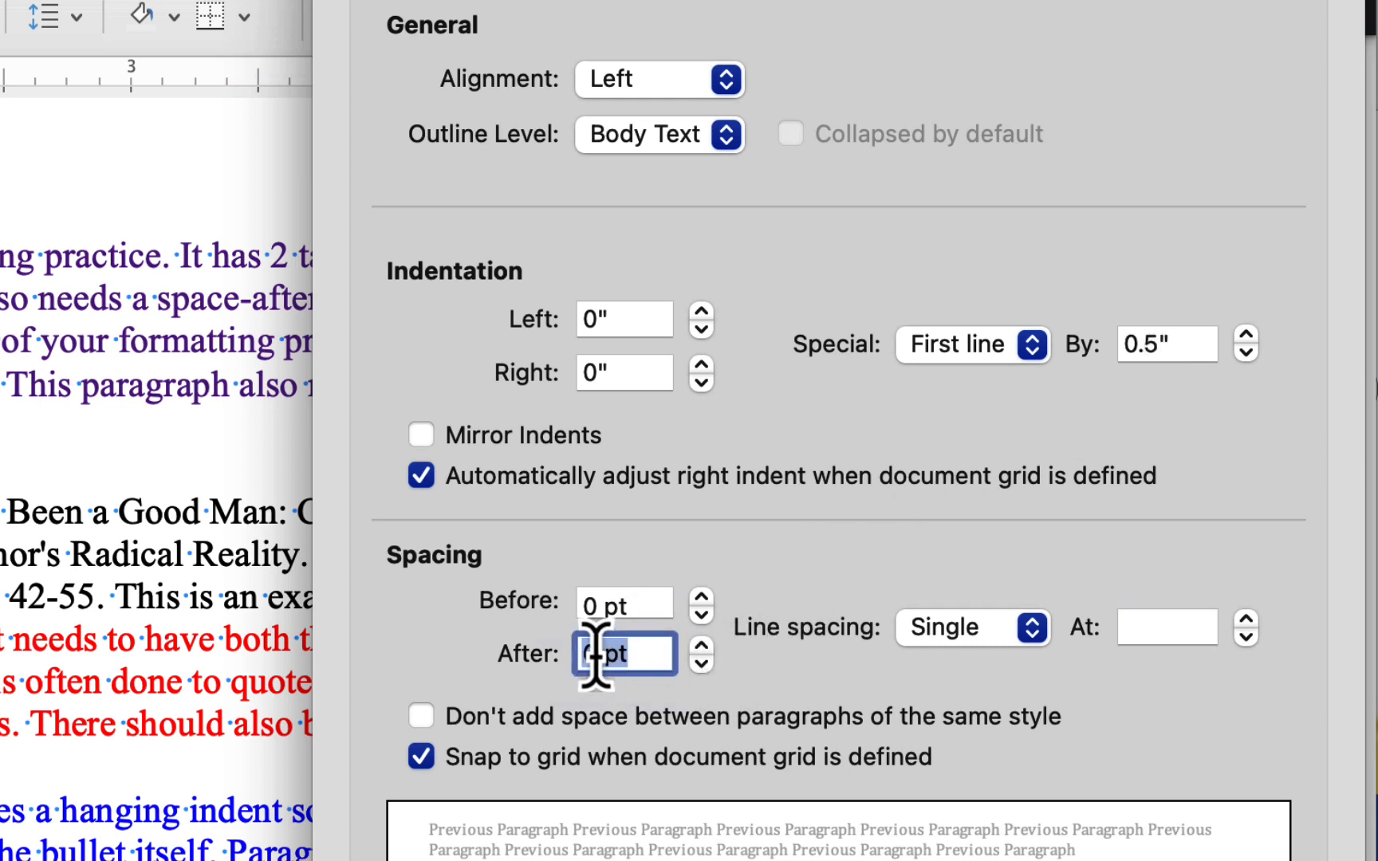
click(702, 649)
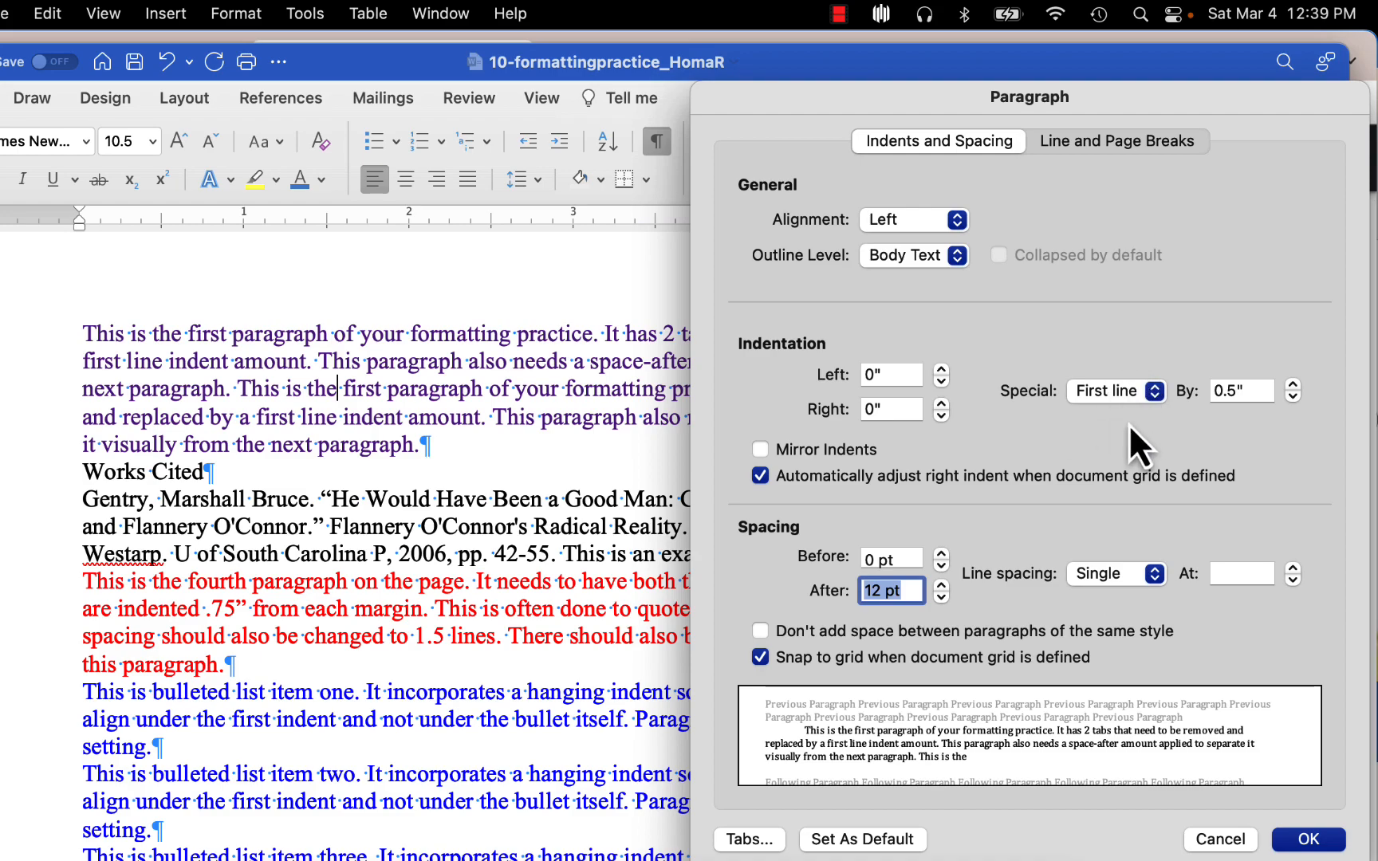
click(1309, 840)
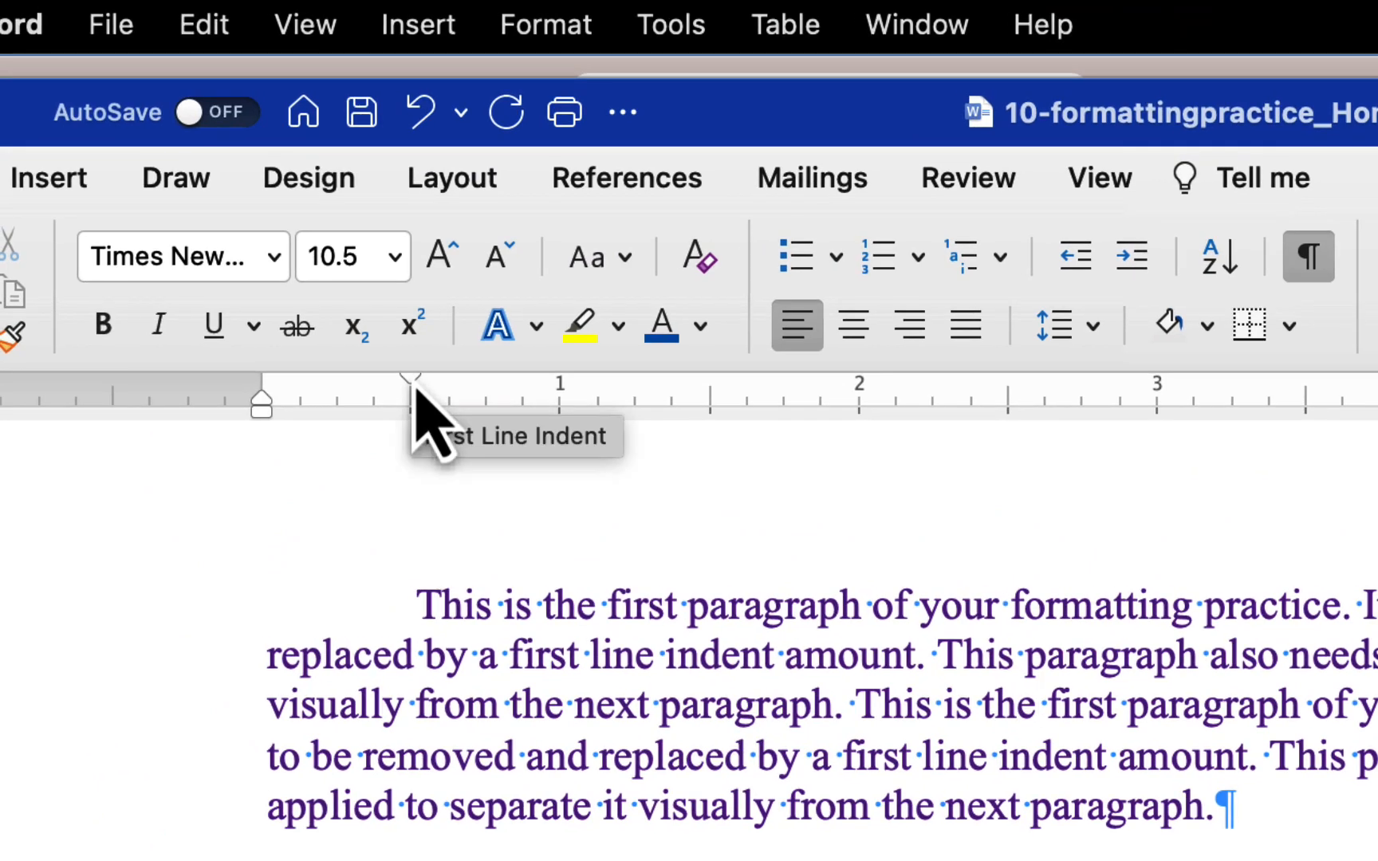
mouse_move(413, 389)
mouse_down()
mouse_move(361, 388)
mouse_move(485, 391)
mouse_move(394, 391)
mouse_move(413, 399)
mouse_up()
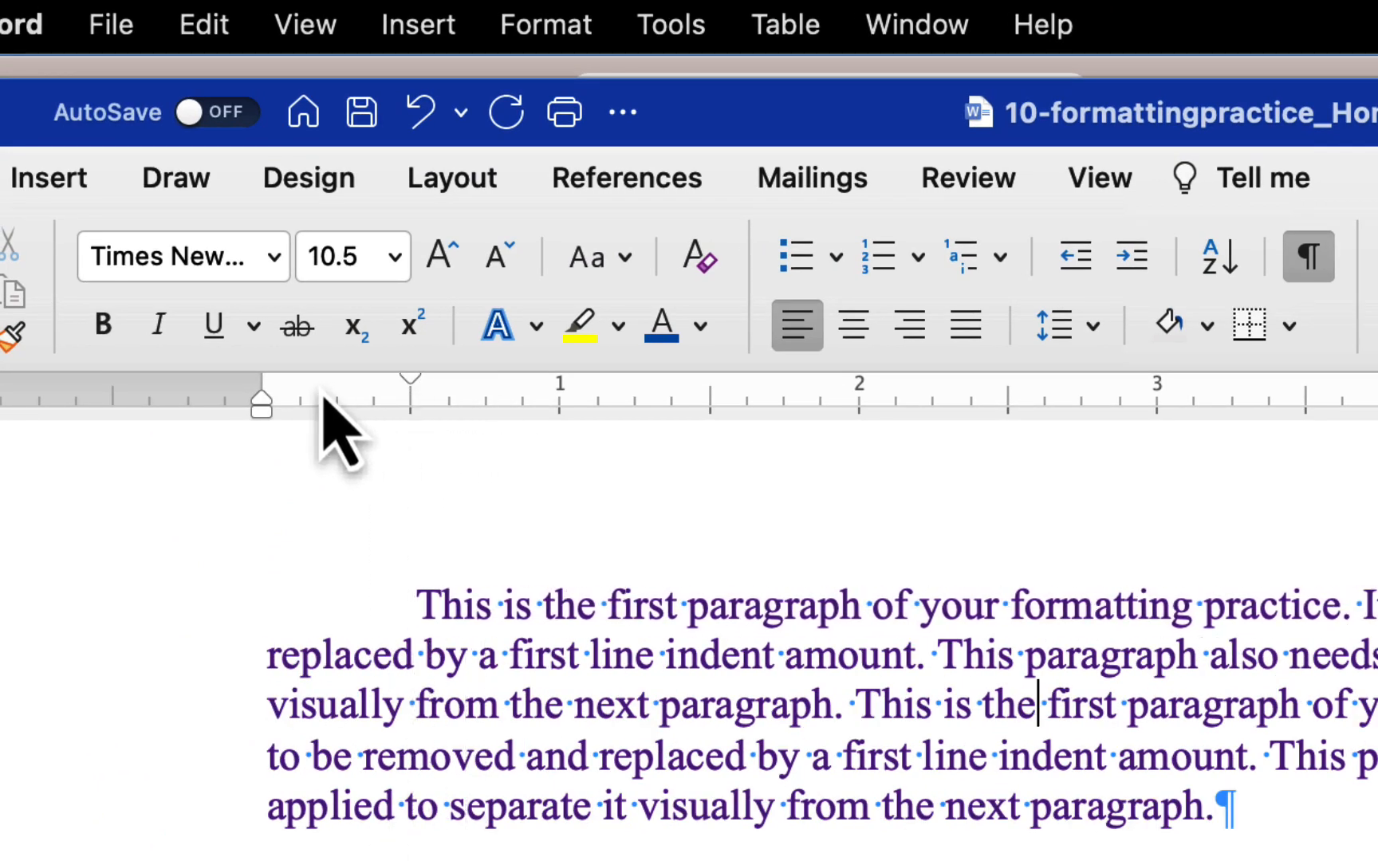
mouse_move(263, 403)
mouse_down()
mouse_move(360, 405)
mouse_move(266, 405)
mouse_move(317, 407)
mouse_move(265, 408)
mouse_move(263, 425)
mouse_move(351, 427)
mouse_move(268, 429)
mouse_up()
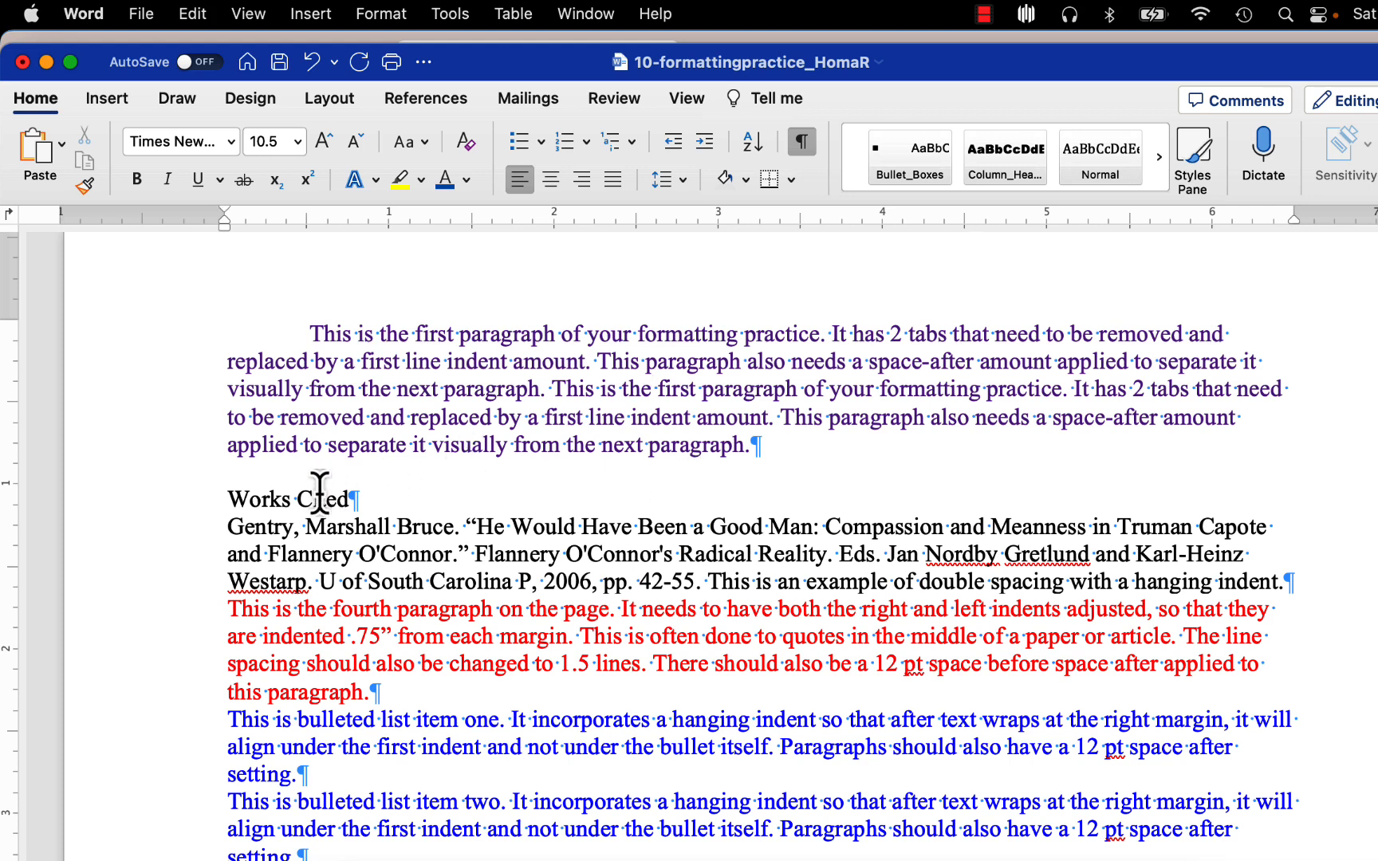
Center the Works Cited heading, and set the line spacing of the heading and the citation below it to 2.0.
click(557, 180)
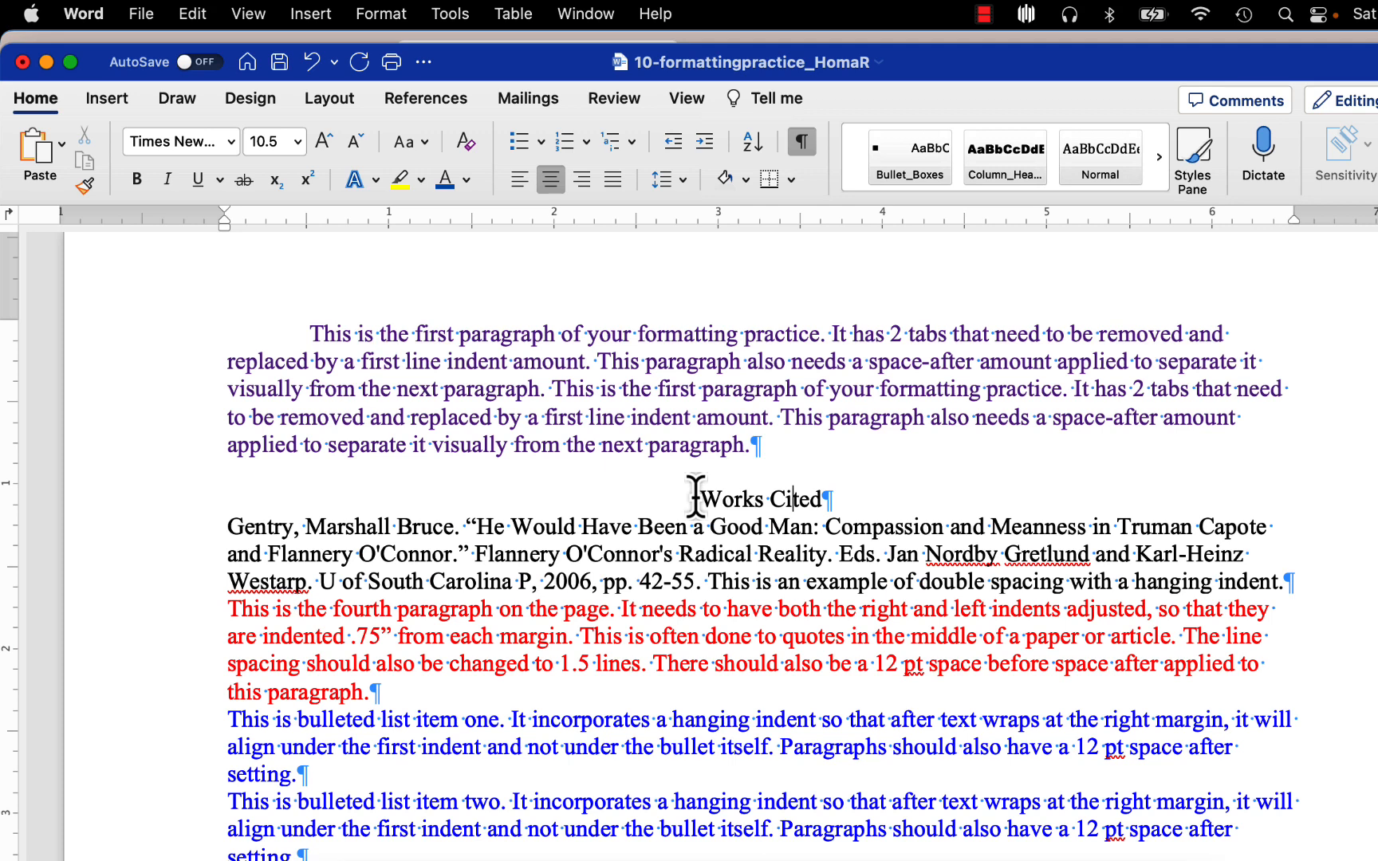
drag(695, 496, 892, 586)
click(395, 860)
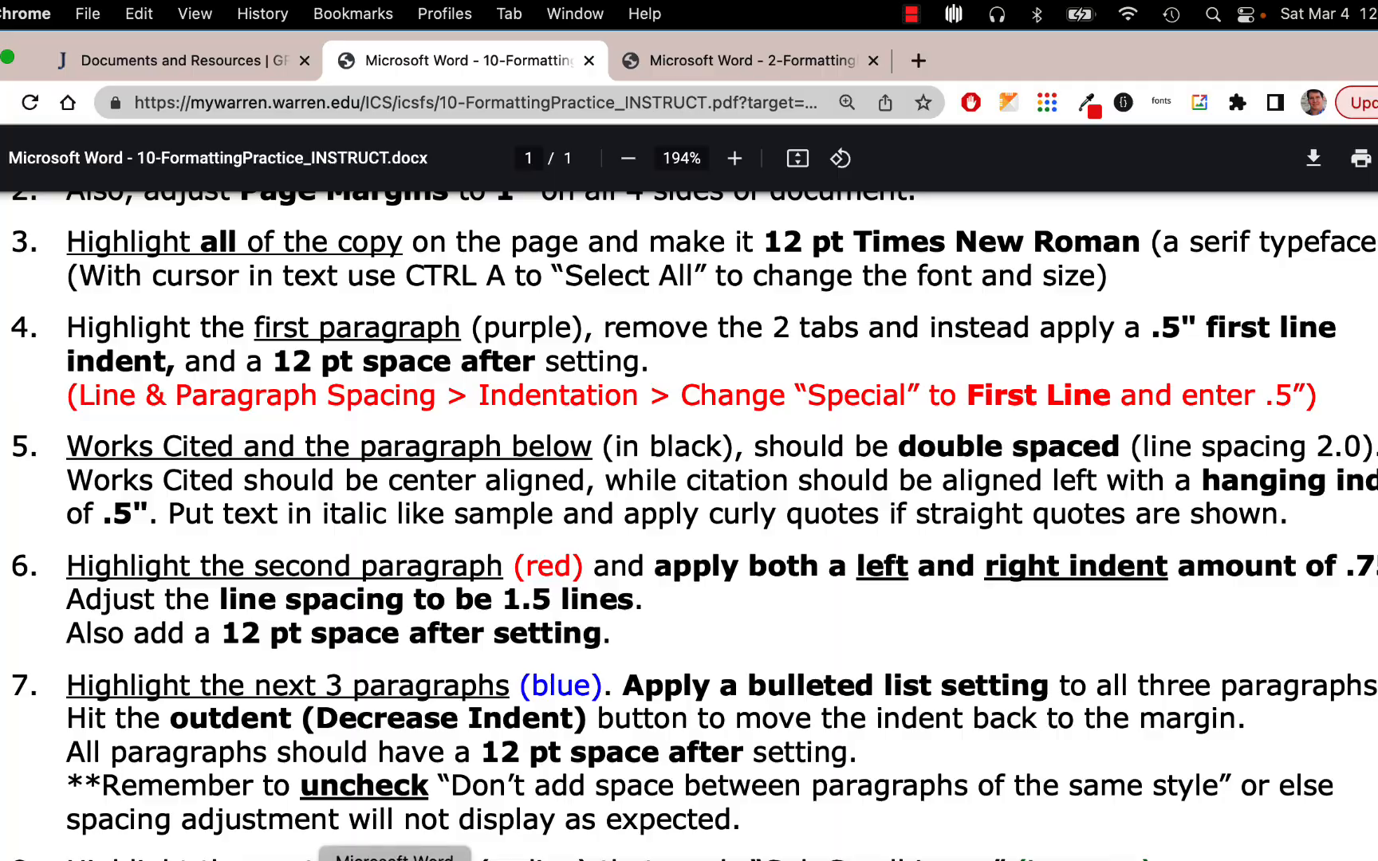
click(394, 857)
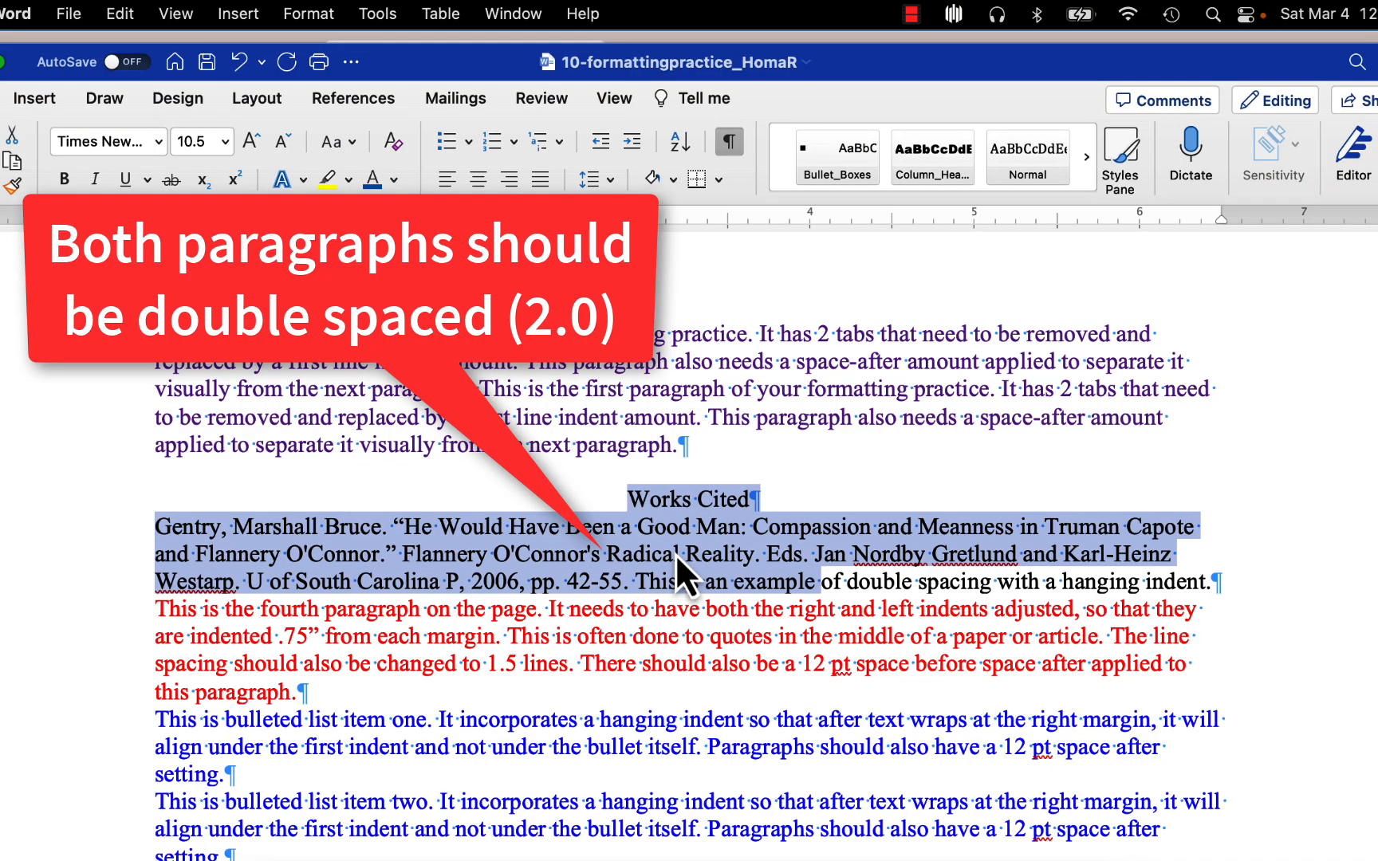
click(610, 179)
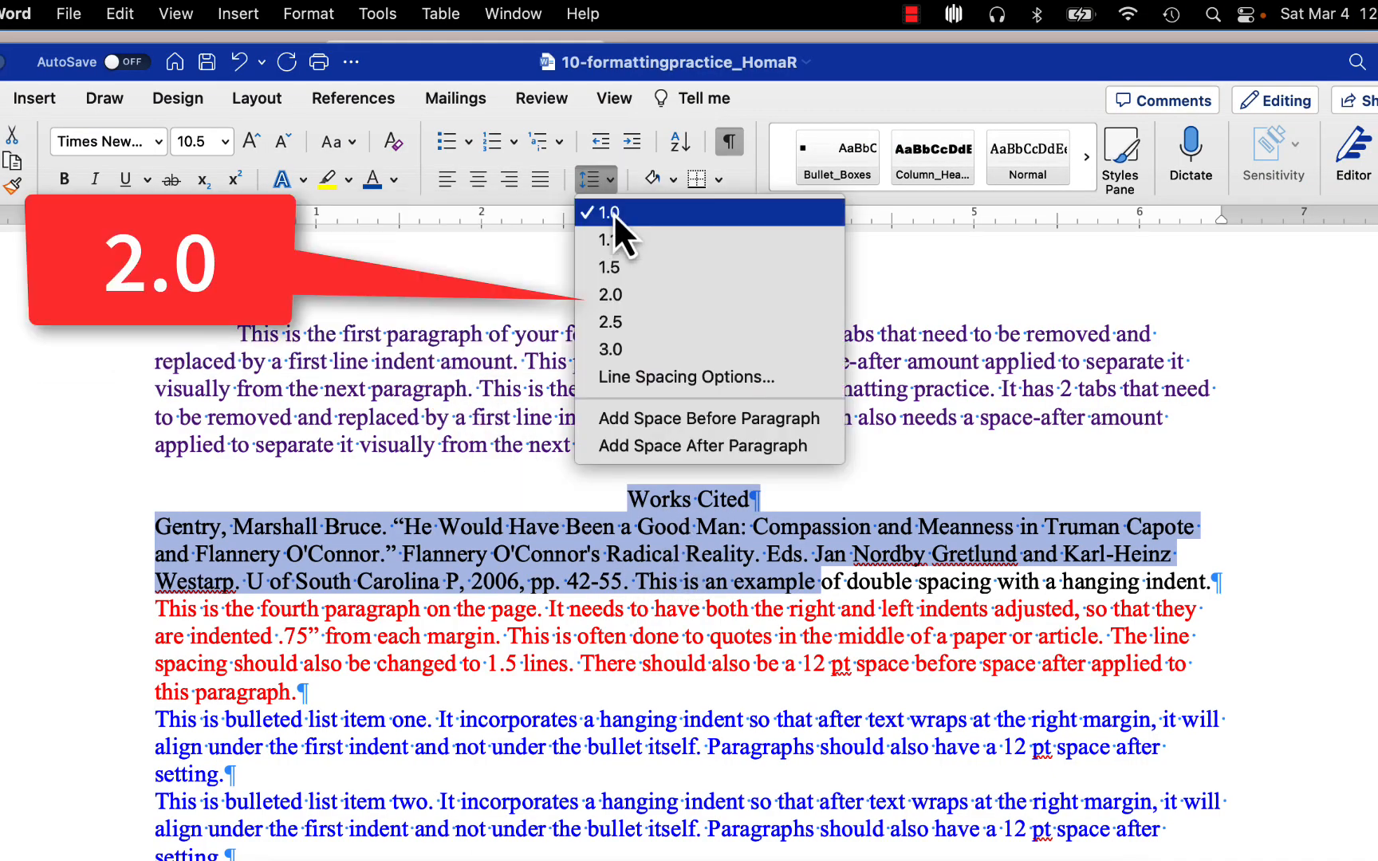
click(622, 295)
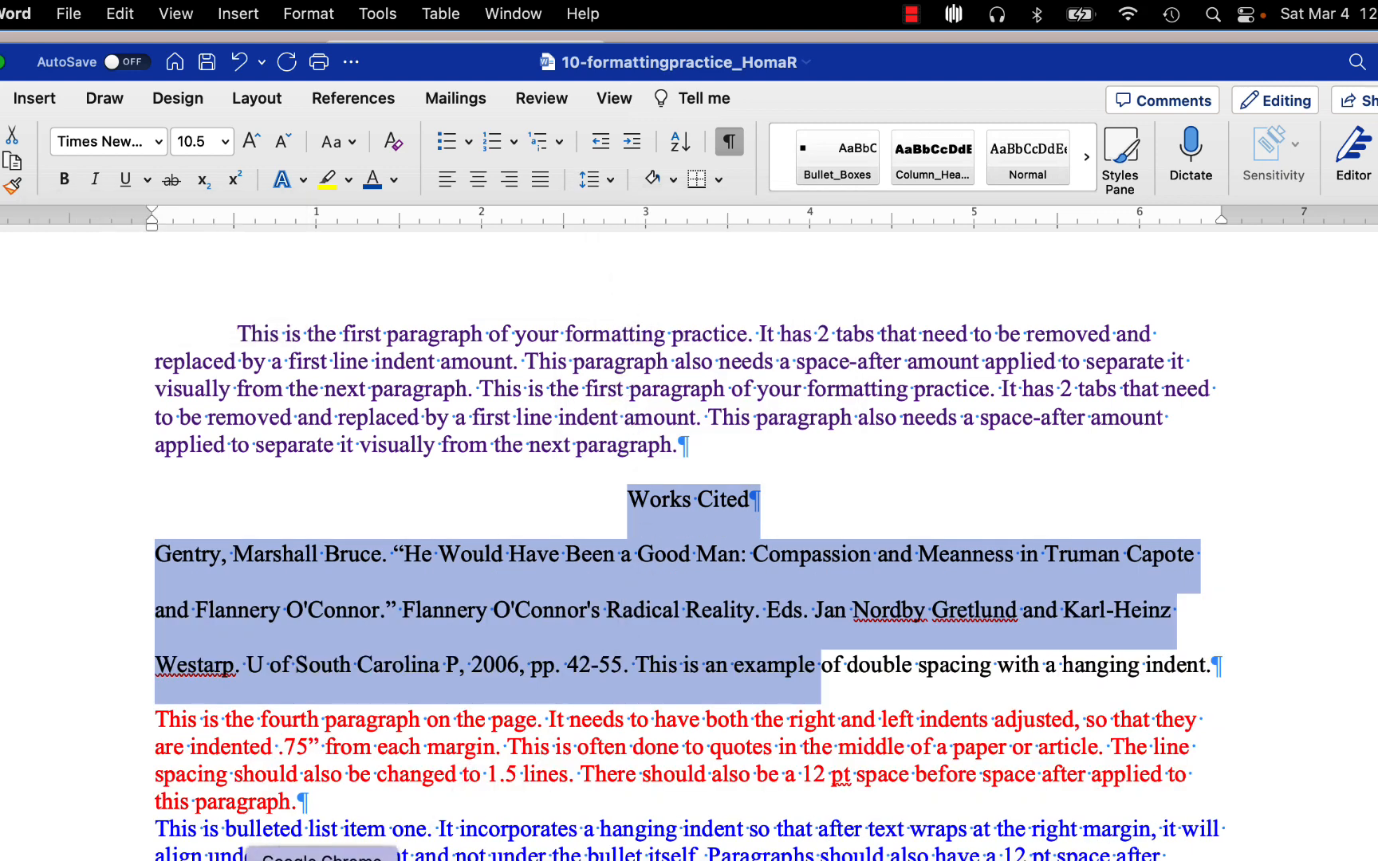
Switch to Chrome, check the citation directions and the finished sample PDF, and switch back to Word.
click(322, 858)
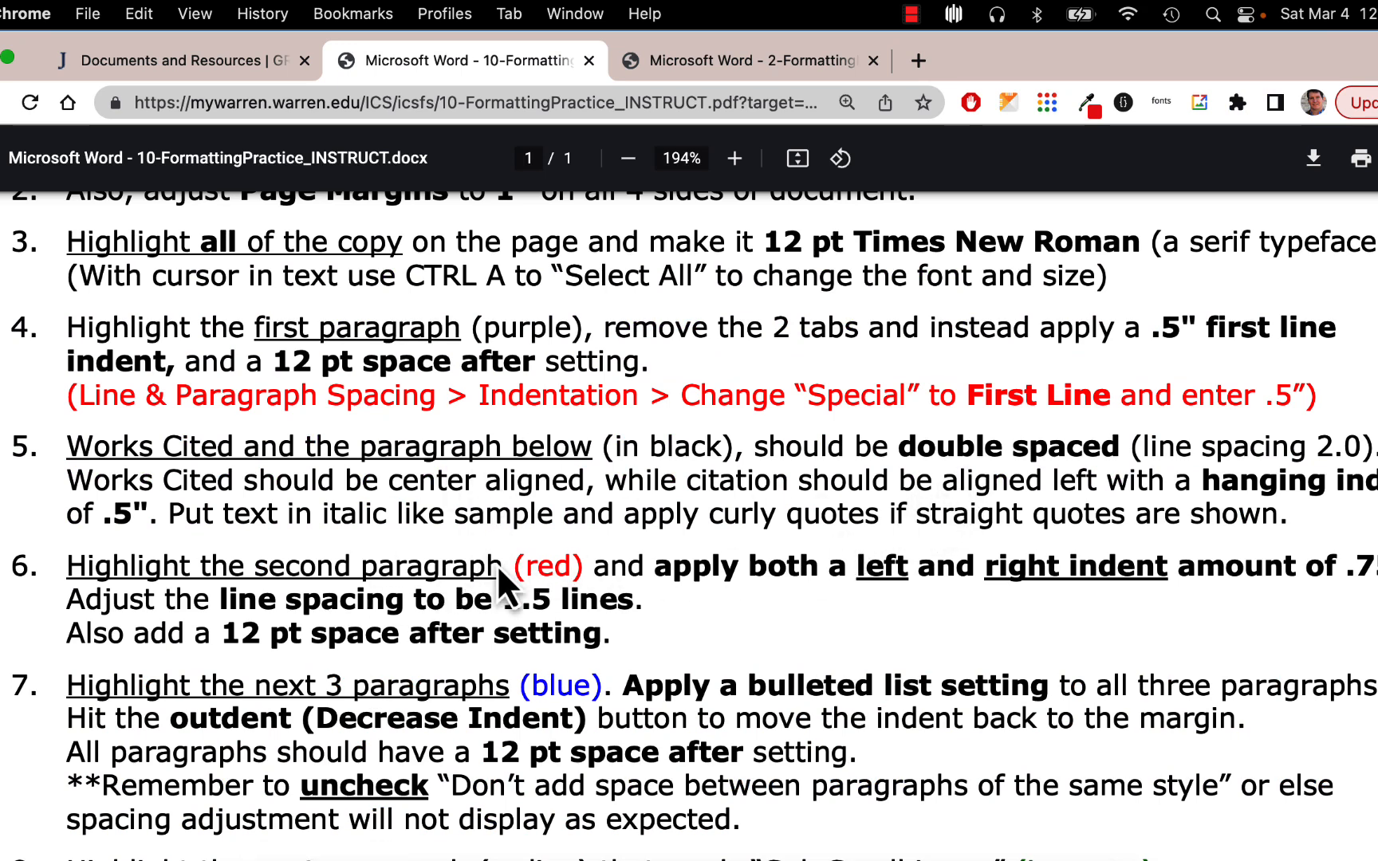
click(770, 64)
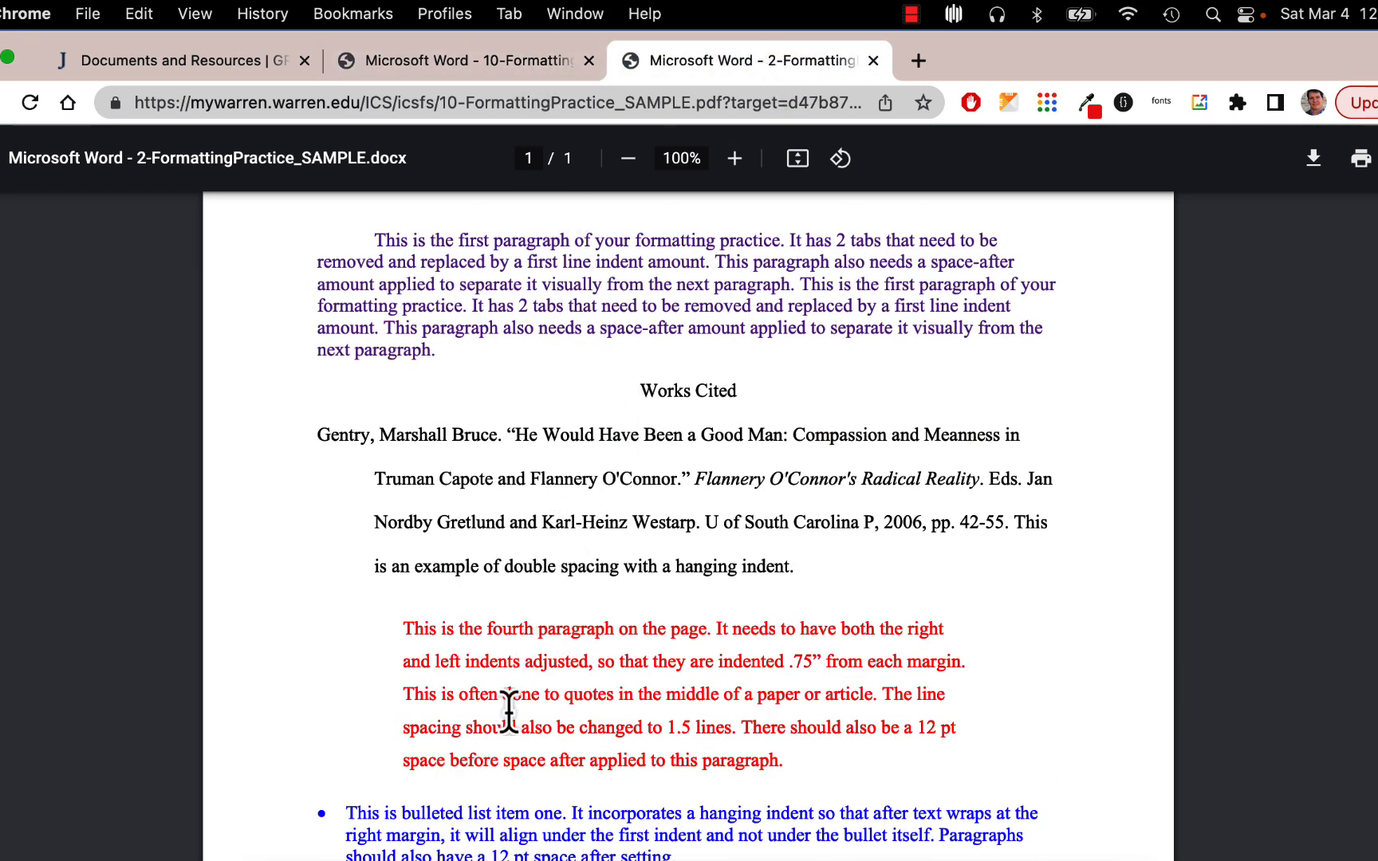
key(super+Tab)
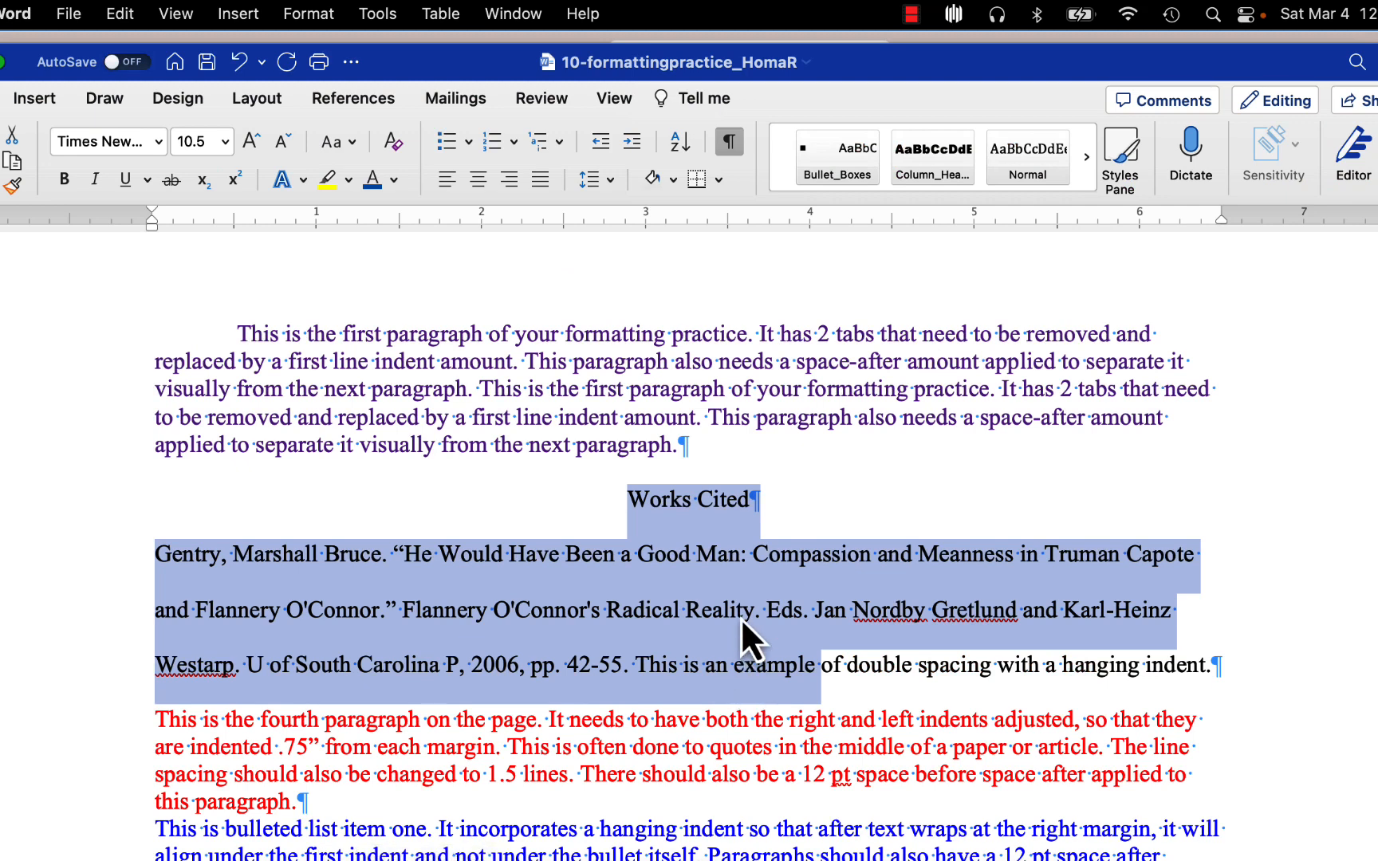
Try a 0.5" hanging indent on the Works Cited citation using the ruler's indent markers, and undo the indent changes.
scroll(741, 643, down, 3)
click(662, 580)
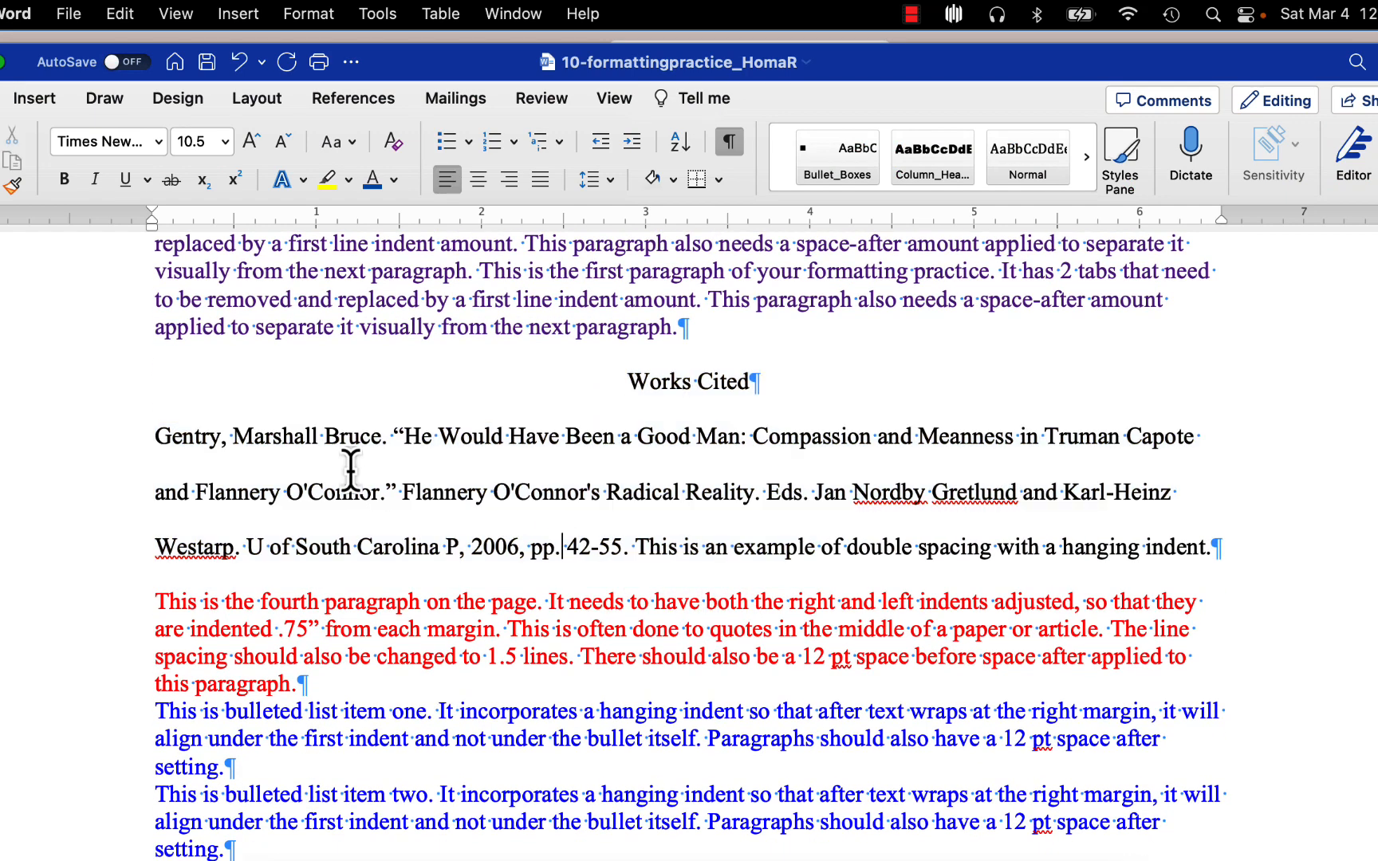
drag(222, 437, 683, 547)
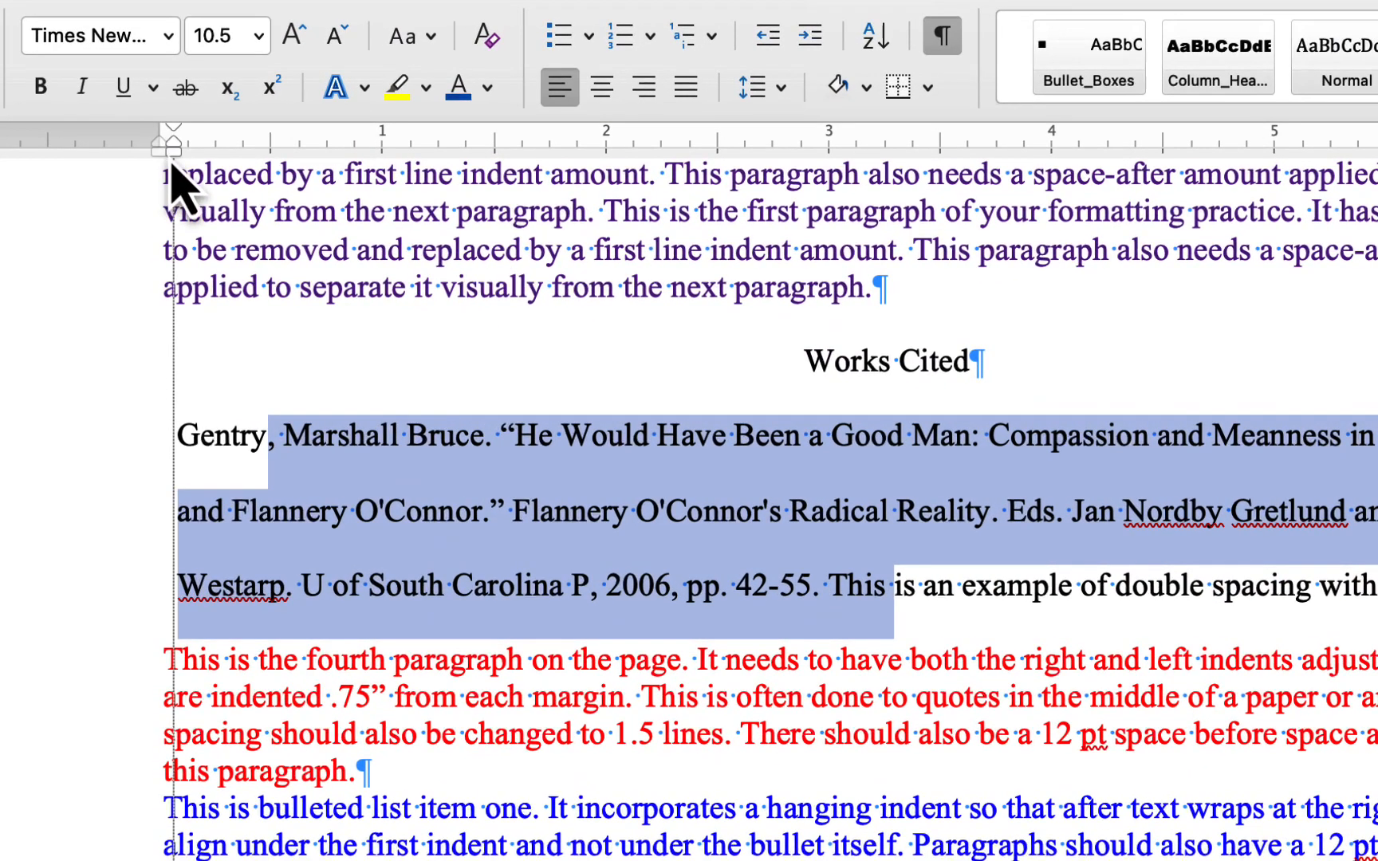
drag(153, 226, 172, 237)
mouse_move(189, 164)
mouse_down()
mouse_move(272, 171)
mouse_move(265, 135)
mouse_move(160, 132)
mouse_up()
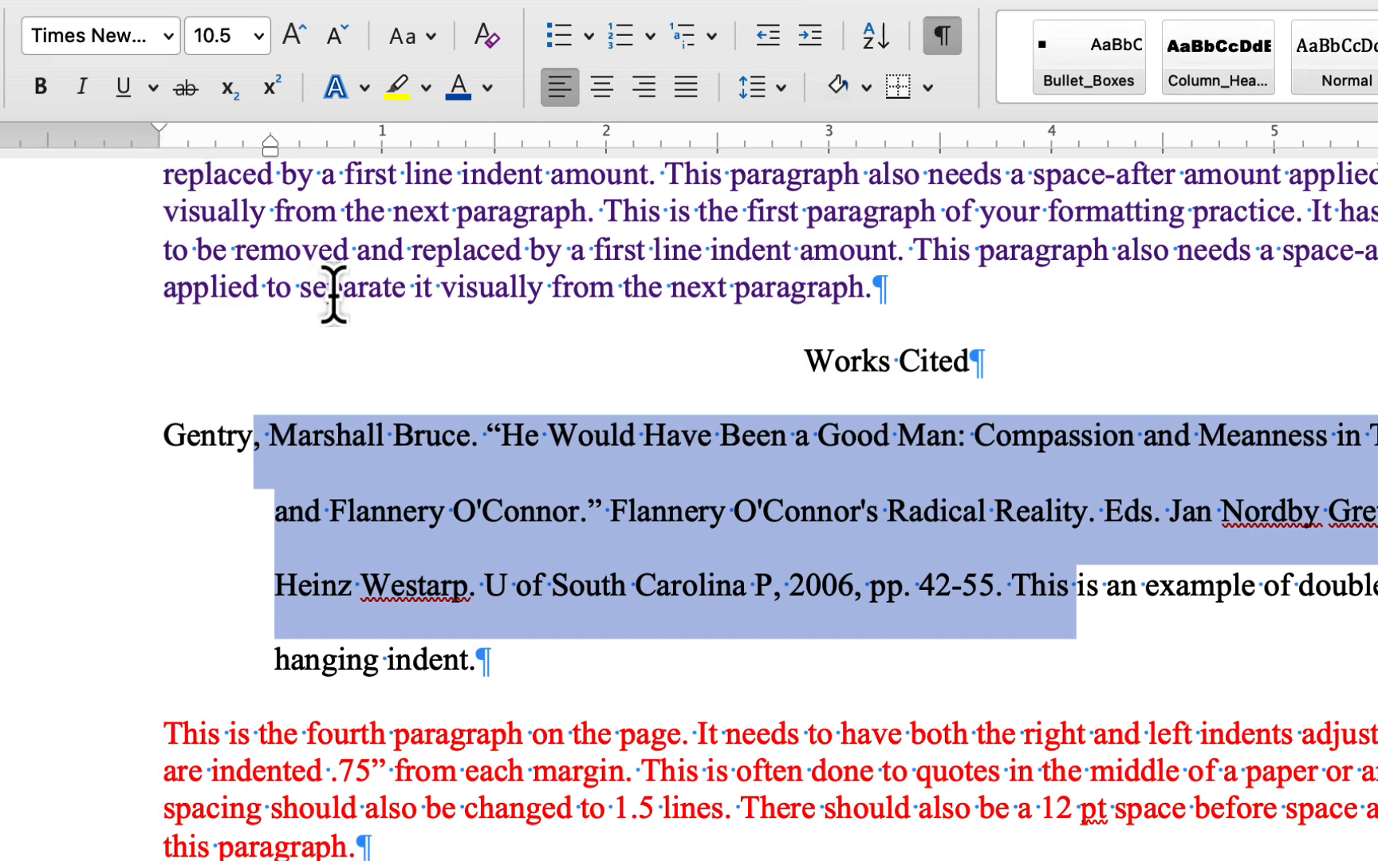
key(super+z)
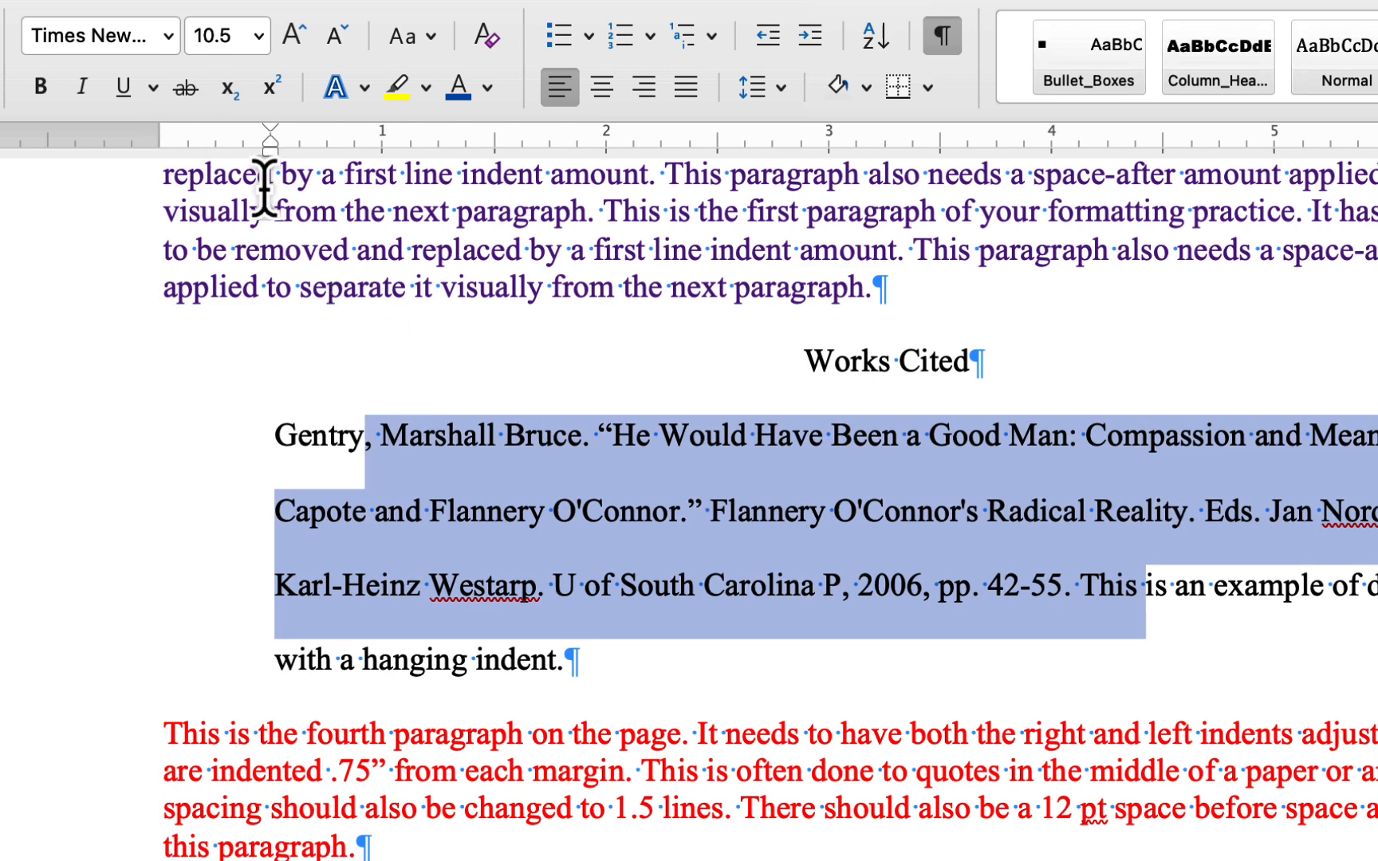
key(super+z)
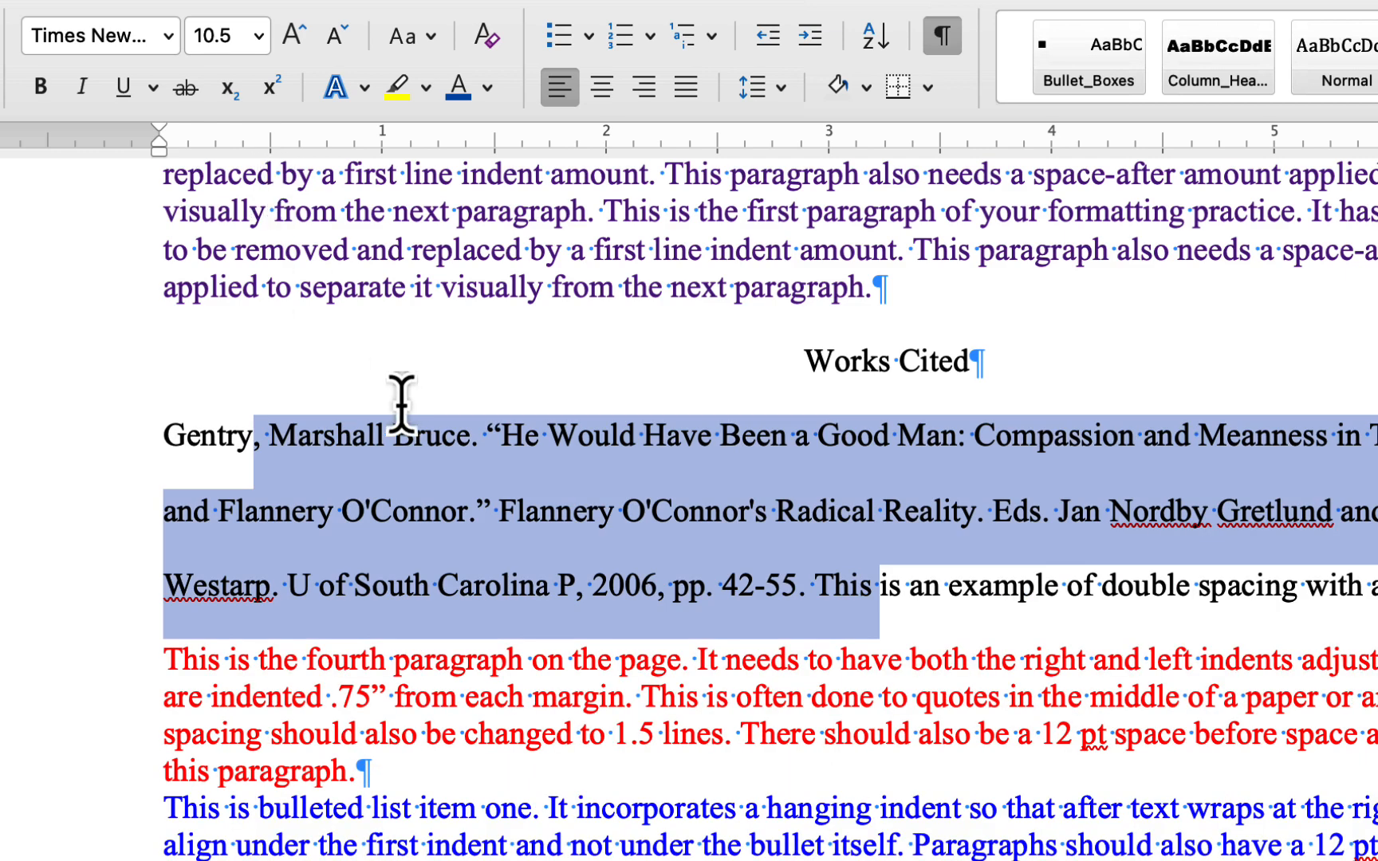
click(782, 88)
click(883, 355)
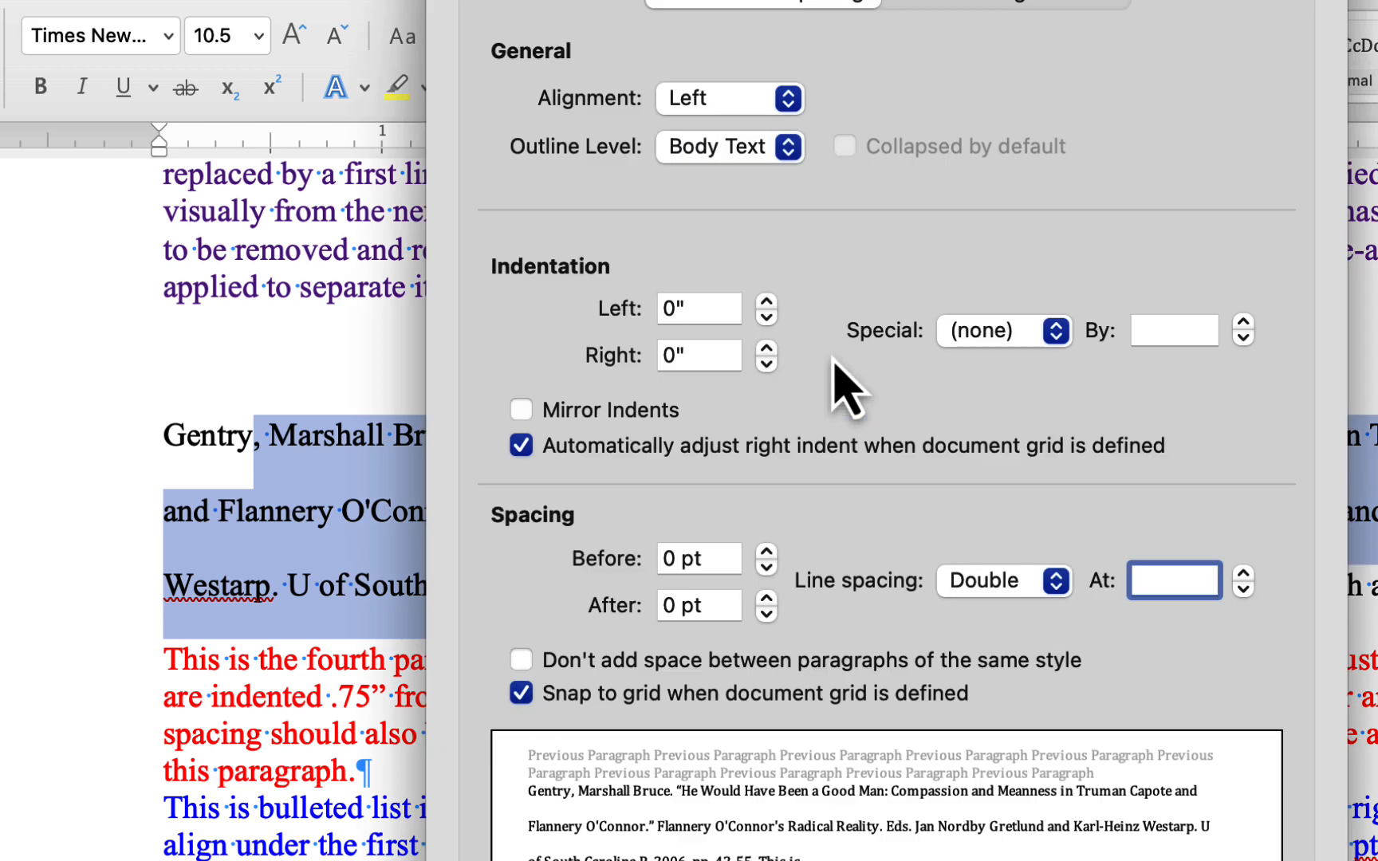
click(1055, 330)
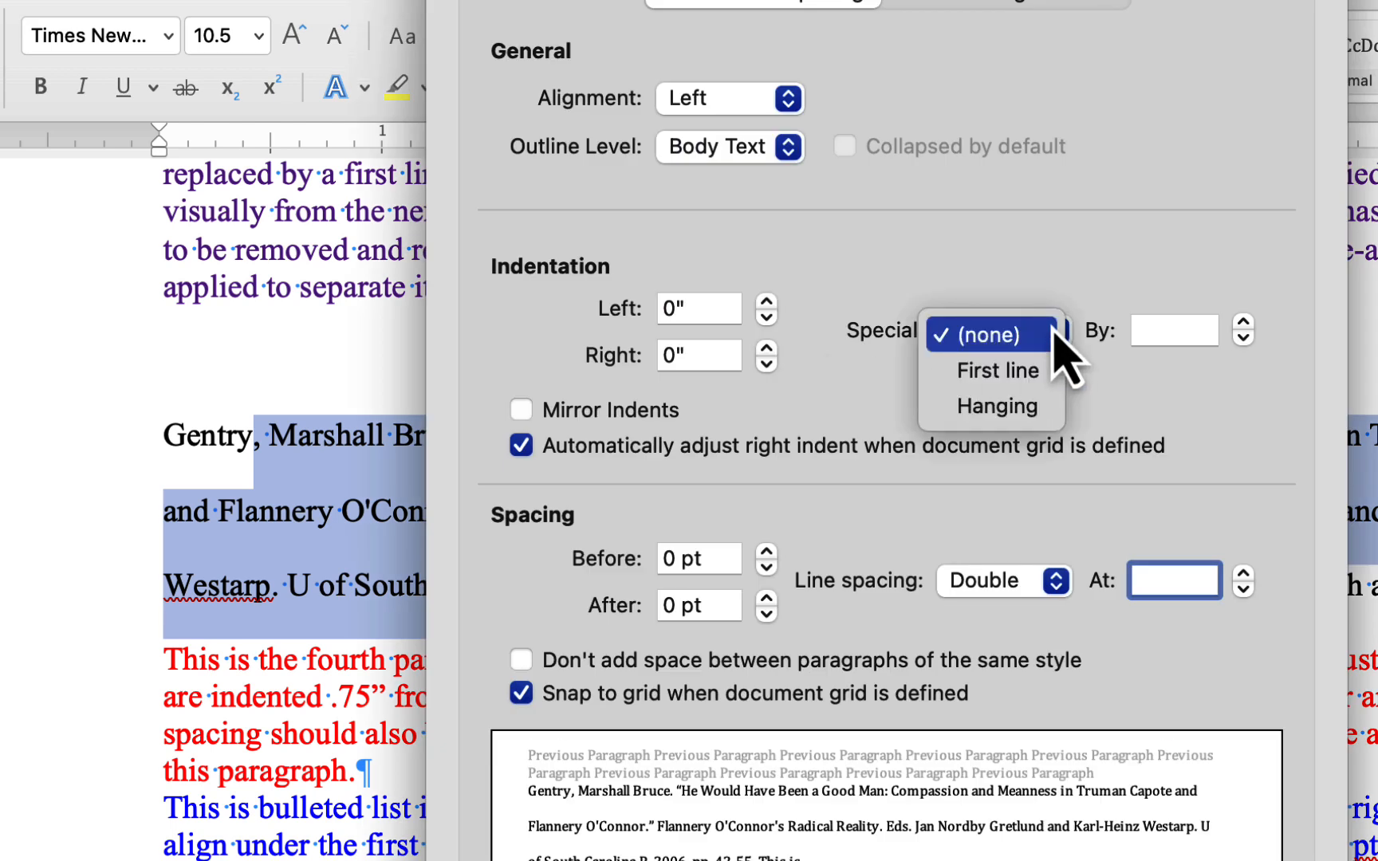
click(258, 590)
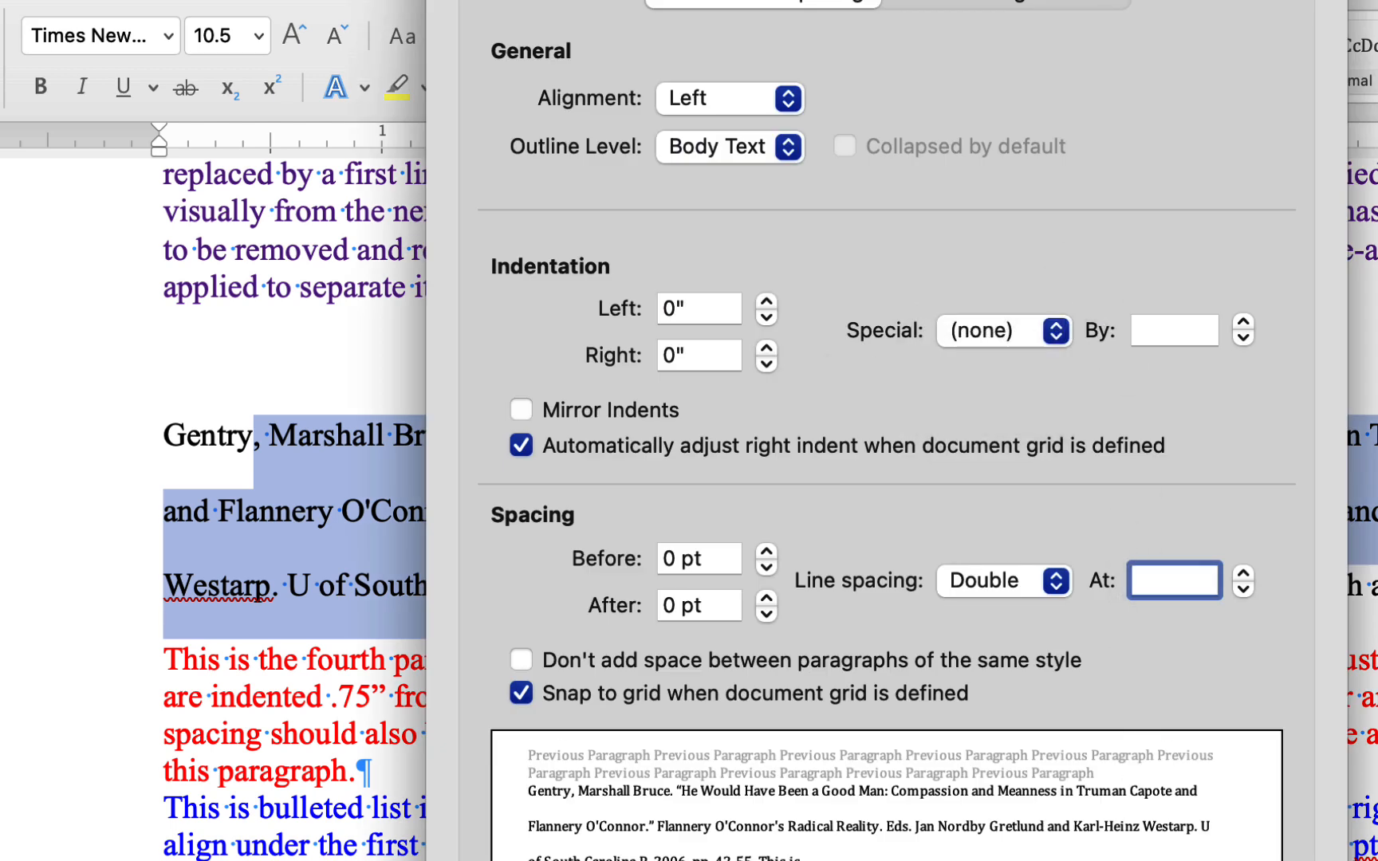
key(Escape)
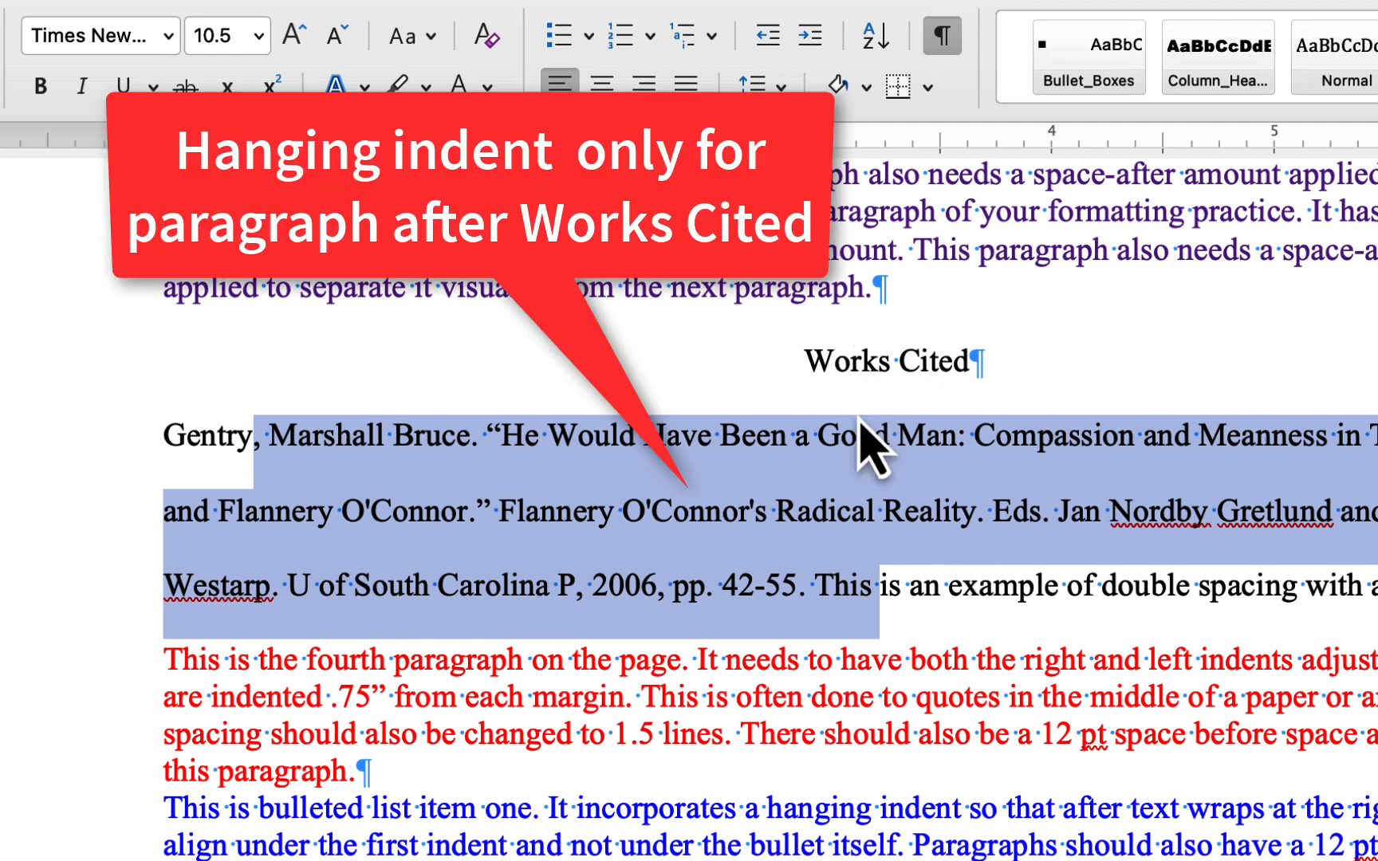
click(822, 421)
drag(682, 441, 687, 578)
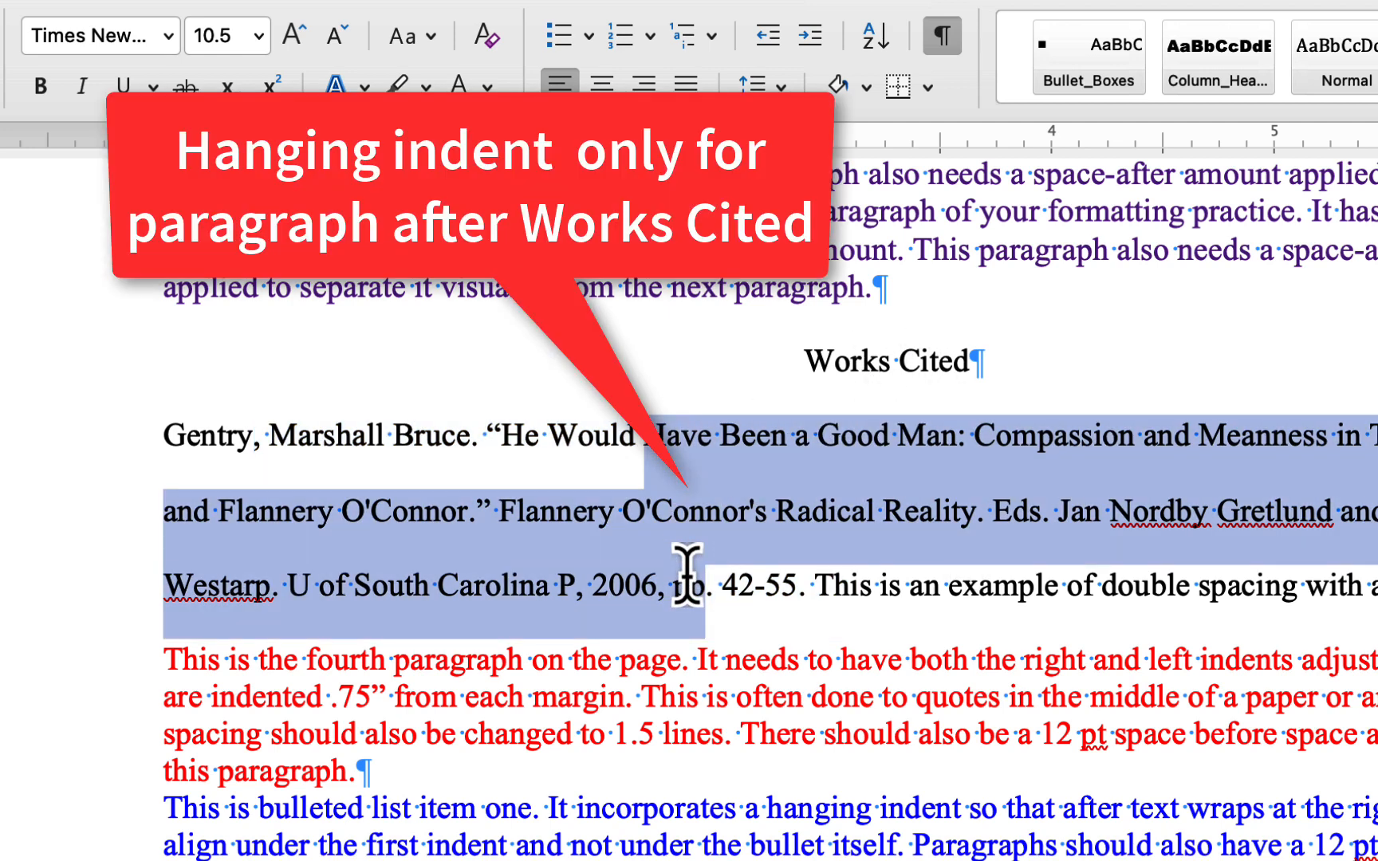
click(818, 467)
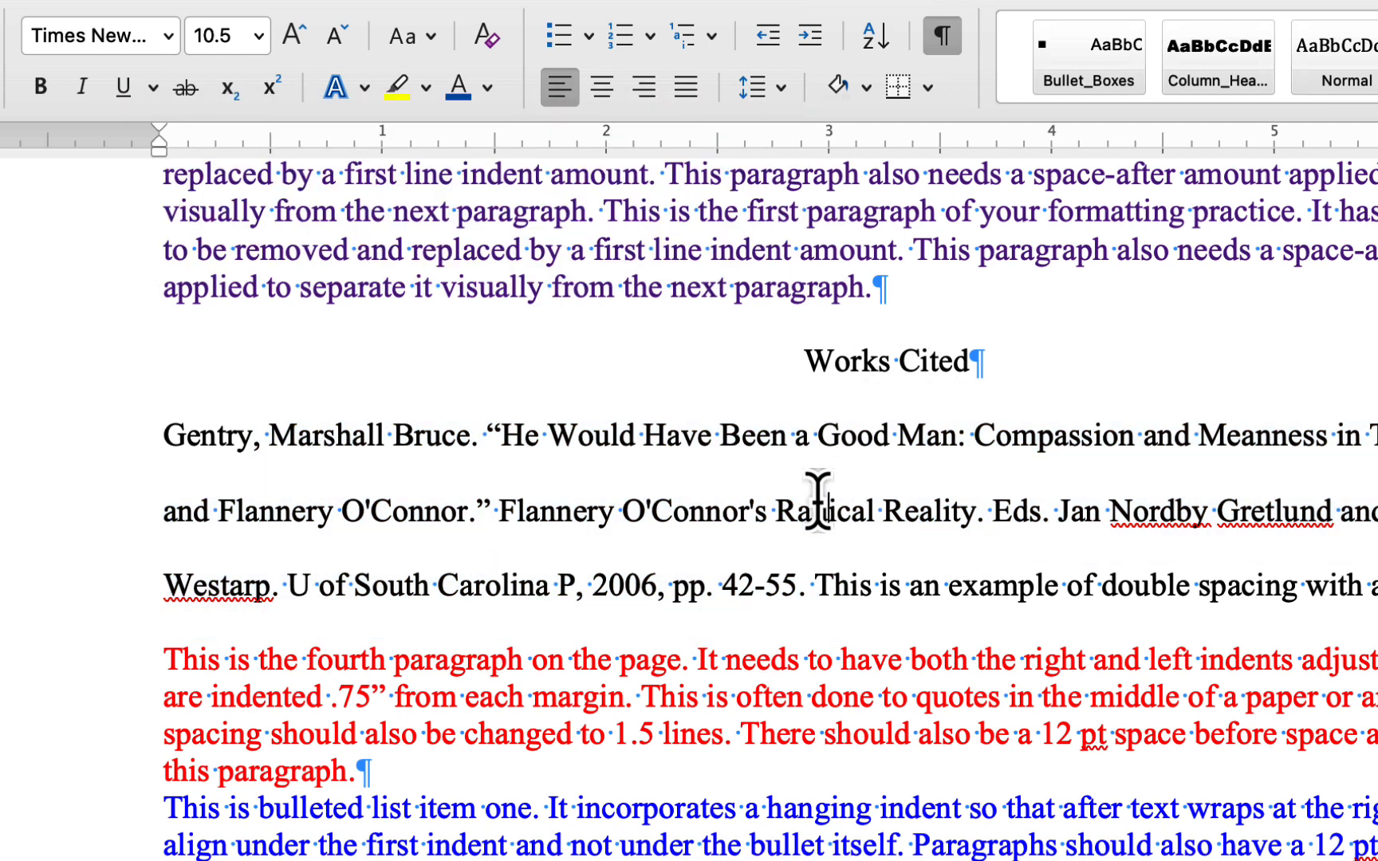
Give the citation paragraph below Works Cited a 0.5" hanging indent in the paragraph settings.
click(826, 509)
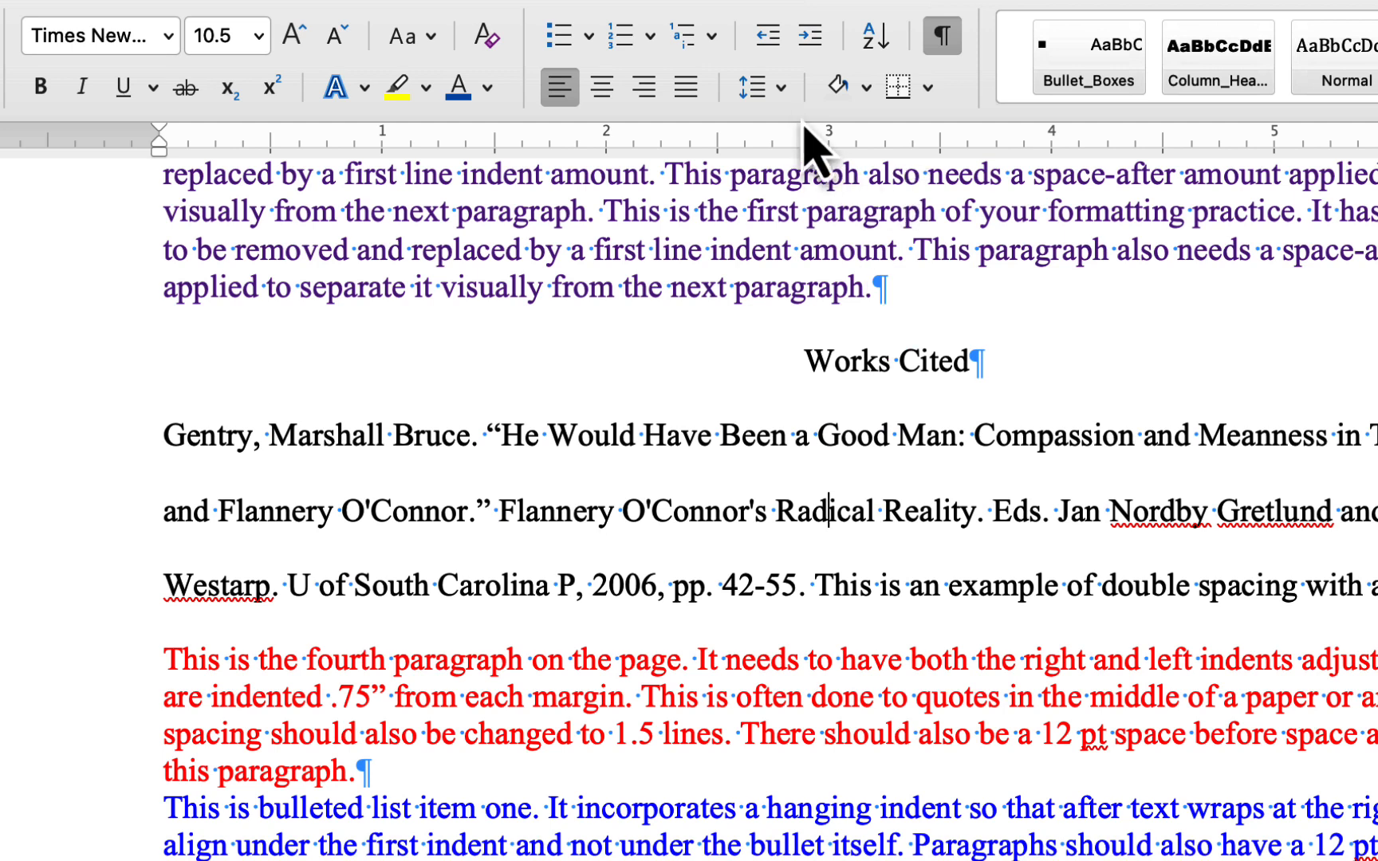
click(765, 86)
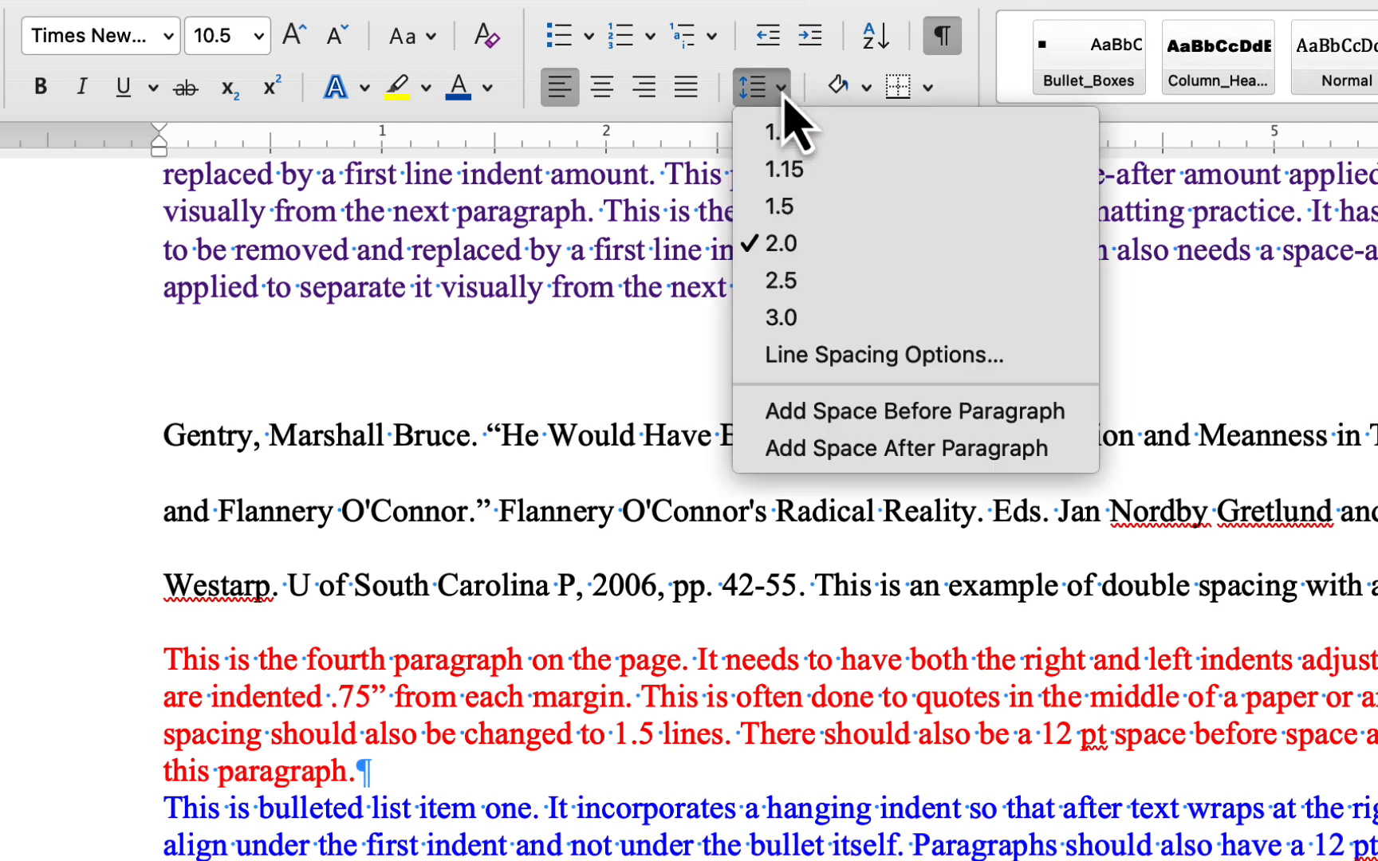
click(837, 343)
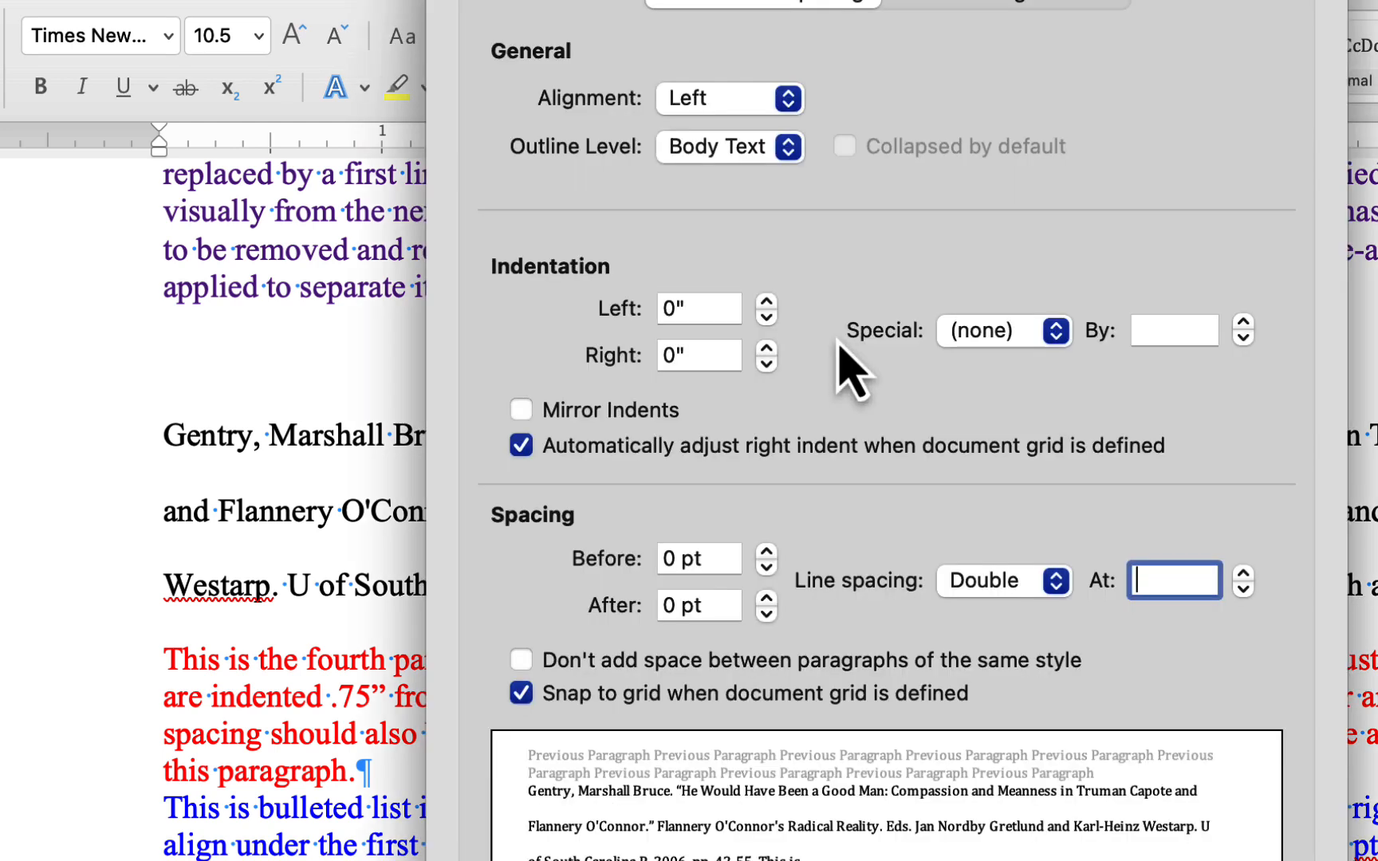
click(1055, 332)
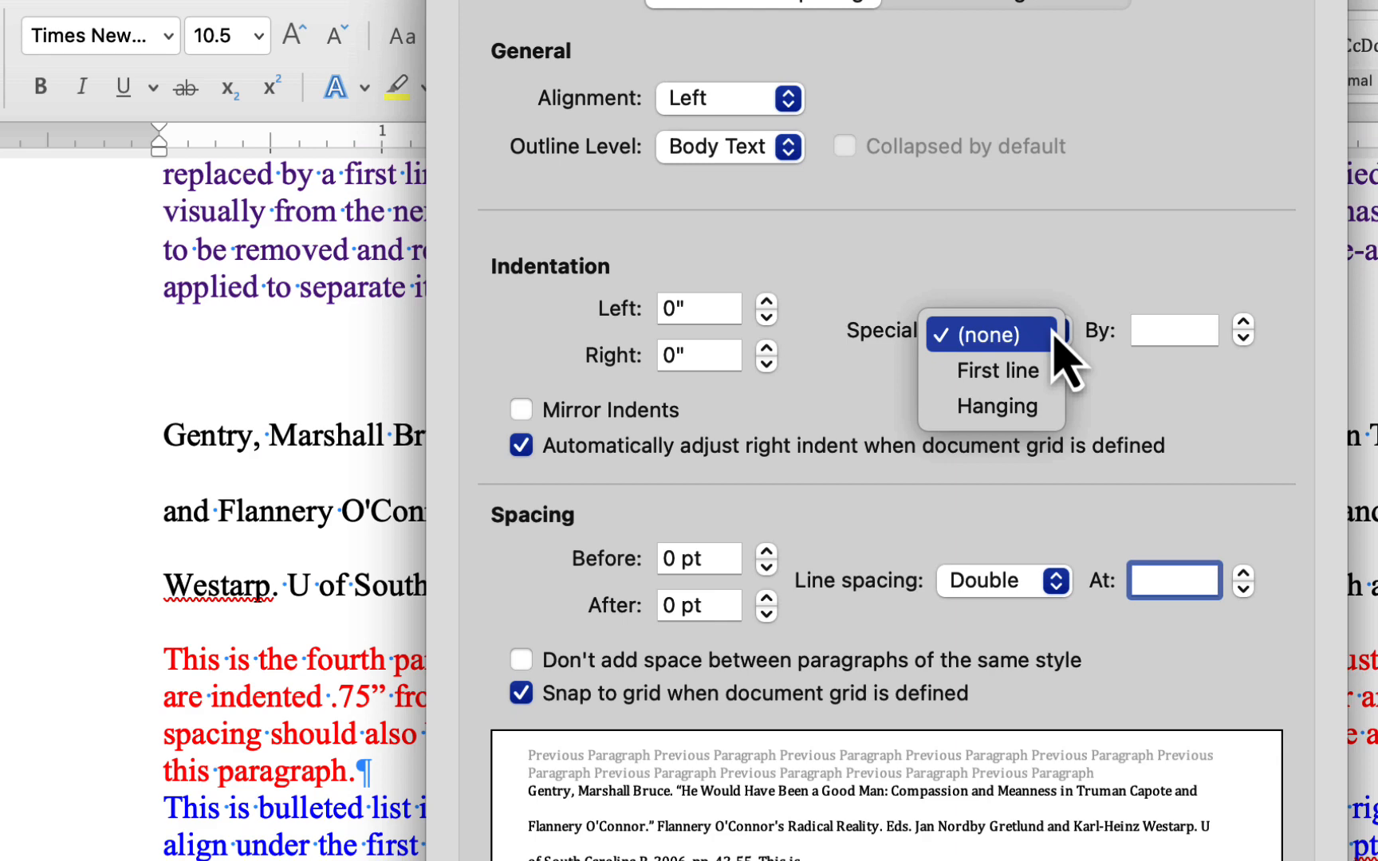
click(1026, 414)
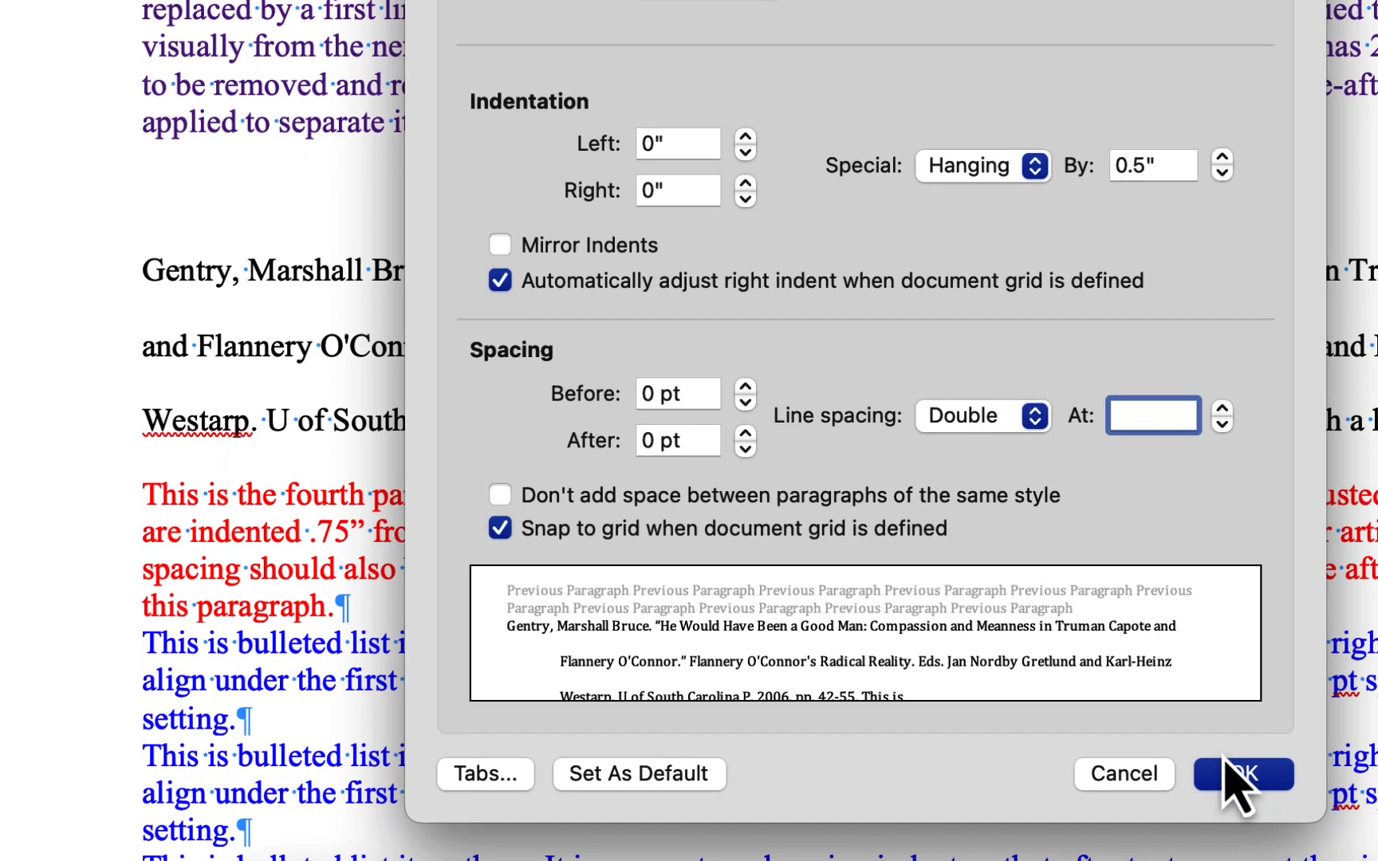
click(1244, 775)
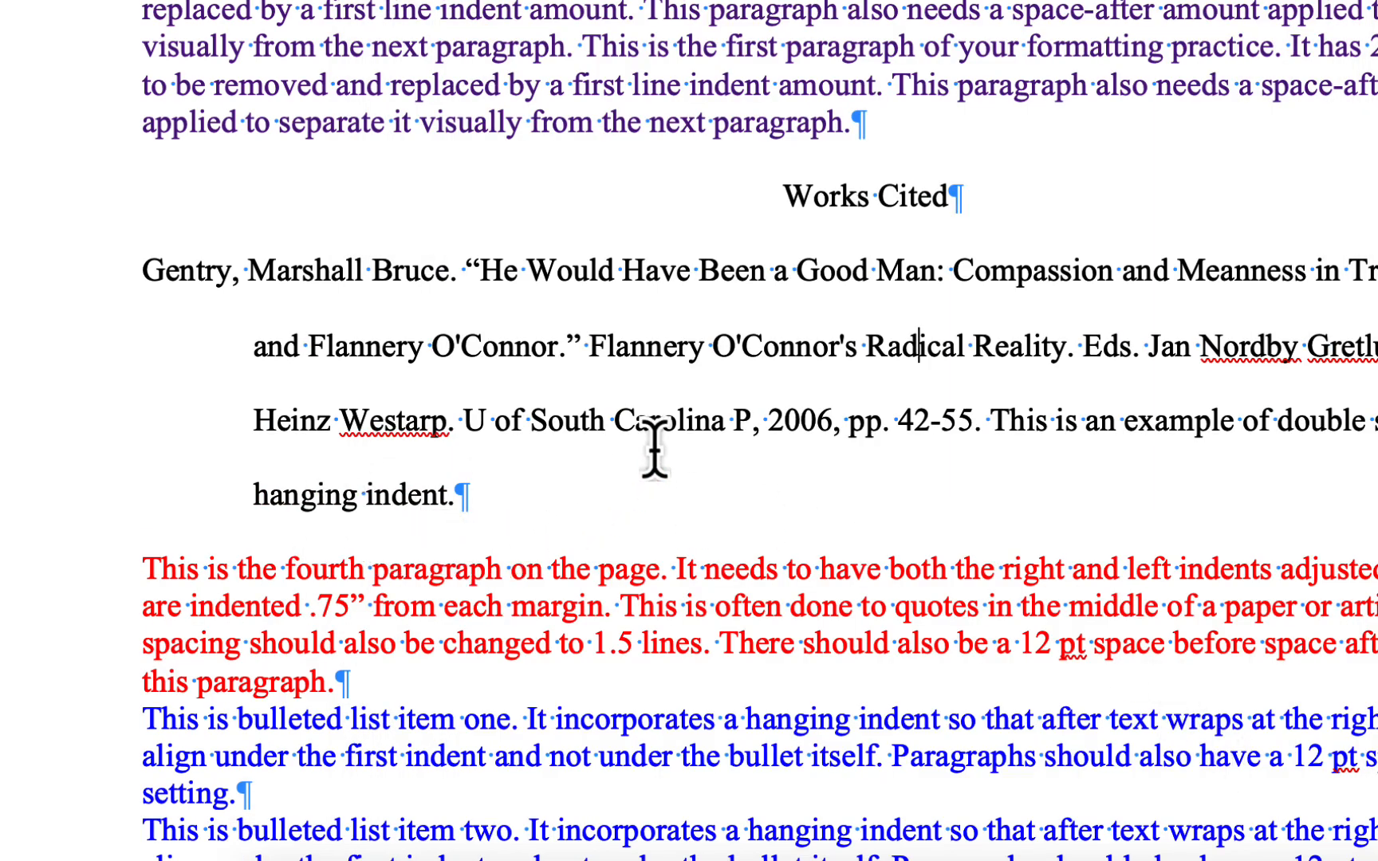
Set the spacing after the citation paragraph to 12 pt.
scroll(682, 359, down, 2)
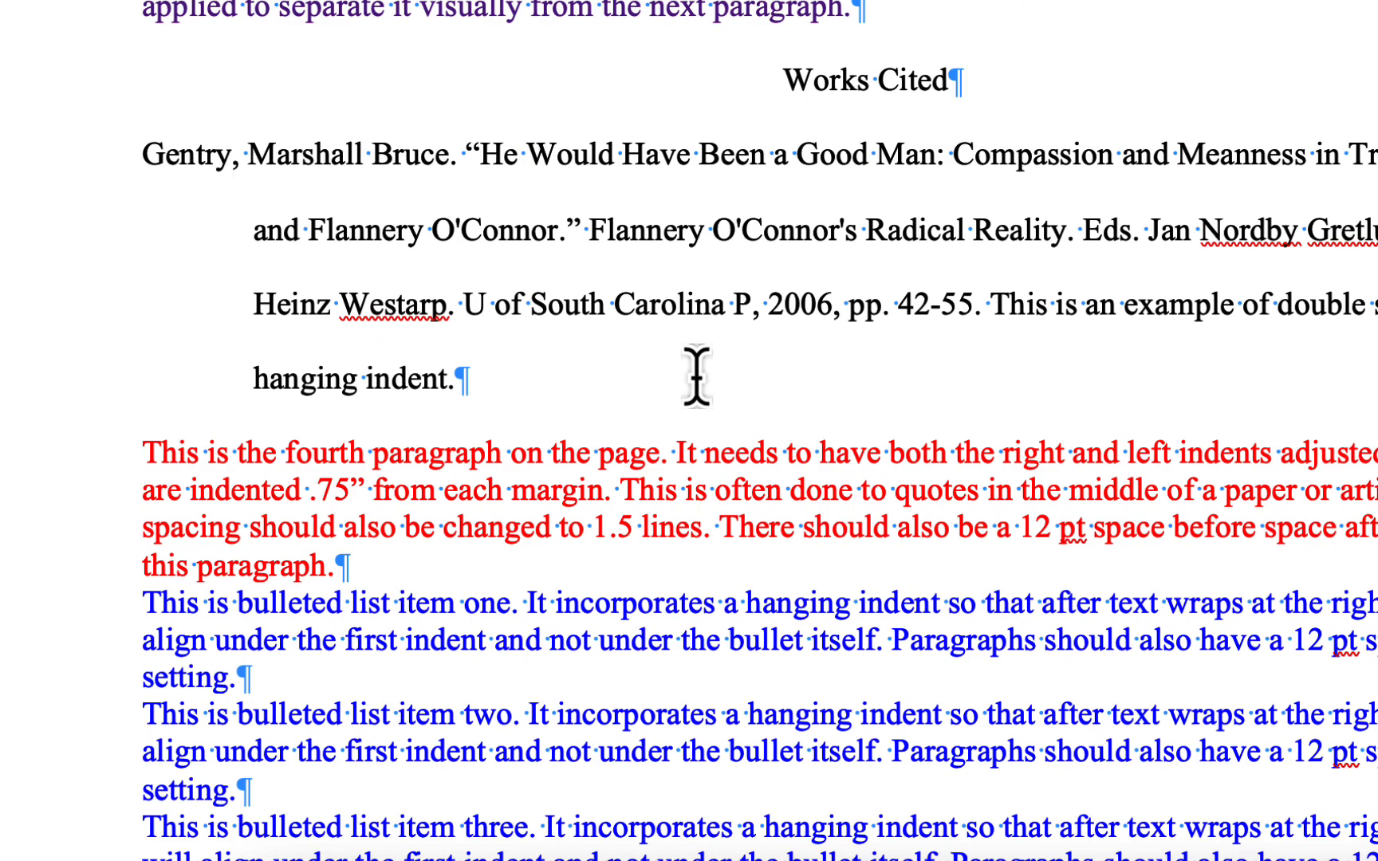
click(724, 254)
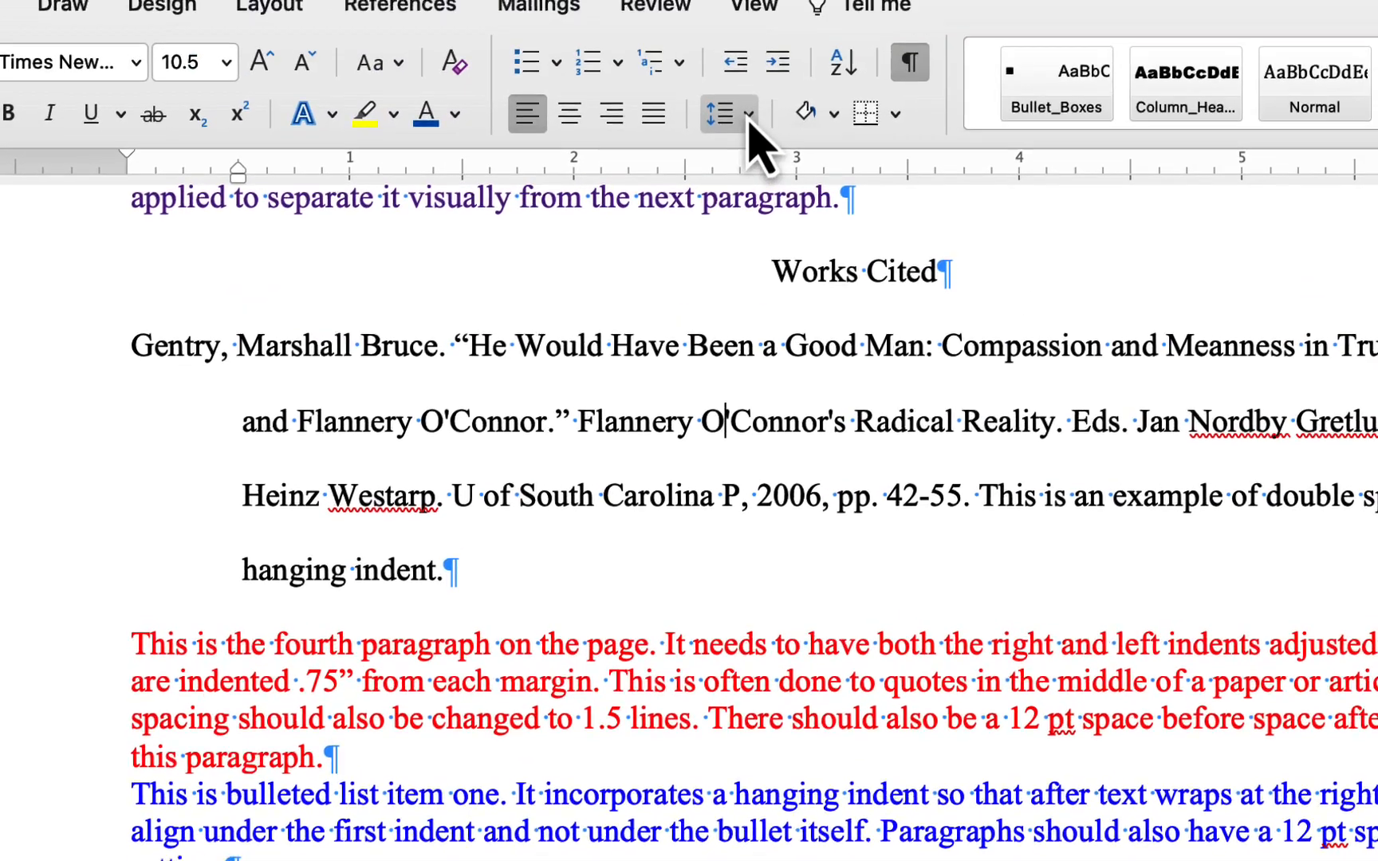
click(750, 127)
click(829, 384)
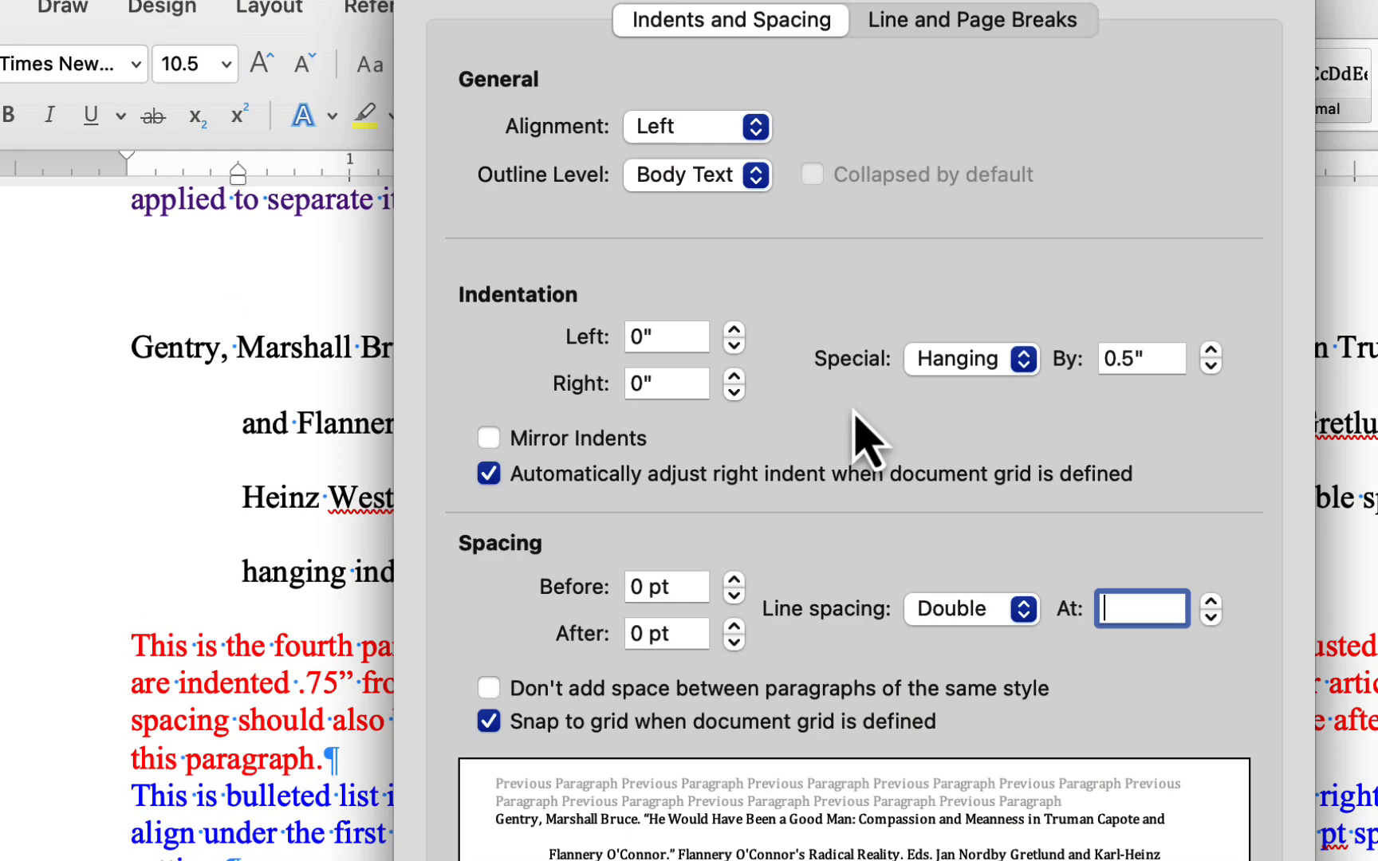
double_click(733, 626)
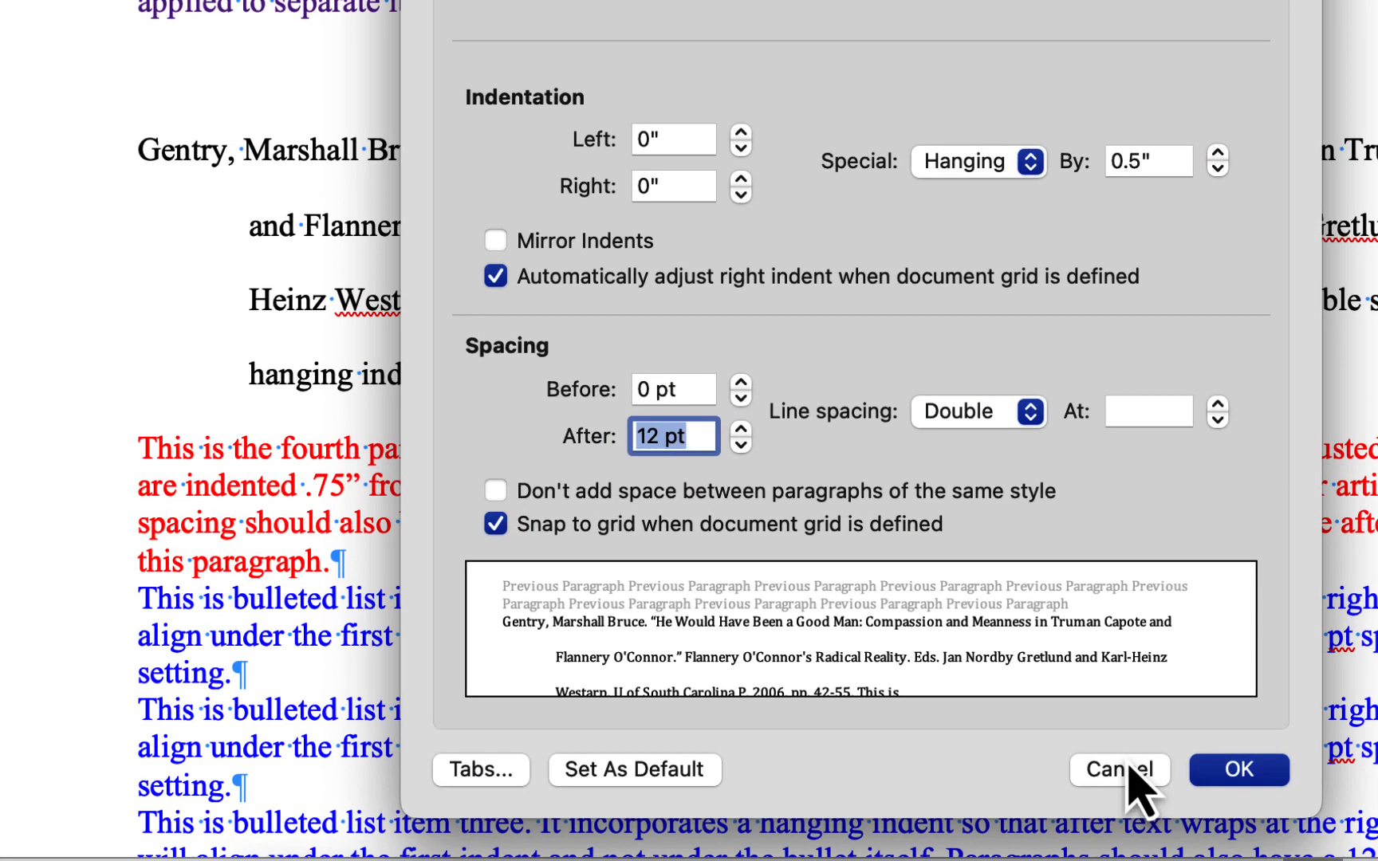
click(1240, 772)
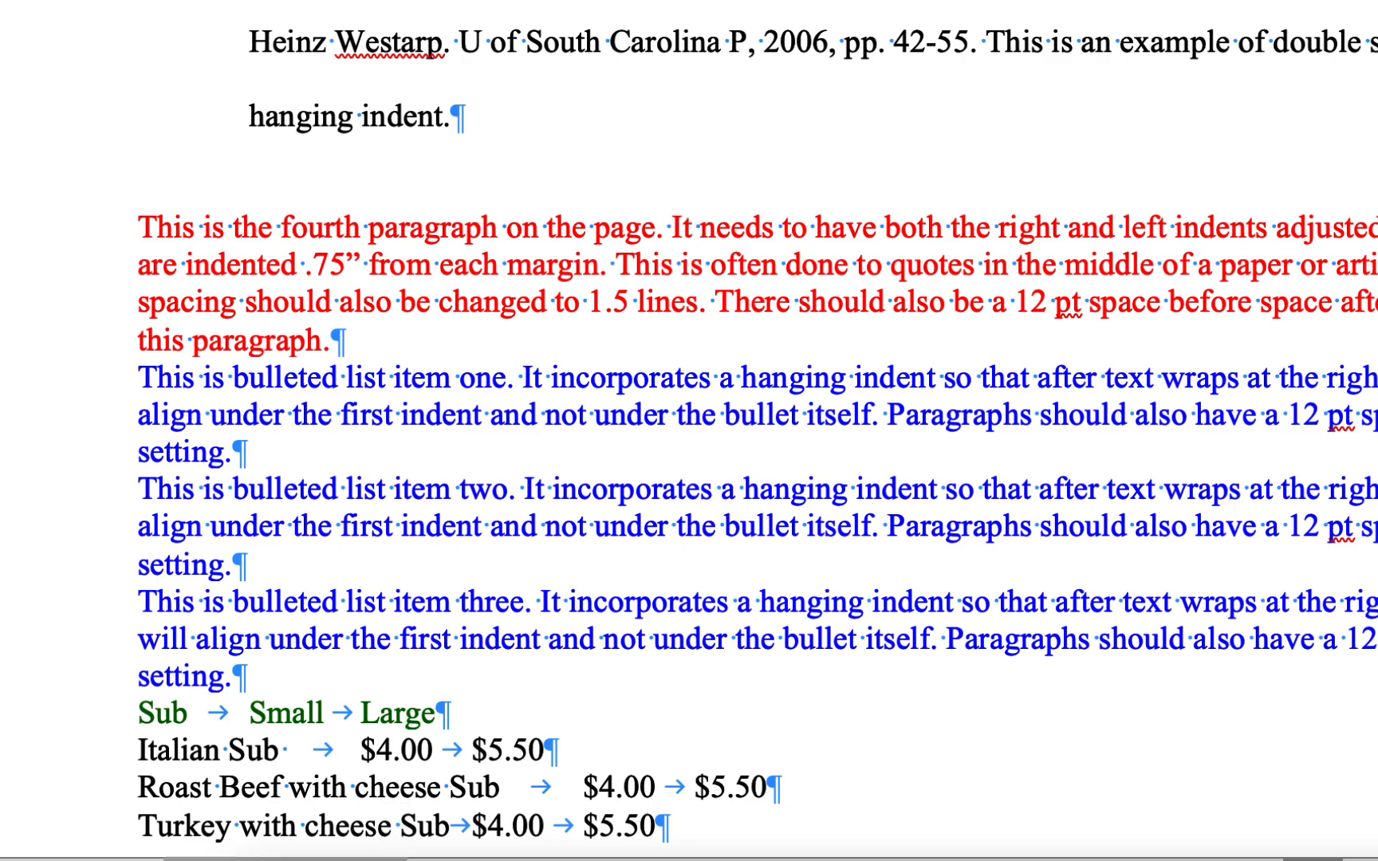
Switch to Chrome, read the directions for the red paragraph in the instructions PDF, and return to Word.
click(446, 837)
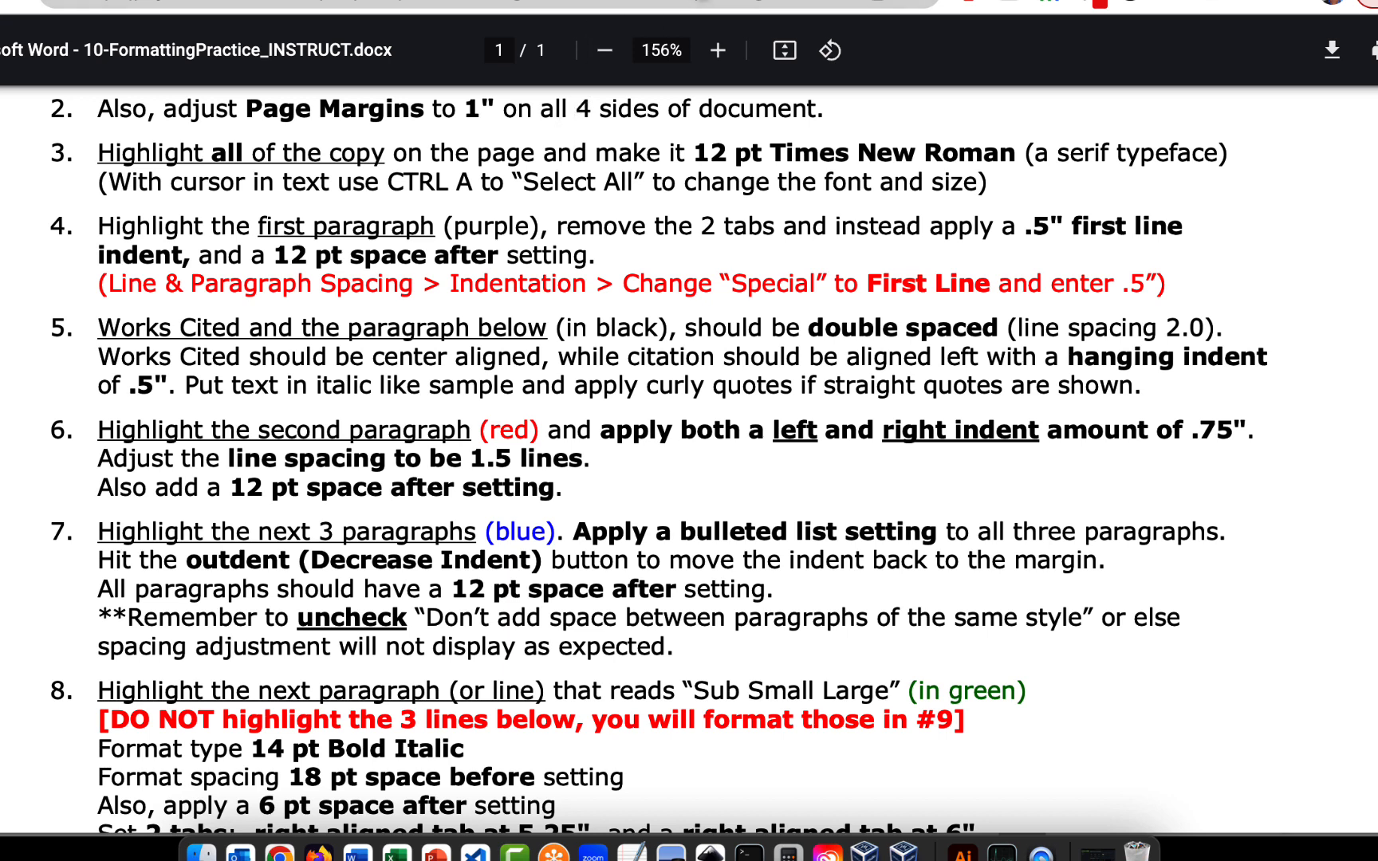
click(678, 1)
click(357, 856)
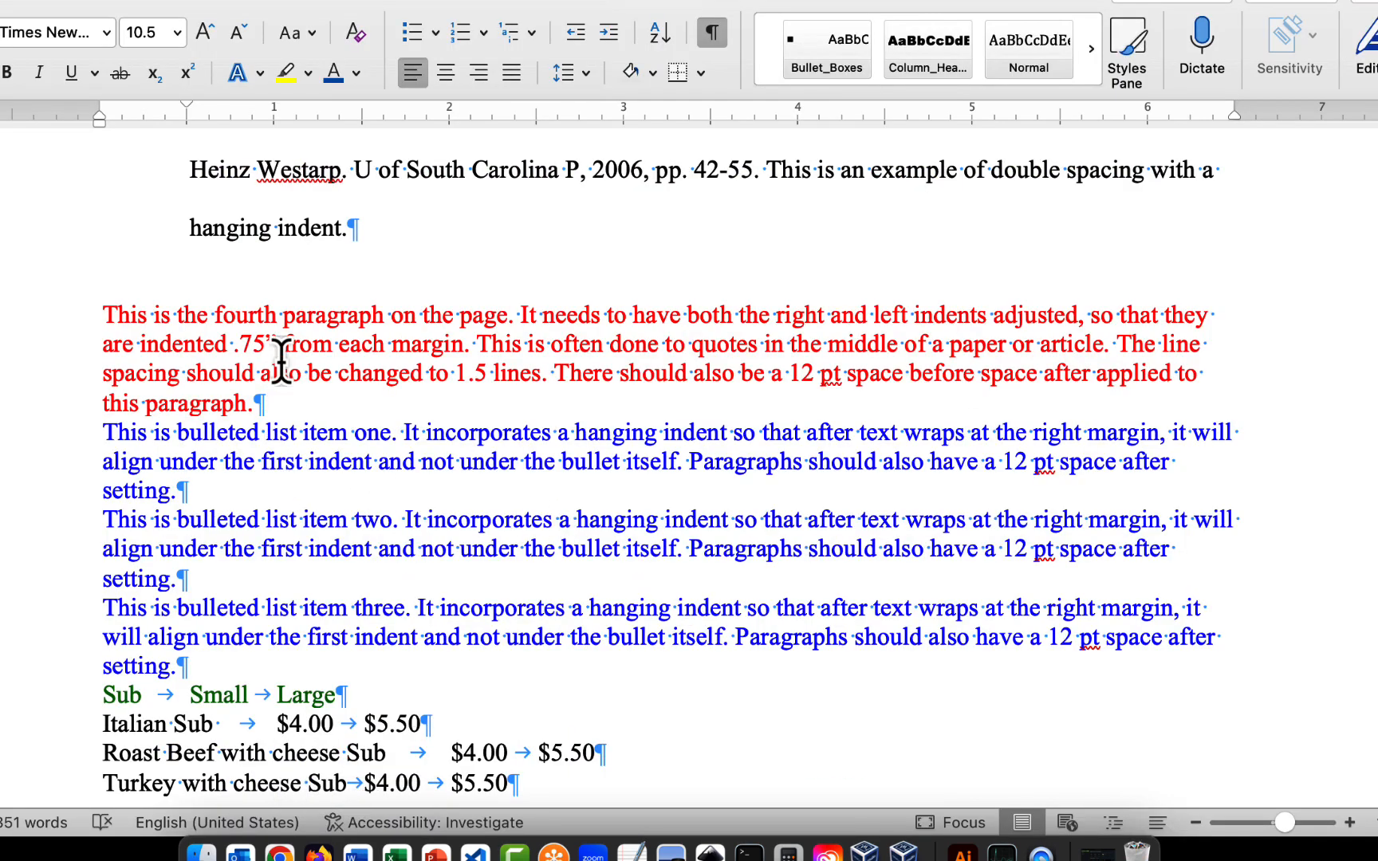
Set both the left and right indents of the red paragraph to .75" in the paragraph settings.
click(311, 353)
click(585, 73)
click(640, 279)
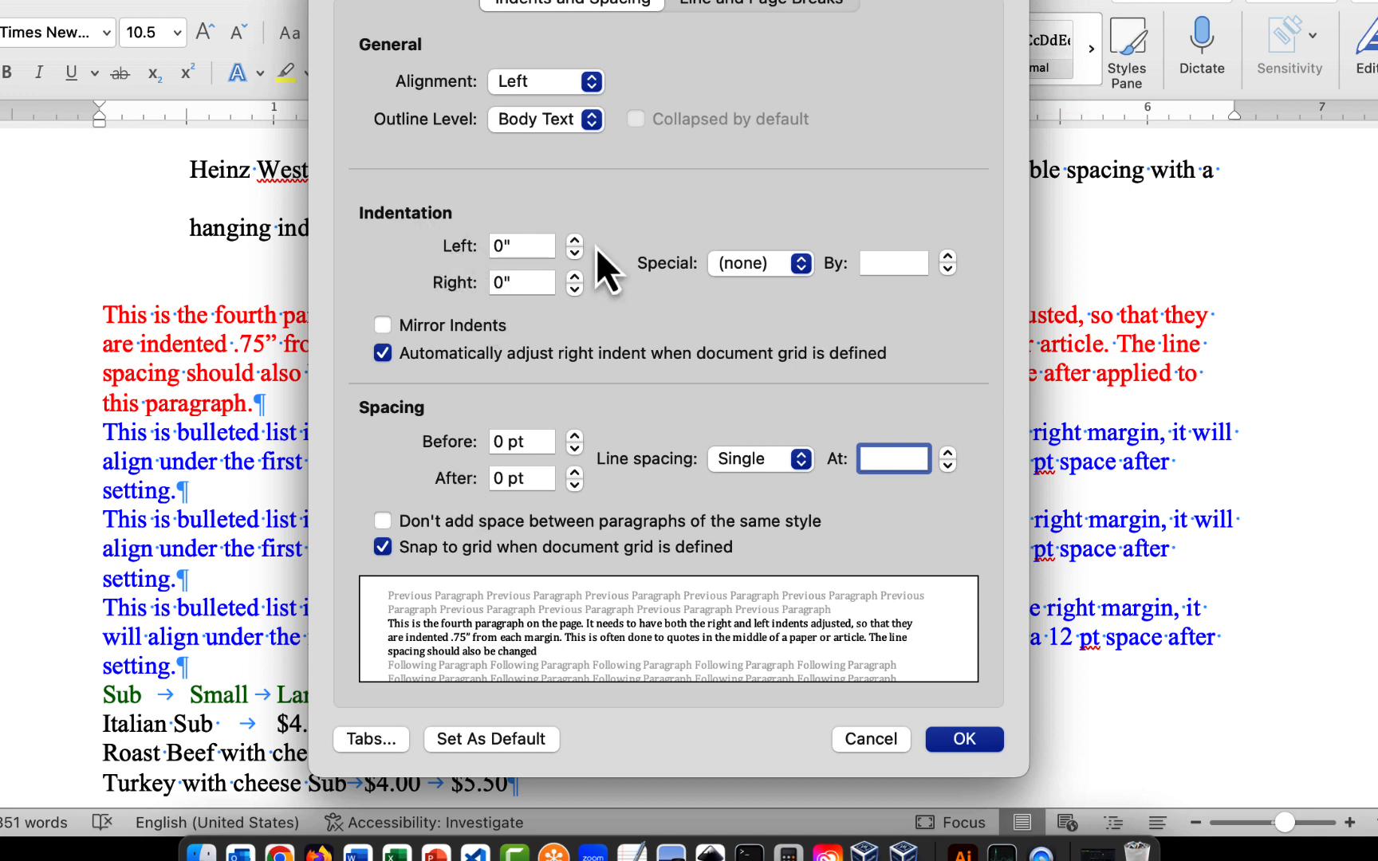
click(526, 245)
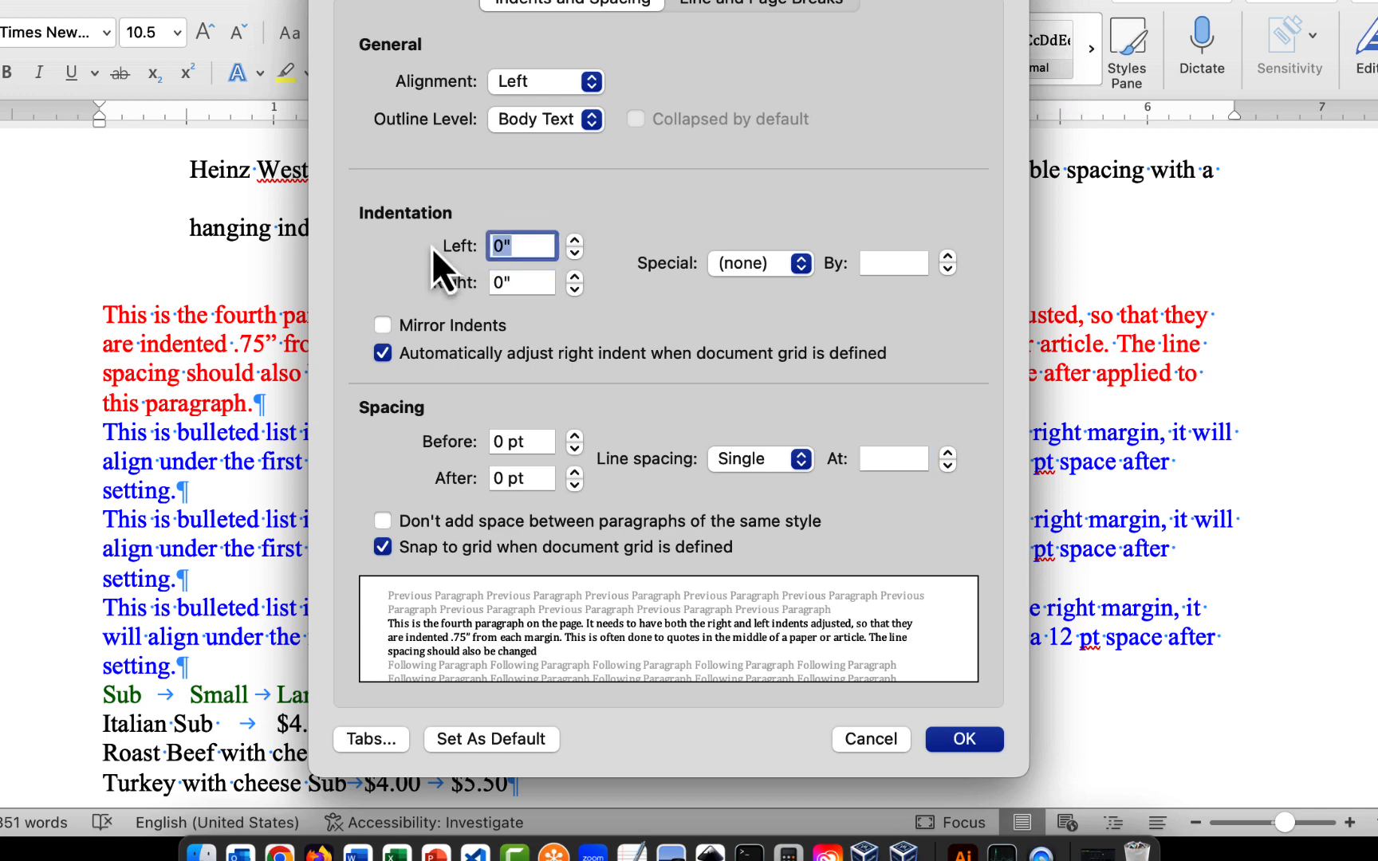
click(575, 240)
click(575, 241)
click(575, 241)
click(575, 241)
click(575, 241)
click(575, 240)
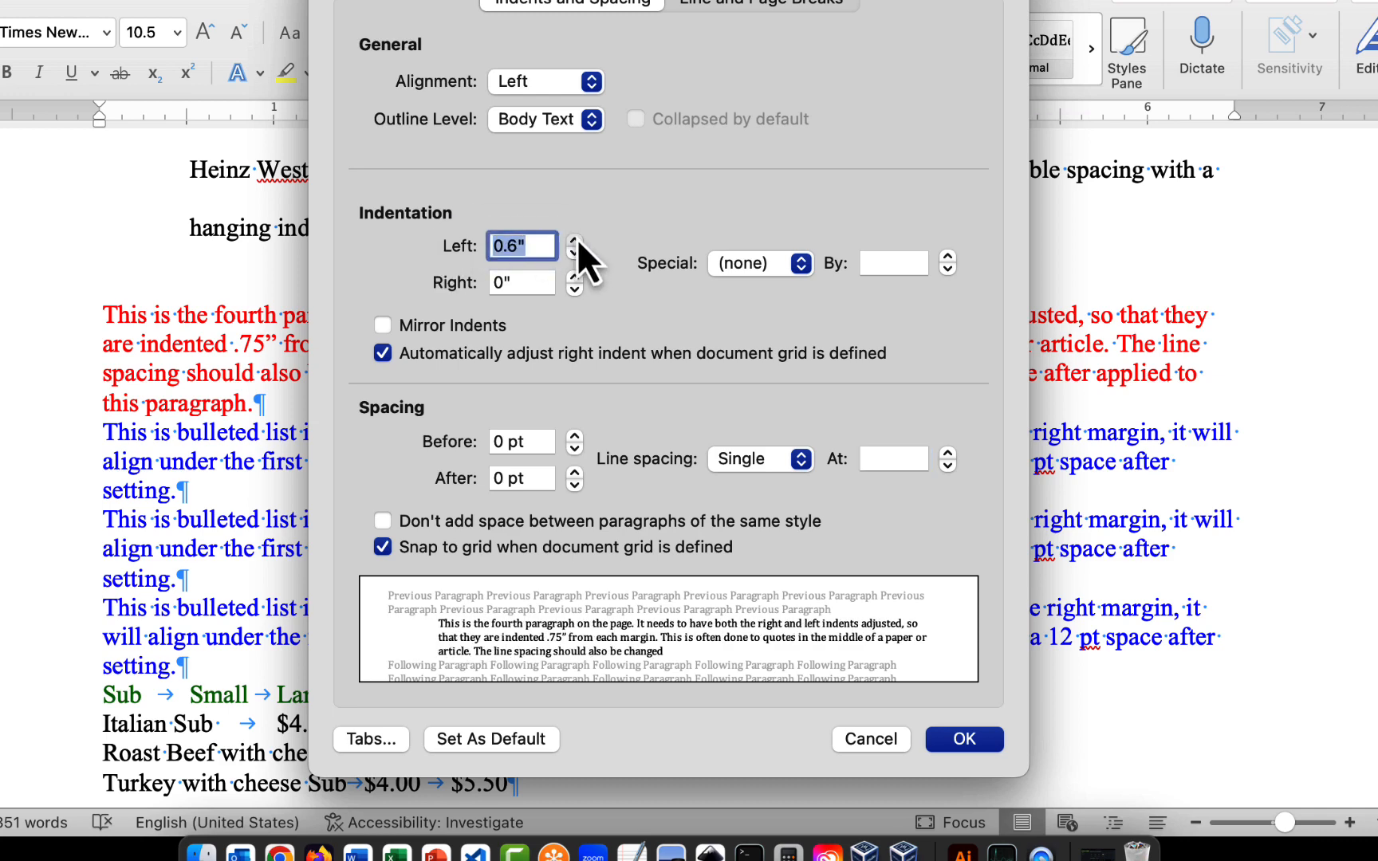
click(575, 241)
click(575, 241)
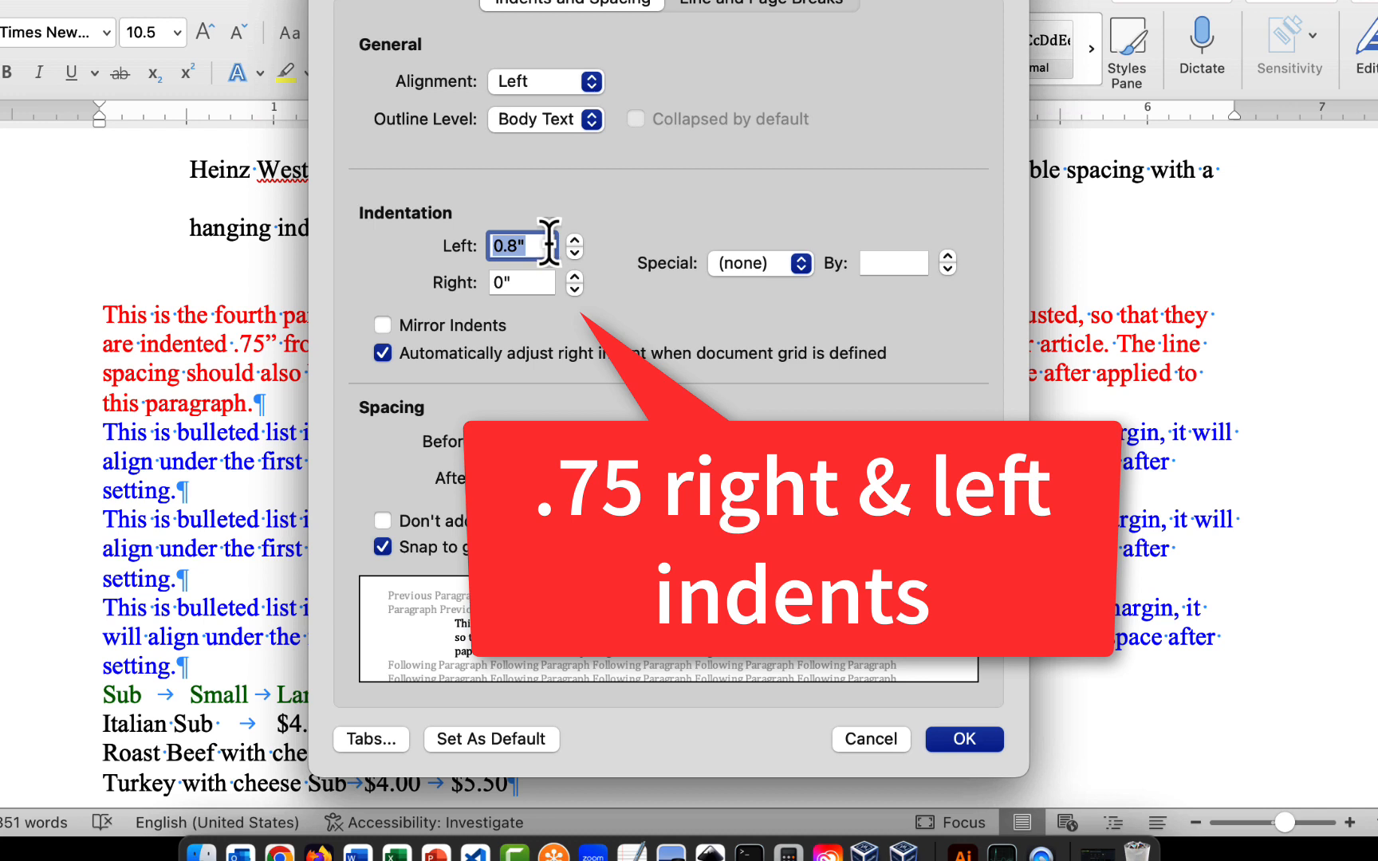
text(.75)
key(Tab)
text(.7)
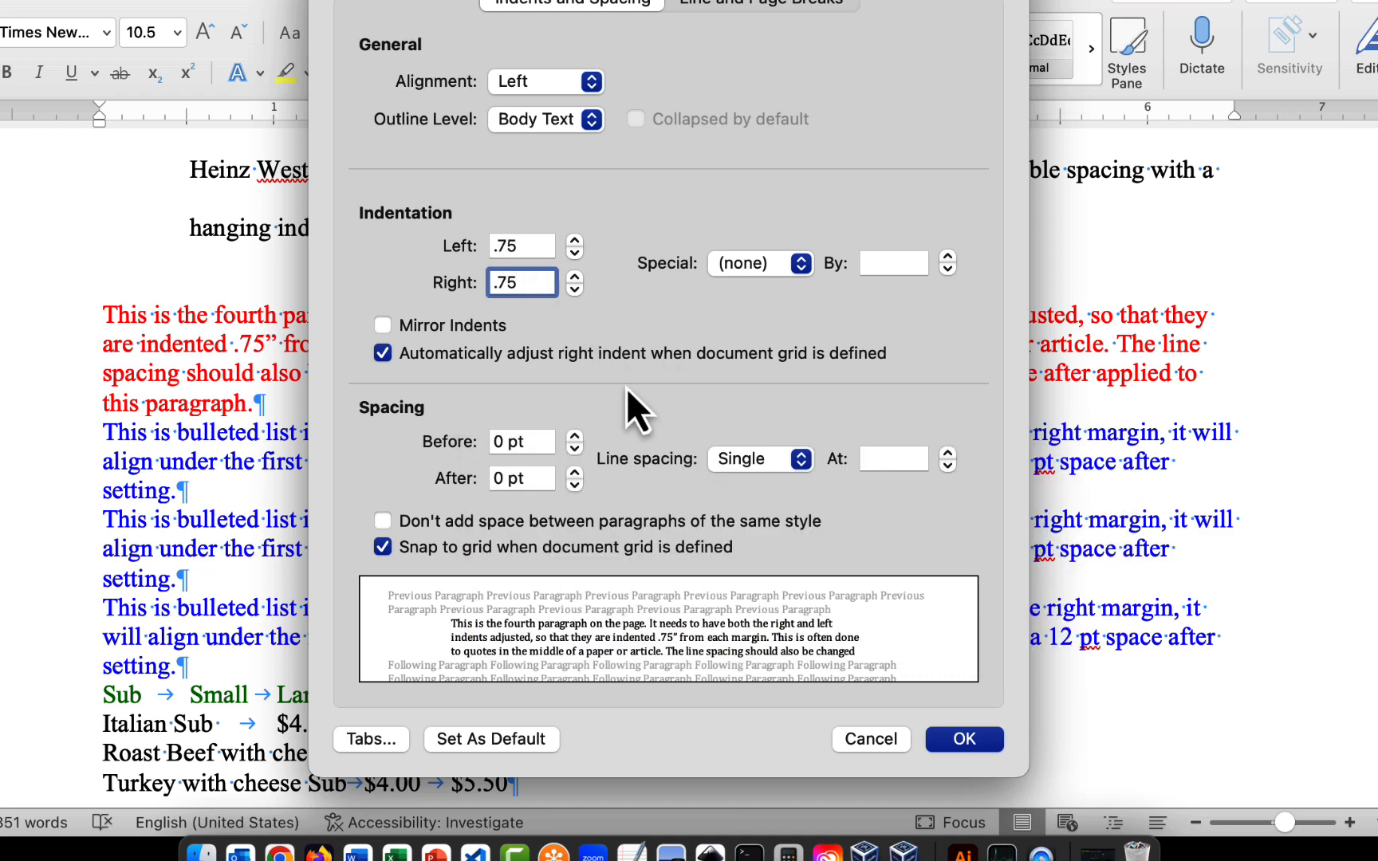
Set the red paragraph's spacing after to 12 pt and apply the paragraph settings.
click(574, 472)
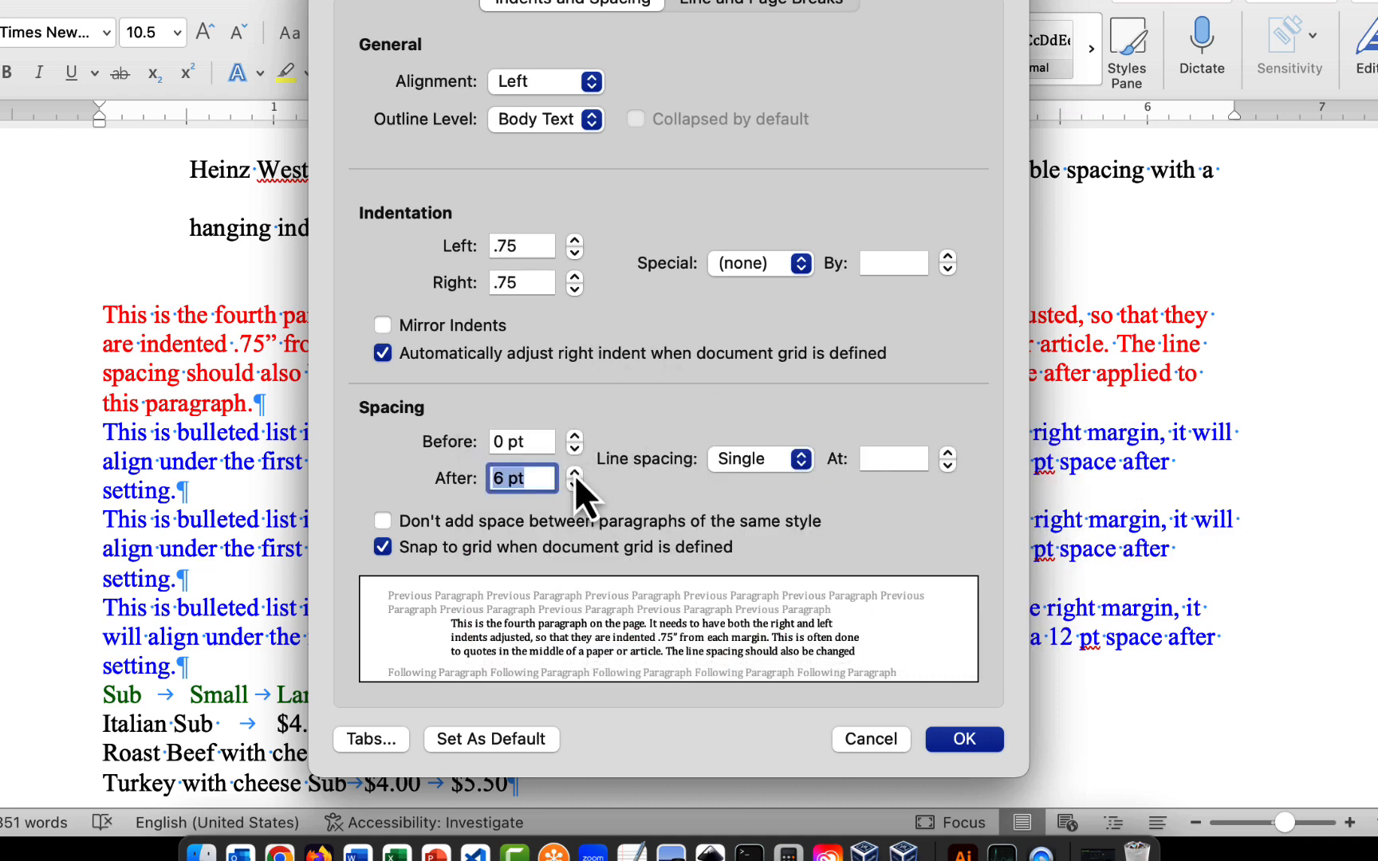
click(574, 472)
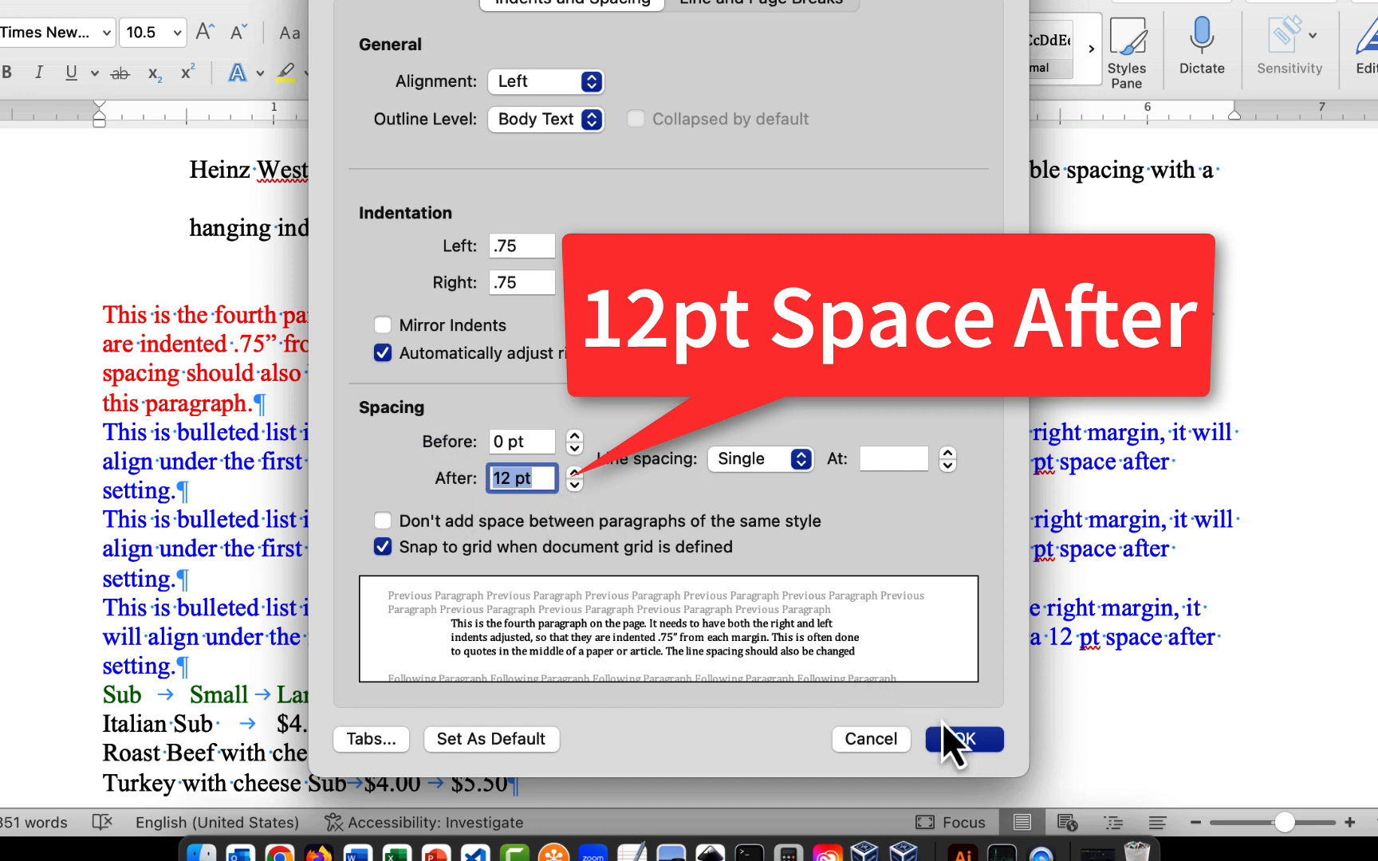
click(981, 742)
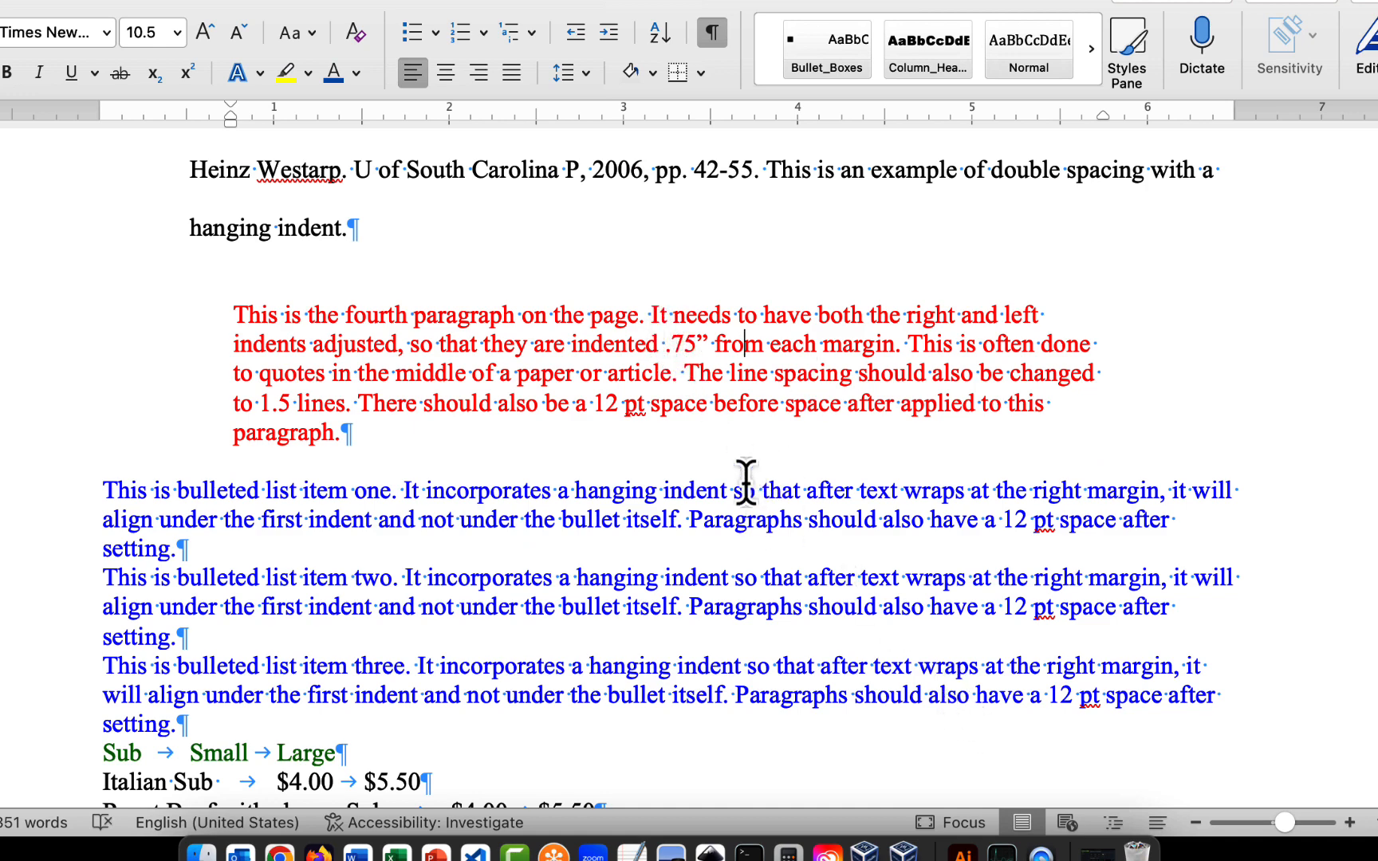
Set the red paragraph's line spacing to 1.5 and look back over the Works Cited section above.
click(588, 80)
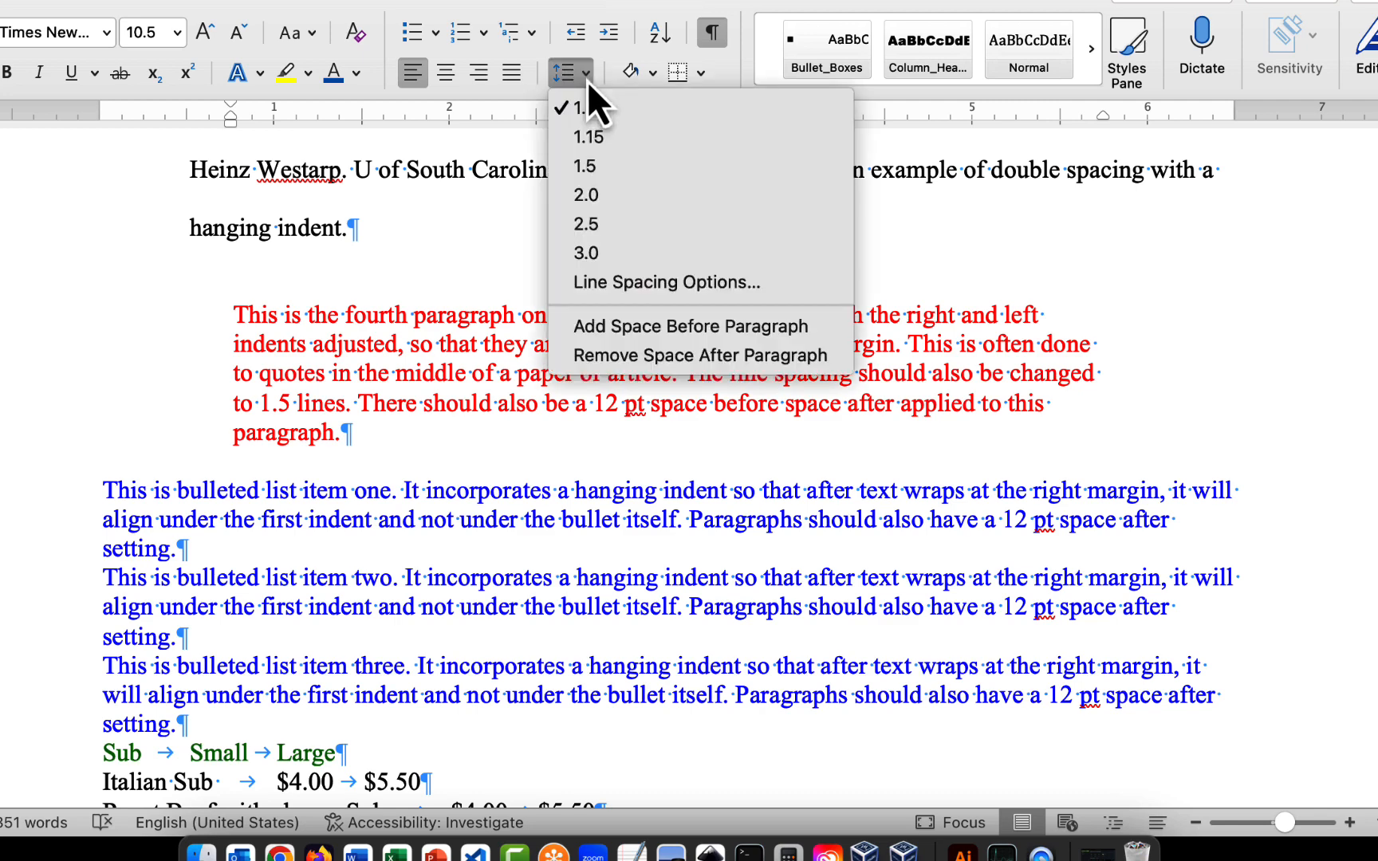
click(600, 172)
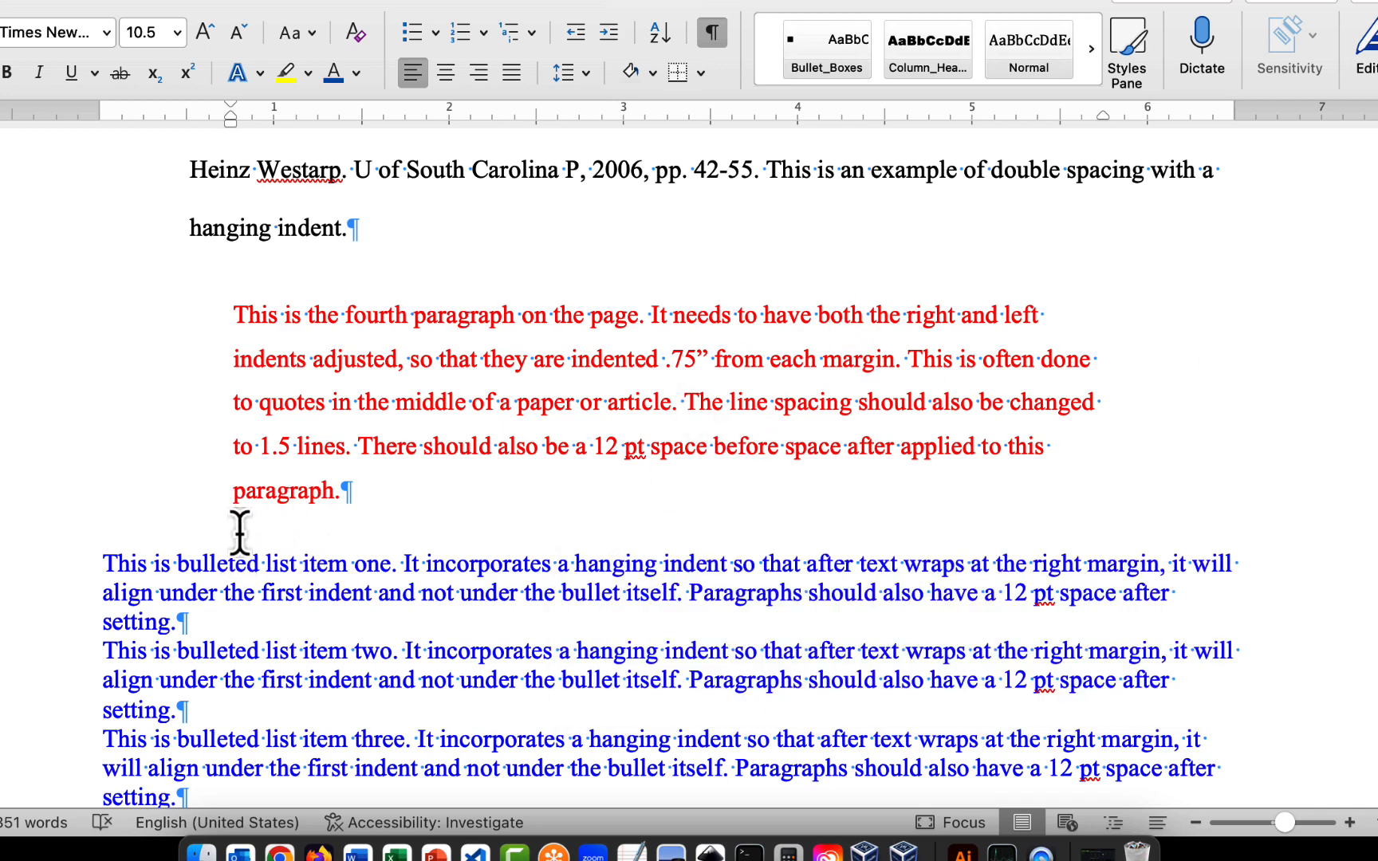
scroll(437, 529, up, 5)
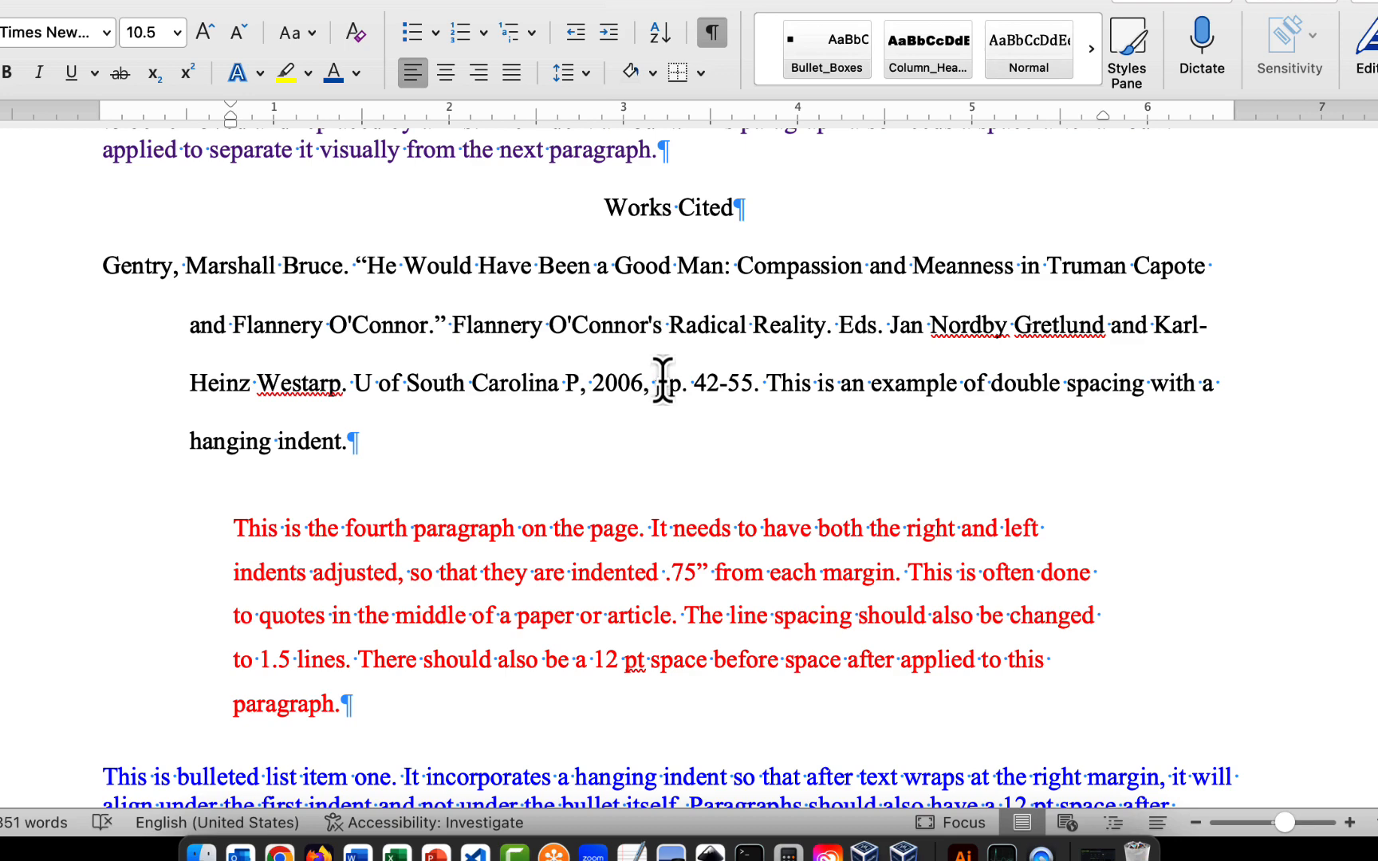
click(662, 208)
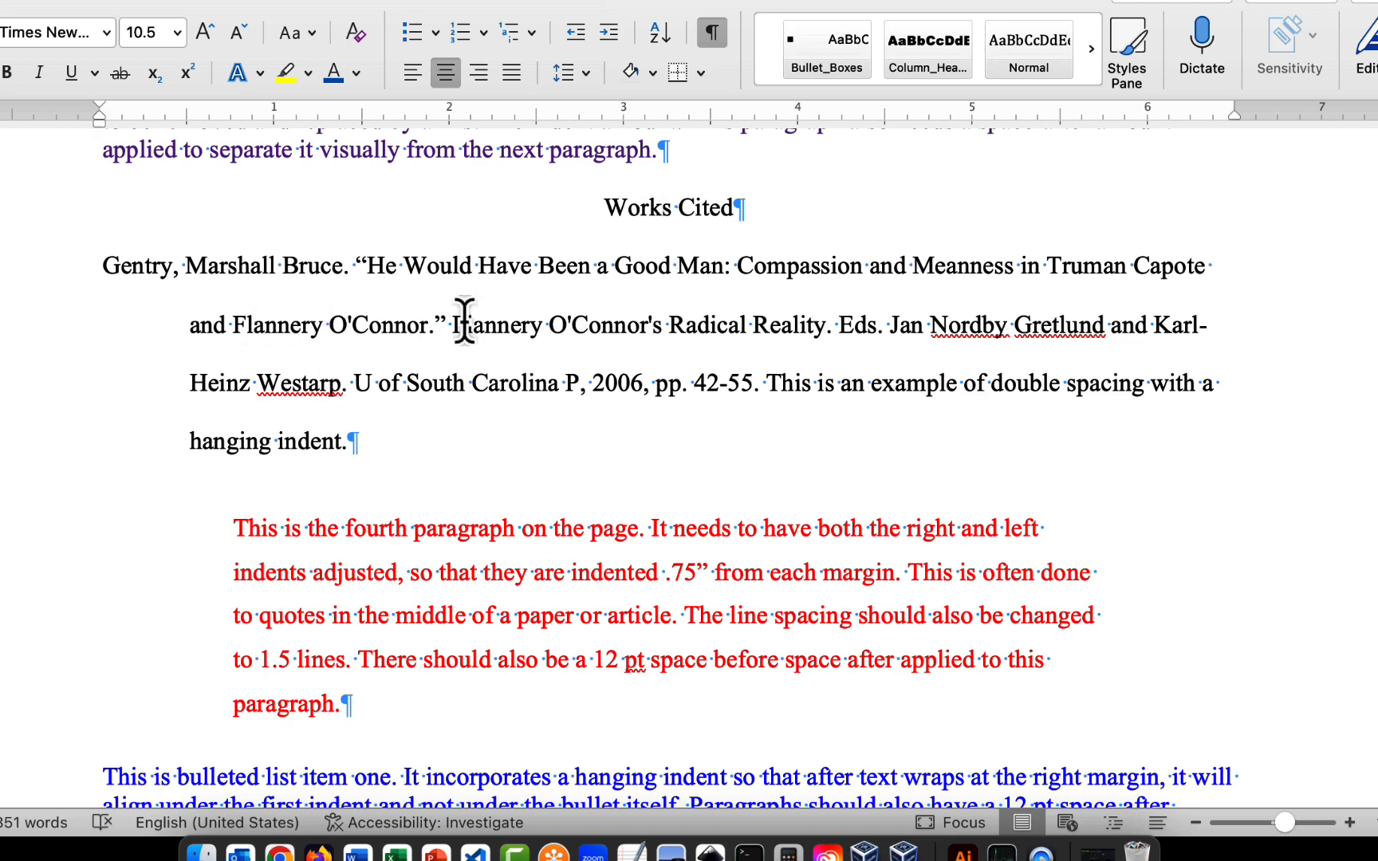
scroll(464, 322, up, 4)
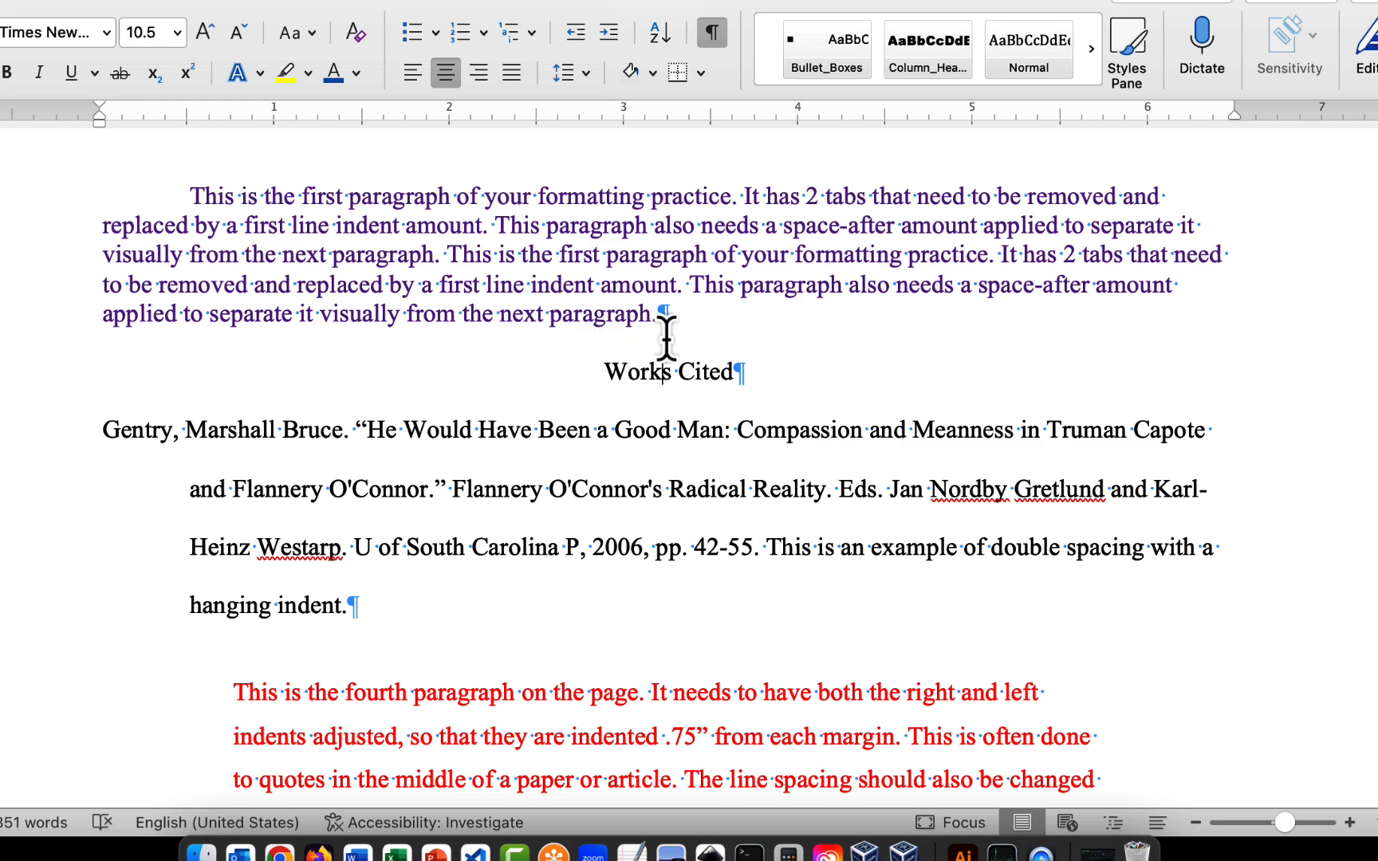
Format the three blue paragraphs as a bulleted list and try decreasing and increasing their indent by one level.
scroll(667, 338, down, 15)
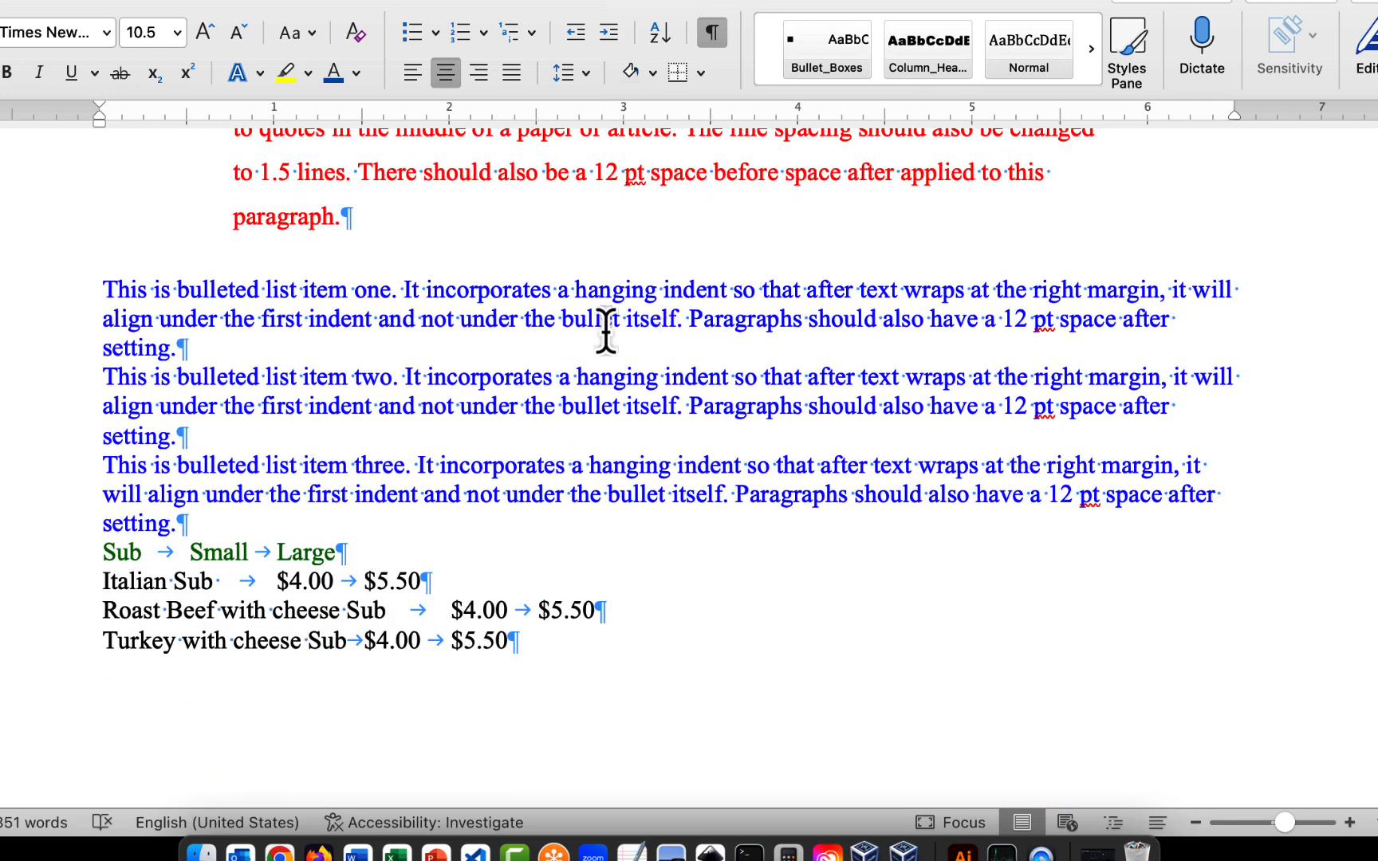
drag(31, 296, 2, 526)
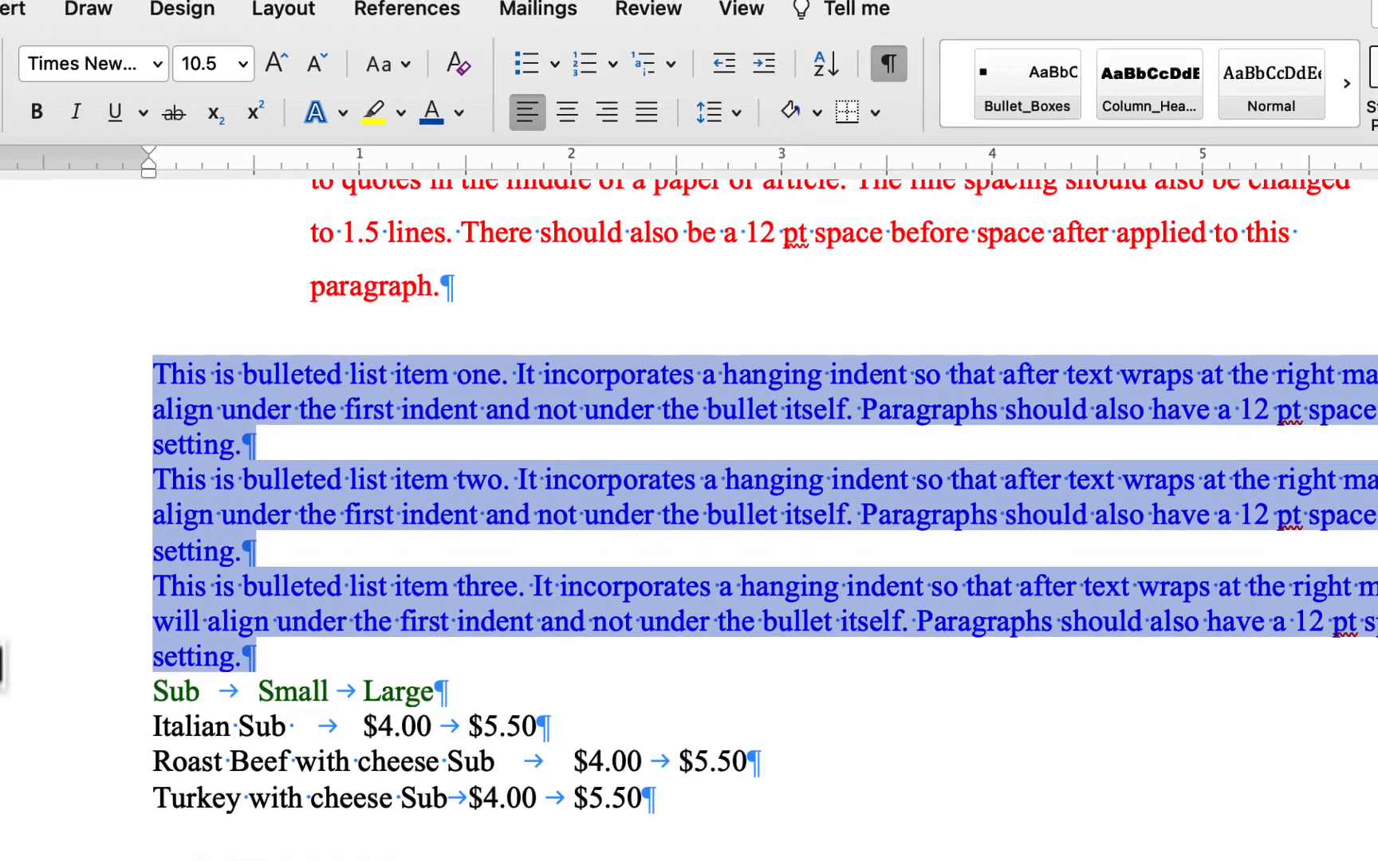
click(526, 65)
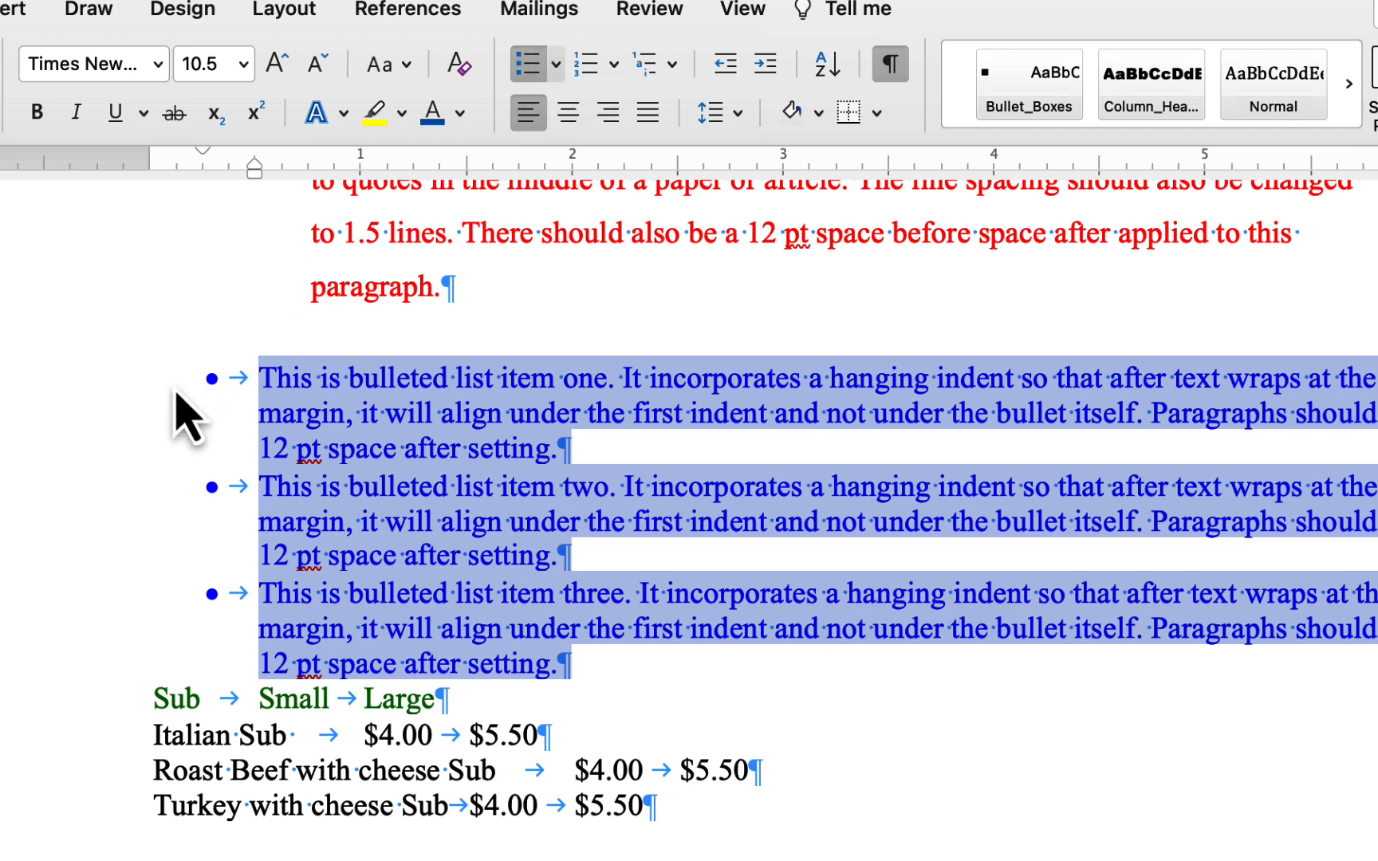
click(725, 65)
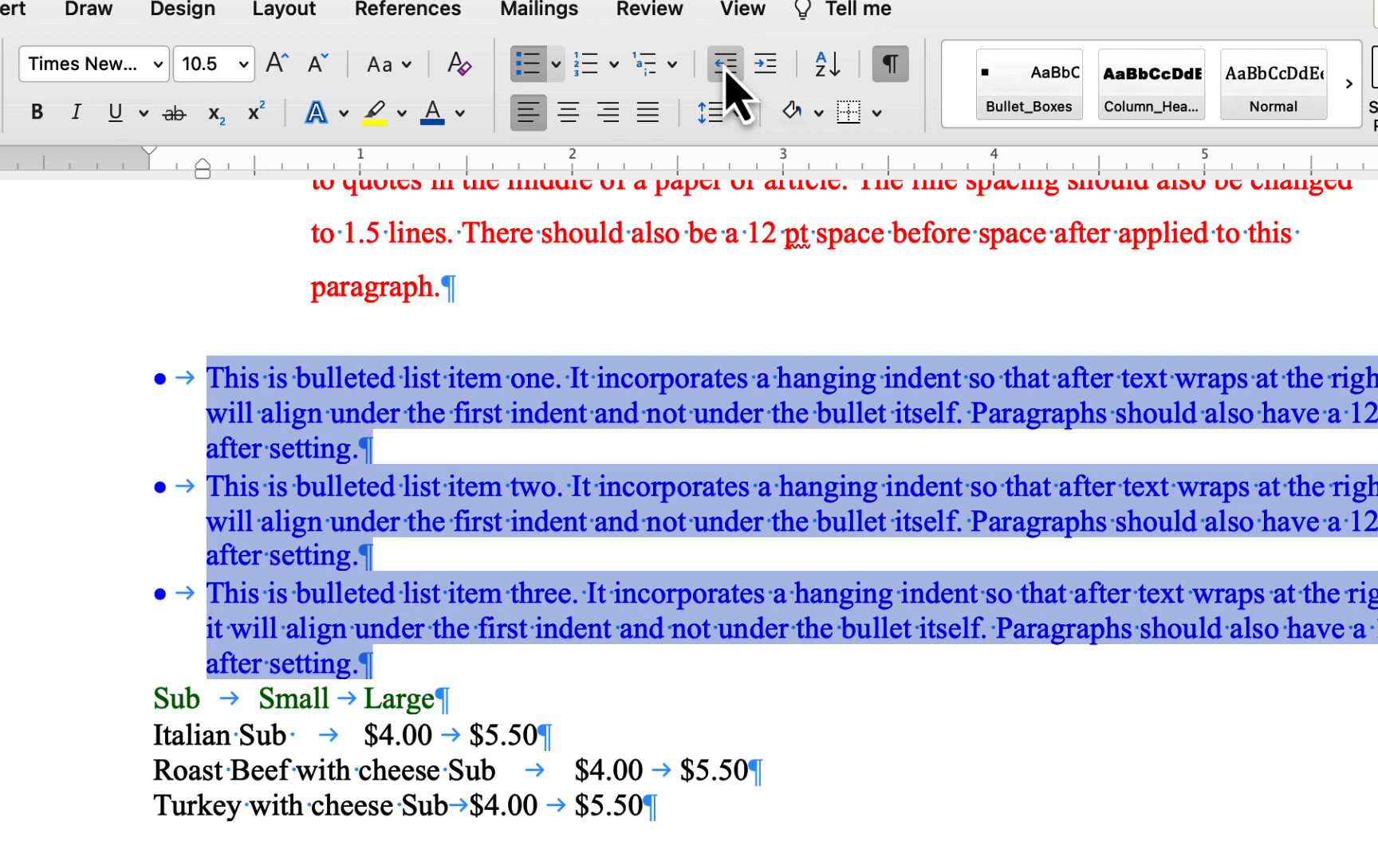
click(765, 67)
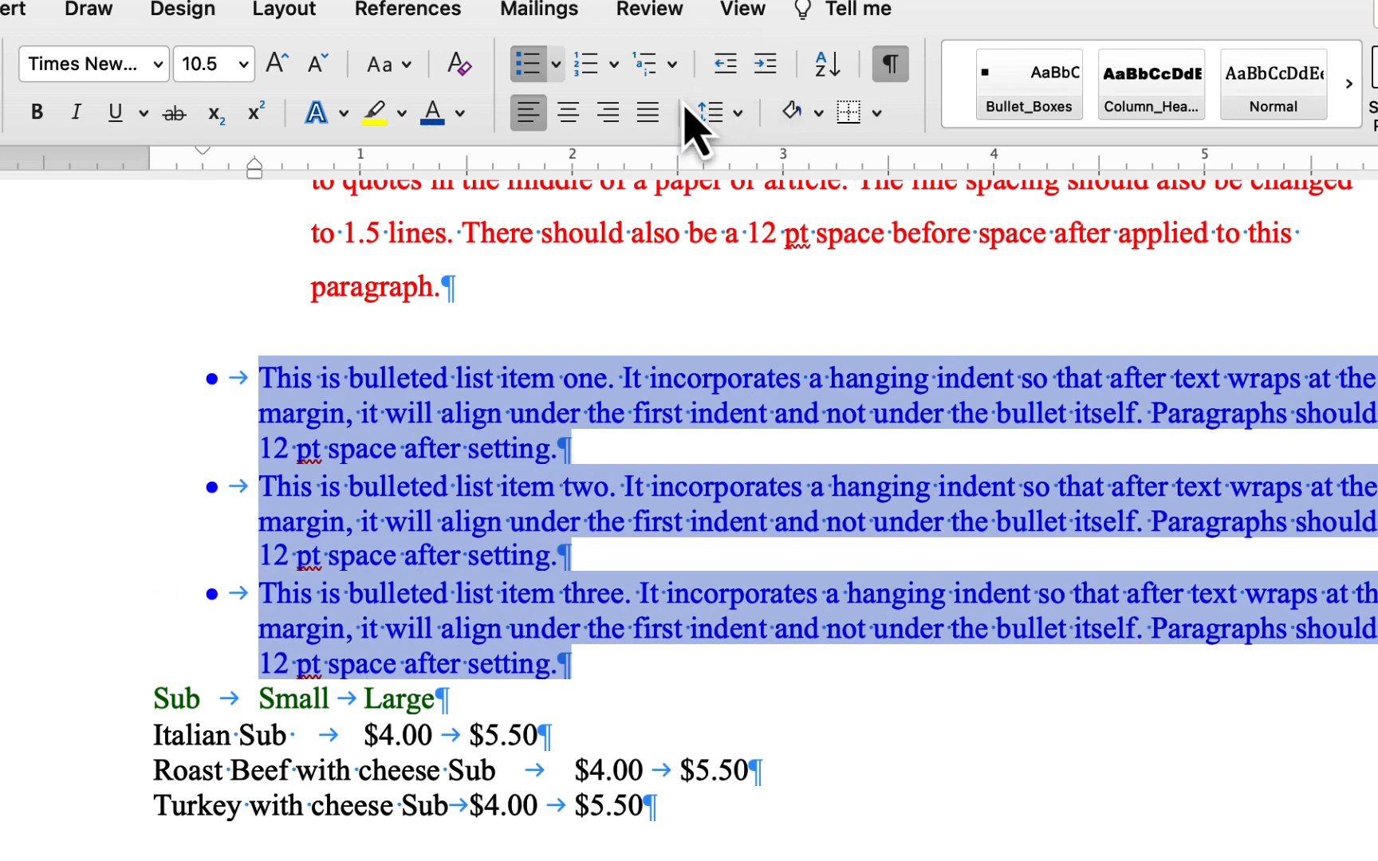
Set the left indent of the three bulleted paragraphs to 0 in the paragraph settings.
click(738, 114)
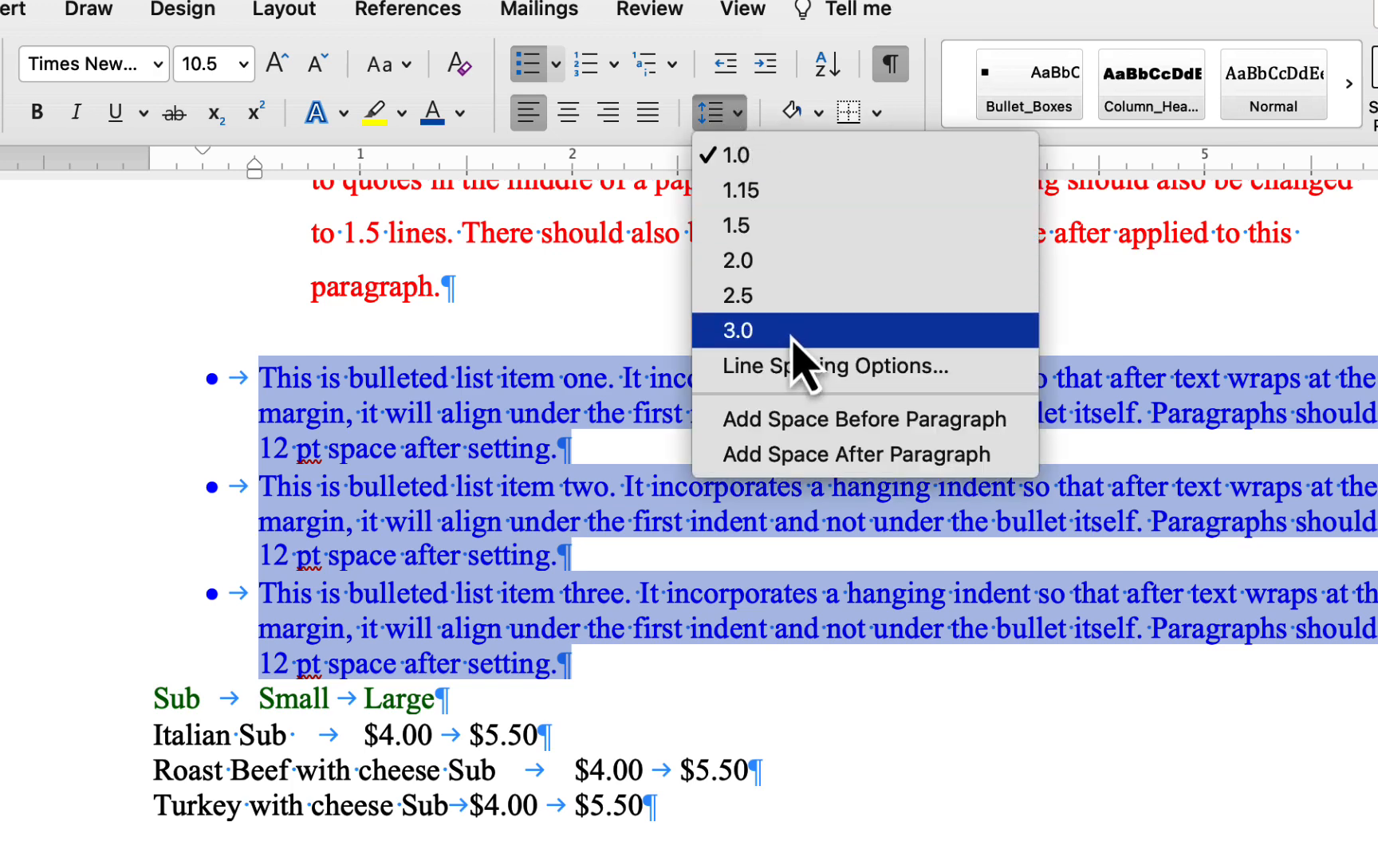
click(784, 374)
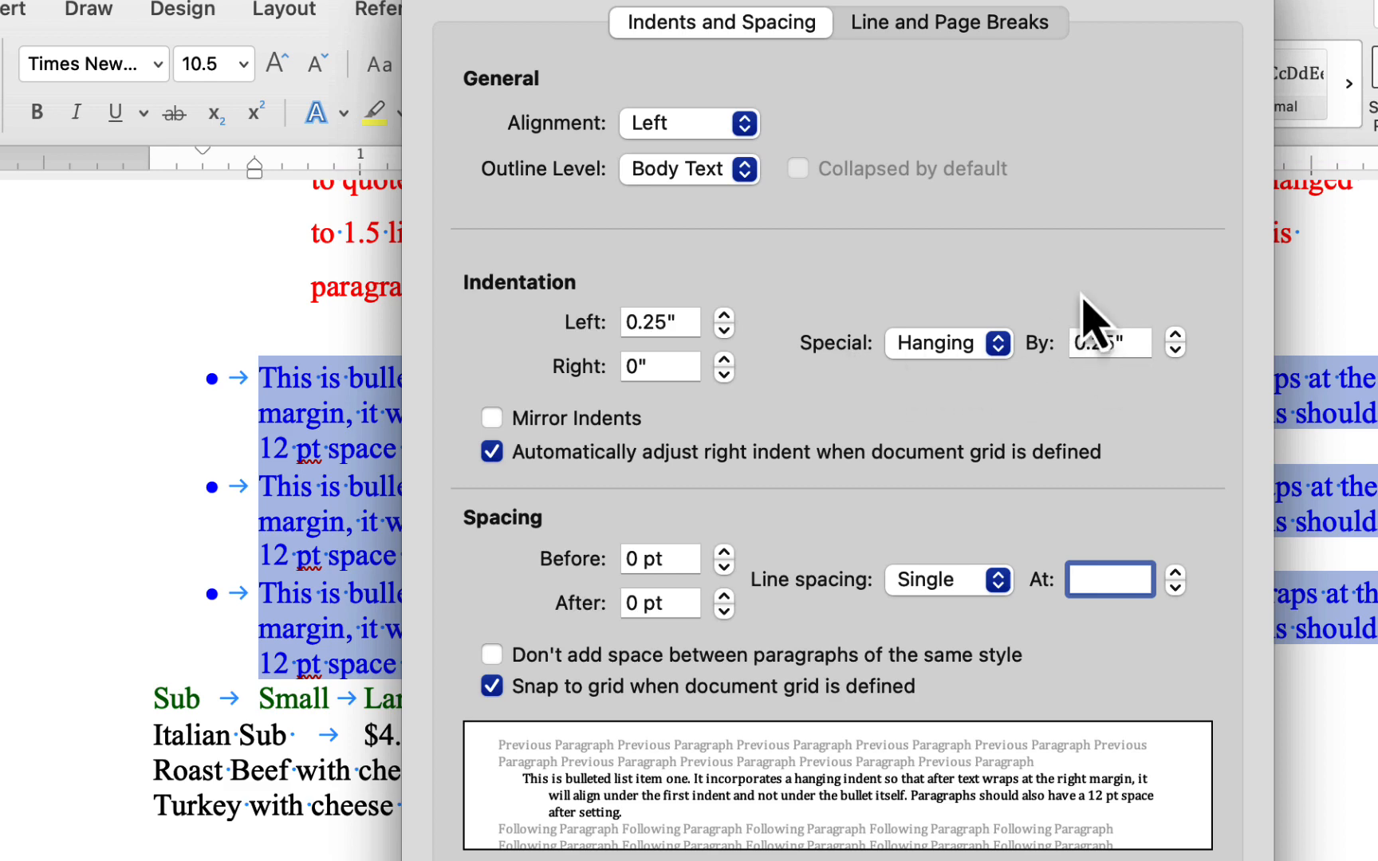
drag(997, 14, 1105, 14)
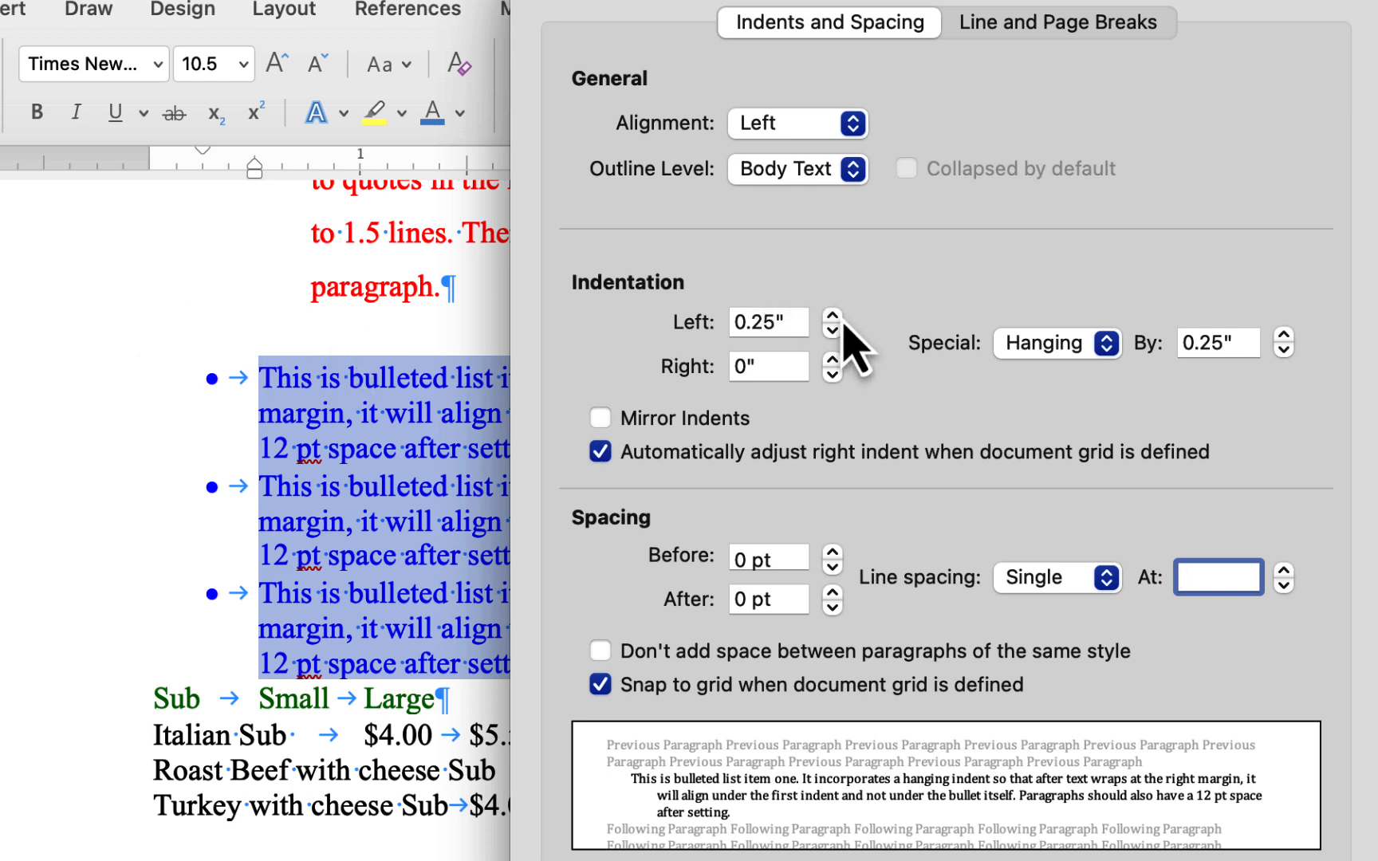
drag(805, 320, 642, 328)
text(0)
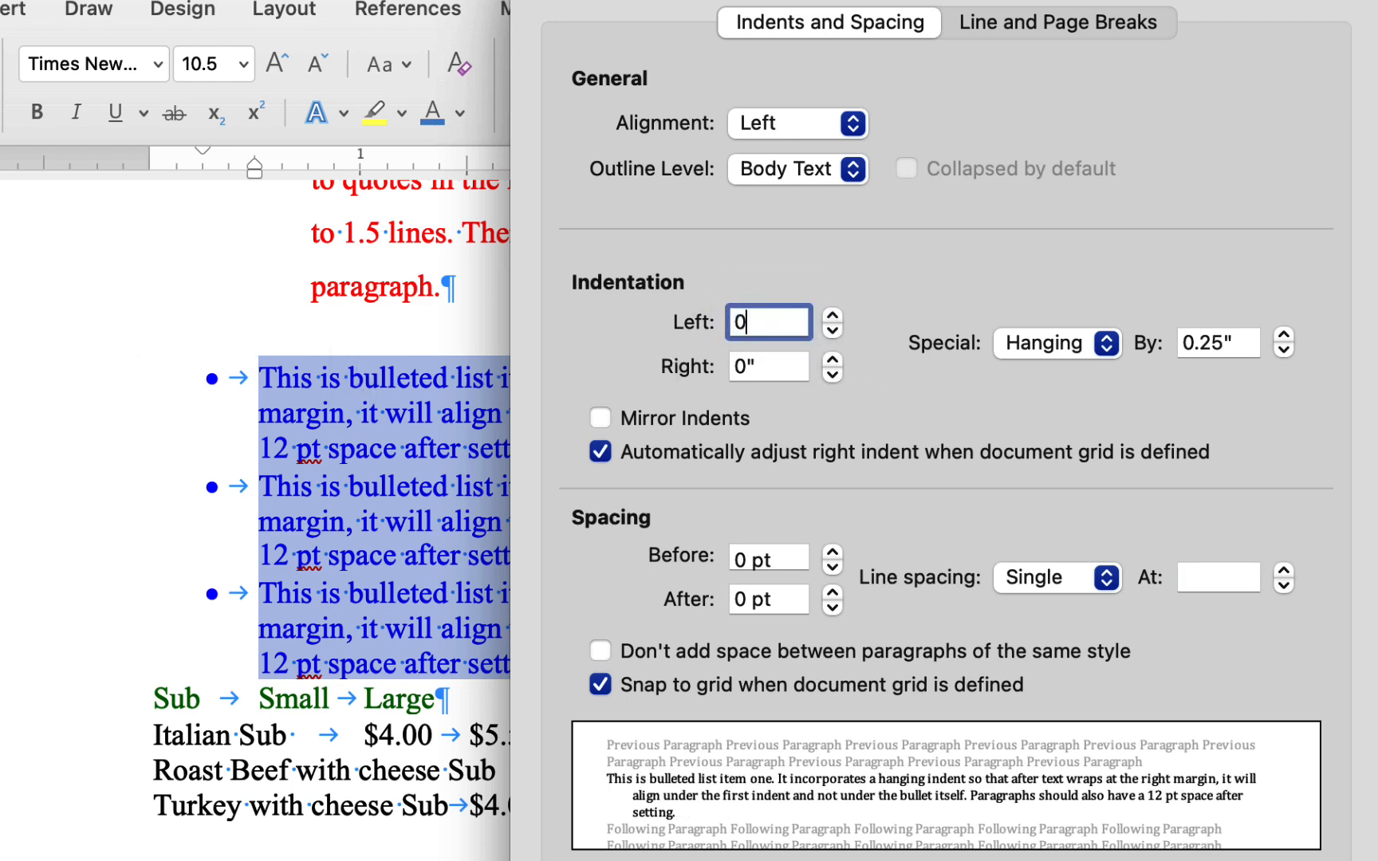
key(Return)
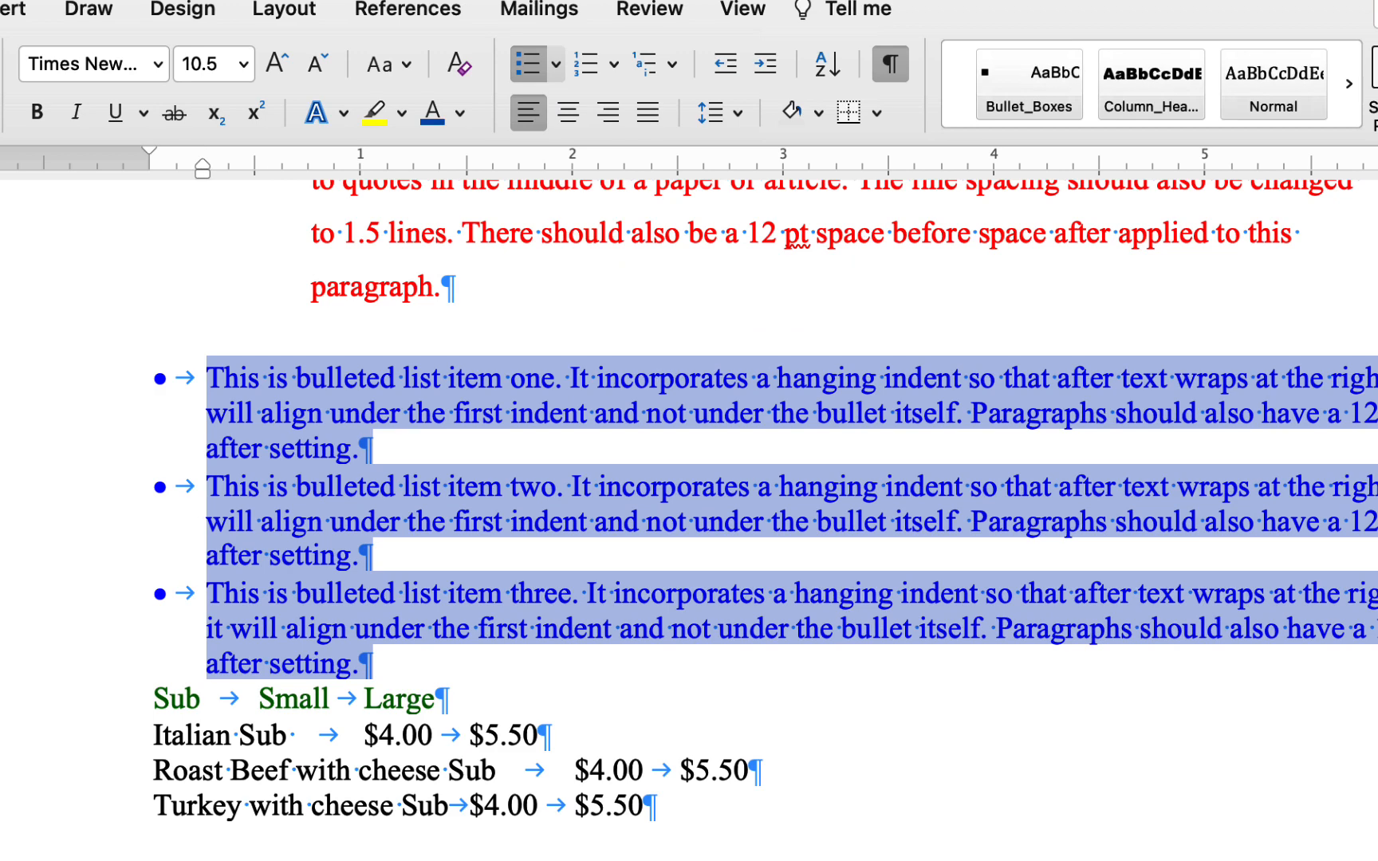
Set the spacing after the three bulleted paragraphs to 12 pt in the paragraph settings.
click(738, 113)
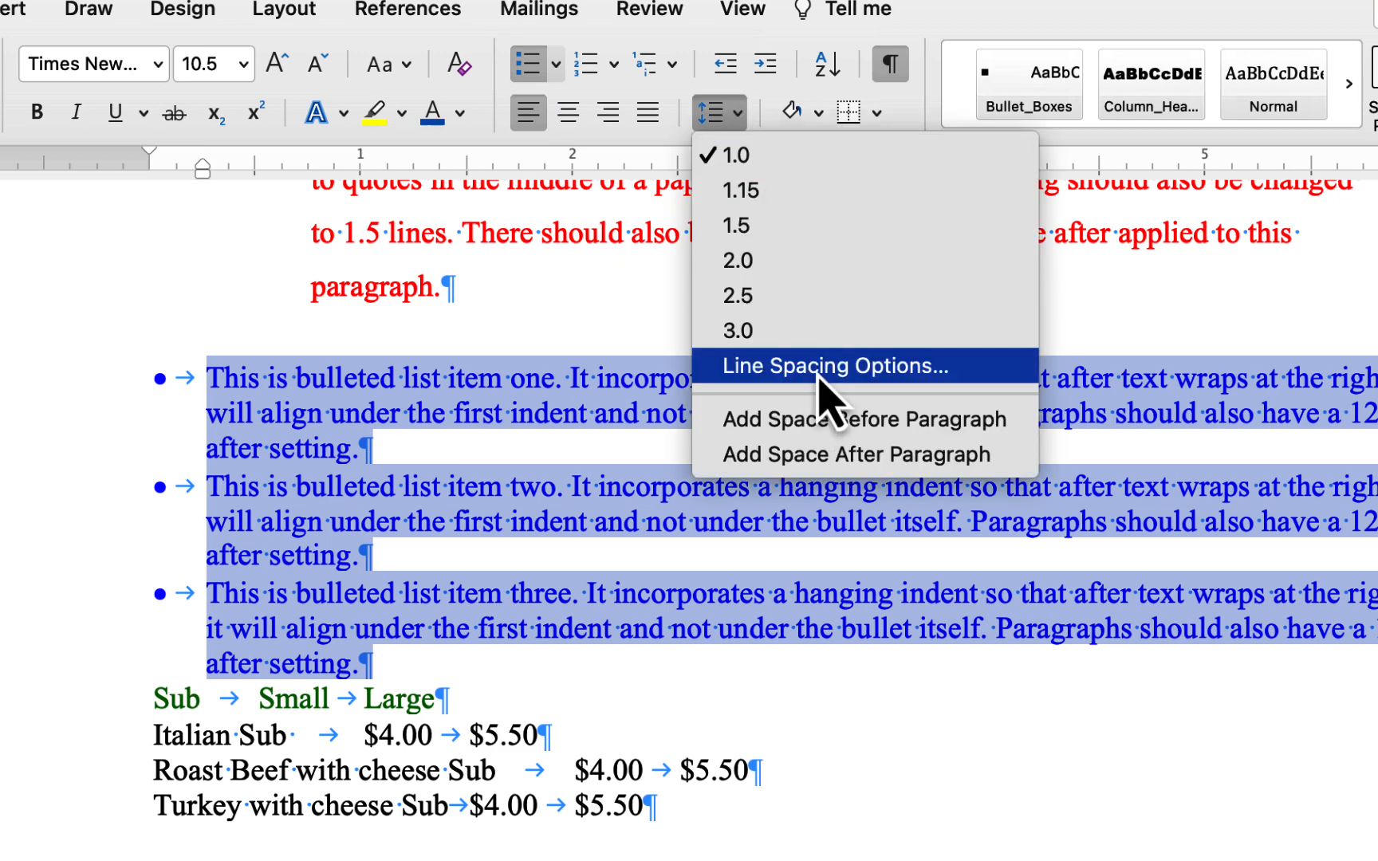
click(734, 371)
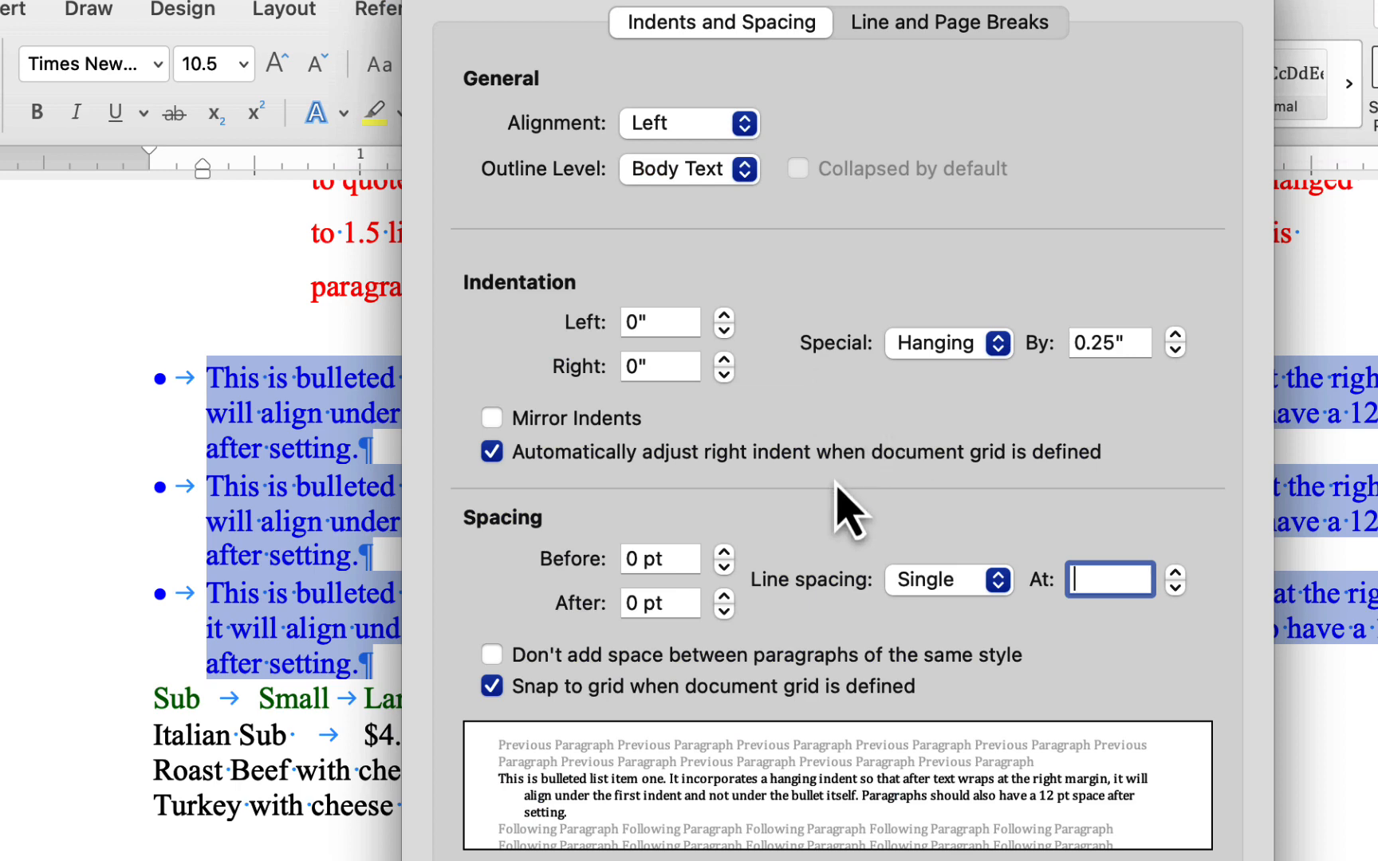
click(724, 598)
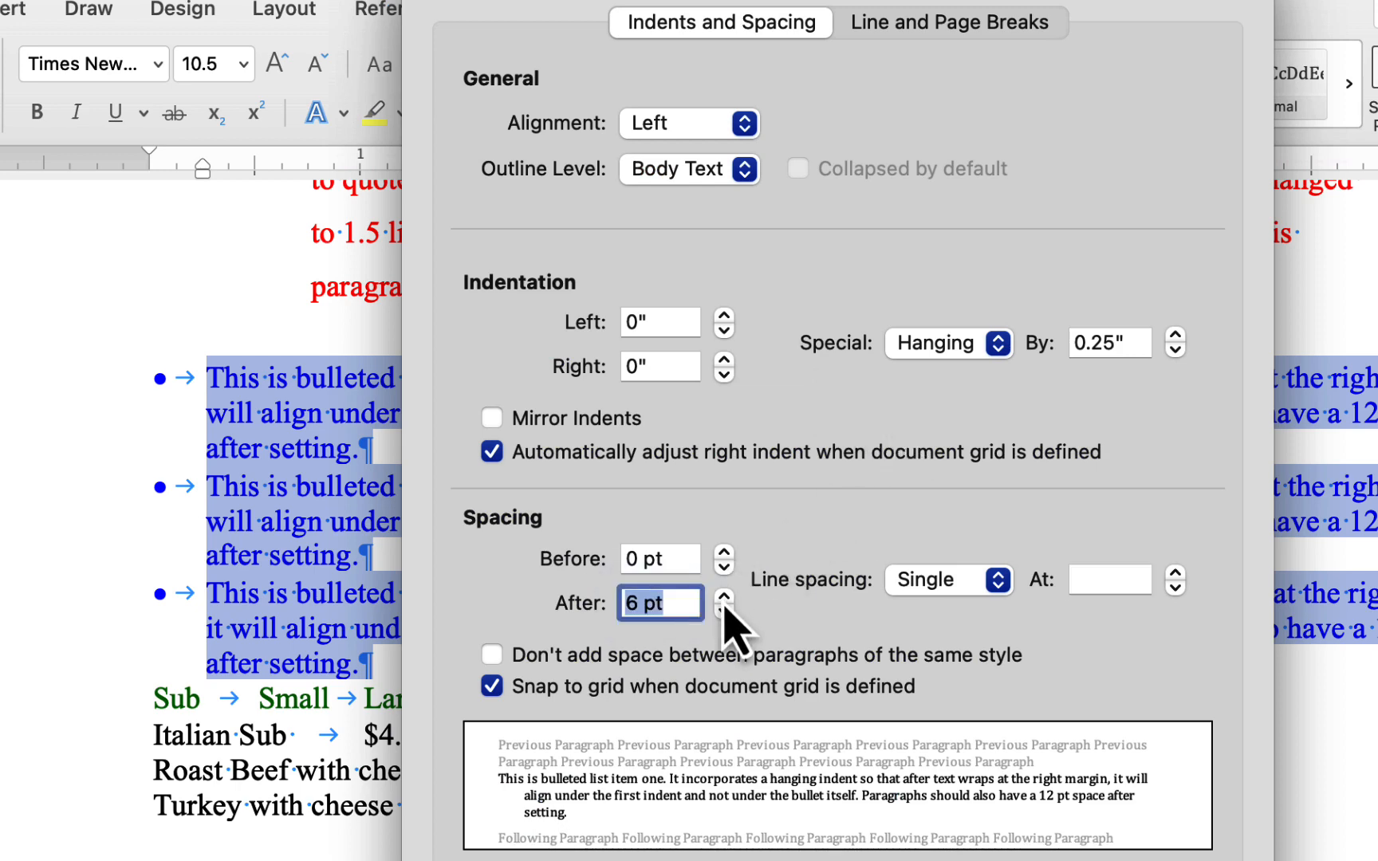
click(724, 598)
key(Return)
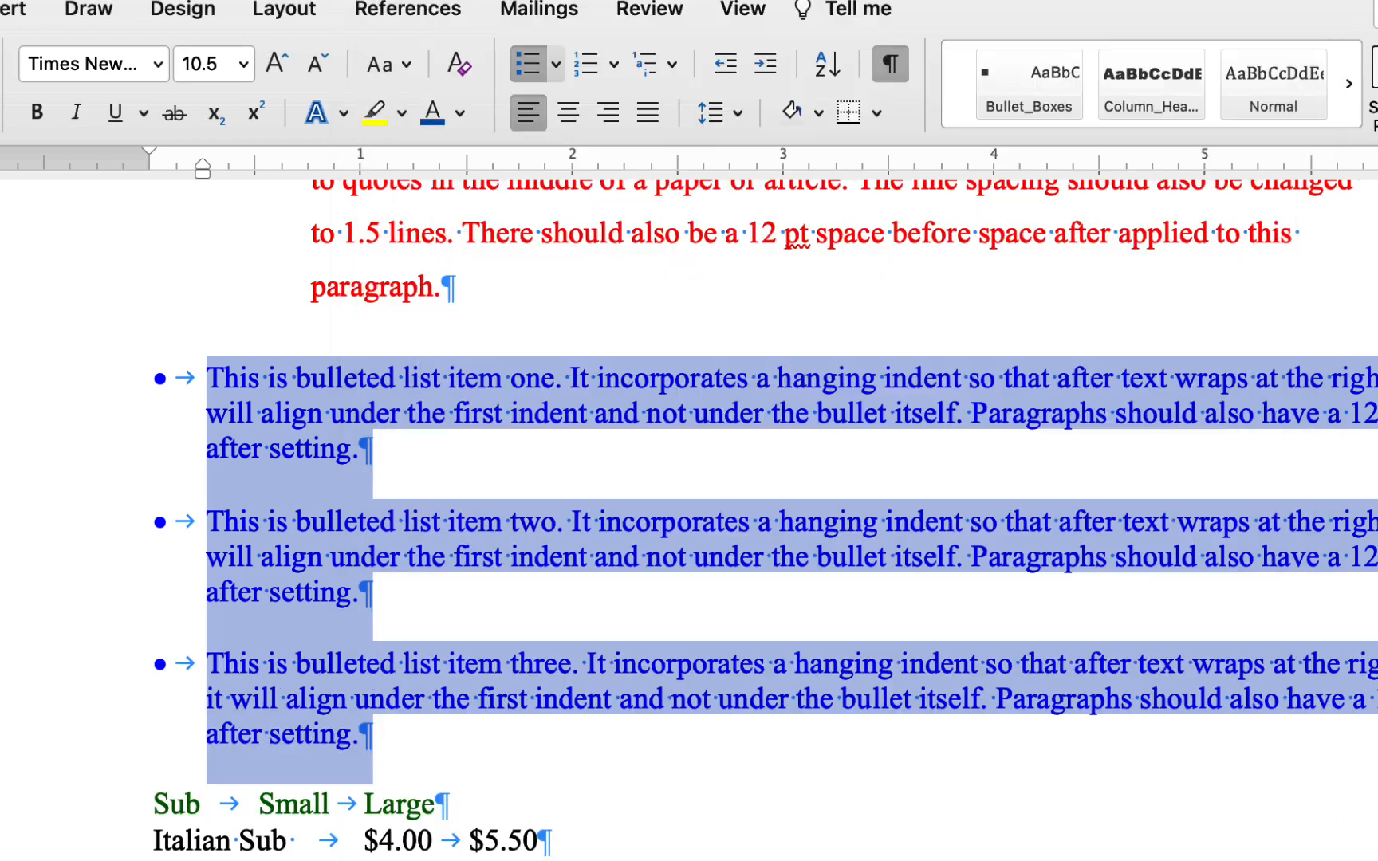
Try a paragraph break and a manual line break before "it will align" in bulleted item one, removing each.
click(957, 606)
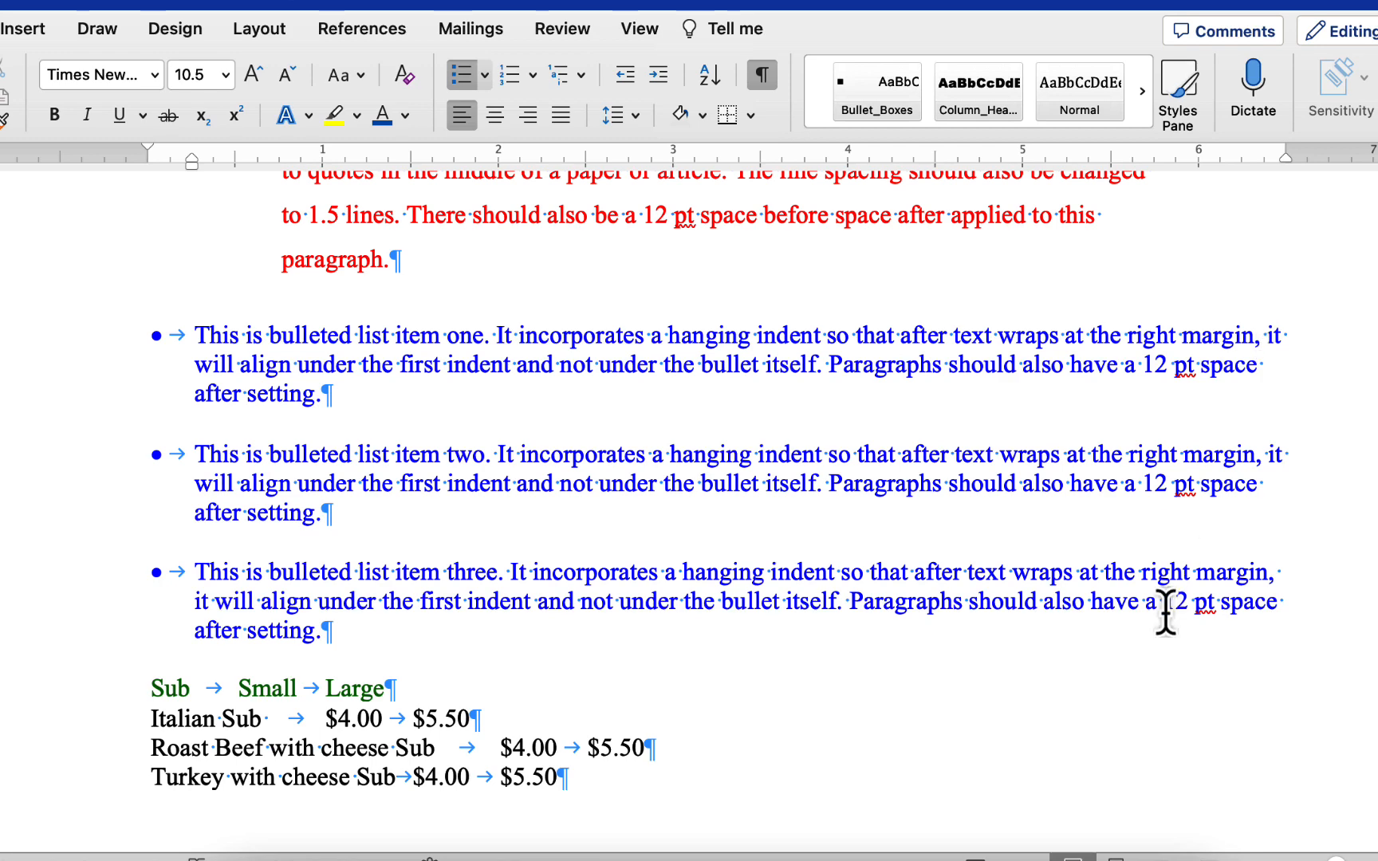
key(Return)
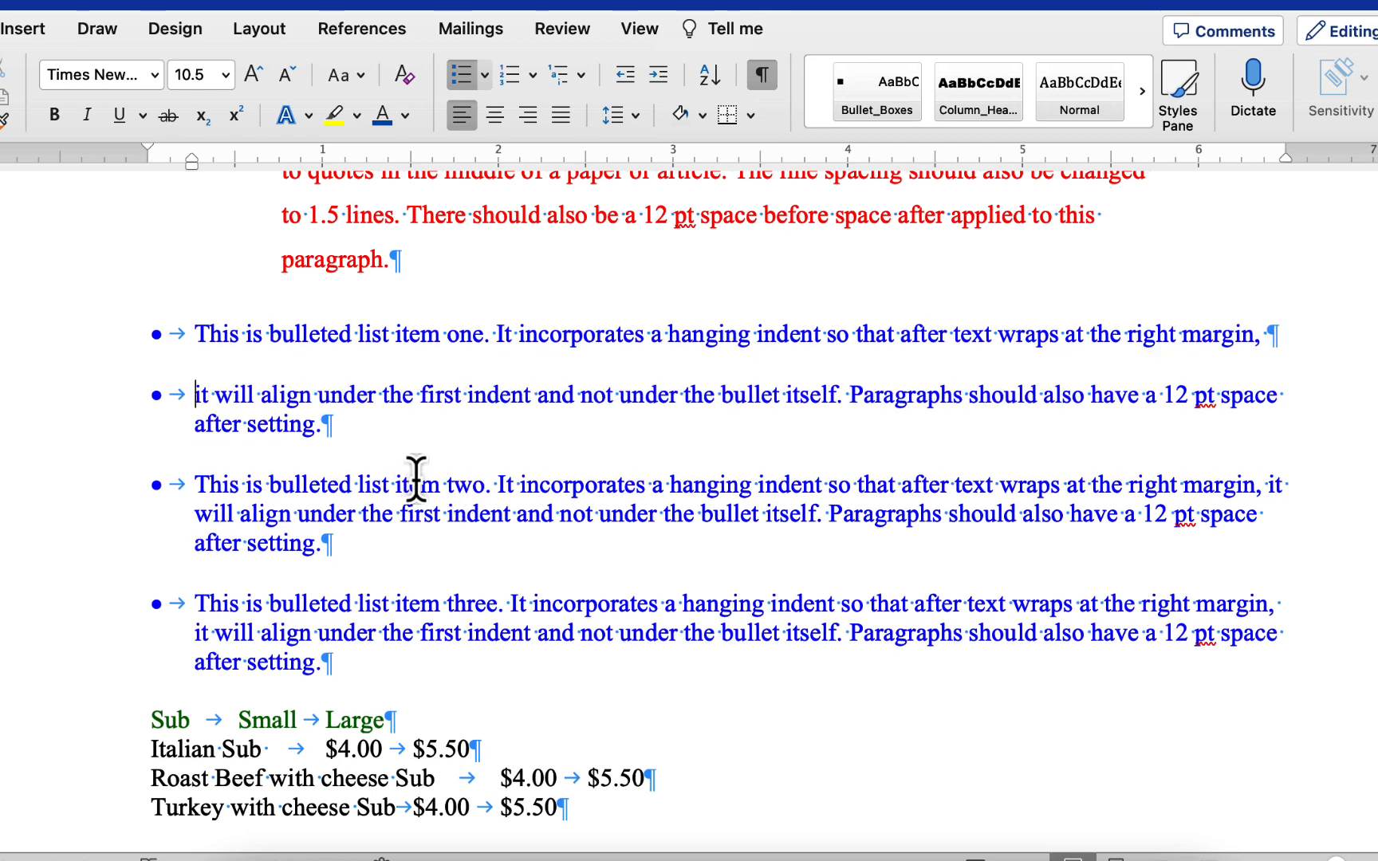
key(BackSpace)
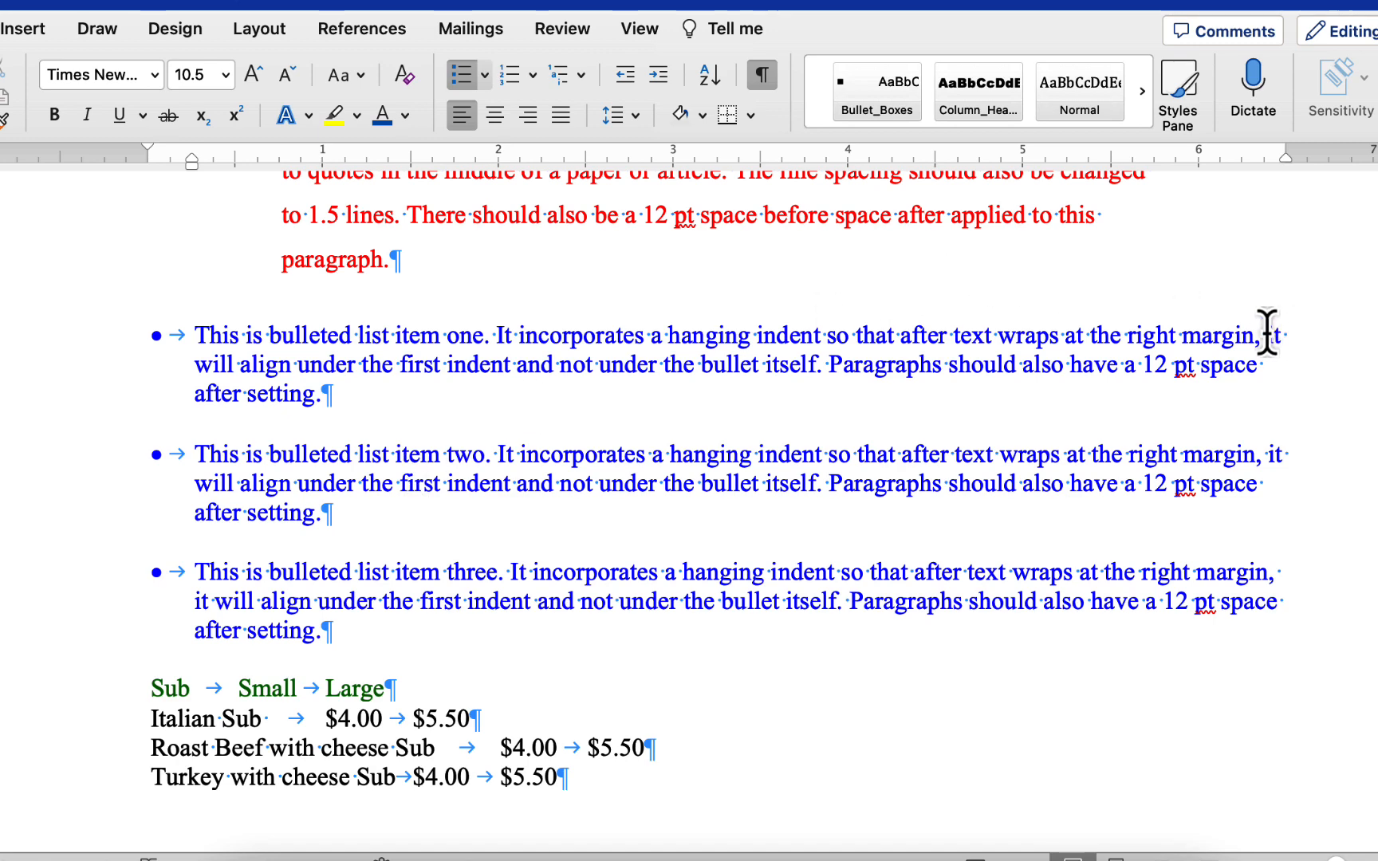
key(shift+Return)
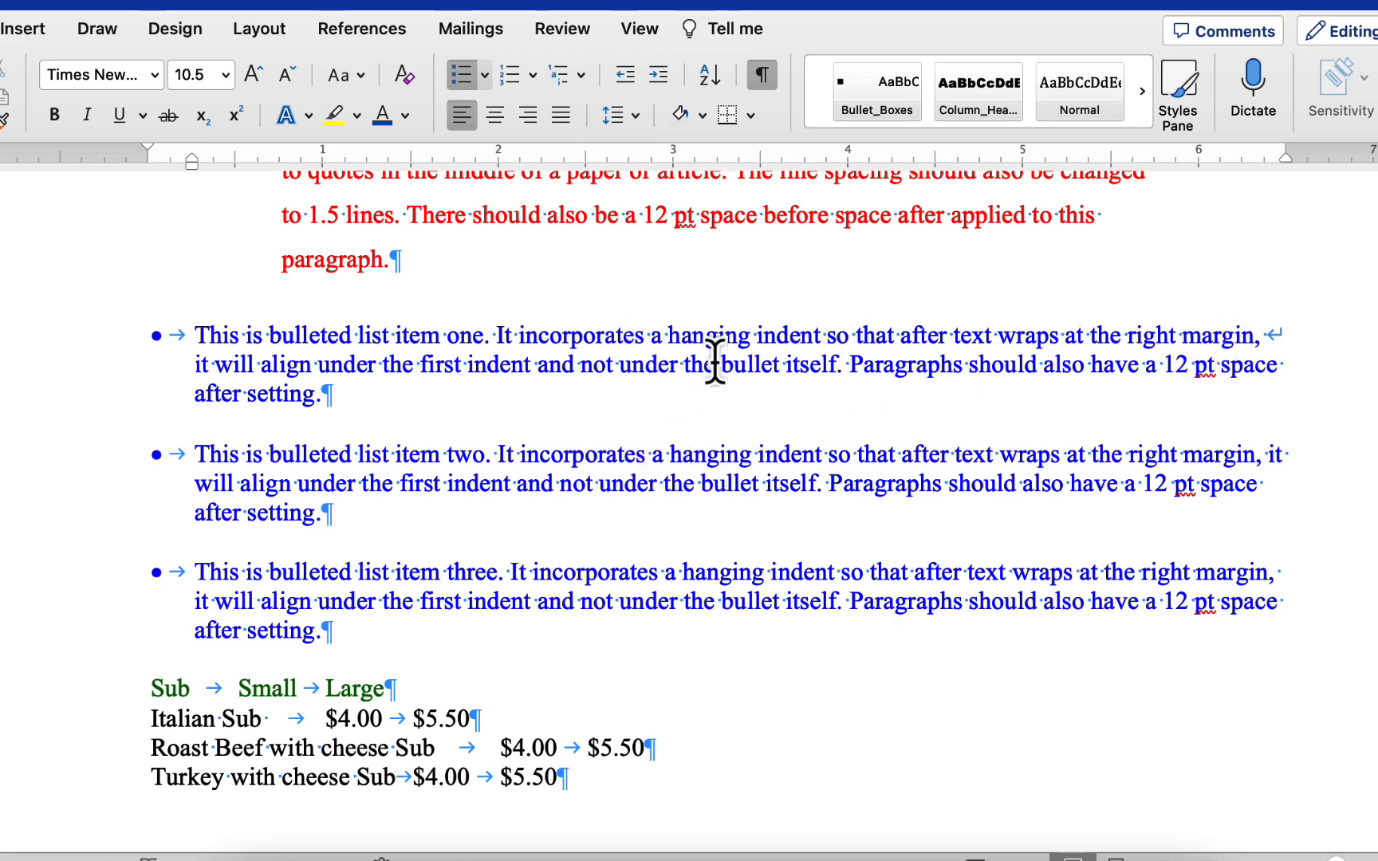
key(BackSpace)
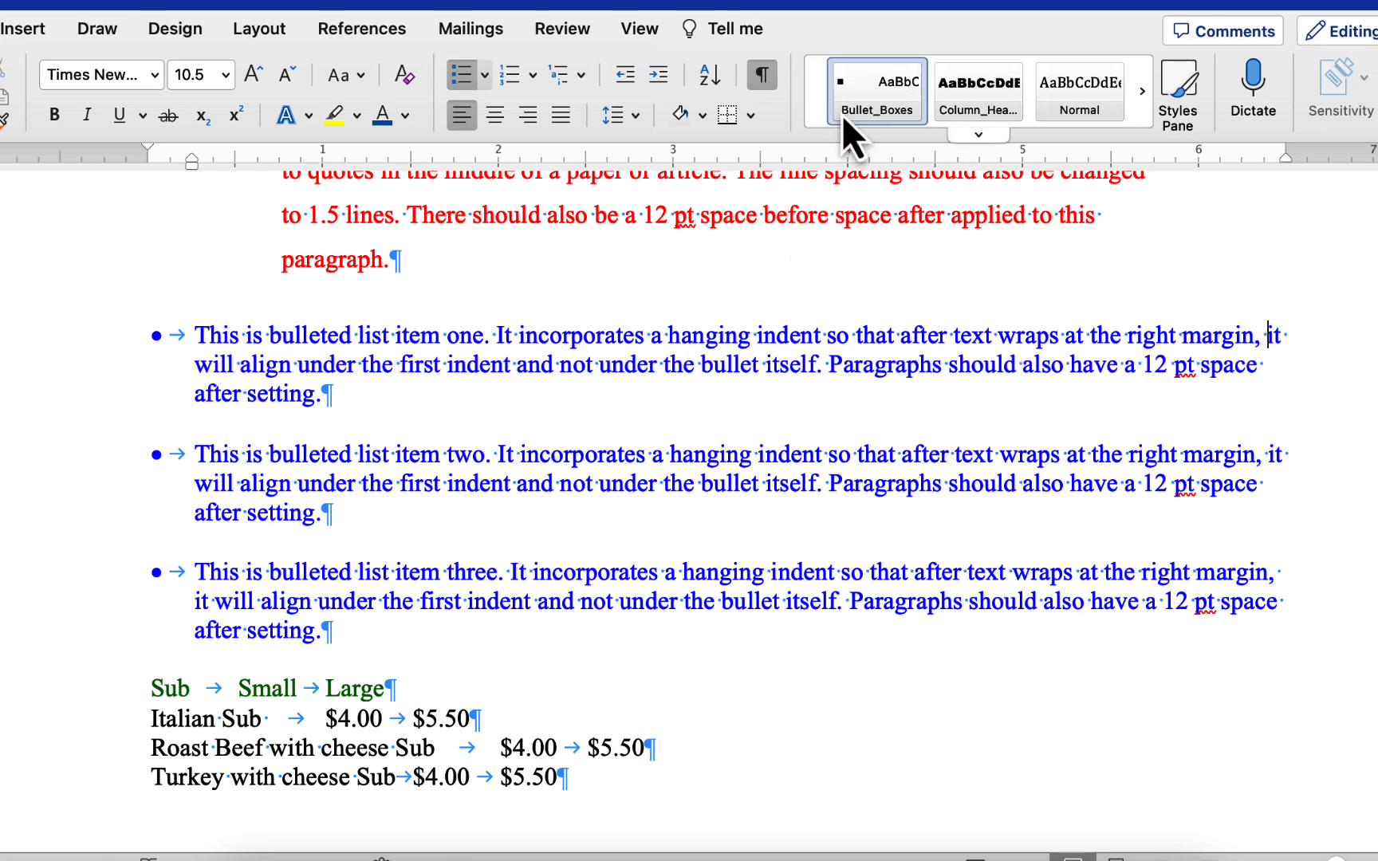
Move the right indent of all three bulleted paragraphs slightly inward, to about 6.4" on the ruler.
mouse_move(1287, 162)
mouse_down()
mouse_move(1249, 165)
mouse_move(1285, 166)
mouse_up()
drag(1015, 366, 1030, 574)
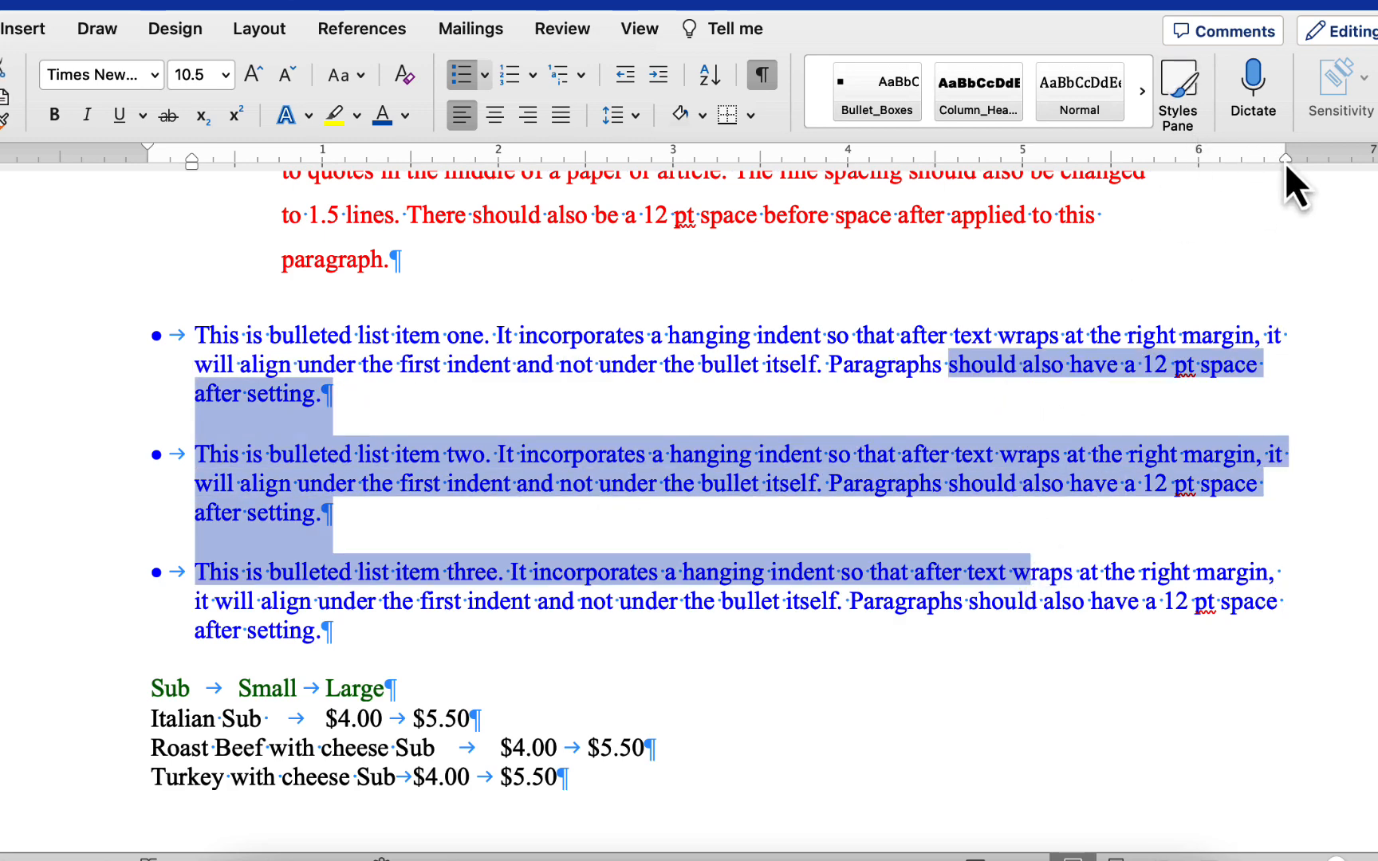
mouse_move(1285, 160)
mouse_down()
mouse_move(1146, 191)
mouse_move(1284, 179)
mouse_move(1252, 179)
mouse_move(1282, 179)
mouse_move(1269, 179)
mouse_up()
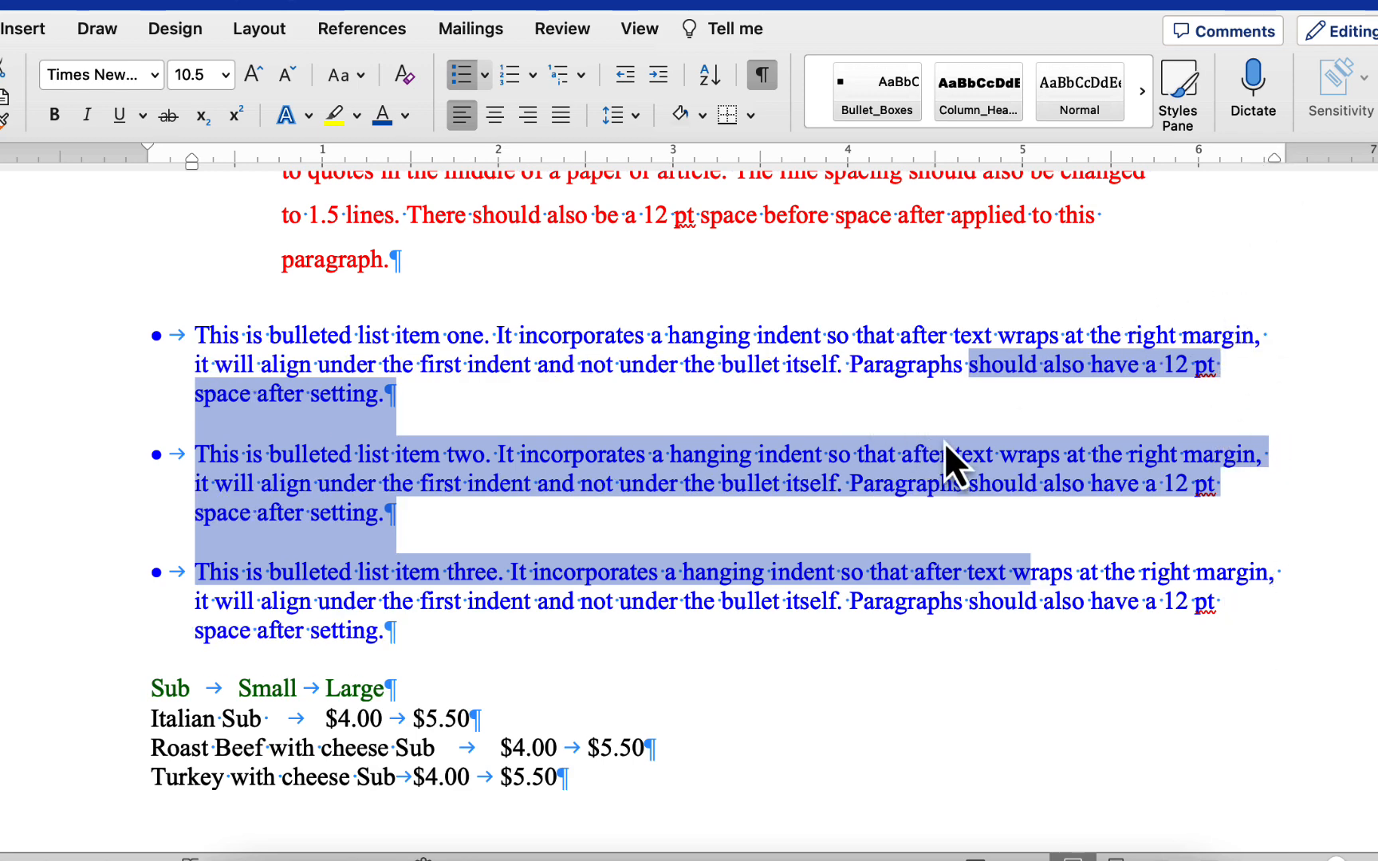
click(989, 483)
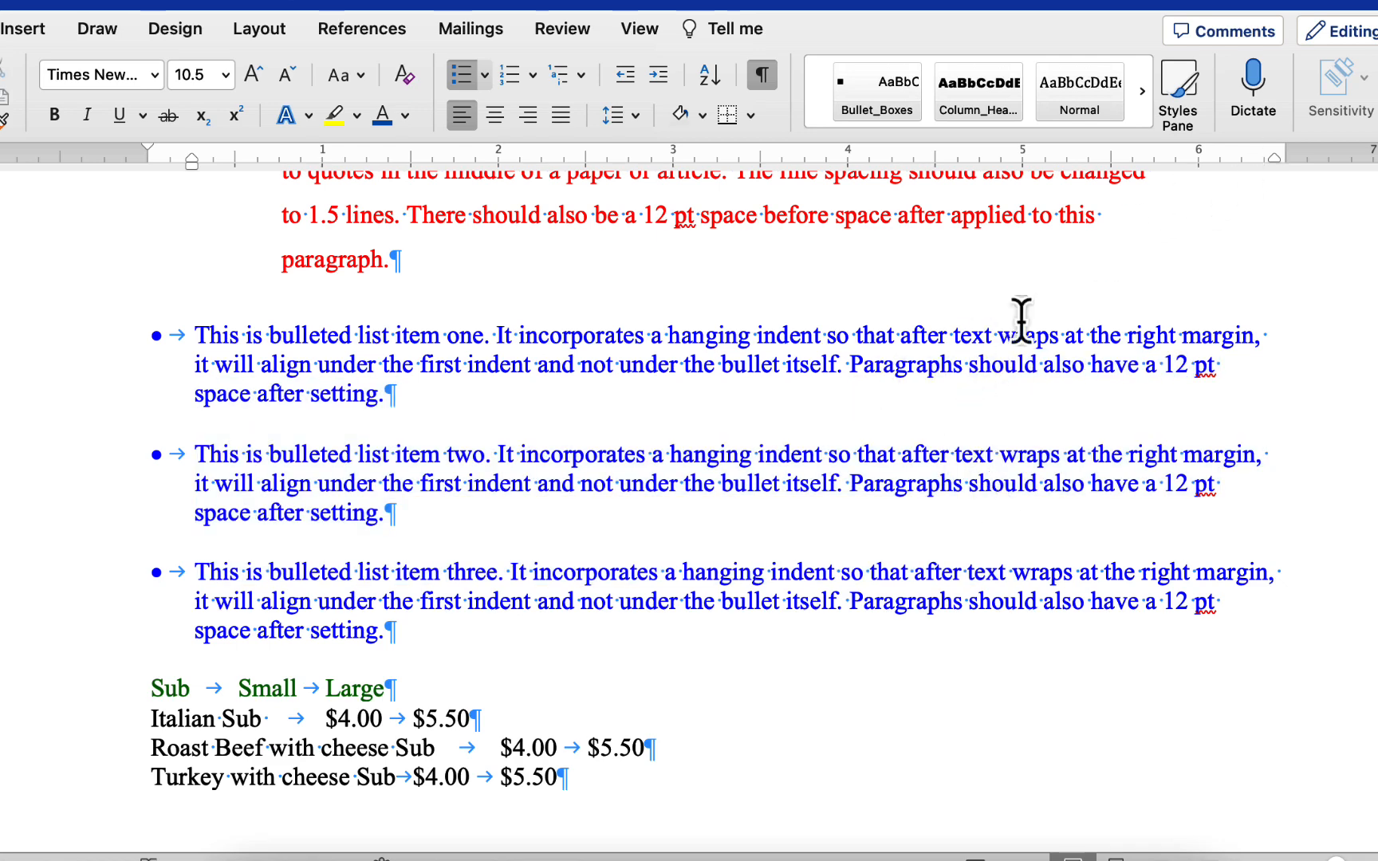
Switch to Chrome, check the blue paragraph directions in the instructions PDF against the sample PDF, and return to Word.
scroll(784, 410, down, 5)
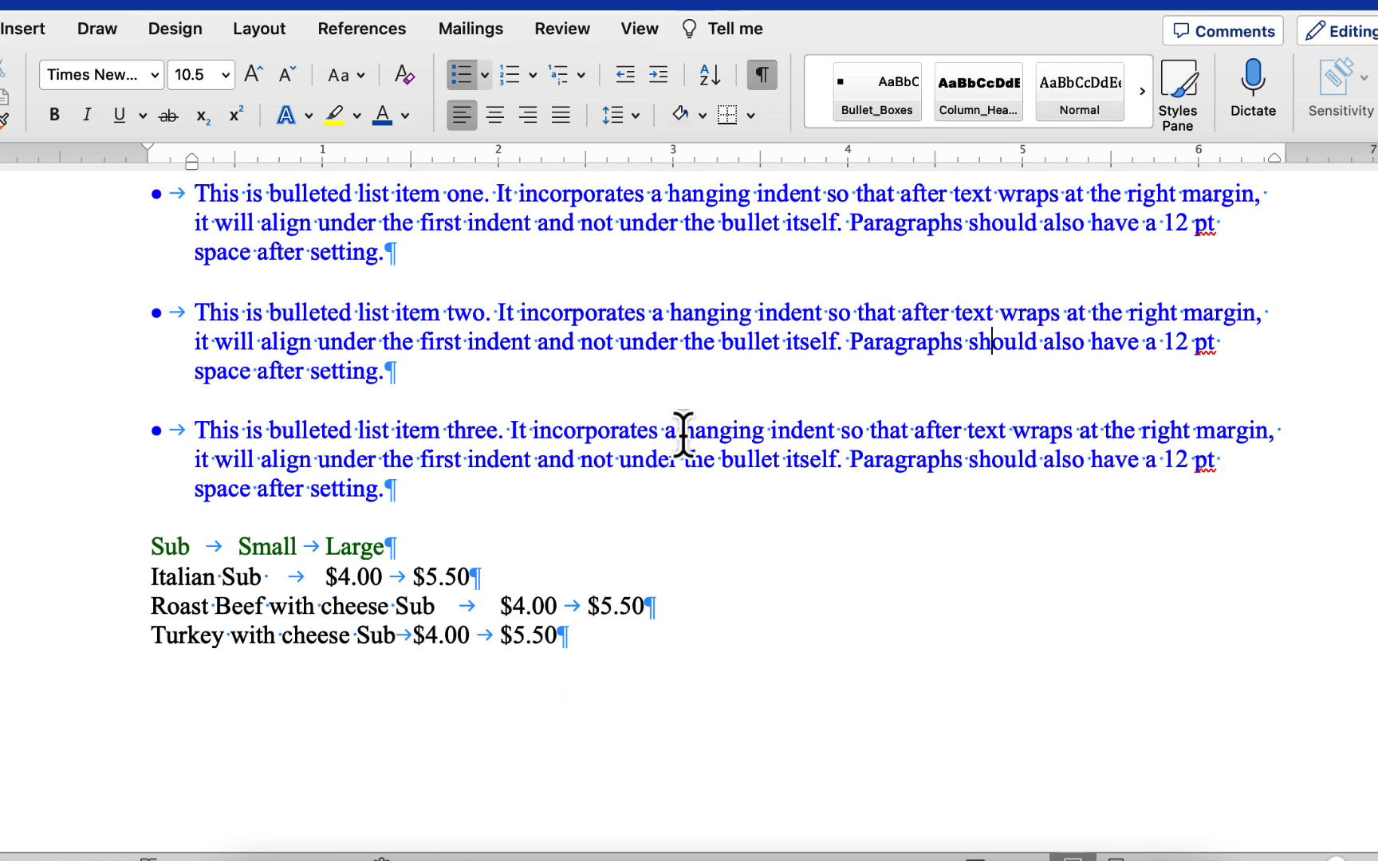
click(331, 853)
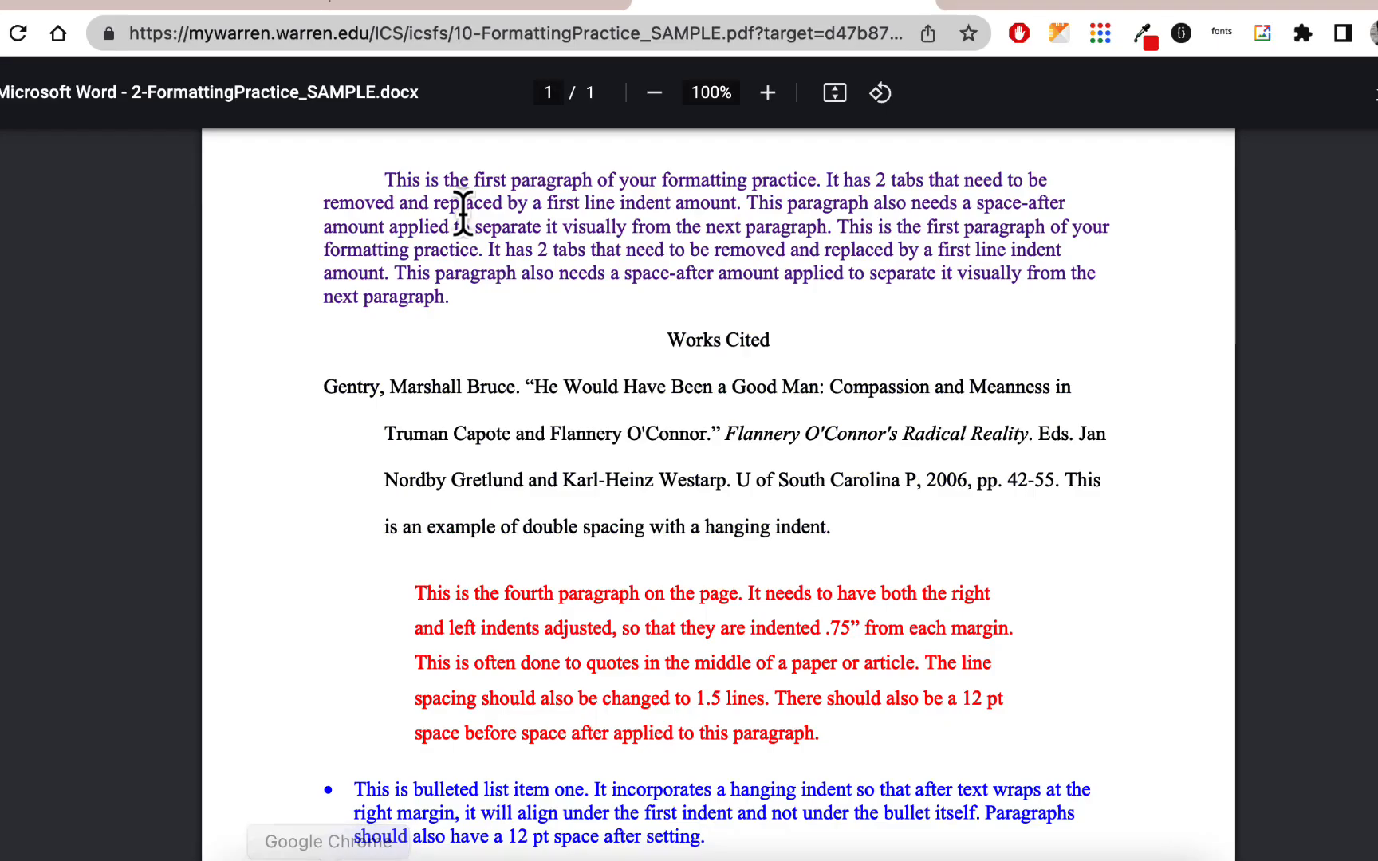
click(606, 15)
scroll(568, 411, down, 5)
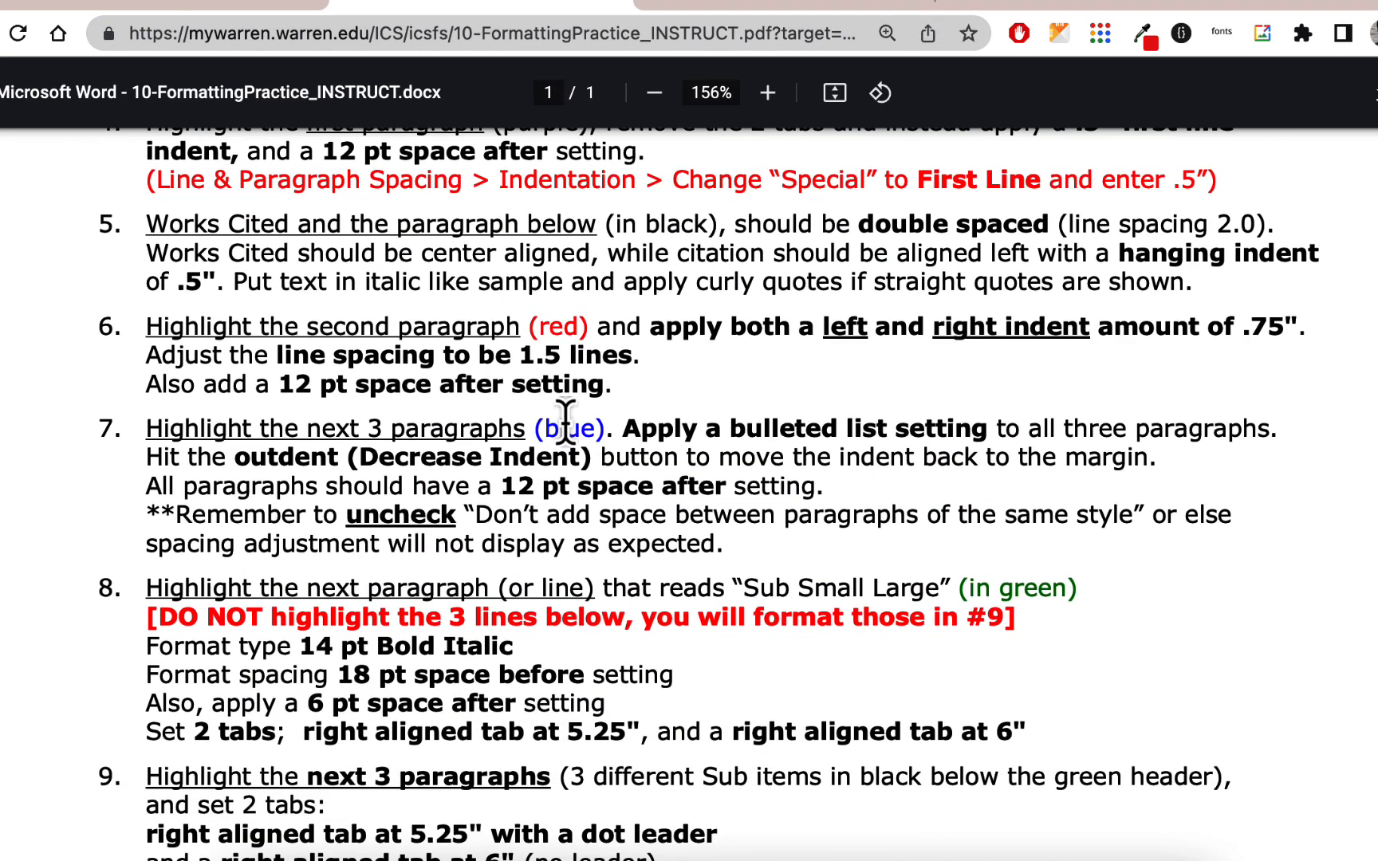
click(789, 8)
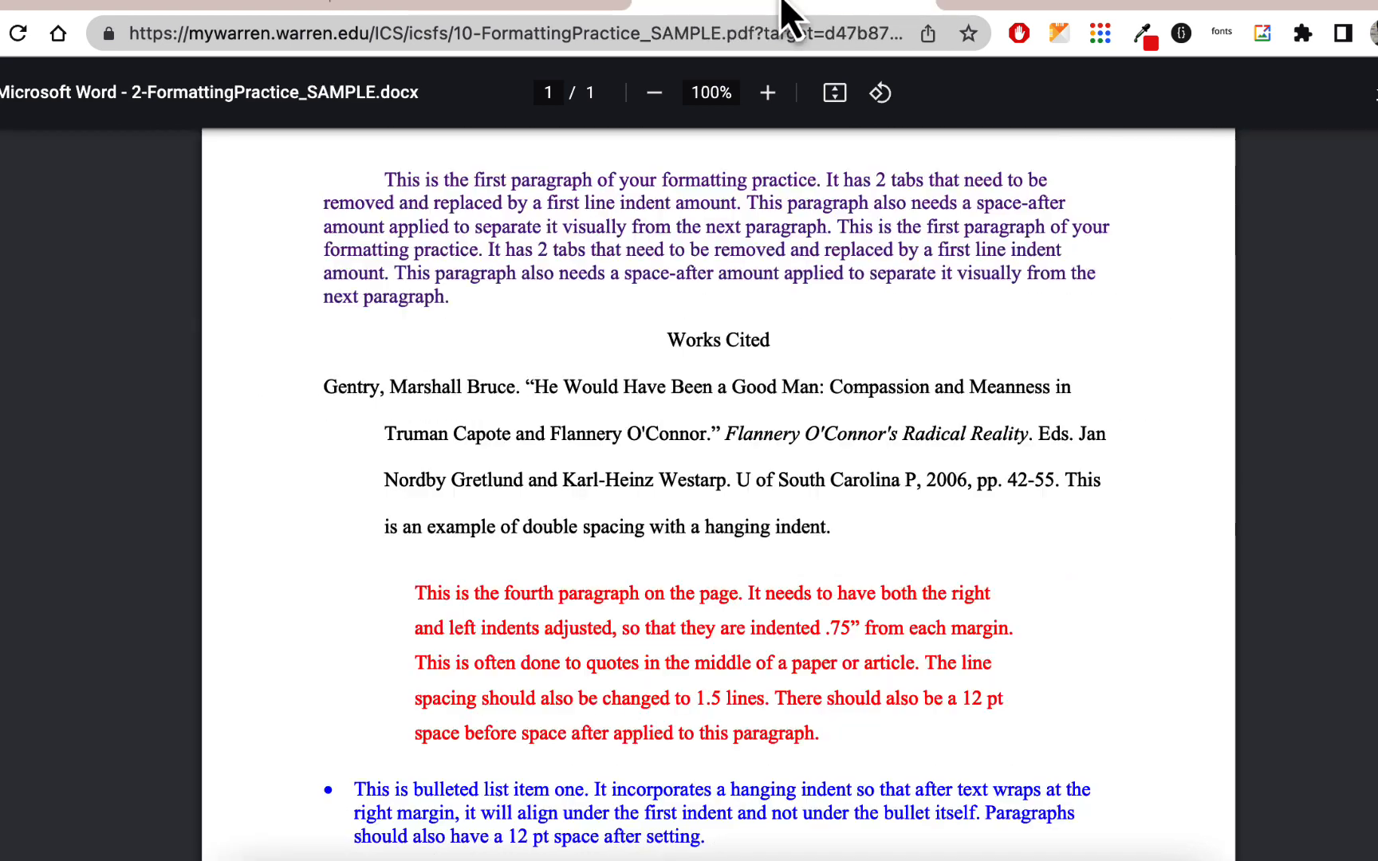
click(517, 3)
key(super+Tab)
scroll(925, 487, up, 1)
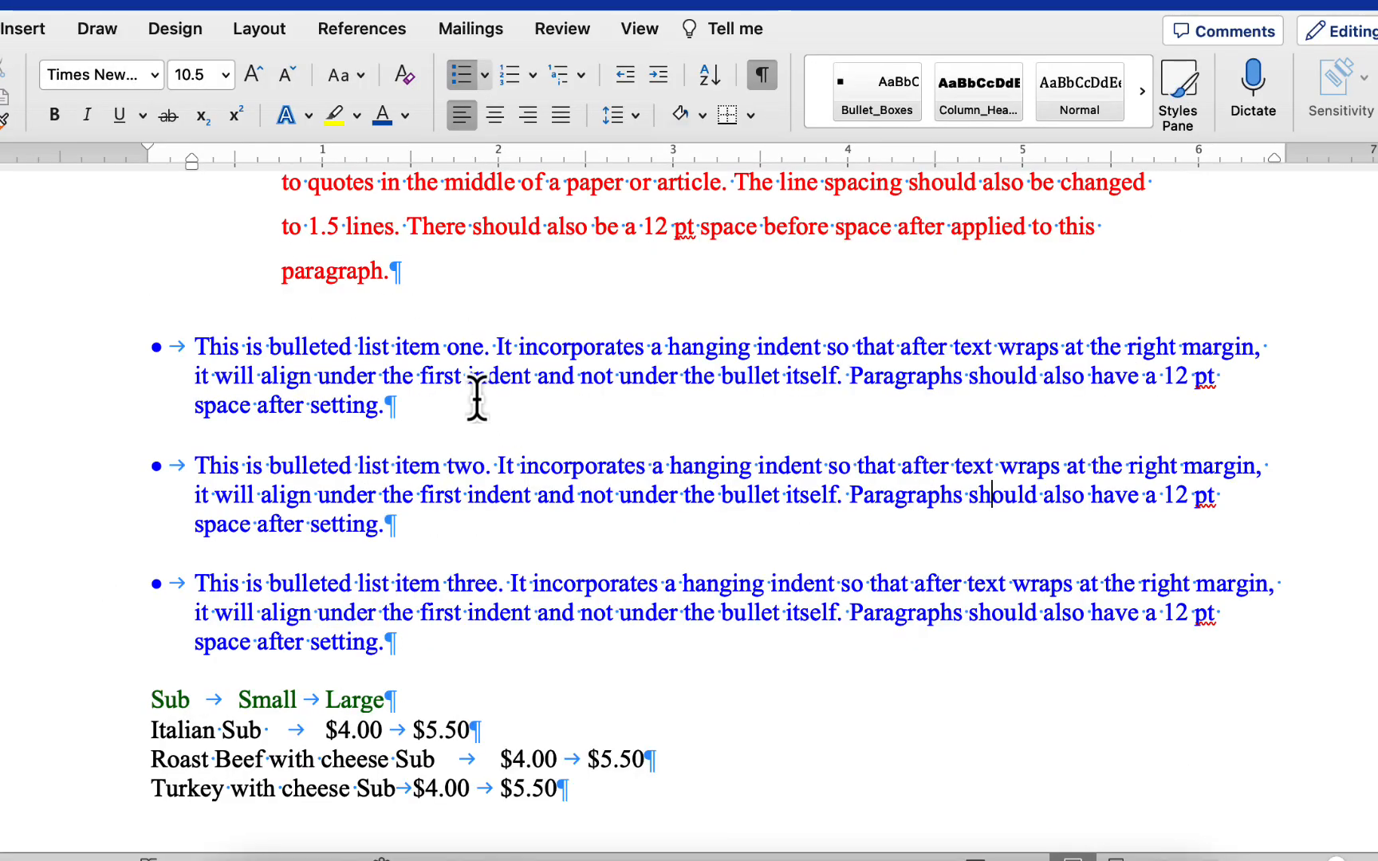
Toggle "Don't add space between paragraphs of the same style" on and off again for the three bulleted paragraphs, leaving it unchecked.
drag(519, 375, 649, 608)
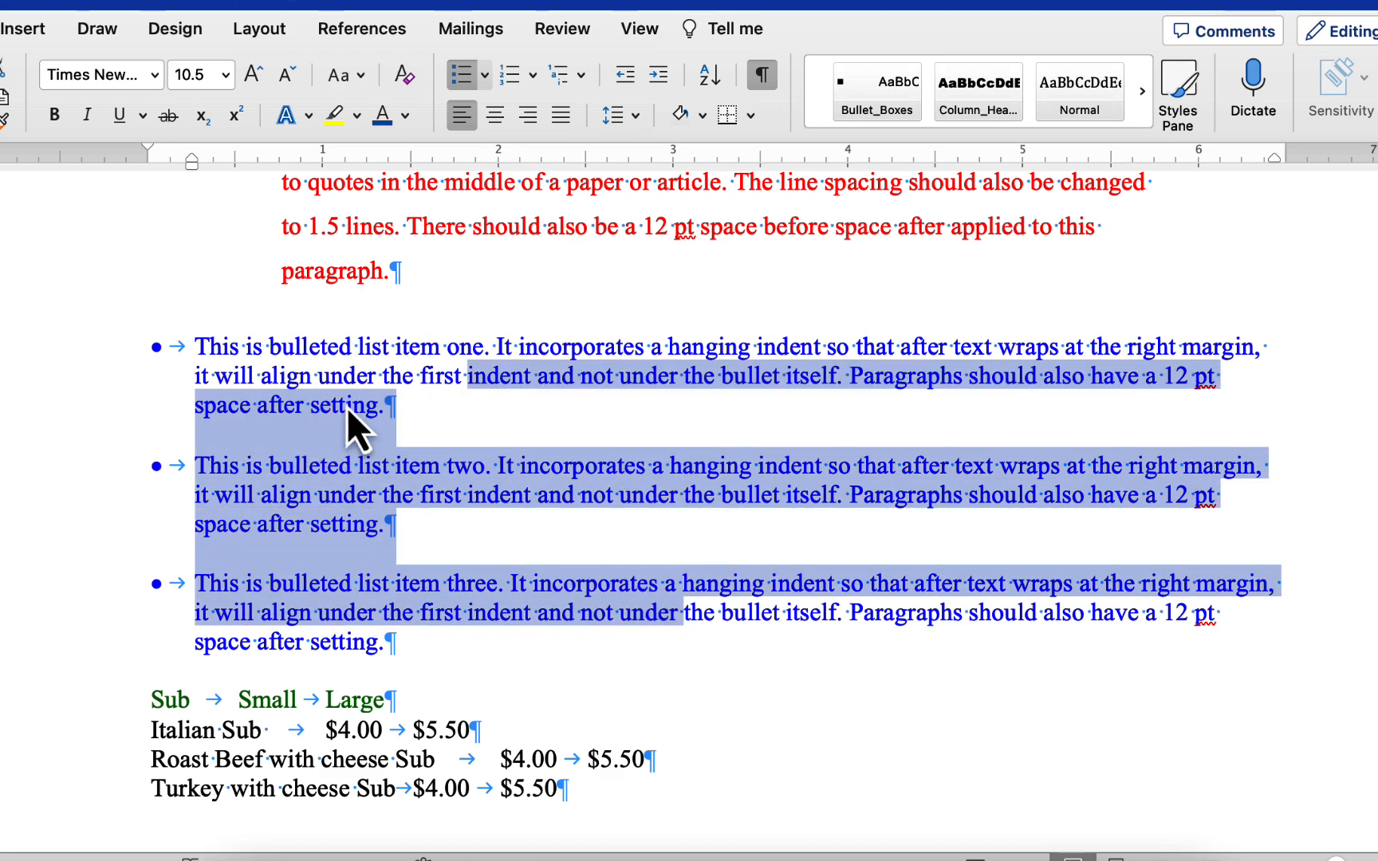
click(639, 120)
click(678, 328)
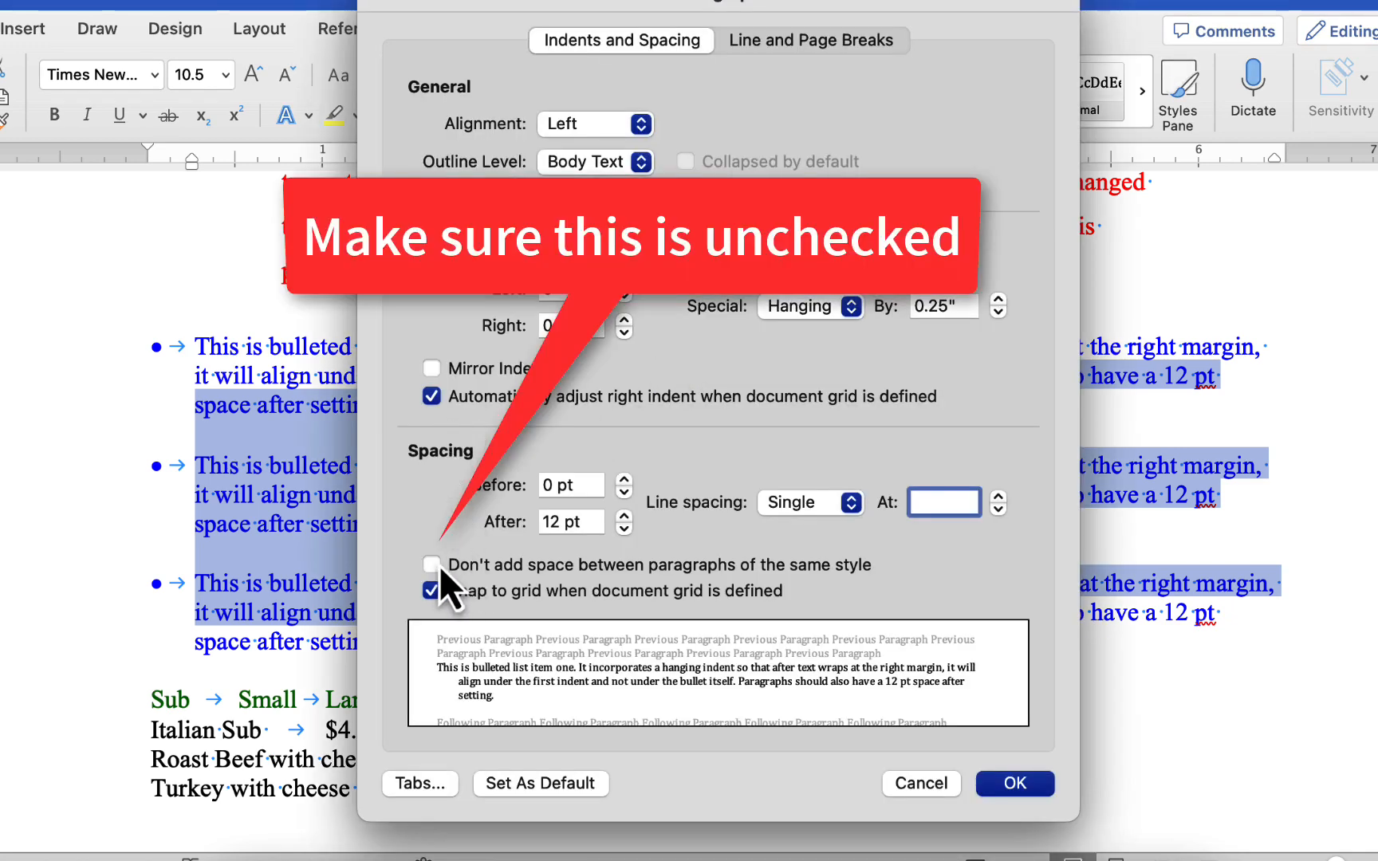
click(432, 564)
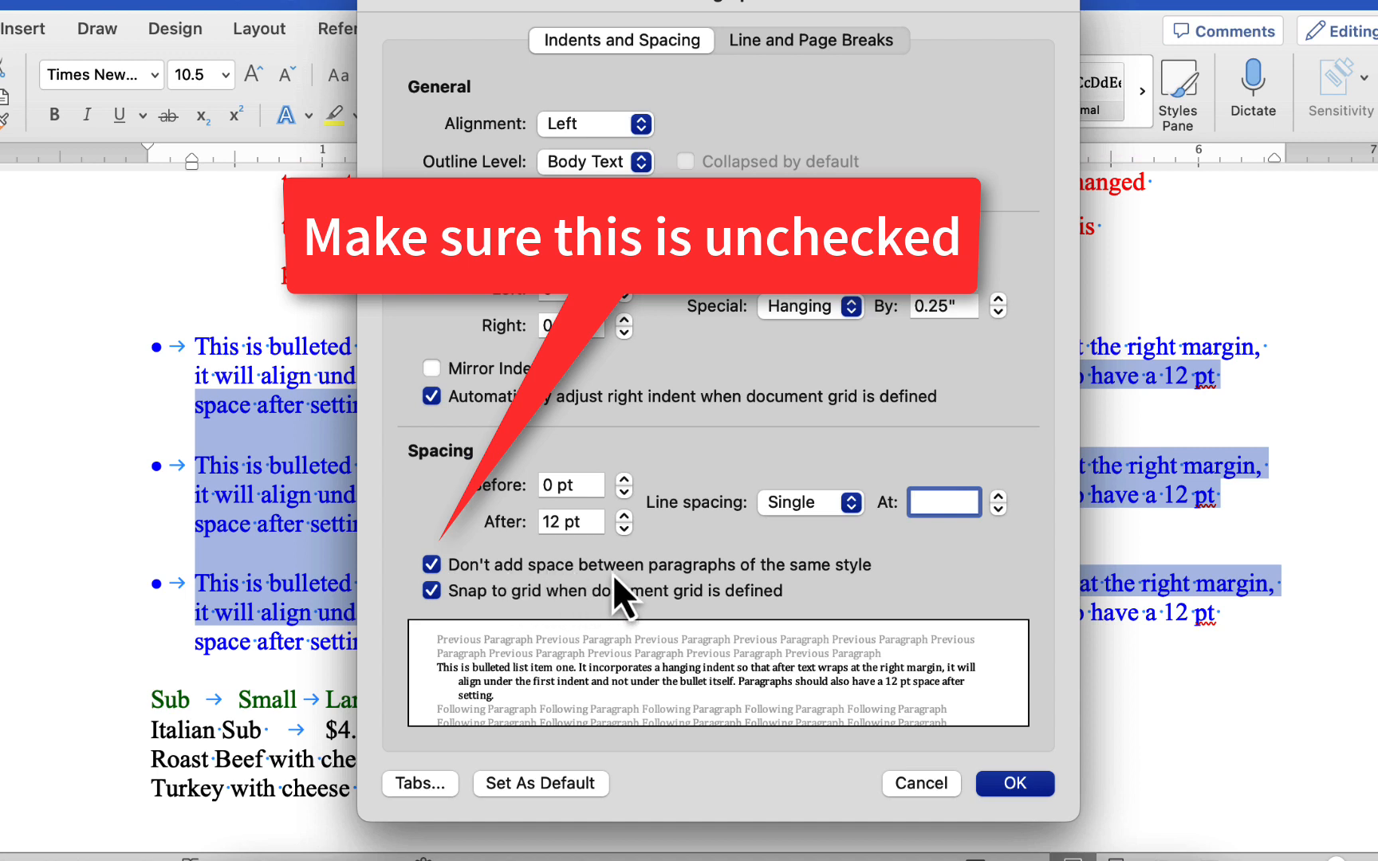
click(432, 565)
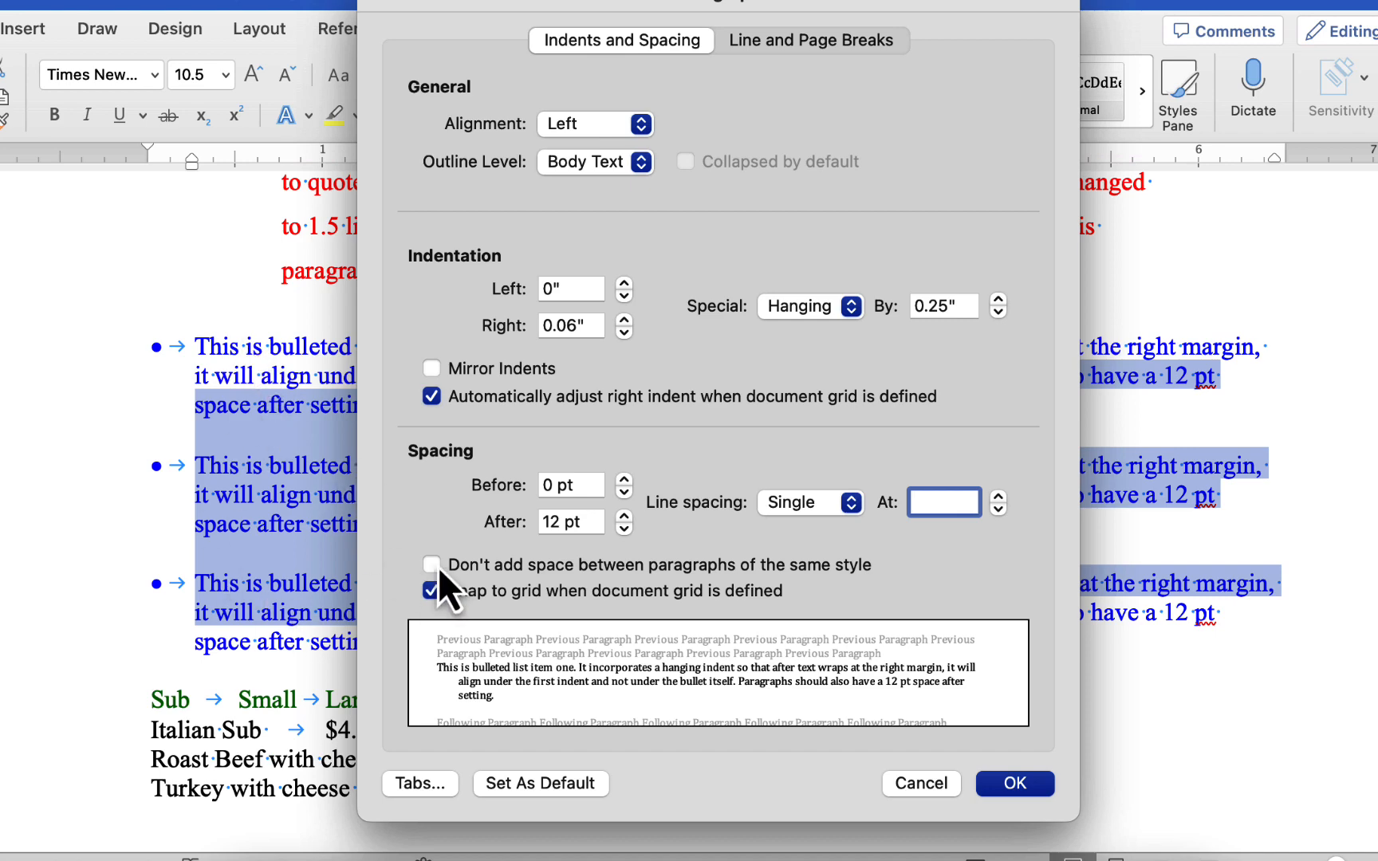
click(1012, 782)
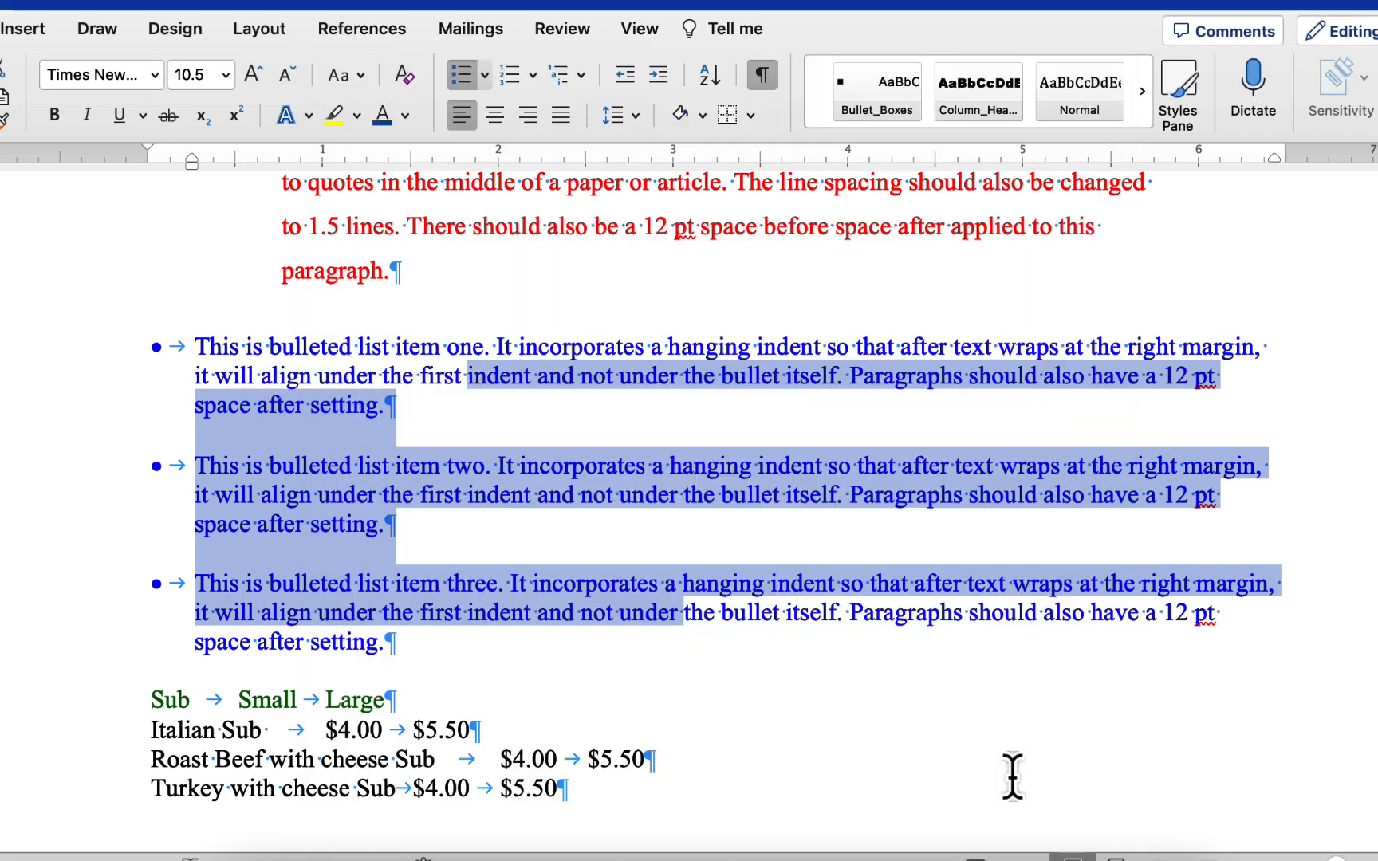
Switch to Chrome, read directions 8 and 9 about the Sub lines in the instructions PDF, and return to Word.
scroll(822, 400, down, 2)
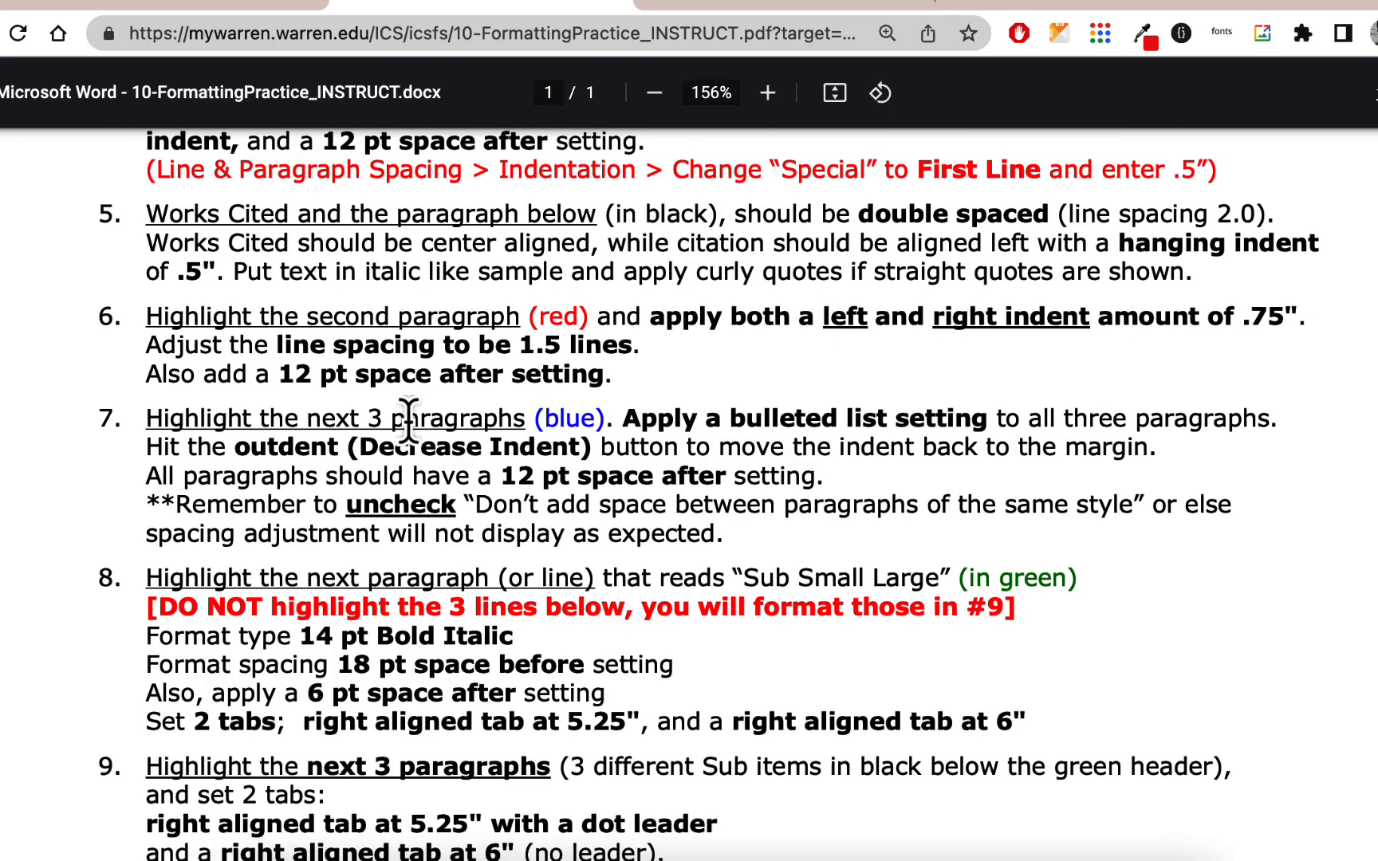
scroll(409, 403, down, 5)
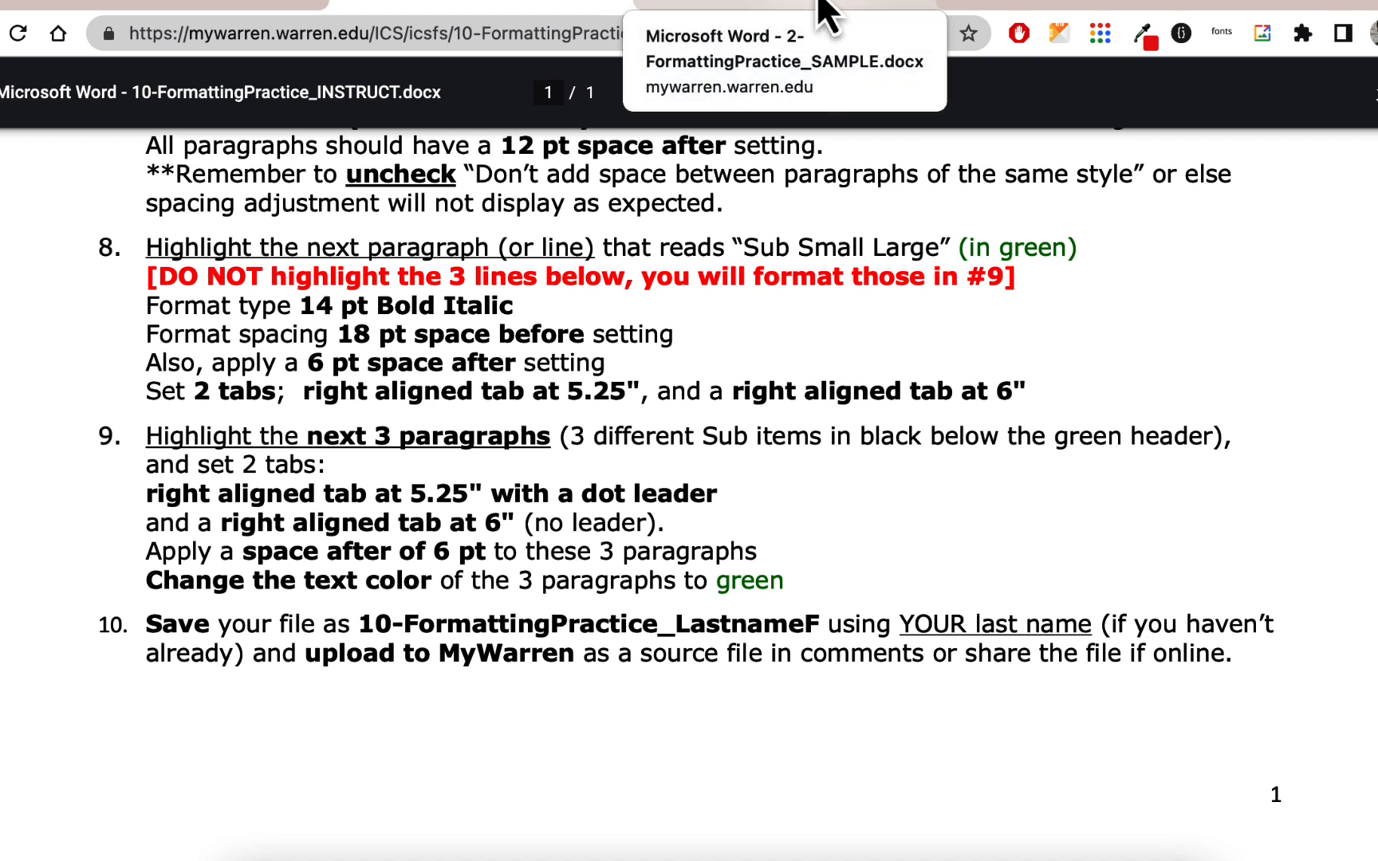
key(super+Tab)
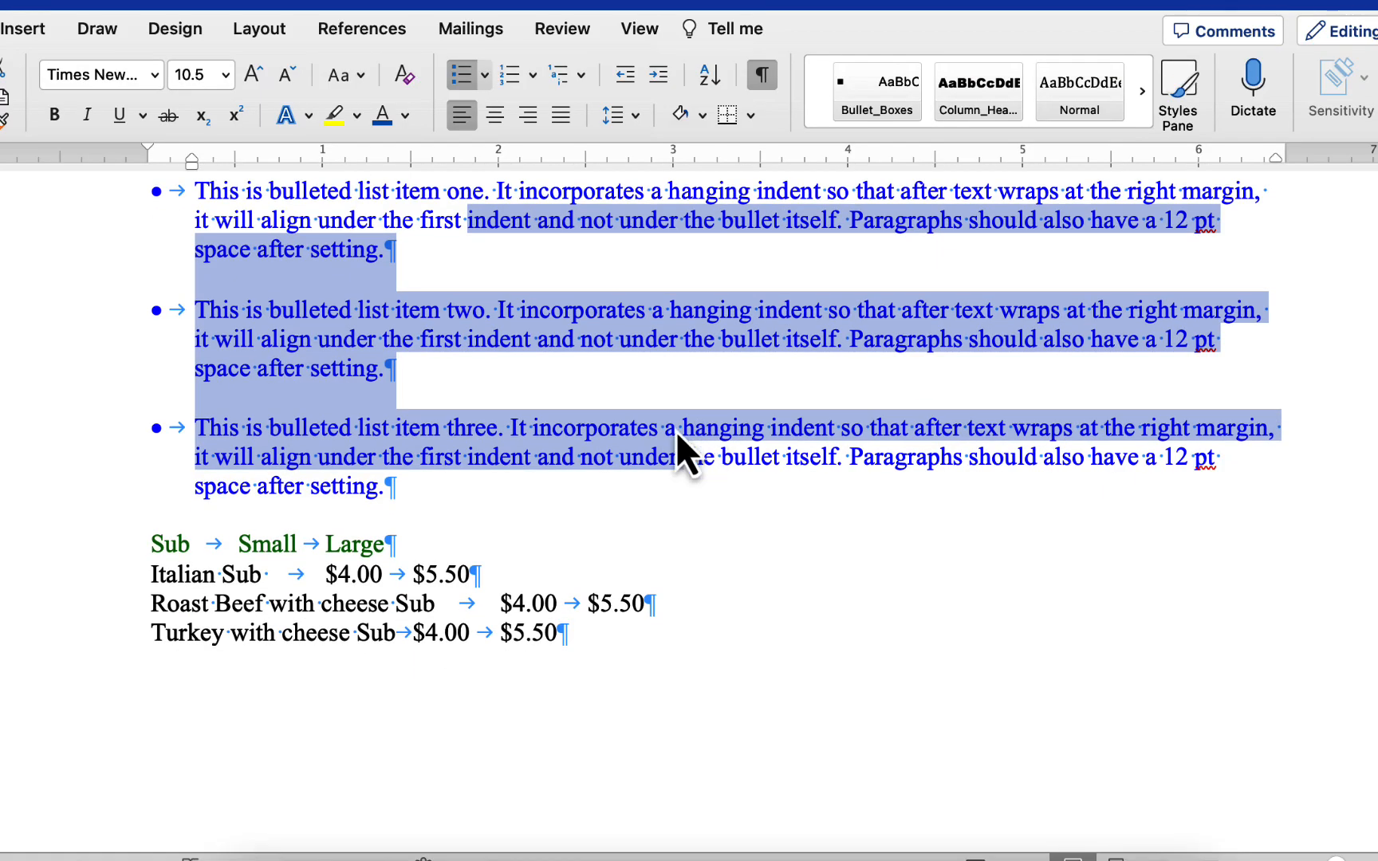
click(94, 550)
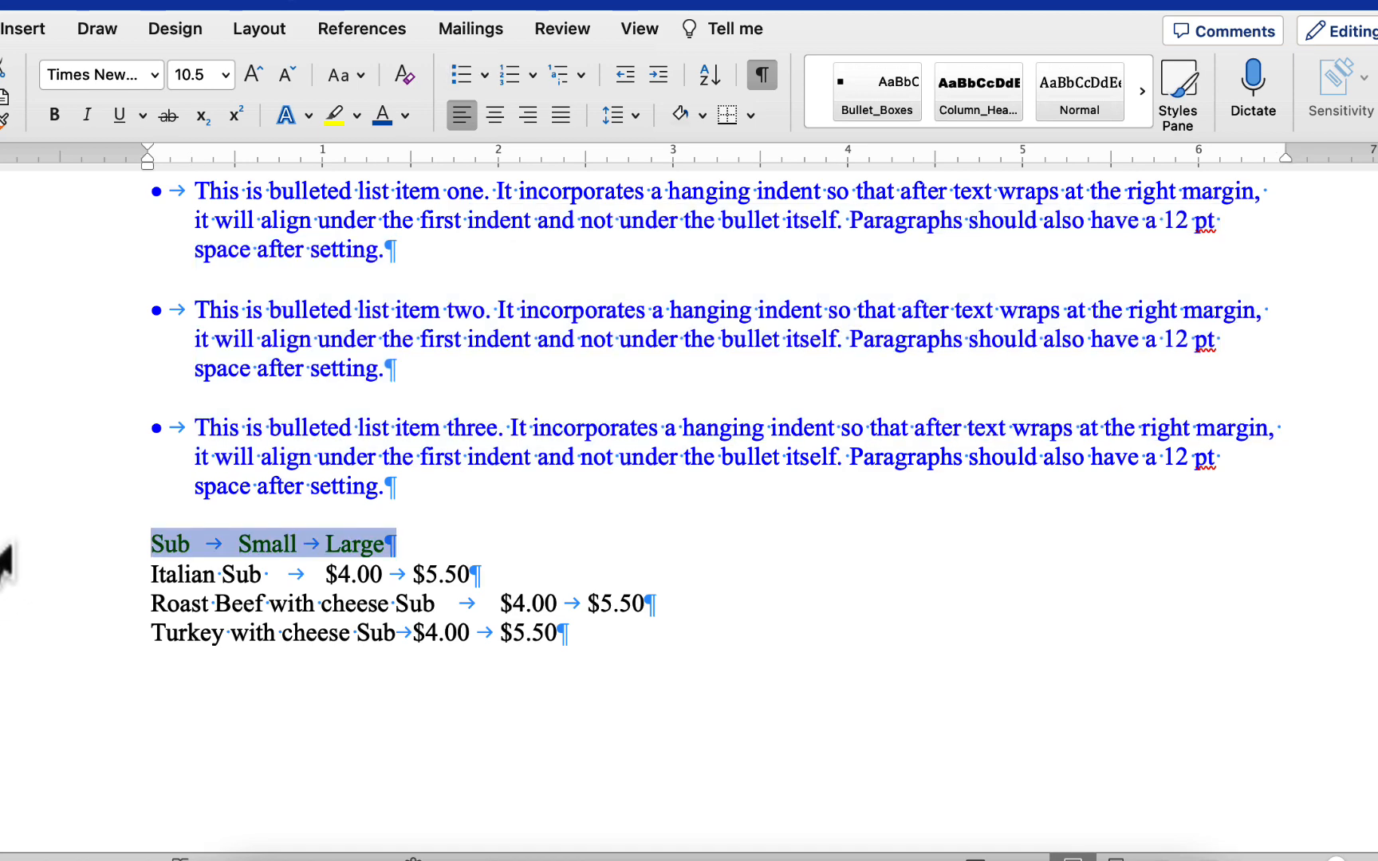
click(226, 75)
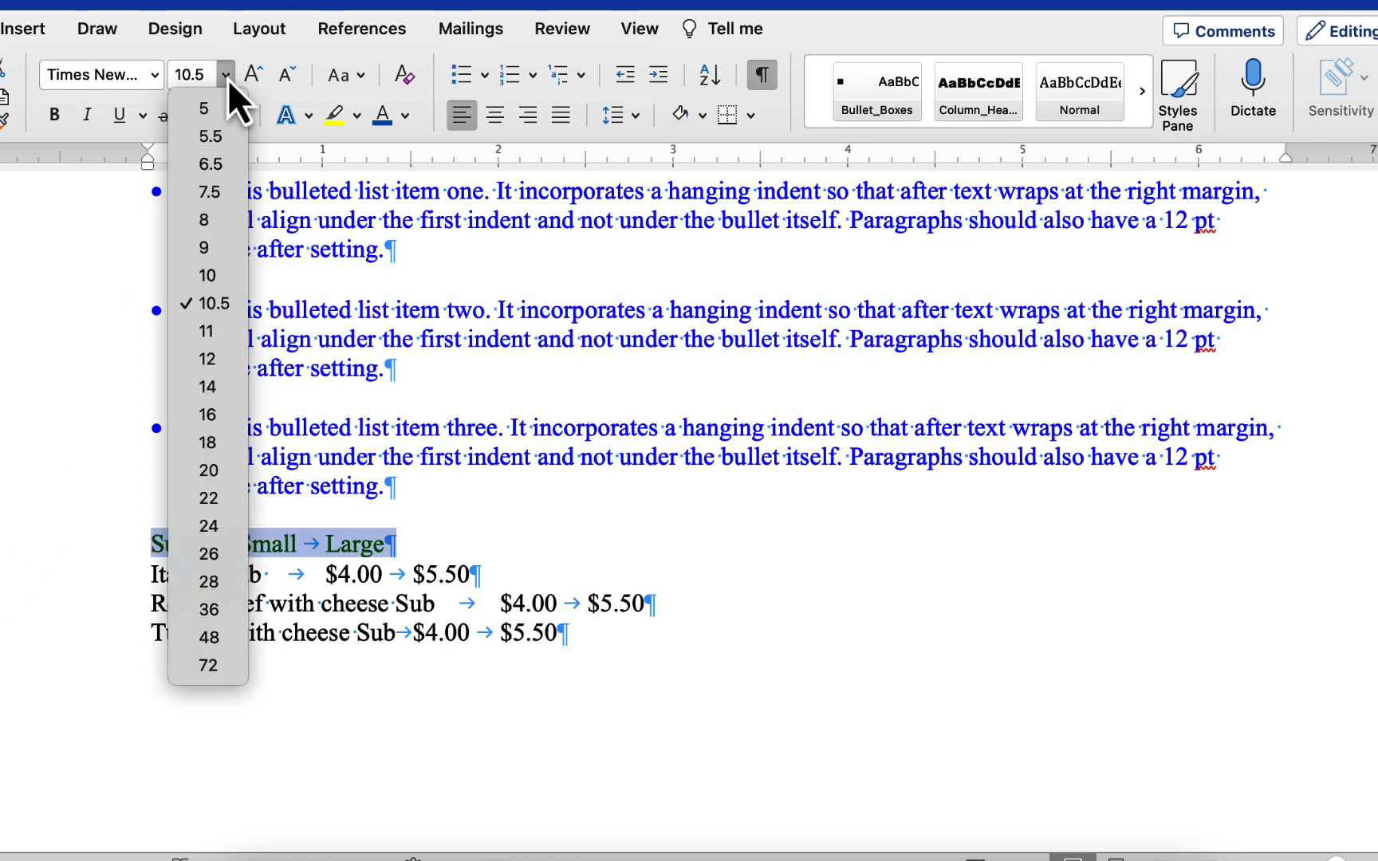
click(504, 334)
click(600, 311)
Set the font size of the entire document's text to 12 pt.
scroll(525, 443, up, 10)
click(525, 444)
scroll(525, 443, down, 1)
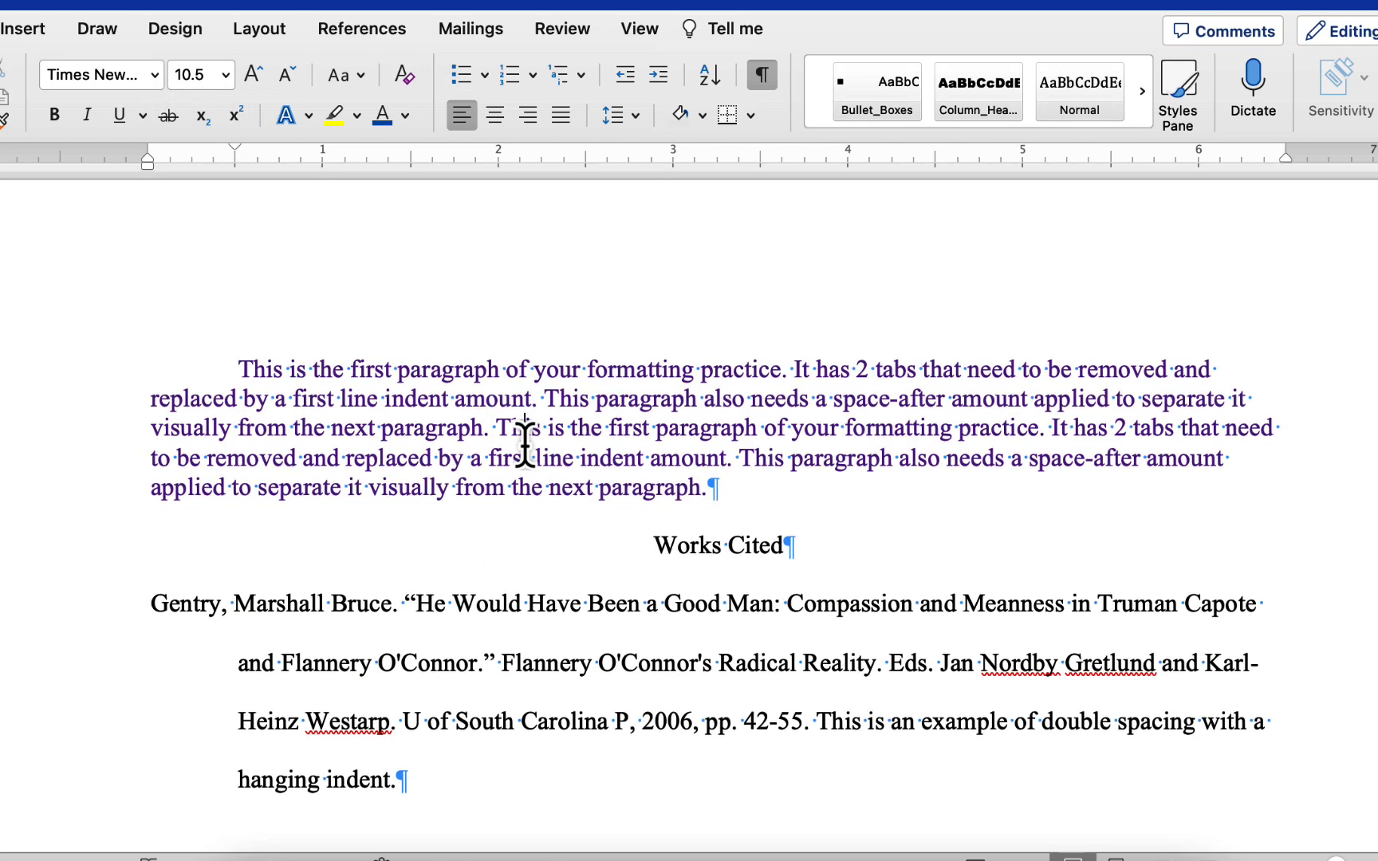
scroll(558, 446, down, 2)
scroll(611, 422, up, 3)
key(super+a)
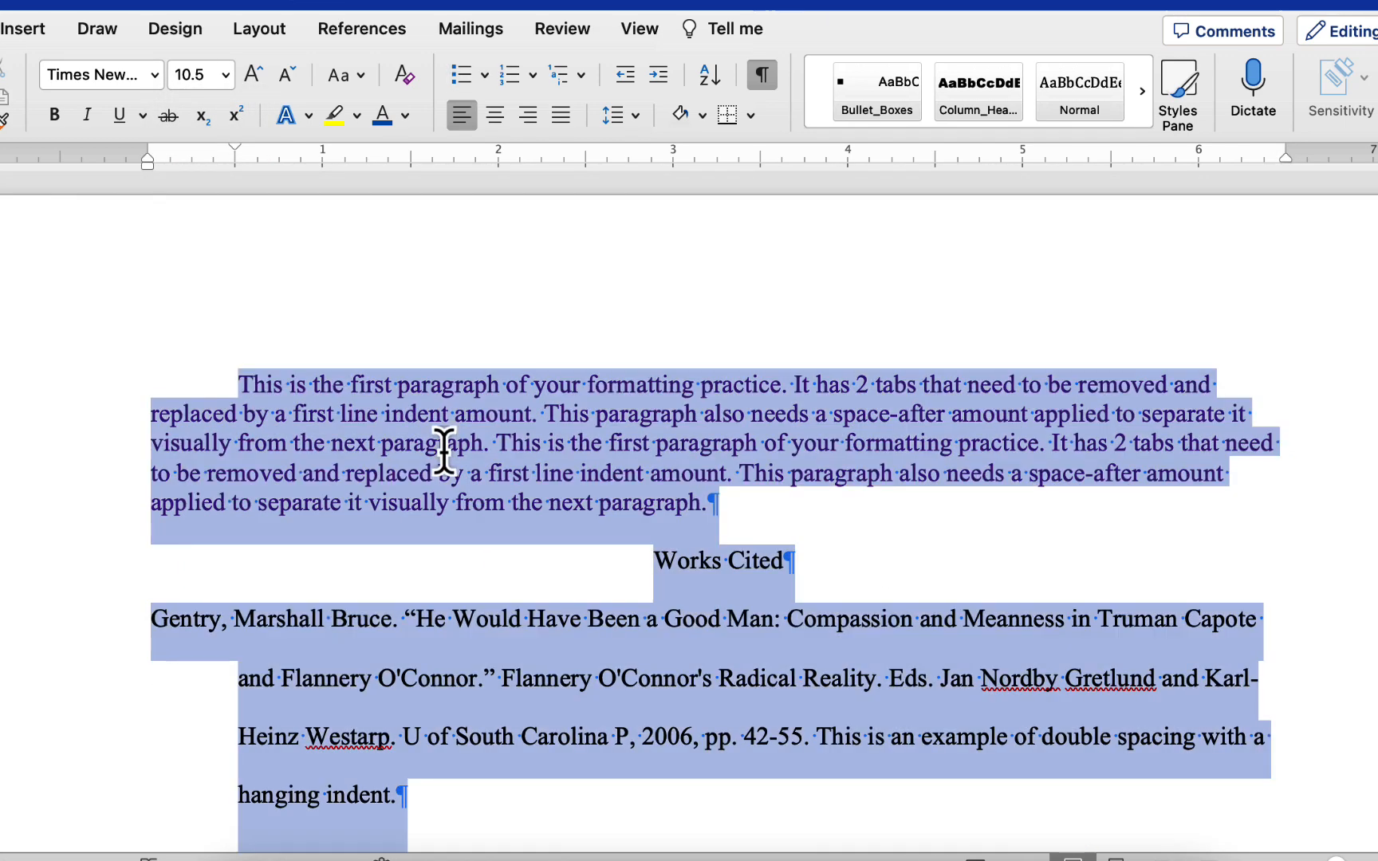
click(225, 75)
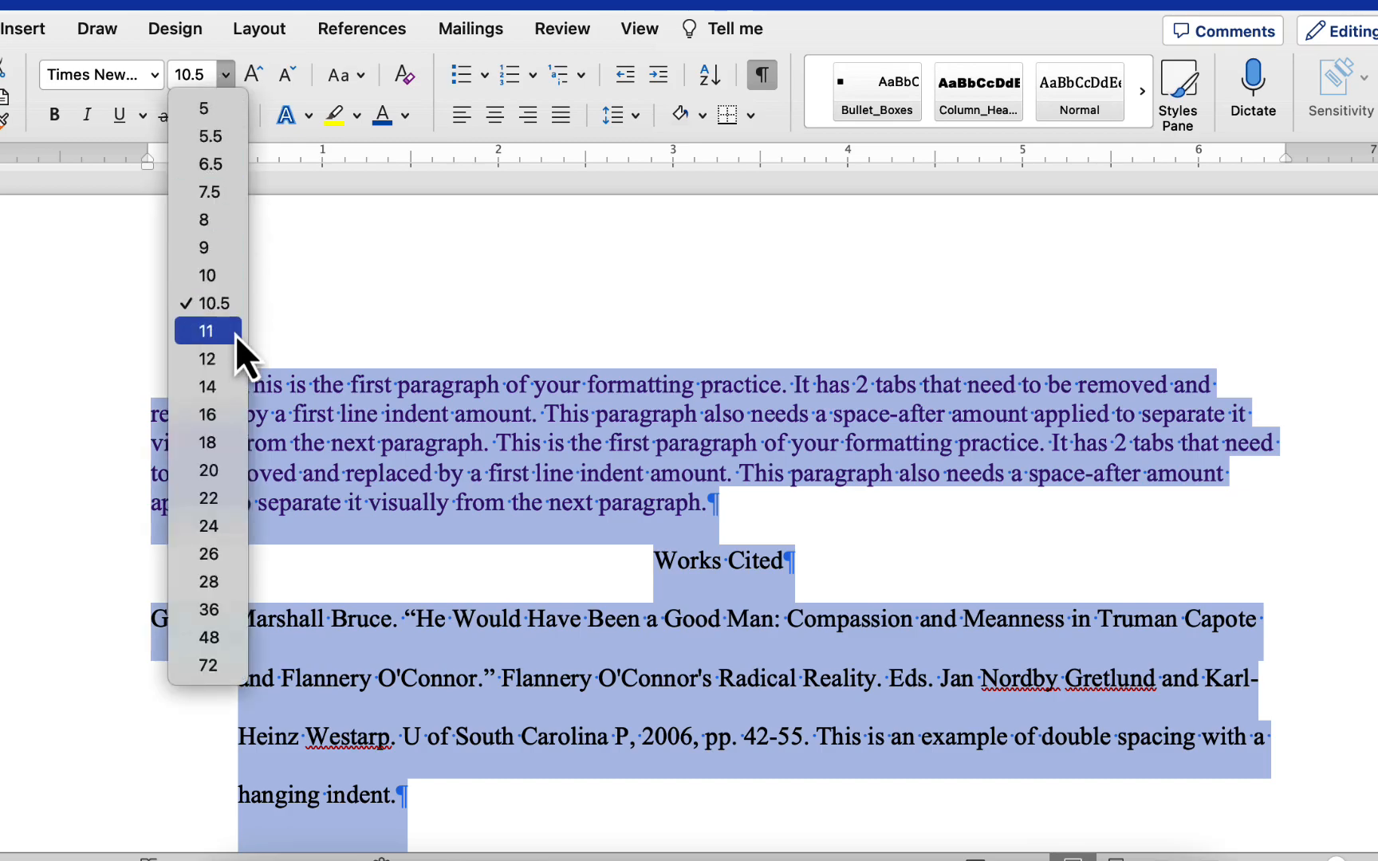
click(236, 364)
click(677, 381)
Examine the text size and layout of the whole document, from the first paragraph through the sub price lines.
scroll(738, 461, down, 15)
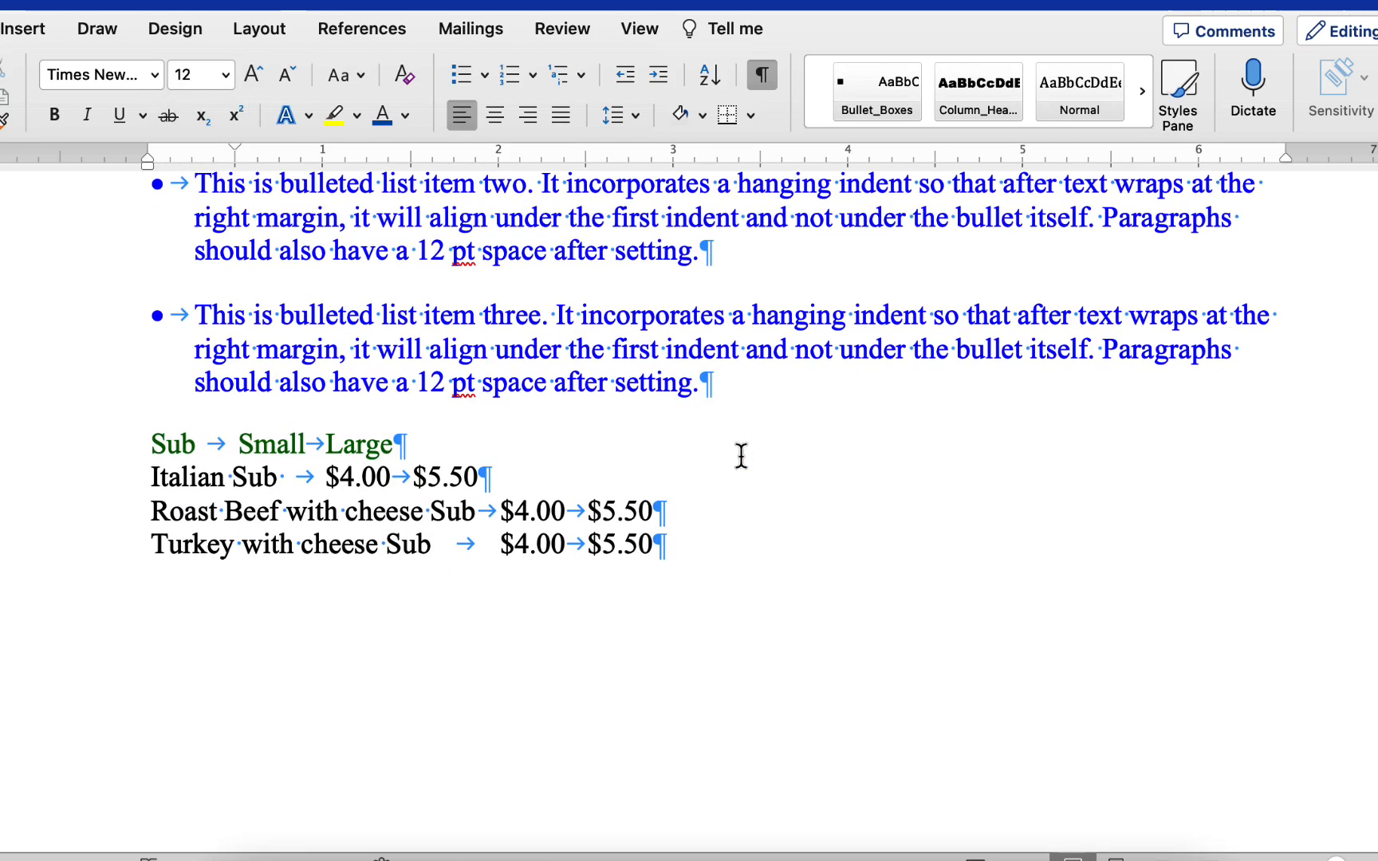
scroll(741, 456, up, 8)
scroll(741, 456, up, 10)
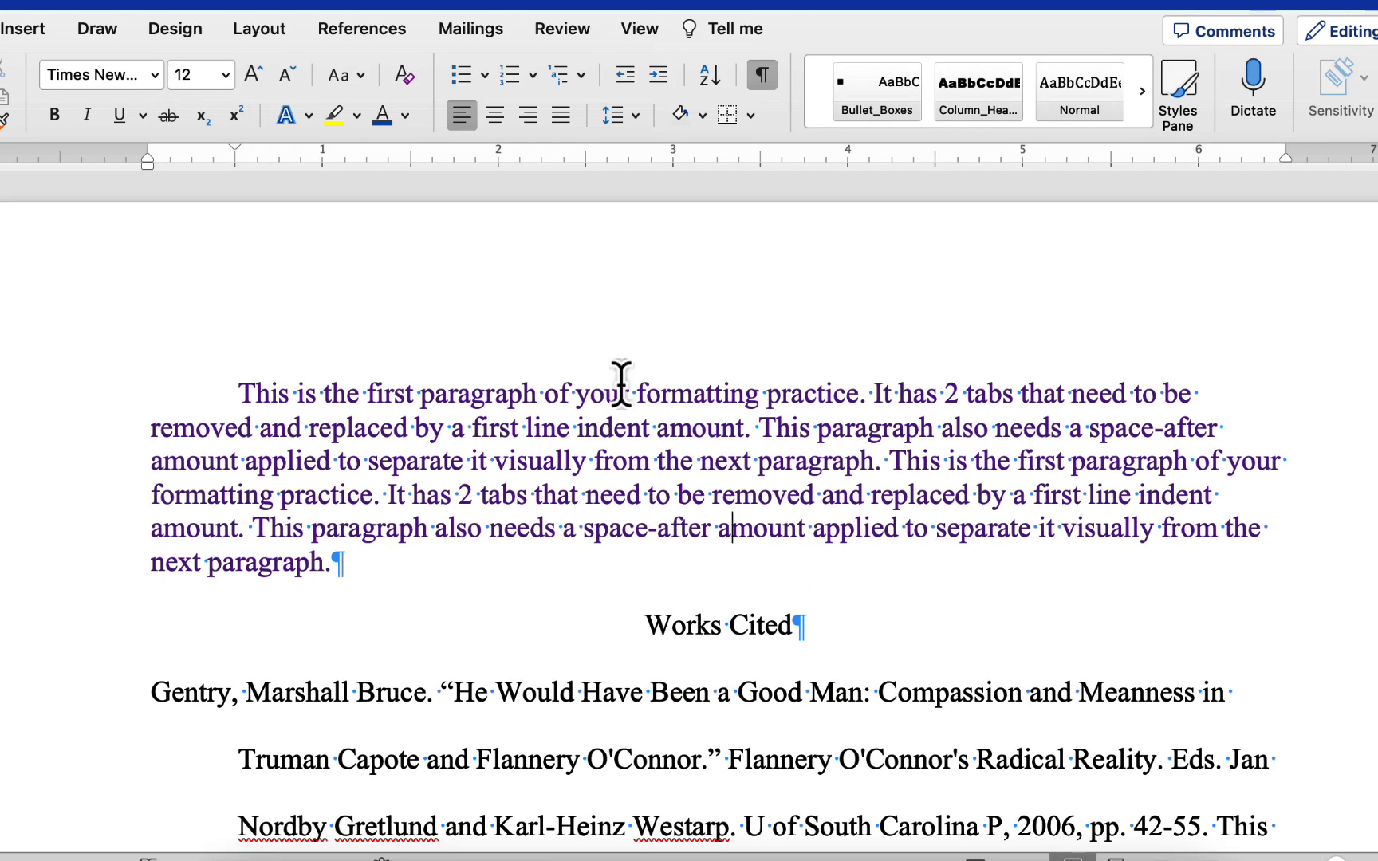
scroll(621, 383, down, 4)
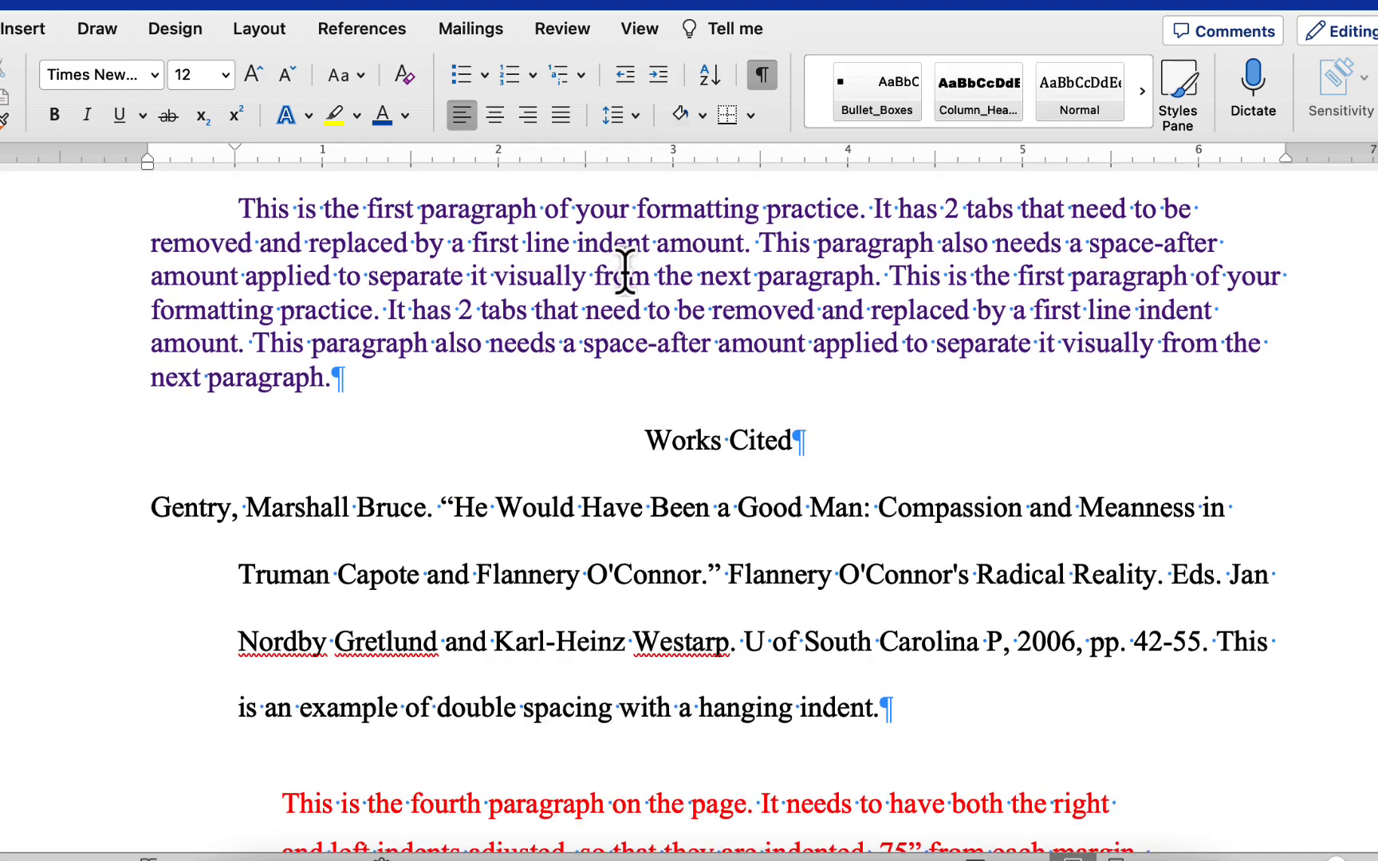
scroll(329, 457, down, 10)
scroll(691, 477, up, 10)
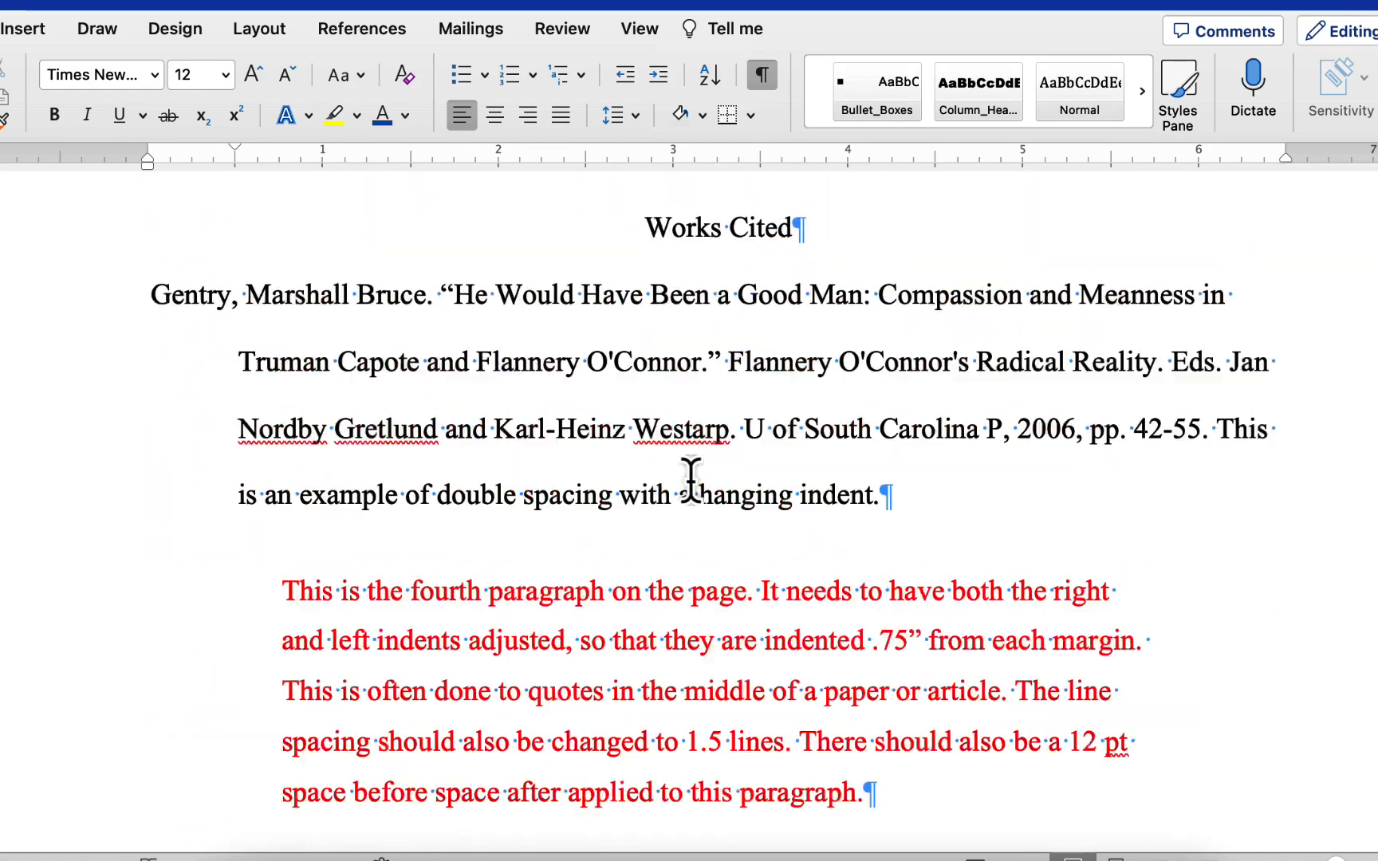
scroll(690, 479, down, 6)
scroll(691, 478, down, 8)
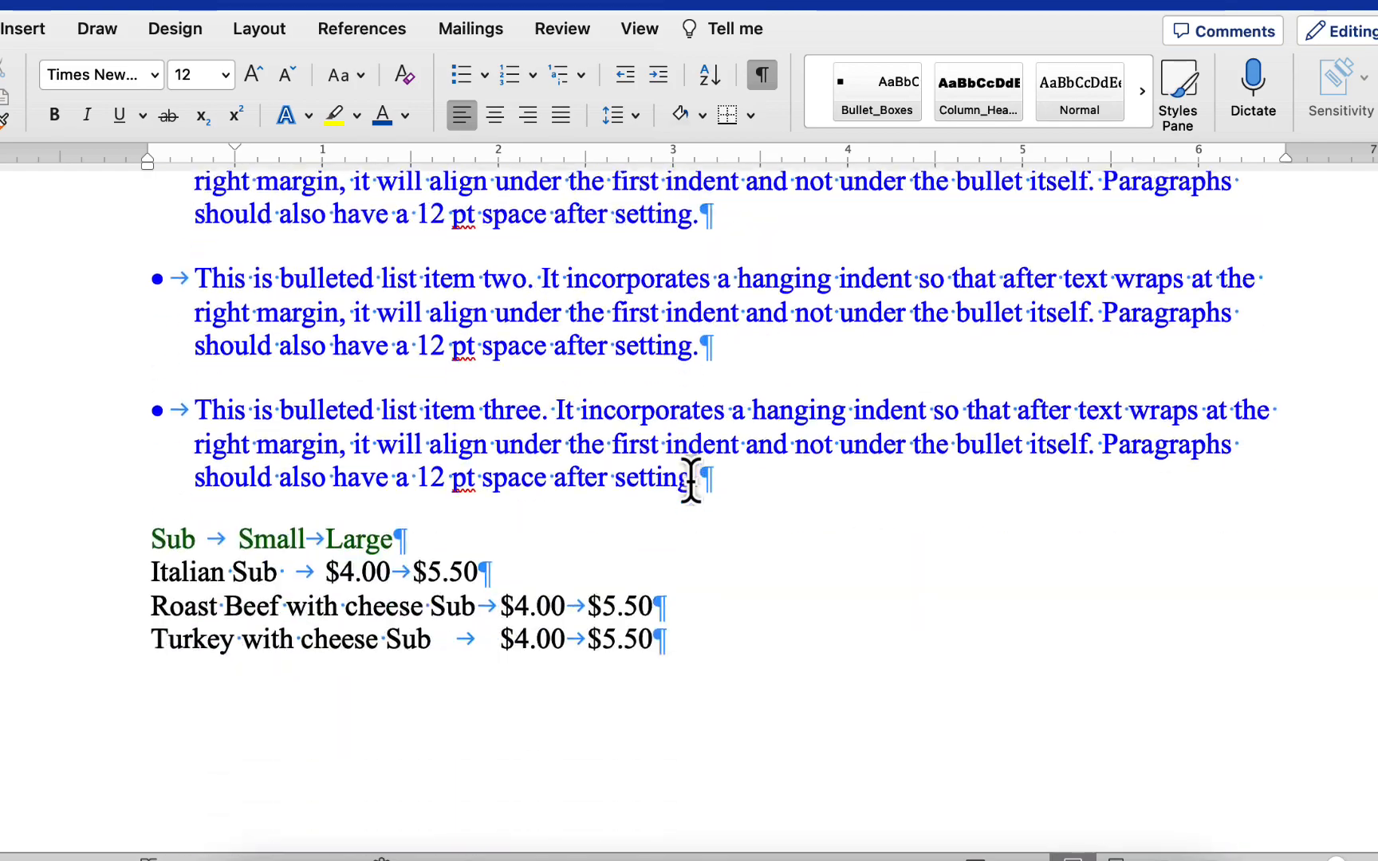
scroll(648, 477, up, 10)
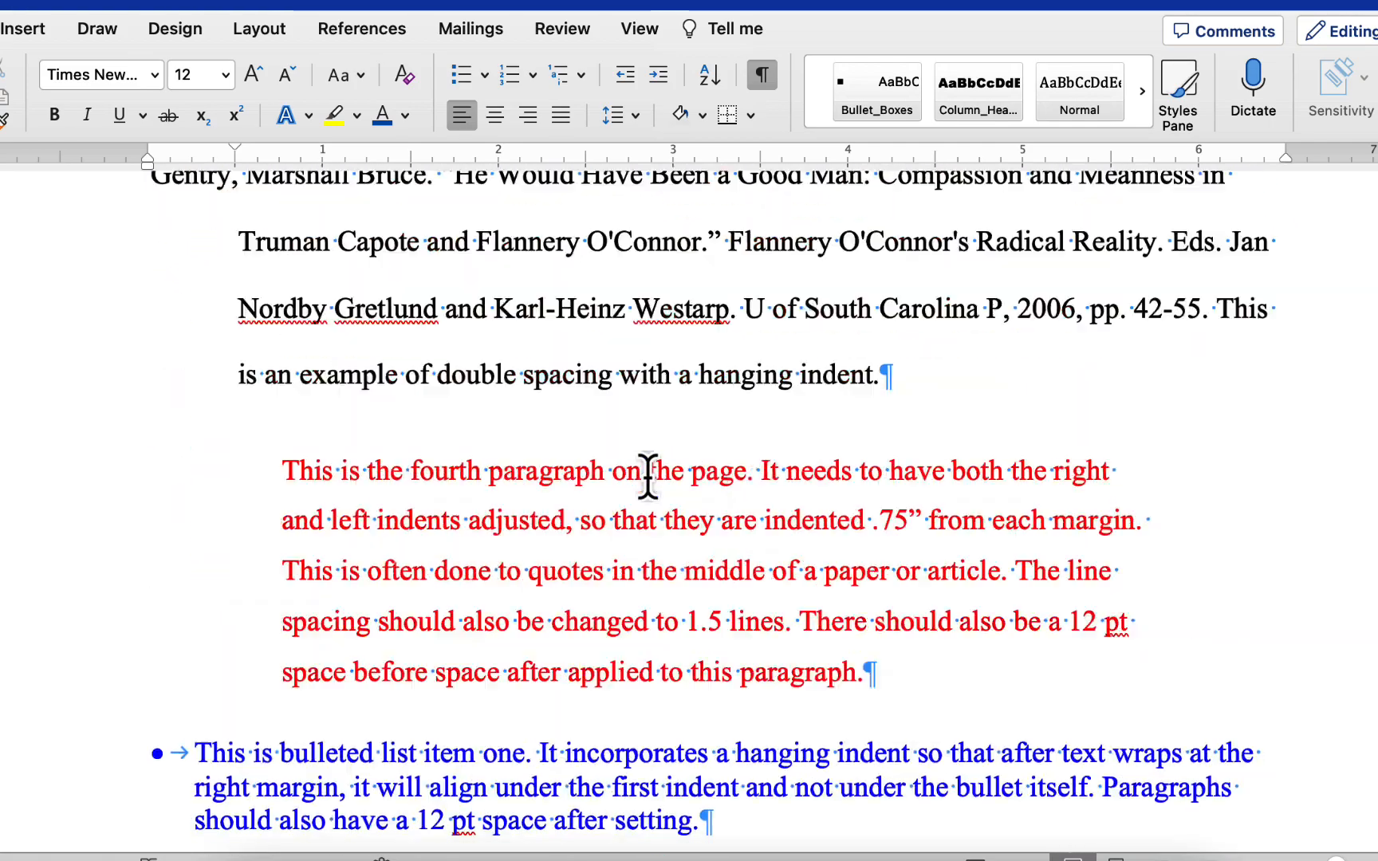
scroll(650, 471, down, 4)
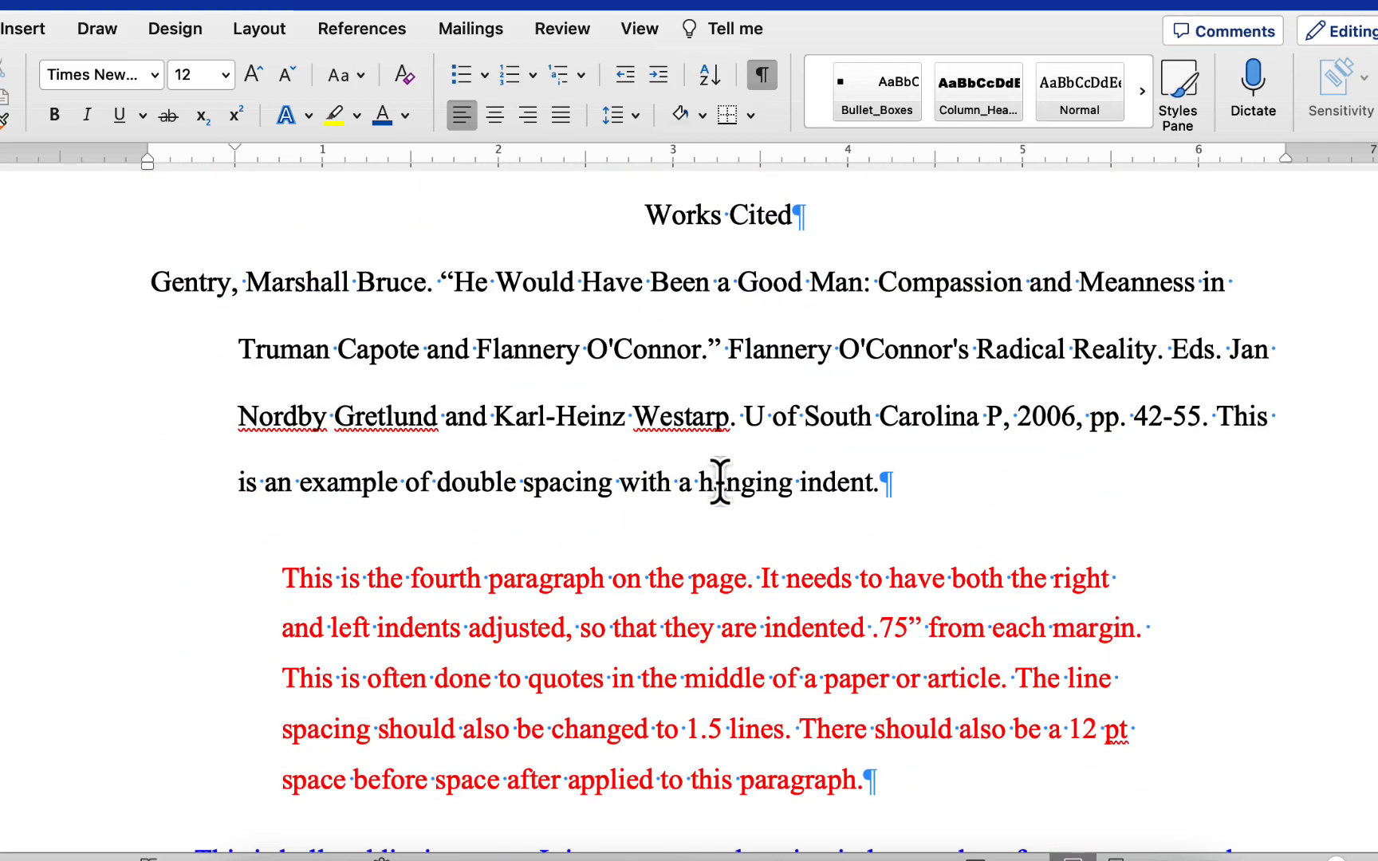
Format the green "Sub Small Large" heading line as 14 pt bold italic.
scroll(717, 483, down, 8)
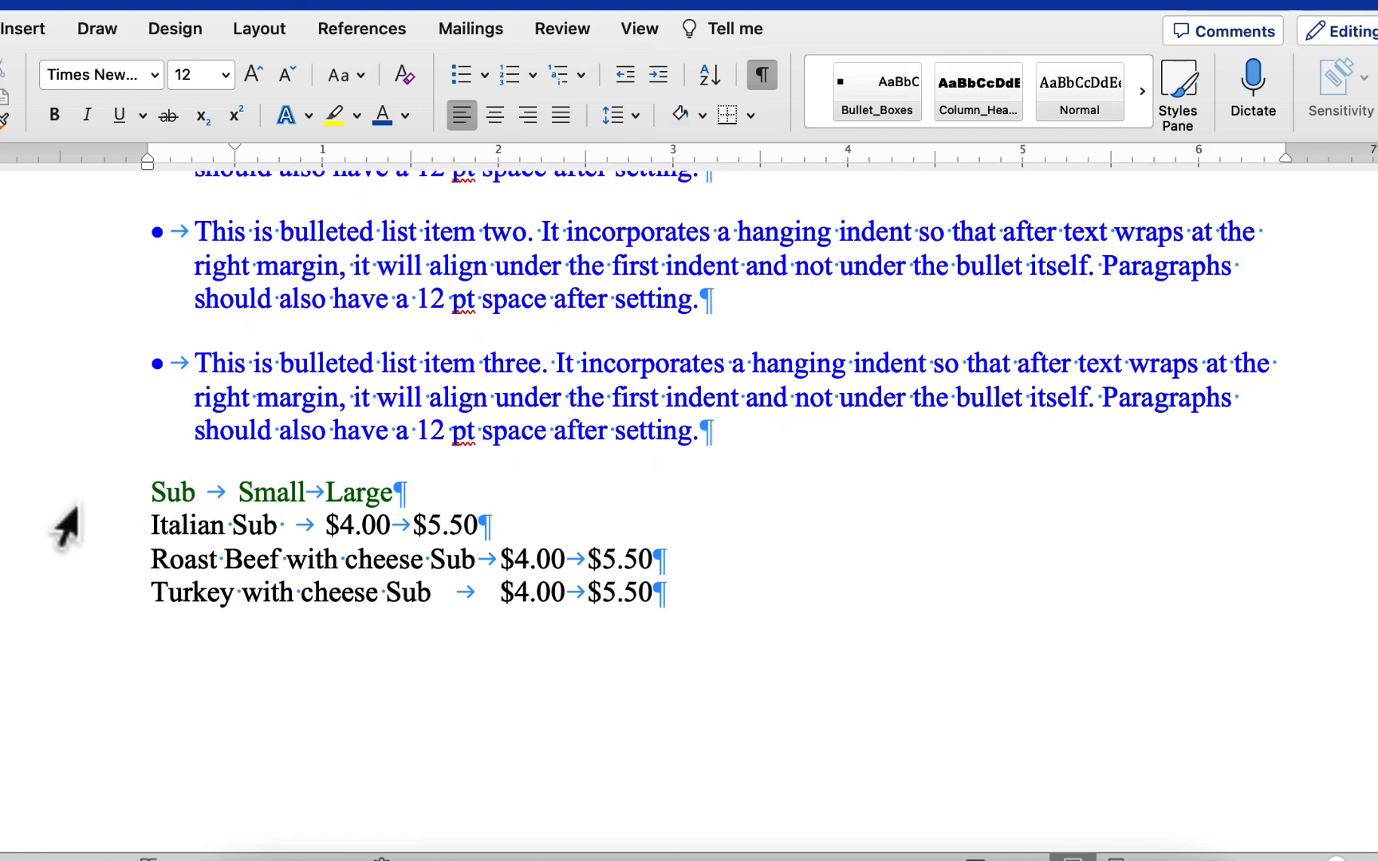
click(77, 505)
click(227, 75)
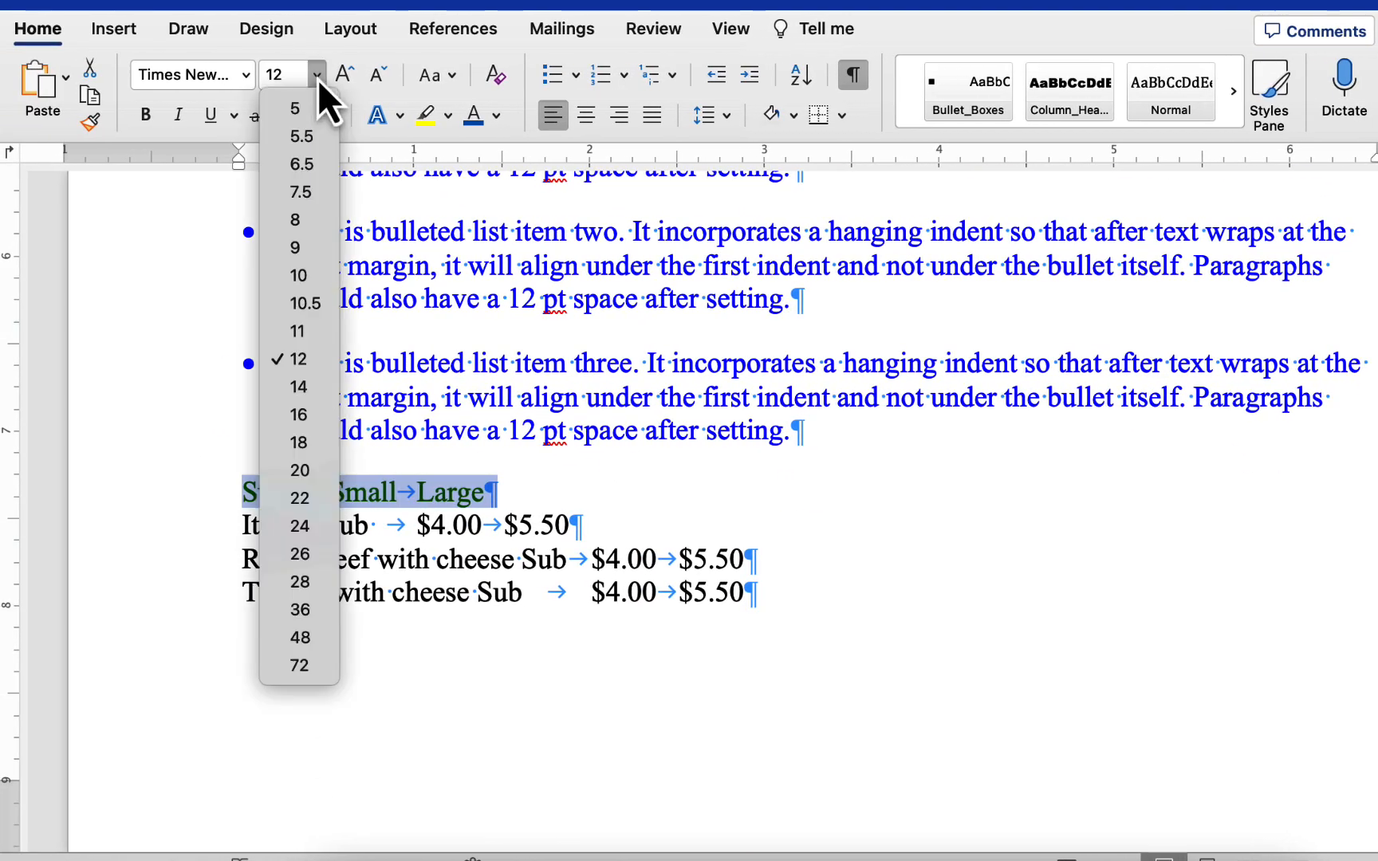
click(319, 387)
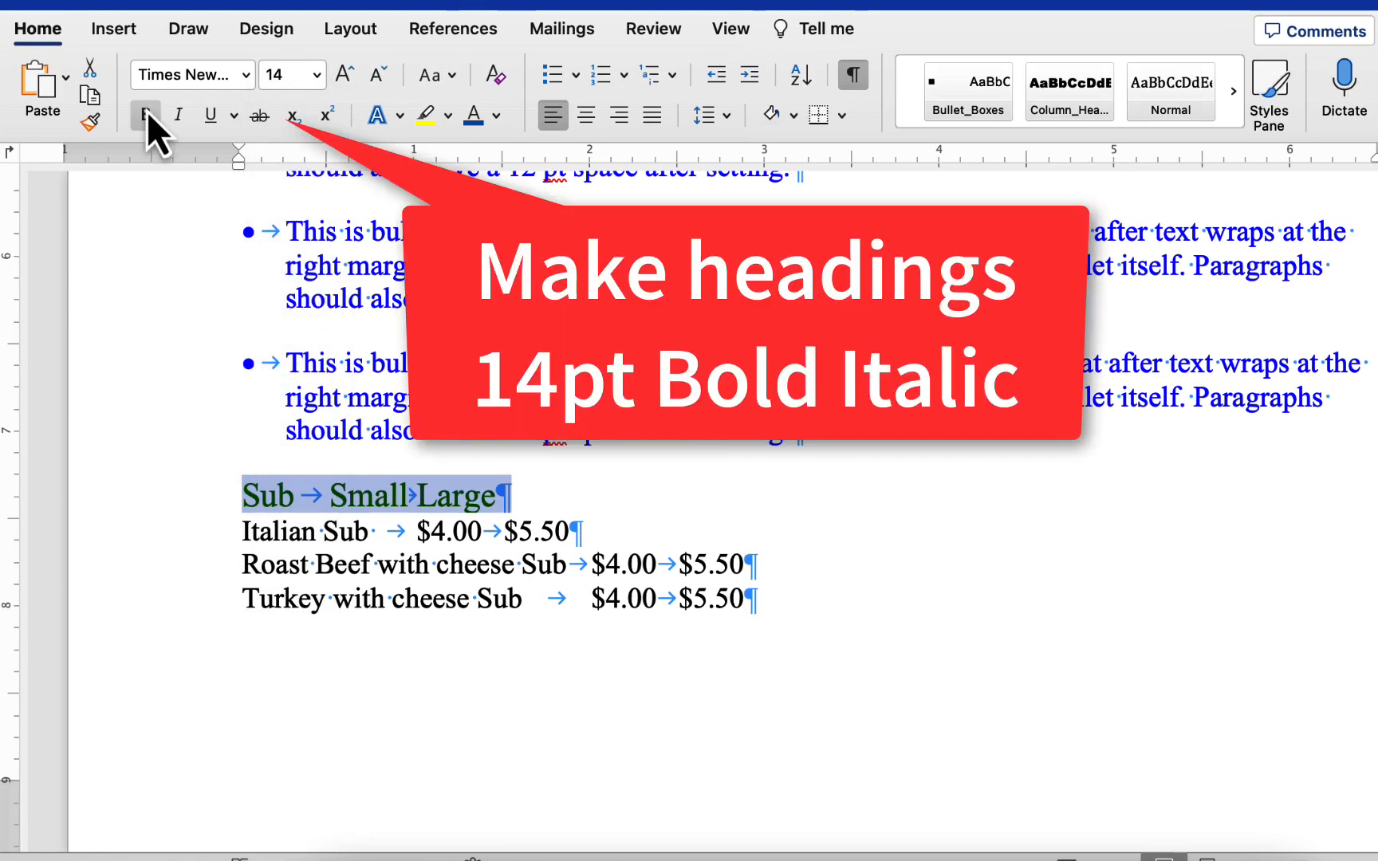
click(147, 114)
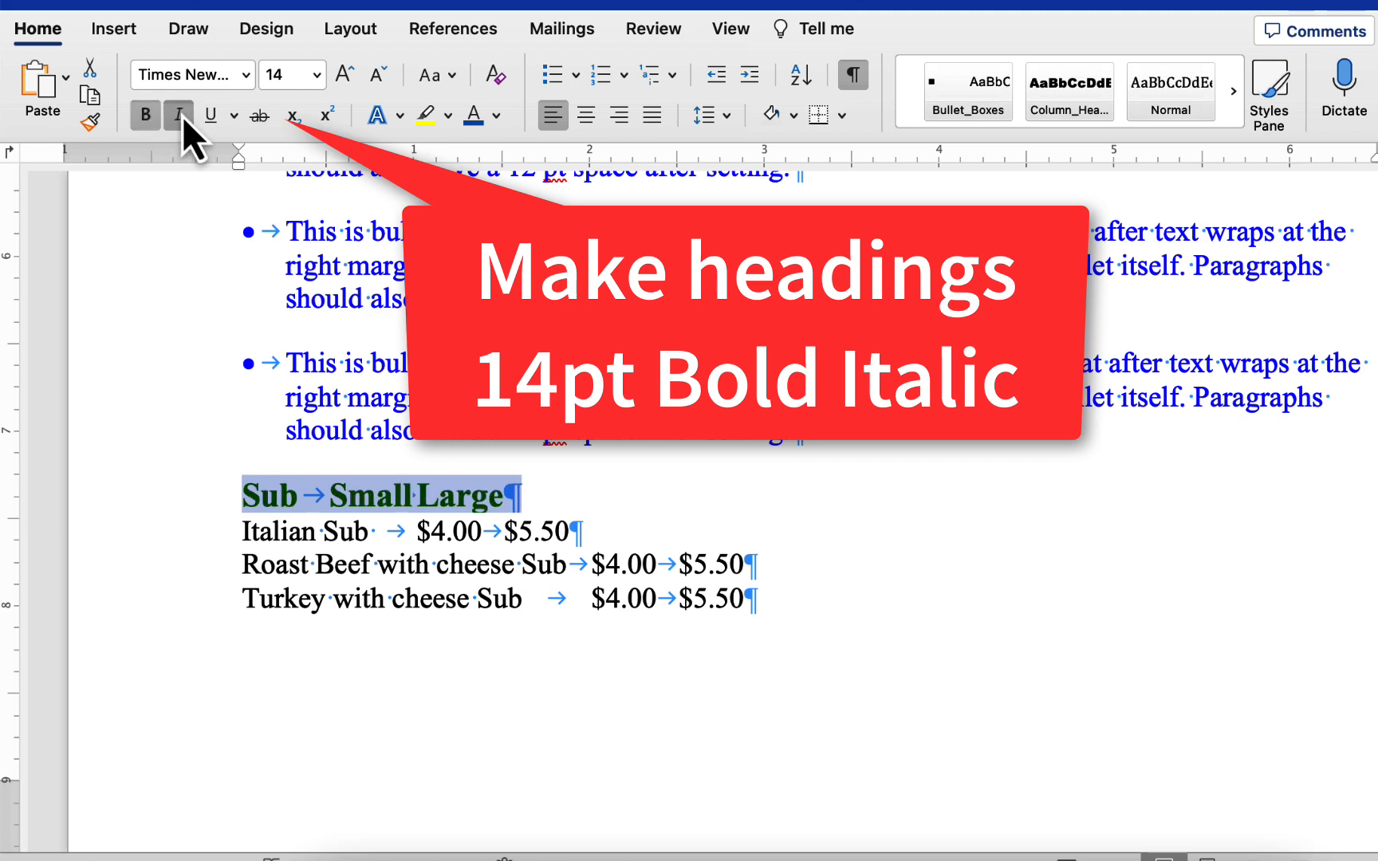
click(180, 114)
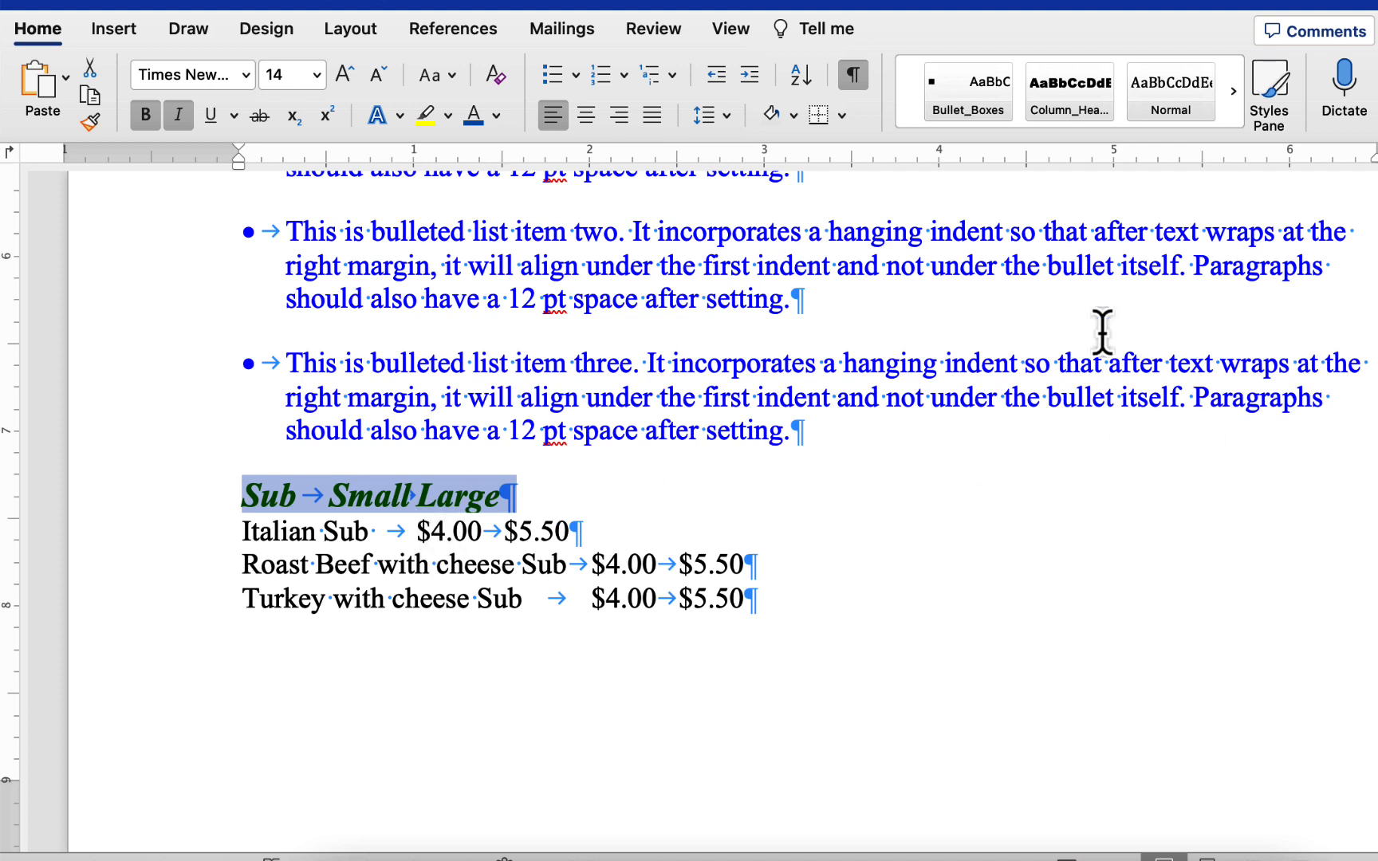
Add right-aligned tab stops without leaders at 5.25" and 6" to the "Sub Small Large" heading line.
click(727, 115)
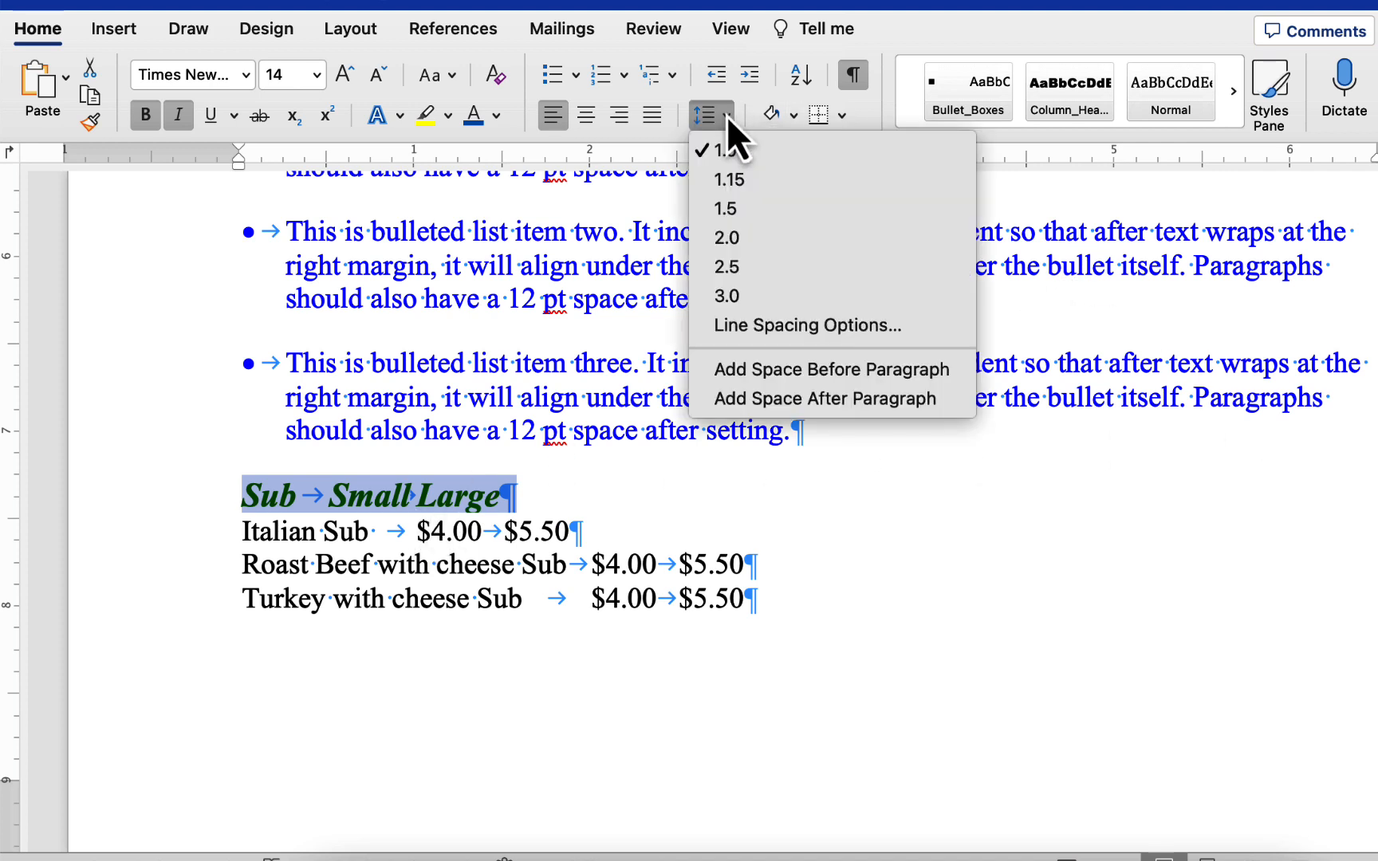
click(787, 333)
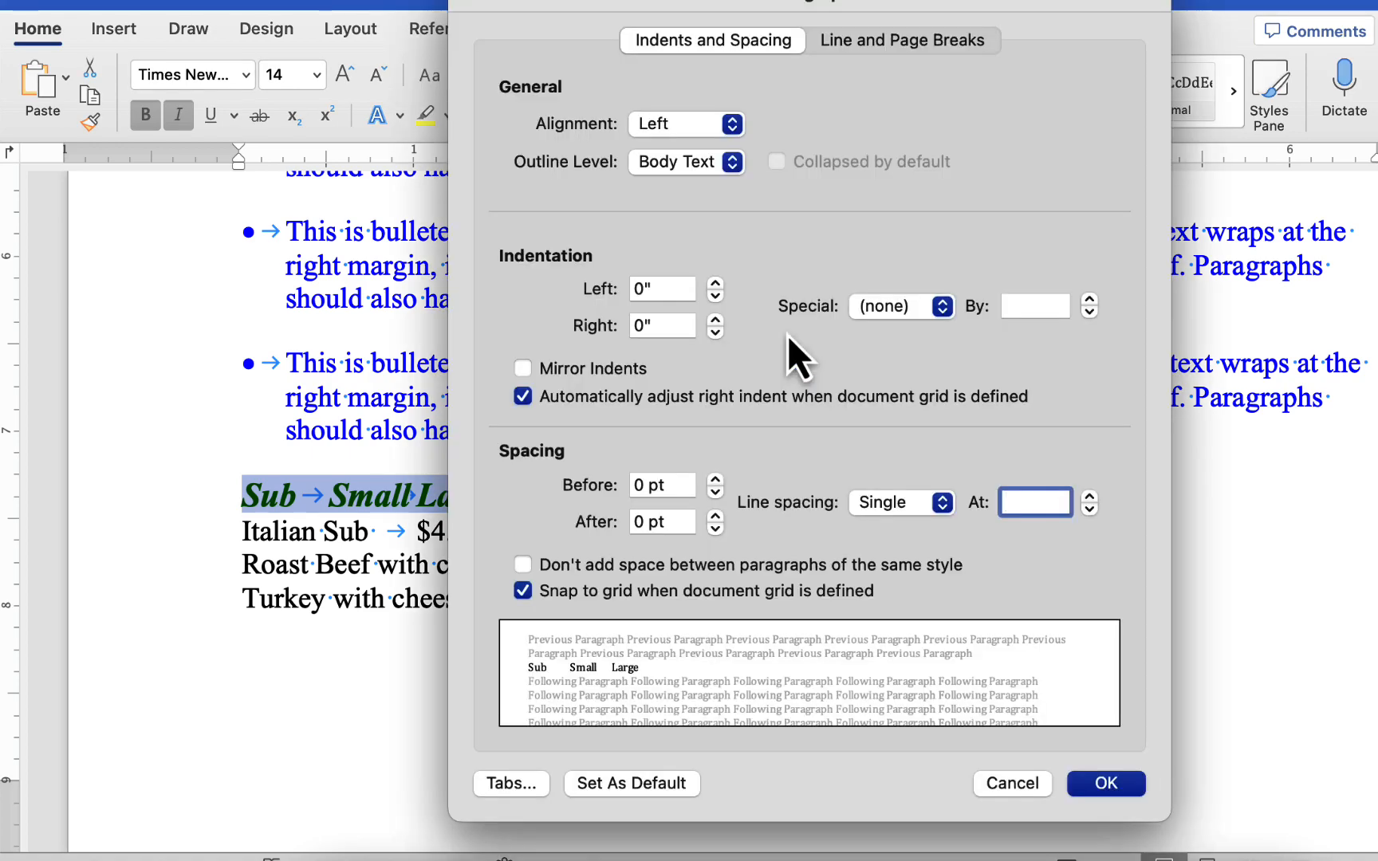
click(501, 787)
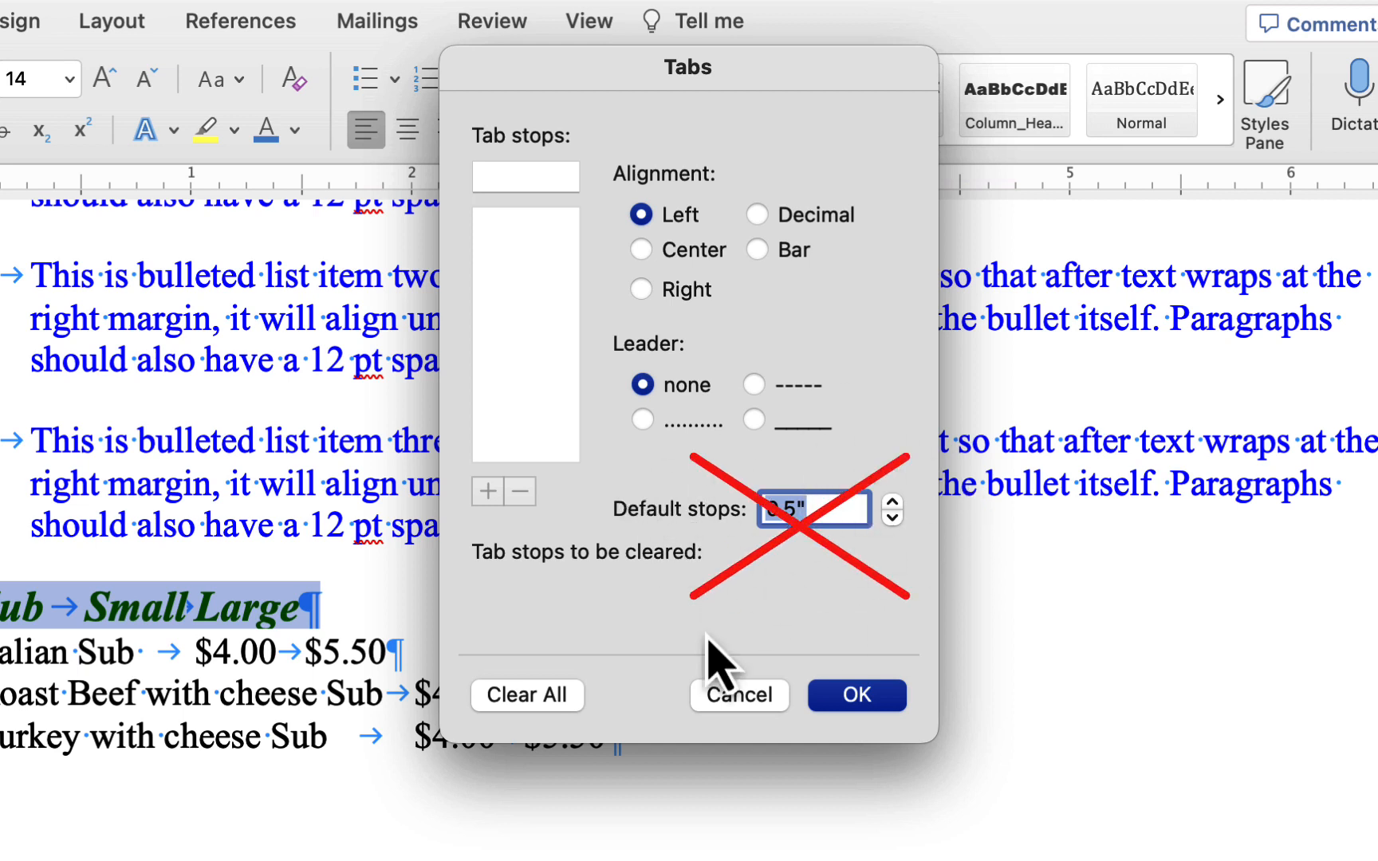
click(516, 177)
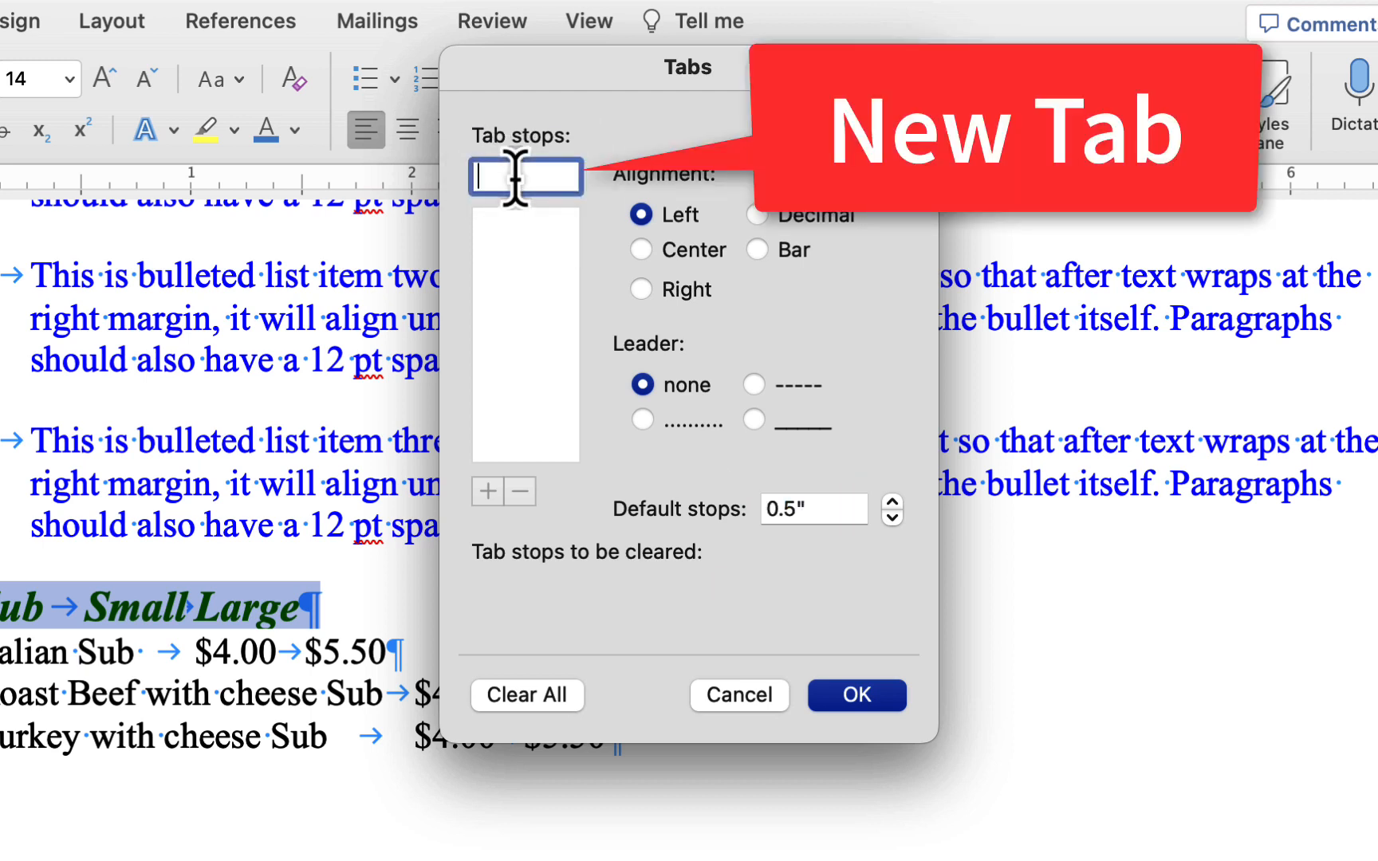
text(5.25)
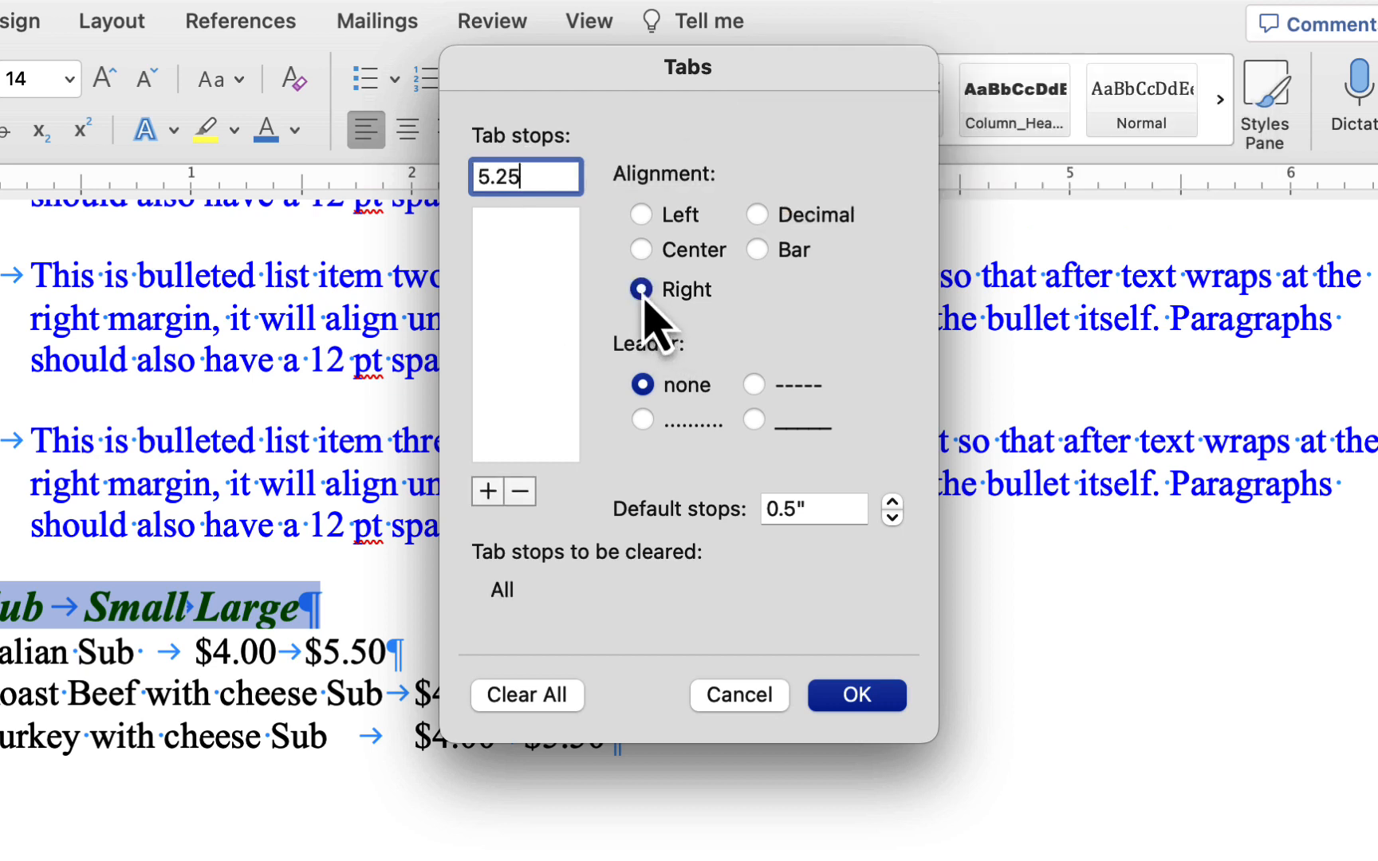
click(487, 491)
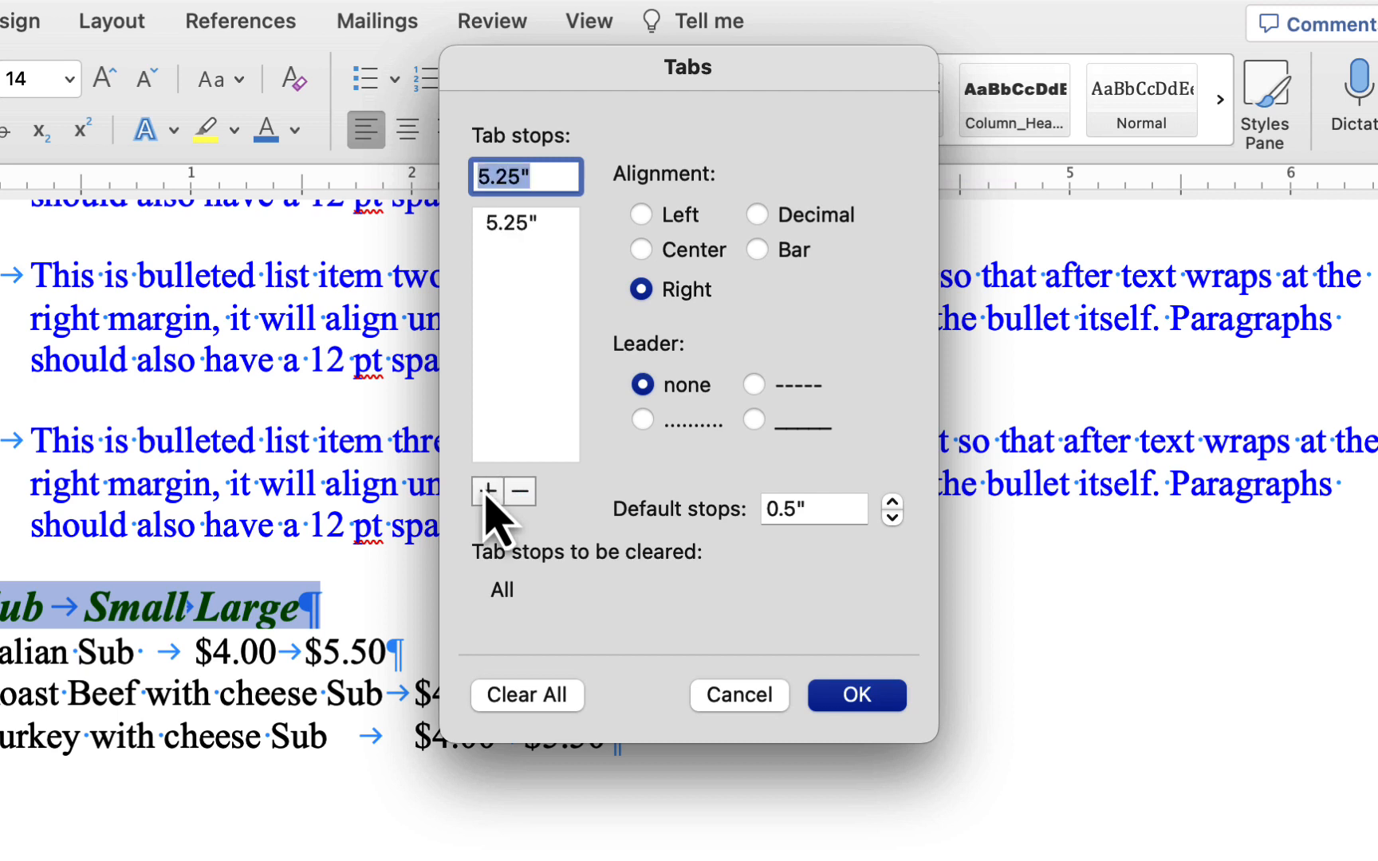
text(6)
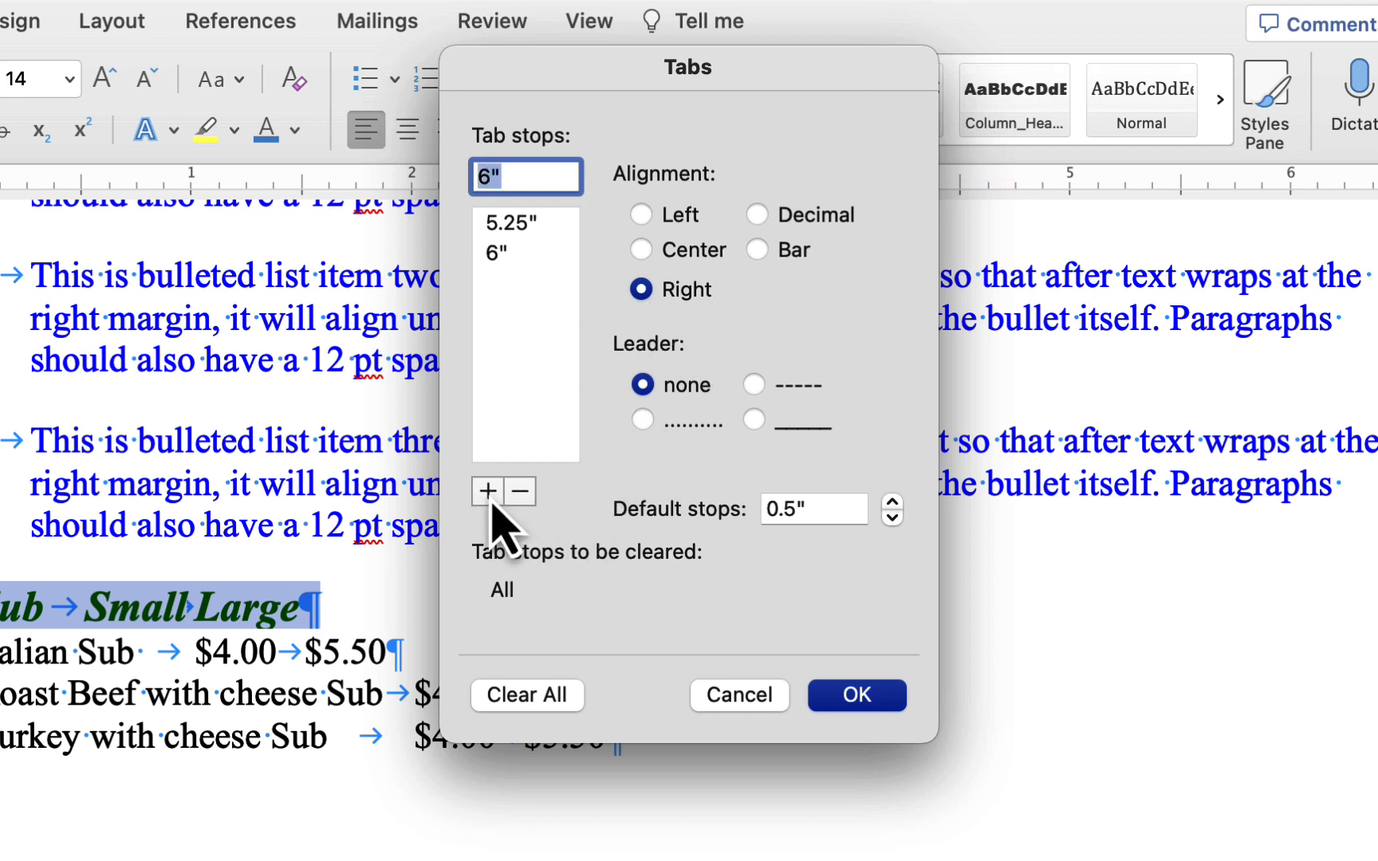
click(861, 701)
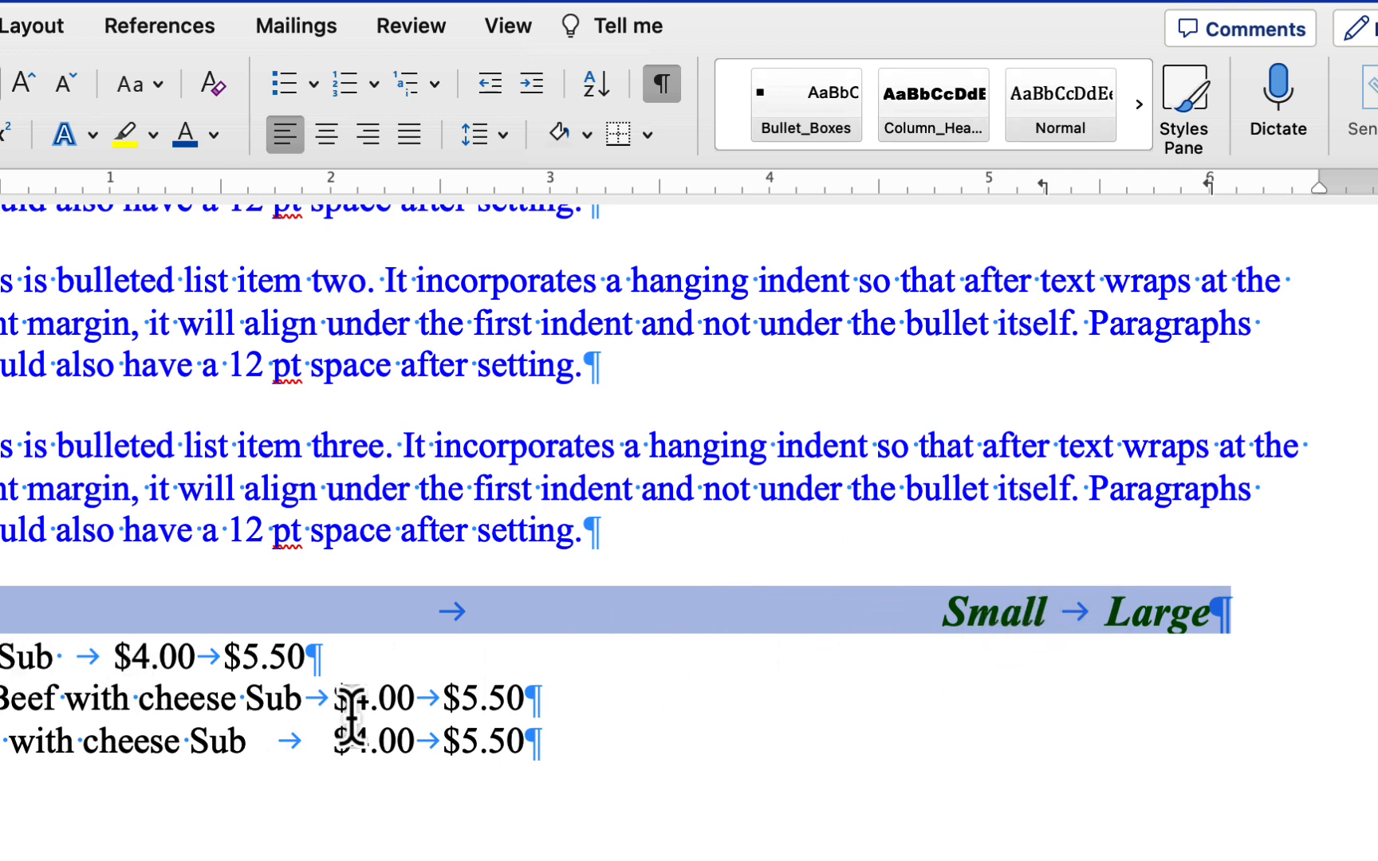
Set the spacing of the "Sub Small Large" heading line to 18 pt before and 6 pt after.
click(290, 3)
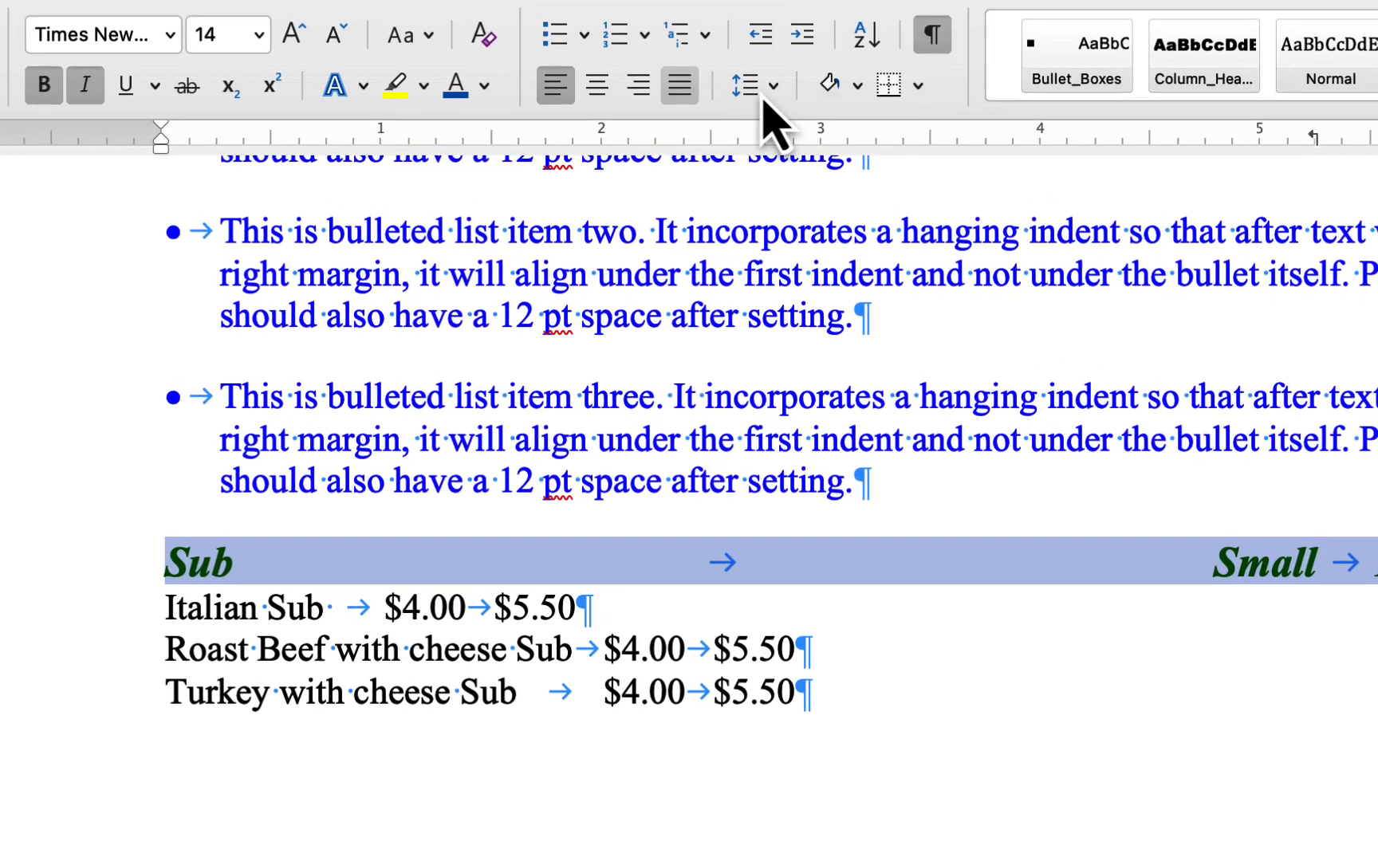
click(753, 87)
click(807, 380)
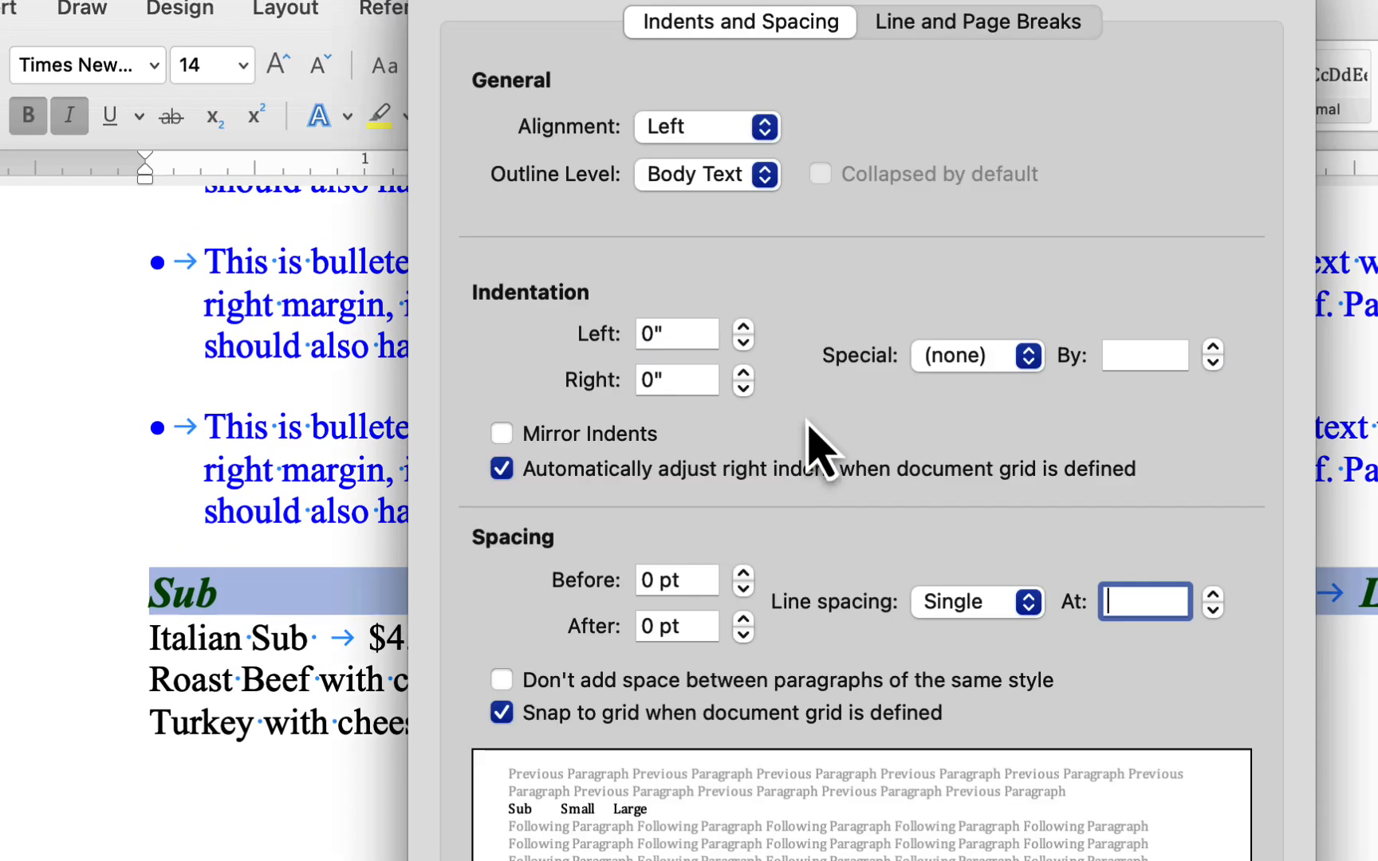
click(742, 572)
click(742, 571)
click(743, 571)
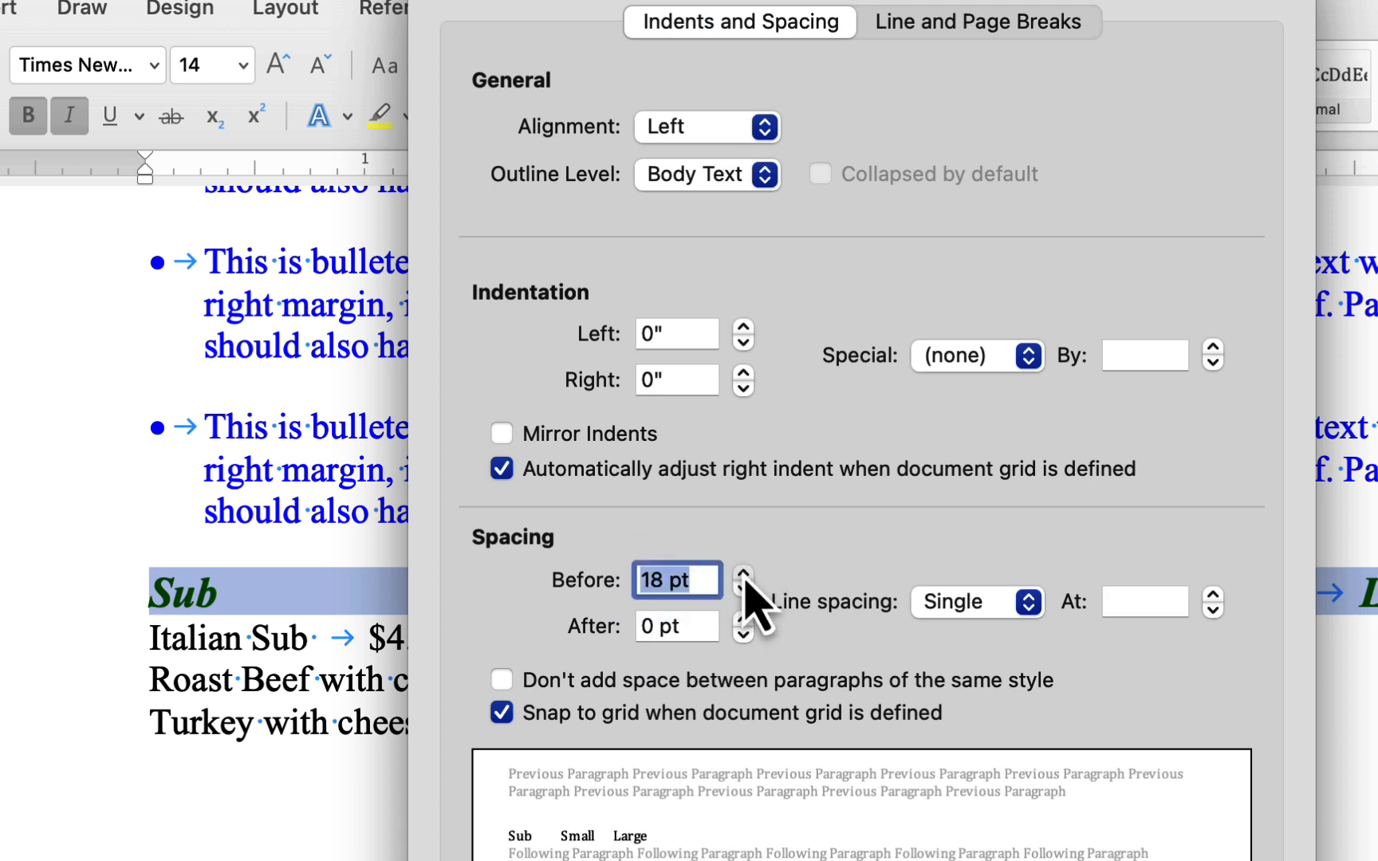
click(743, 572)
click(742, 588)
click(742, 619)
click(743, 620)
click(743, 636)
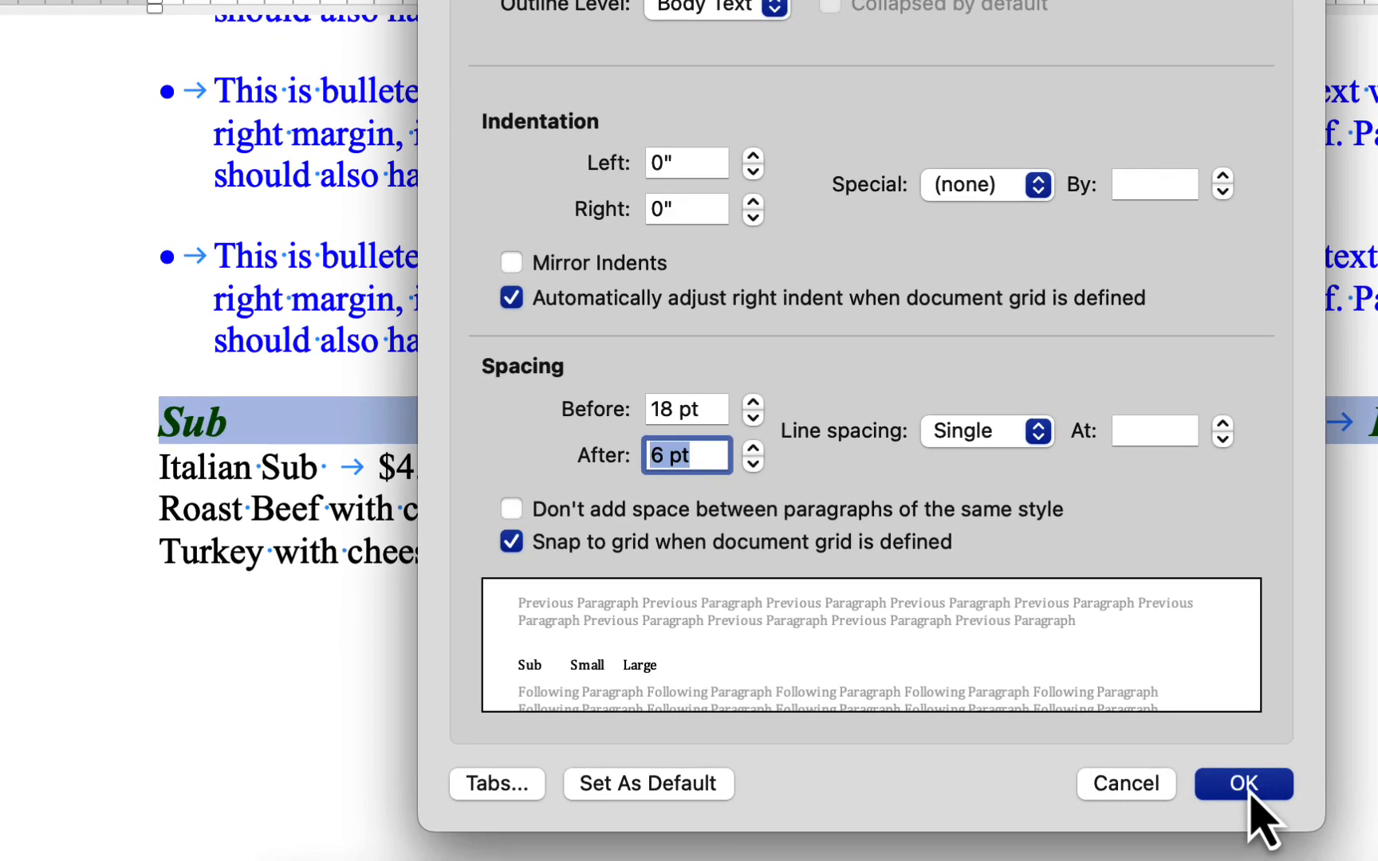
click(1241, 790)
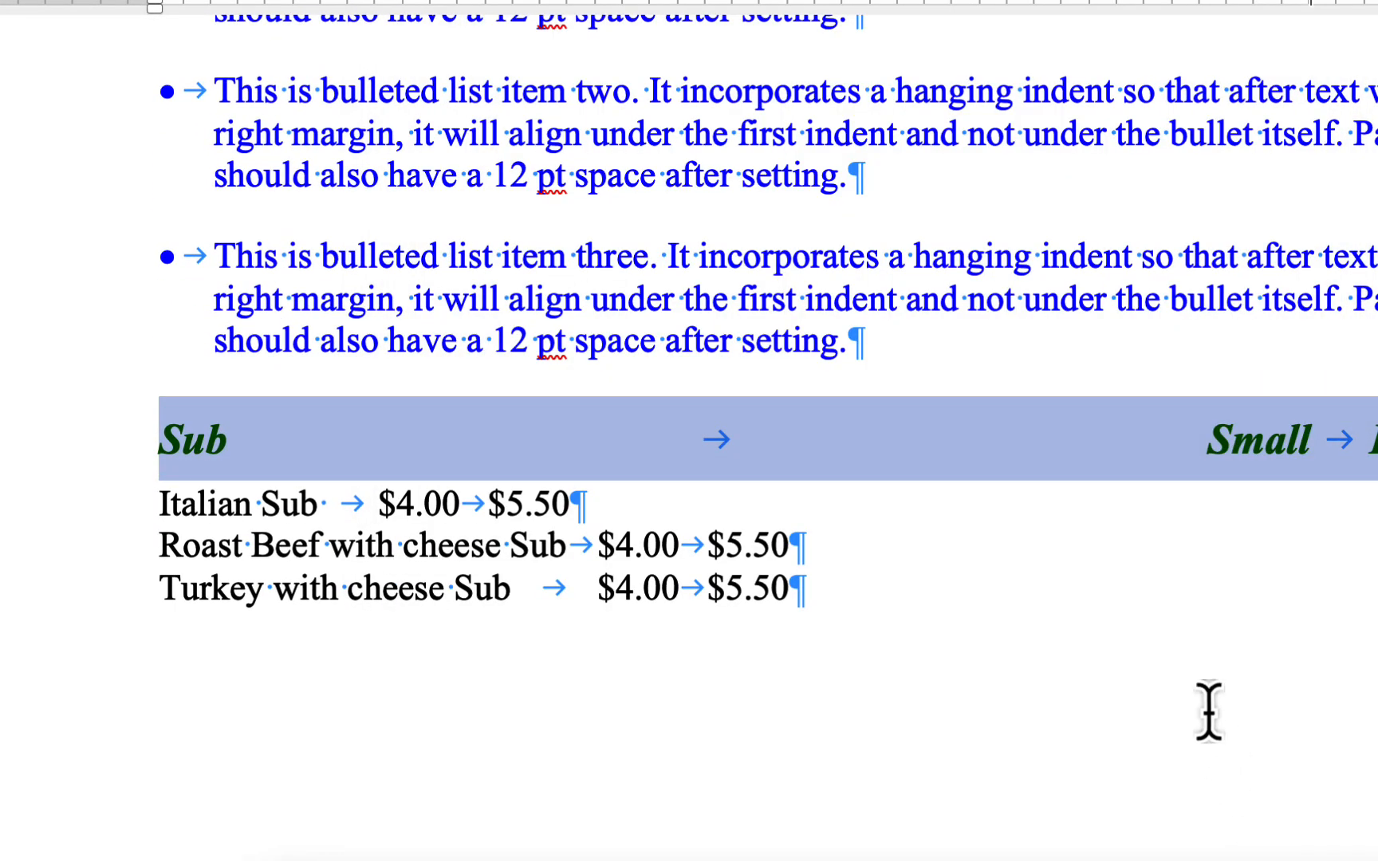
click(762, 500)
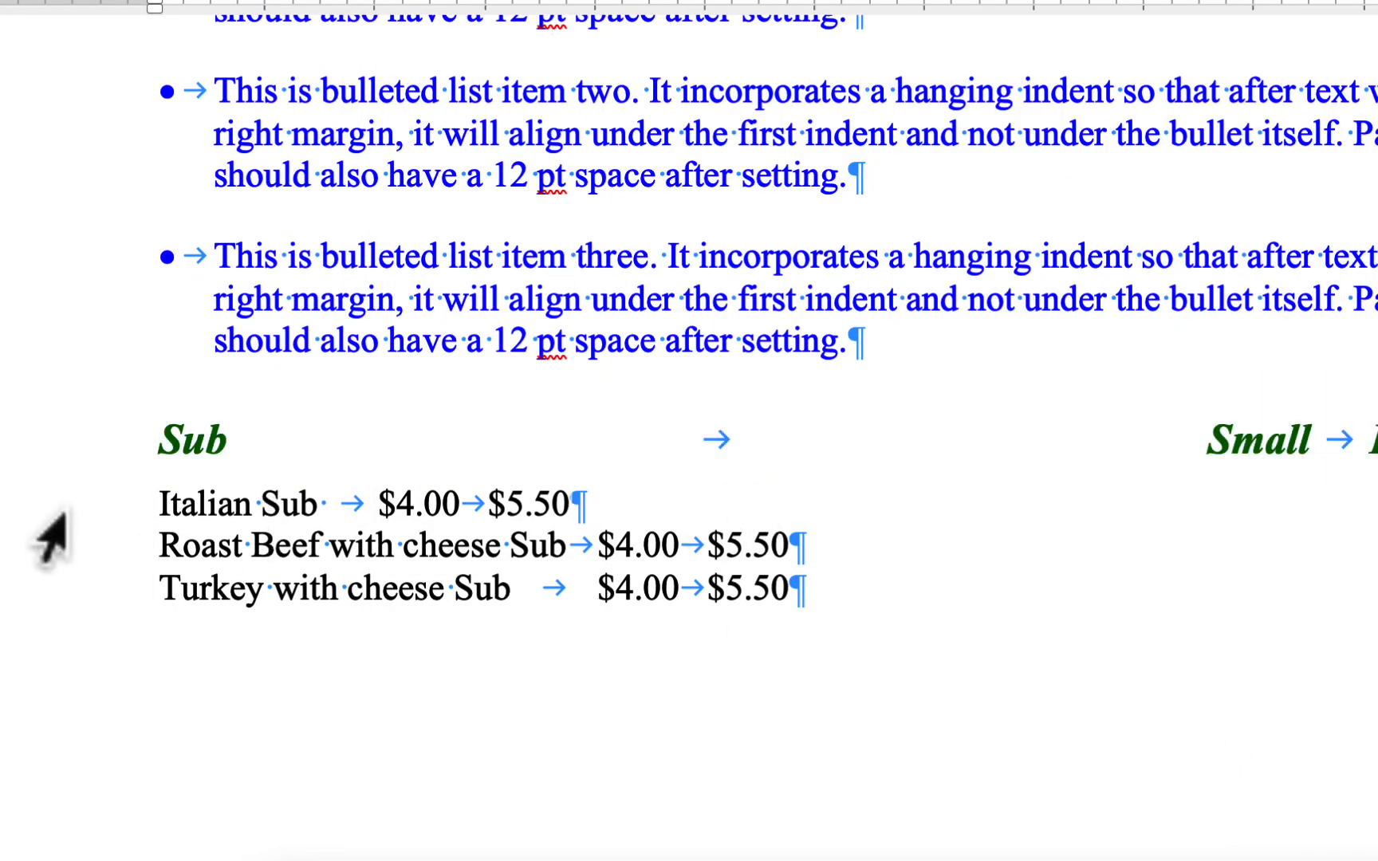
drag(62, 514, 62, 587)
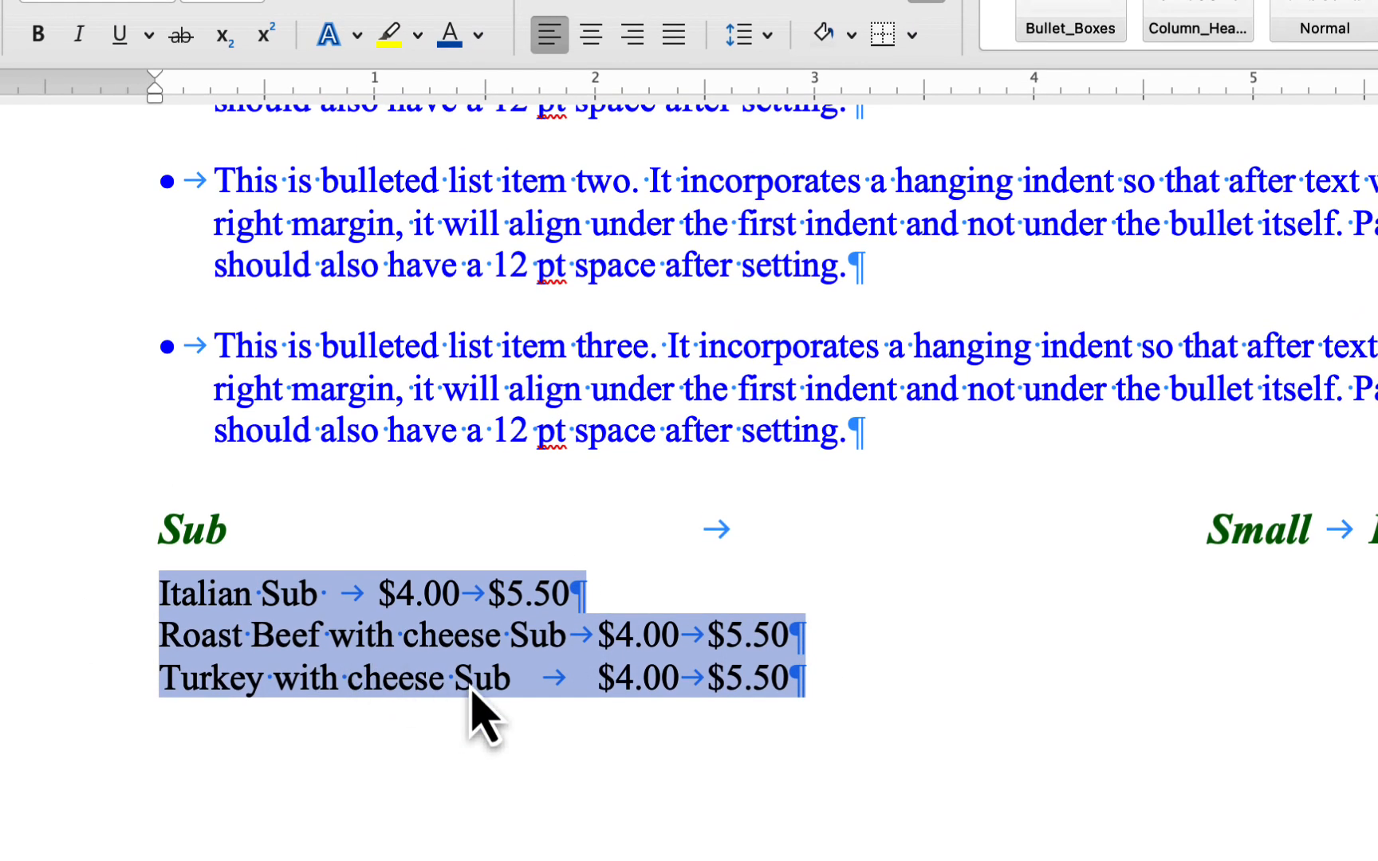
drag(397, 582, 452, 680)
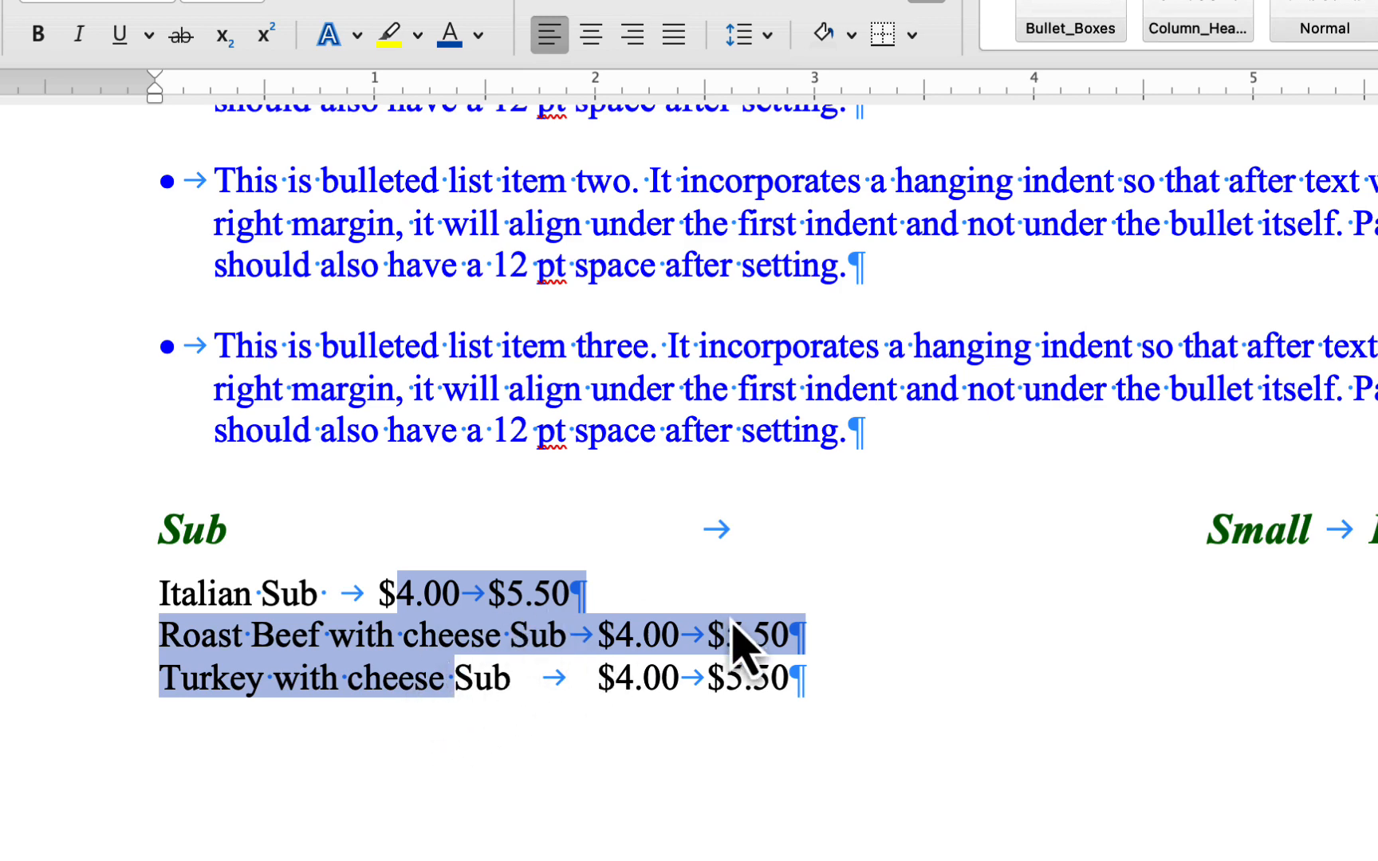
click(771, 638)
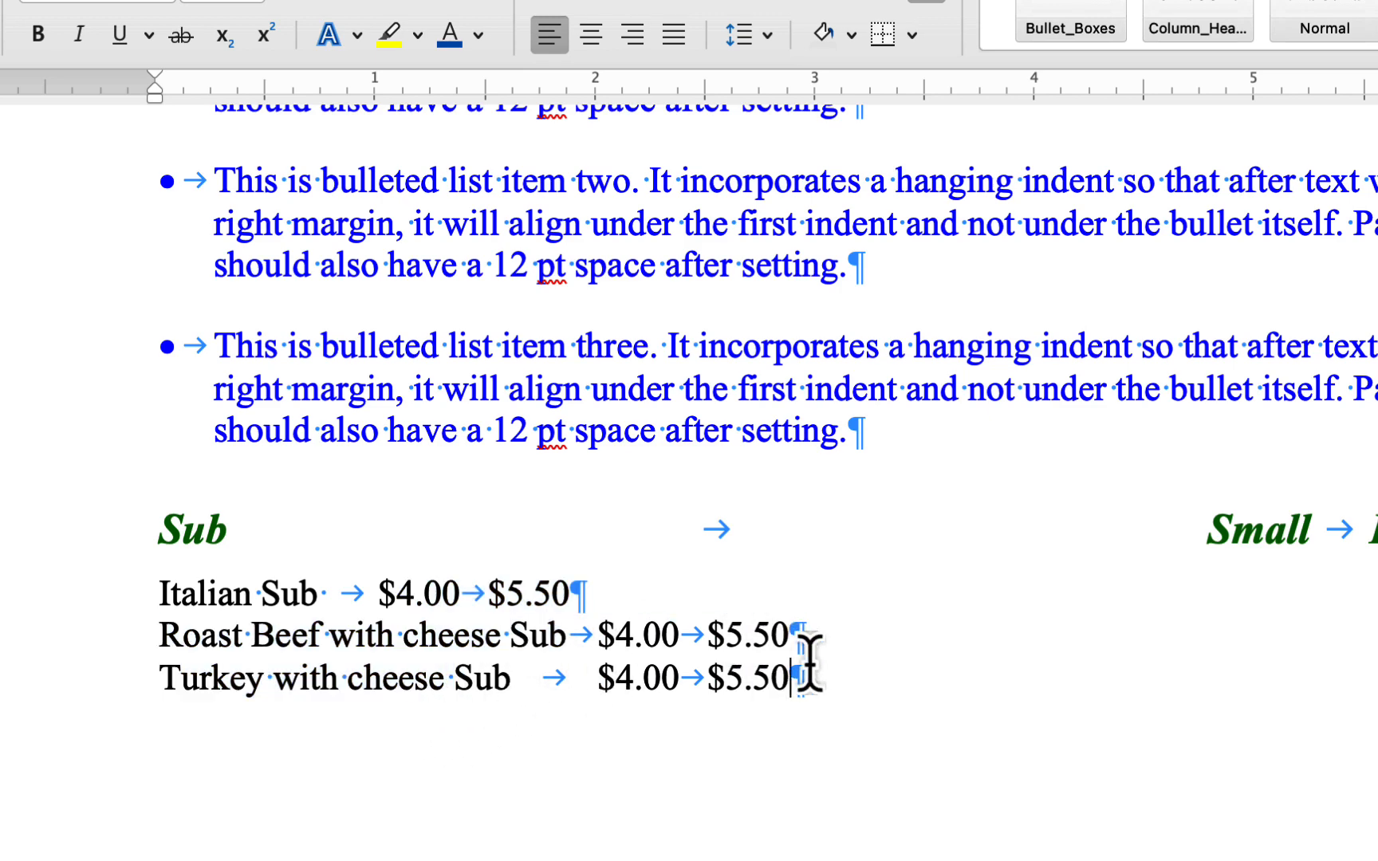
key(super+a)
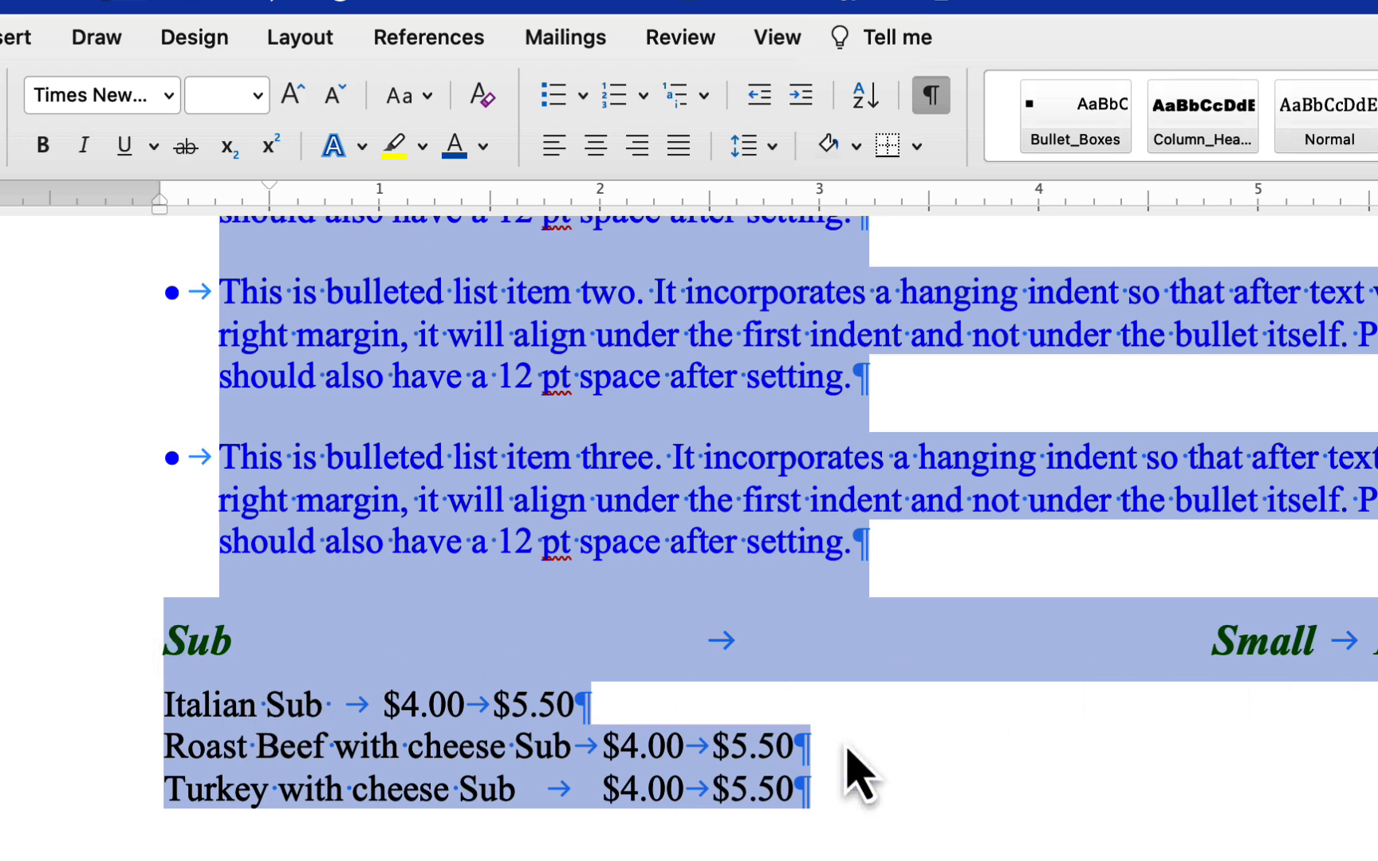
click(808, 792)
drag(793, 789, 409, 747)
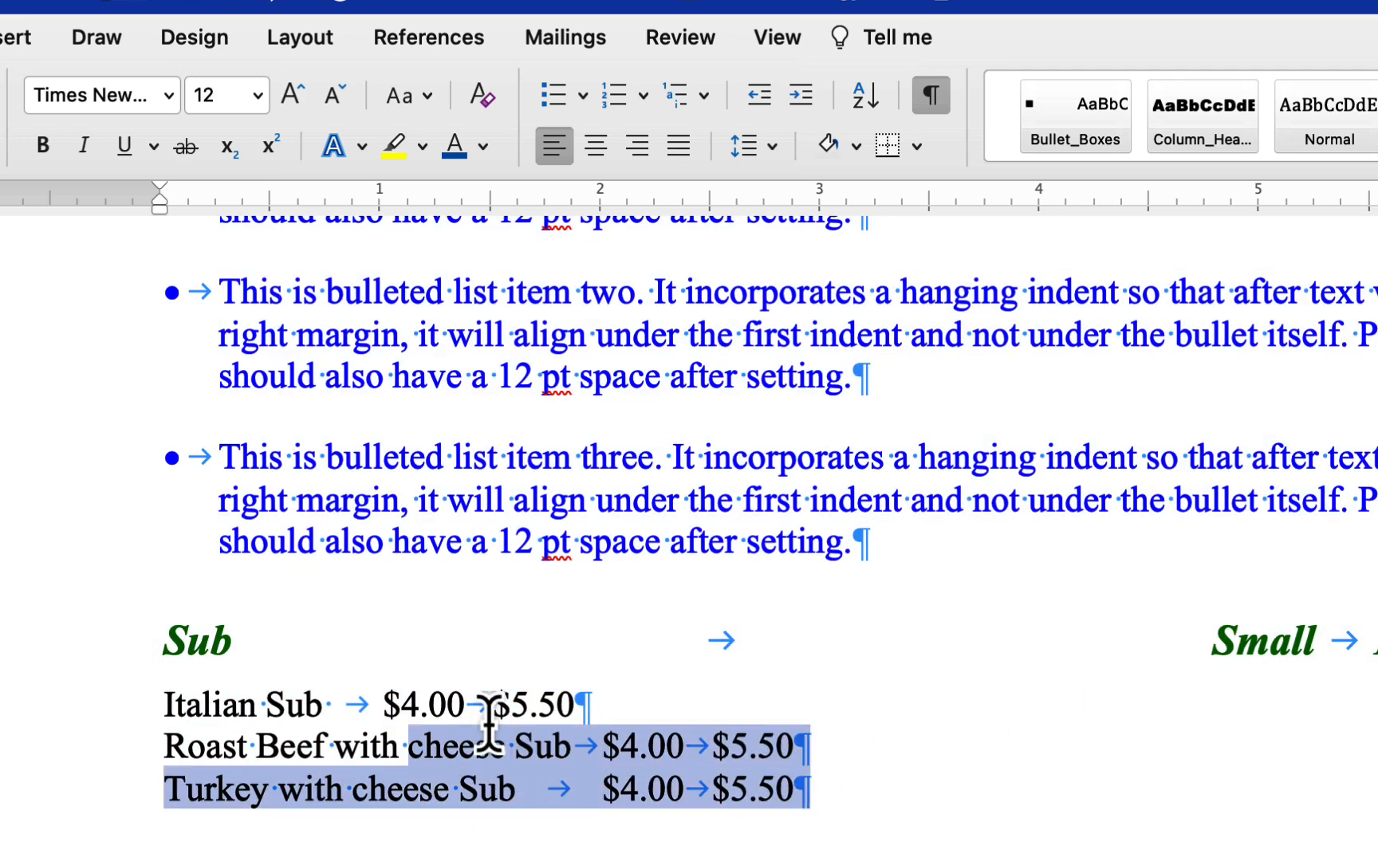
click(498, 772)
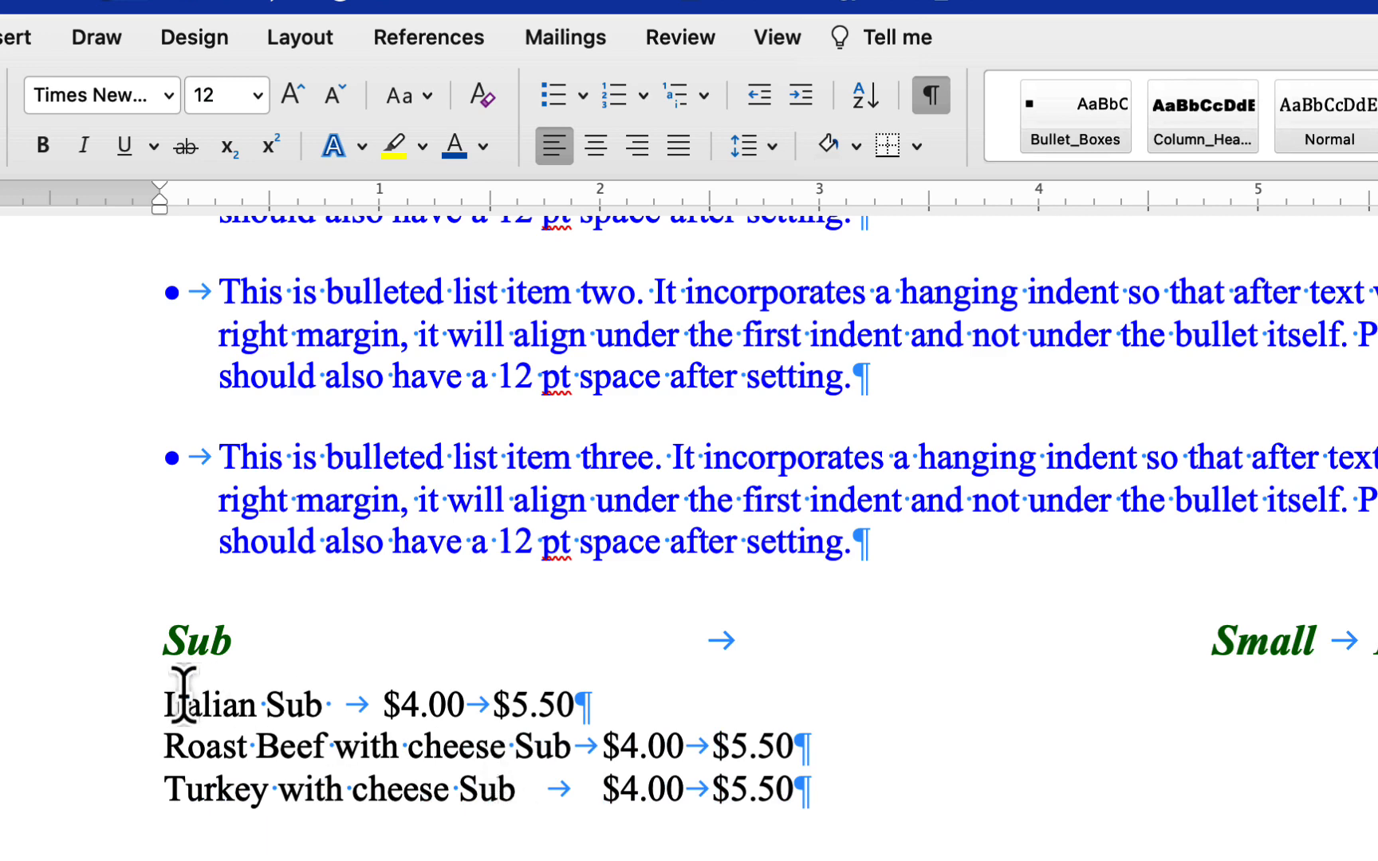
Set the spacing after the Italian, Roast Beef and Turkey sub lines to 6 pt.
drag(108, 705, 110, 788)
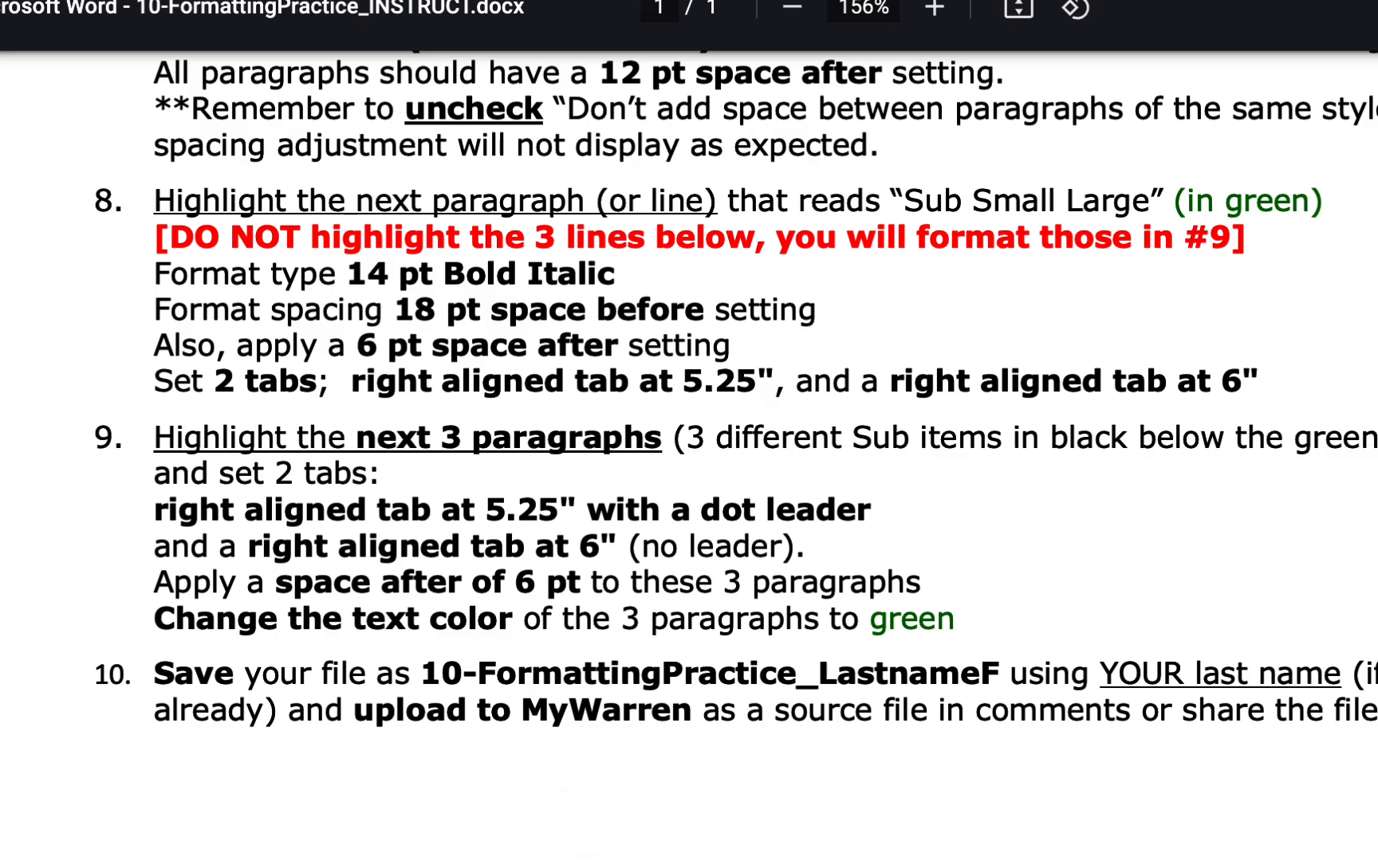
click(510, 859)
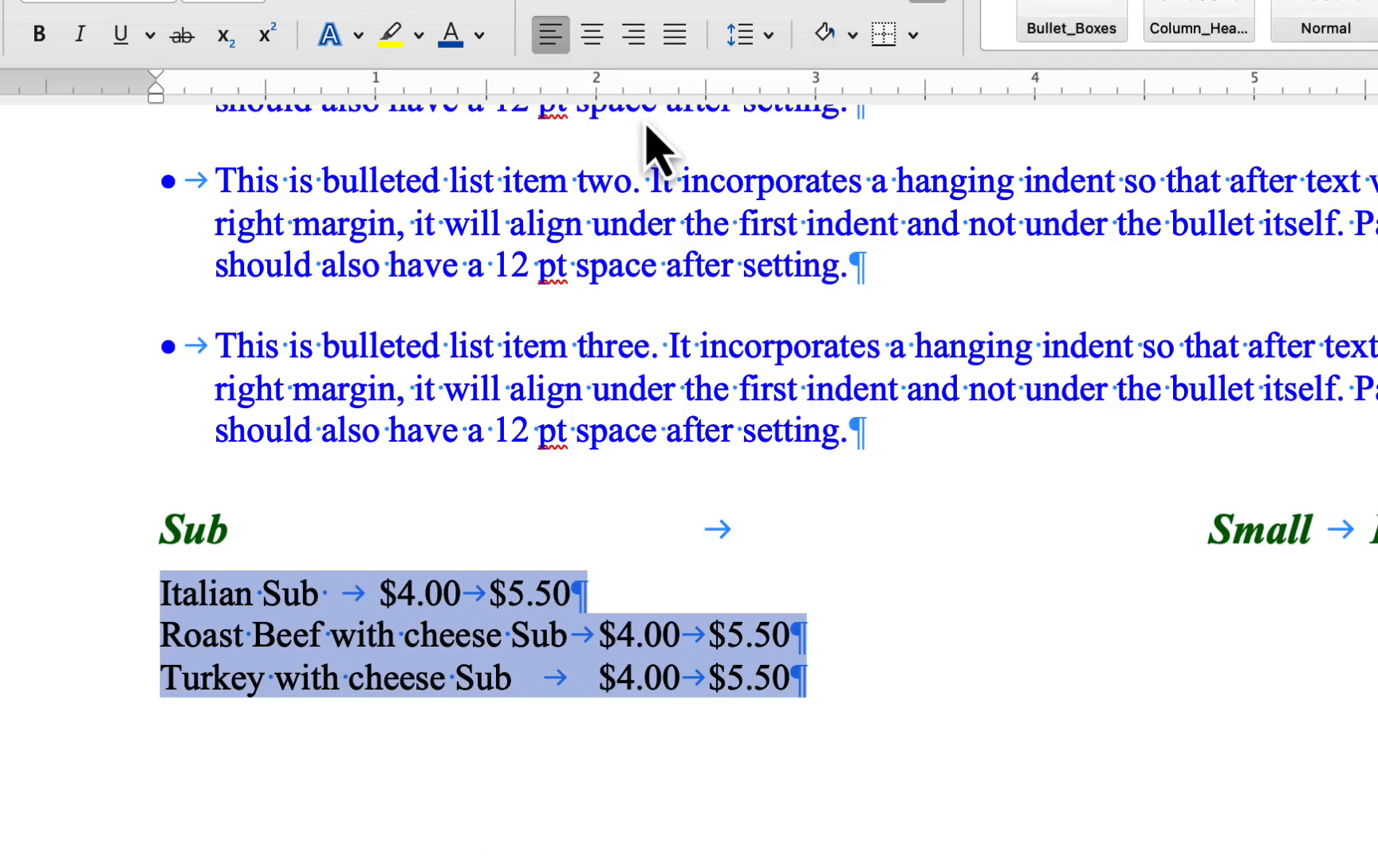
click(768, 40)
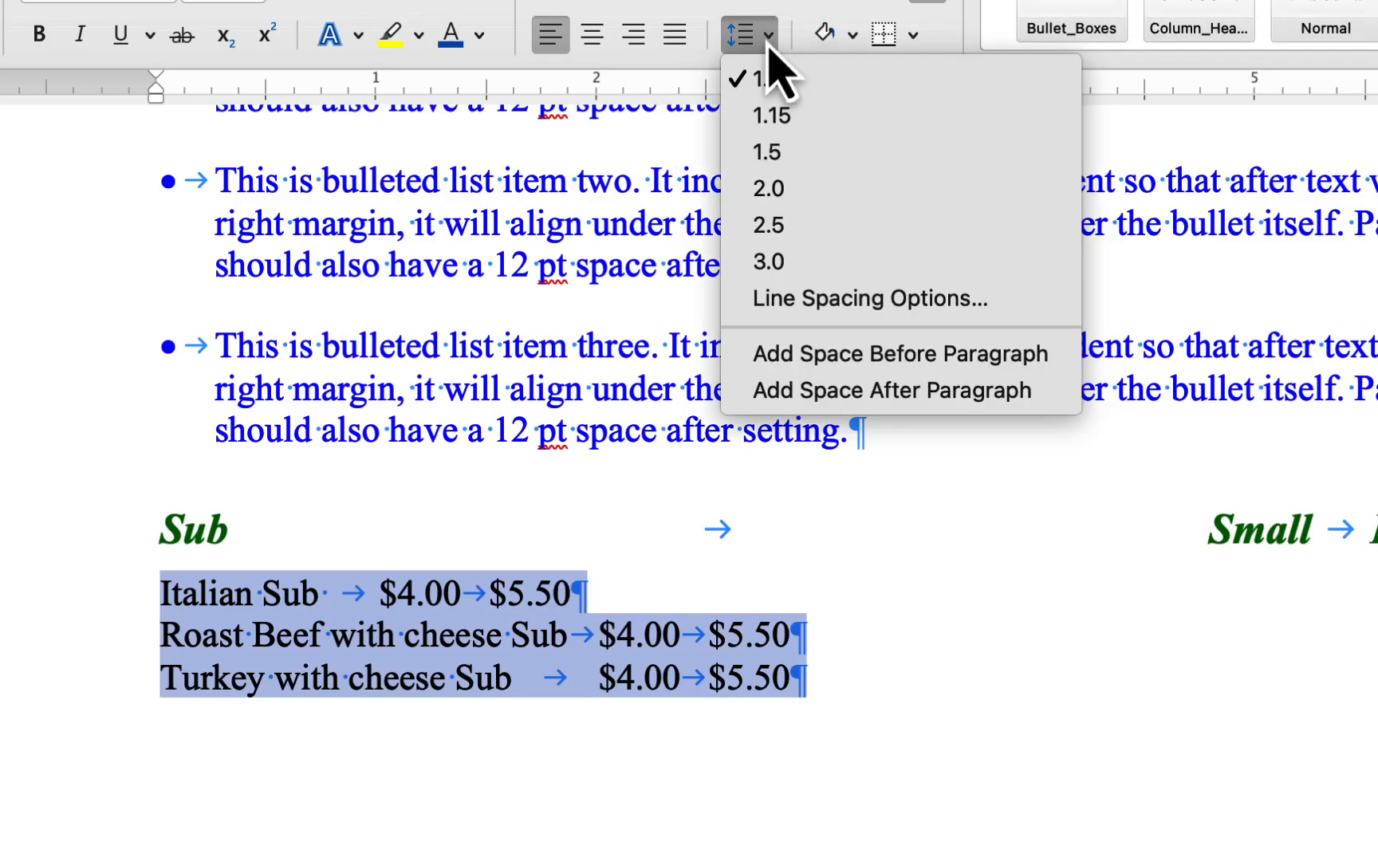
click(863, 303)
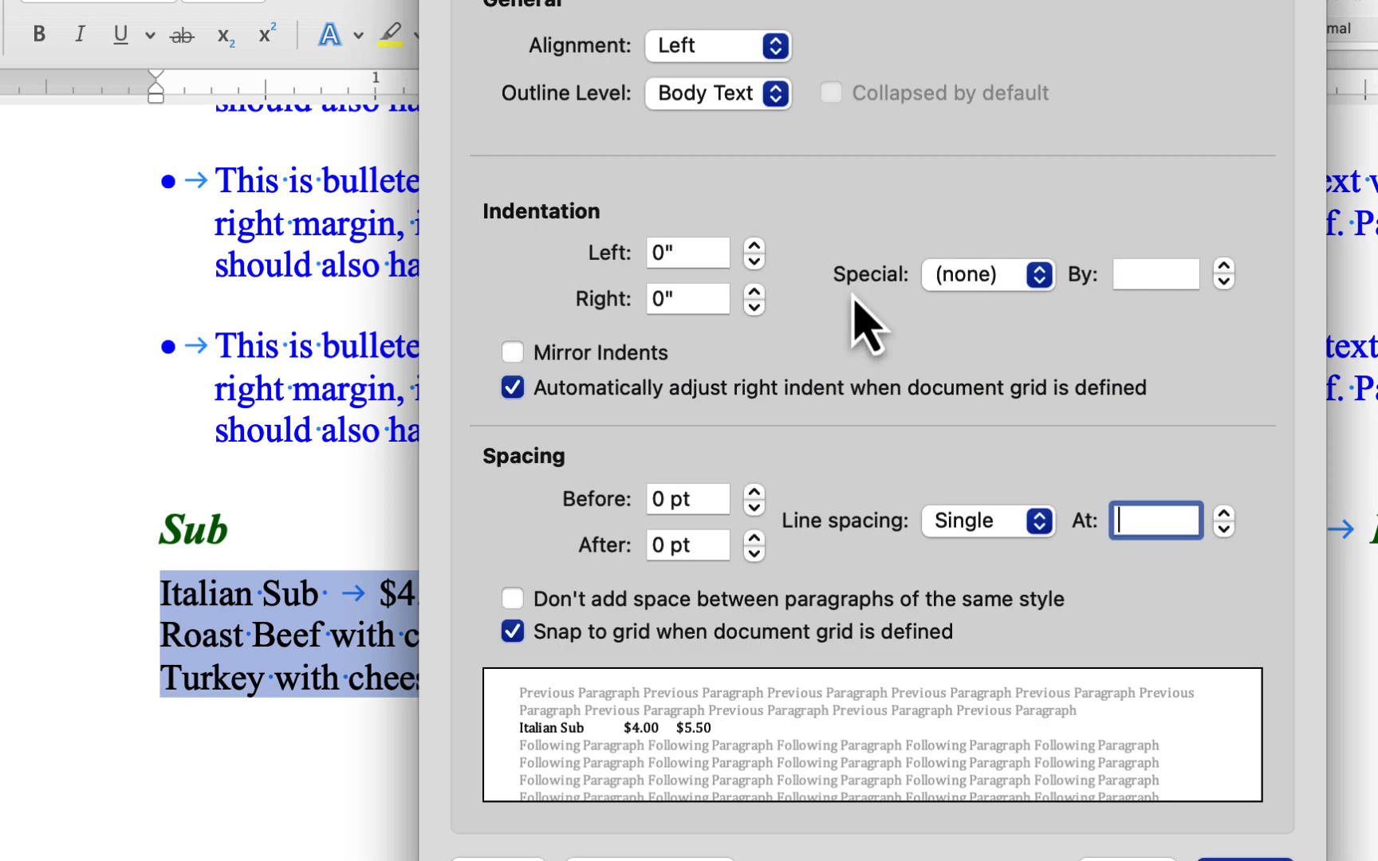
click(754, 538)
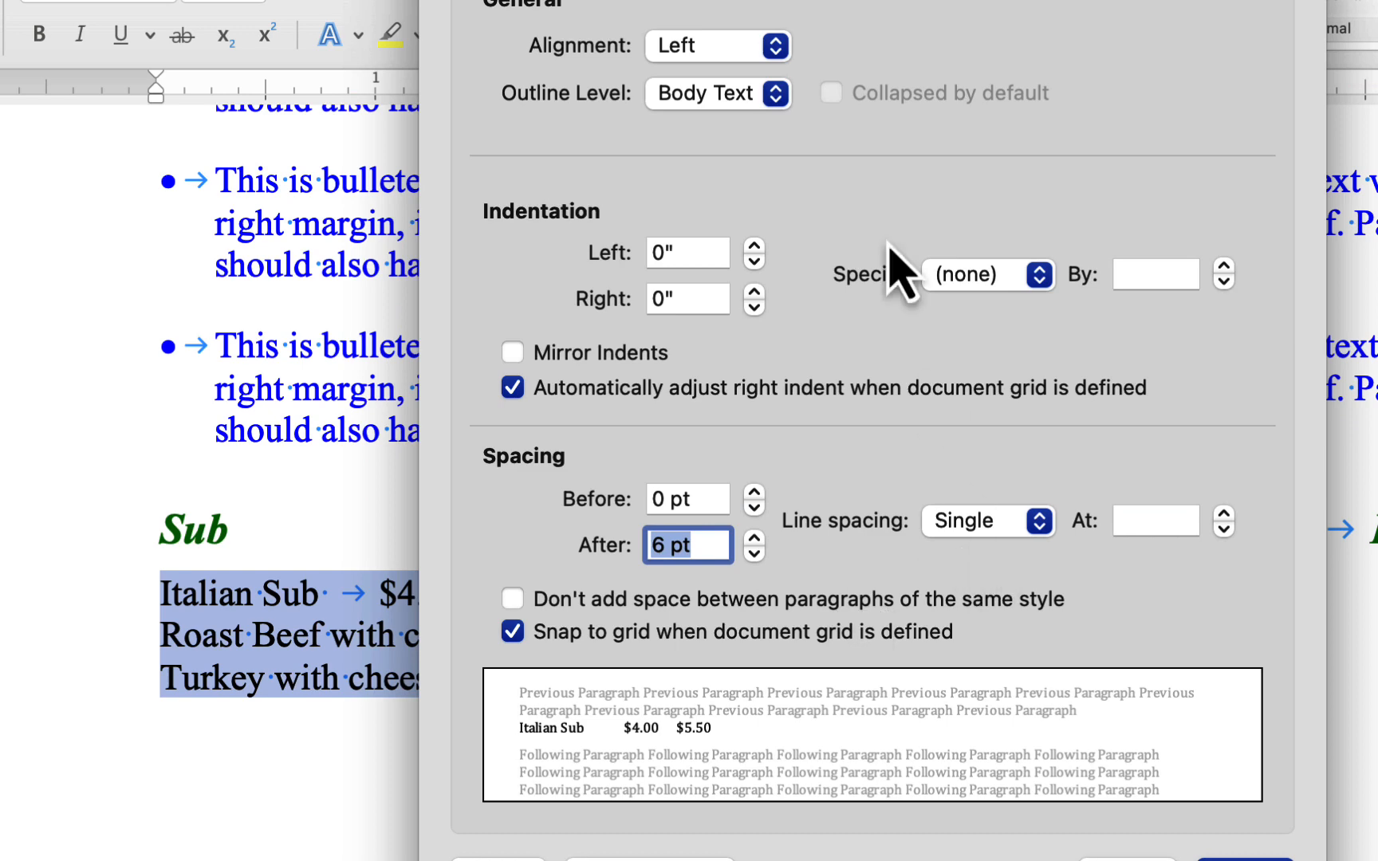
Add right-aligned tab stops to the three sub price lines, at 5.25" with a dot leader and at 6" without a leader.
drag(869, 2, 1213, 12)
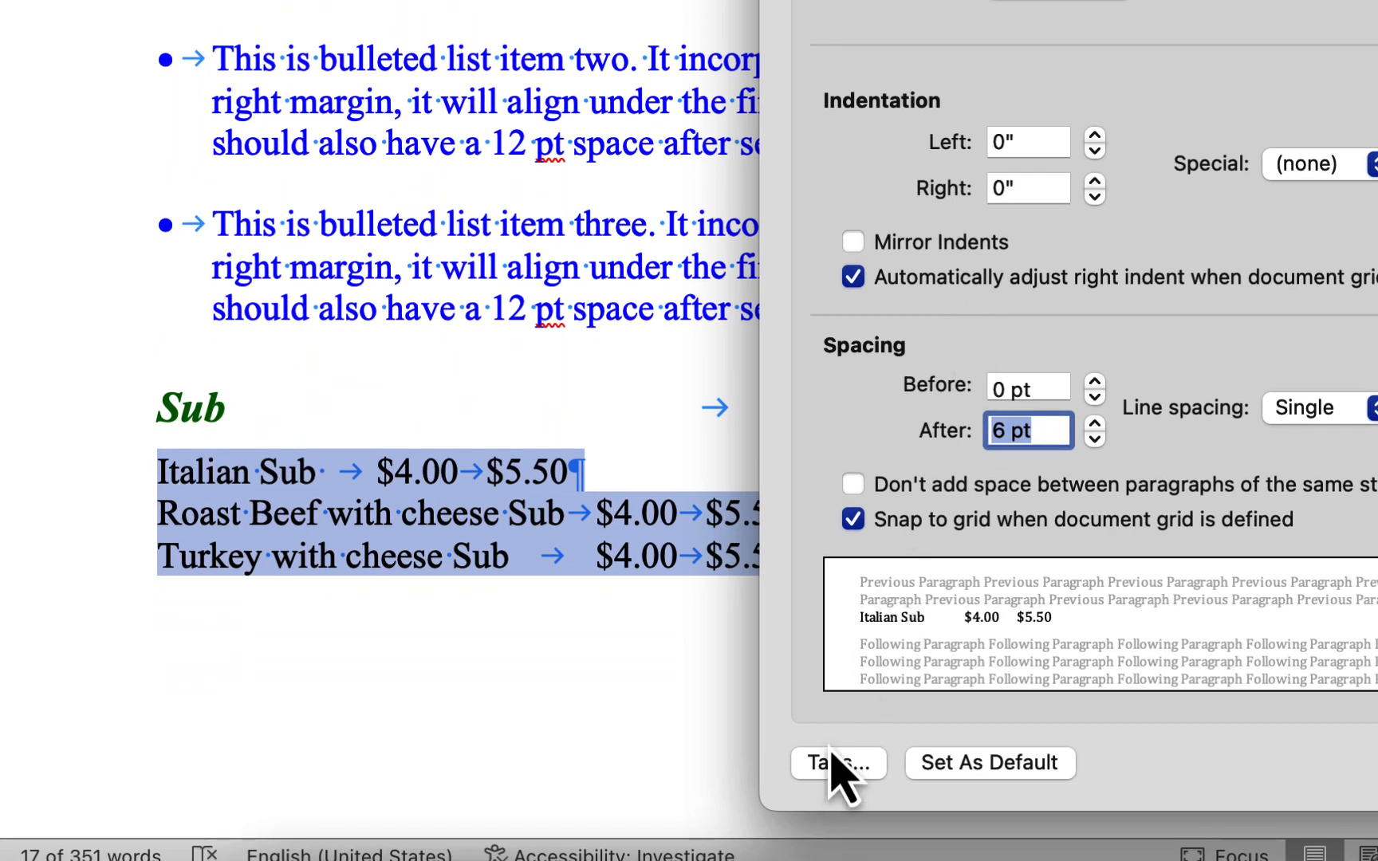
click(833, 759)
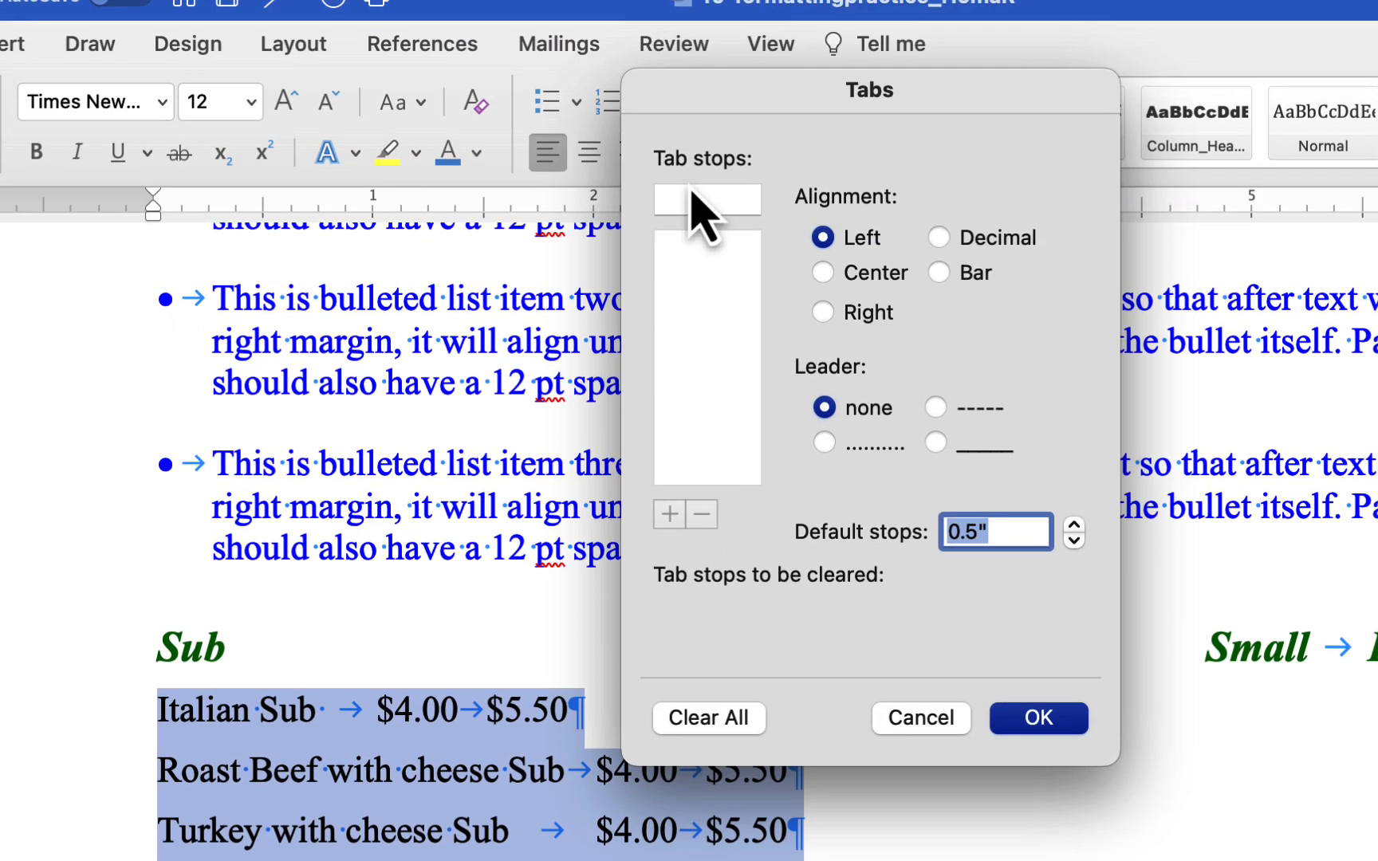
click(687, 199)
text(5.25)
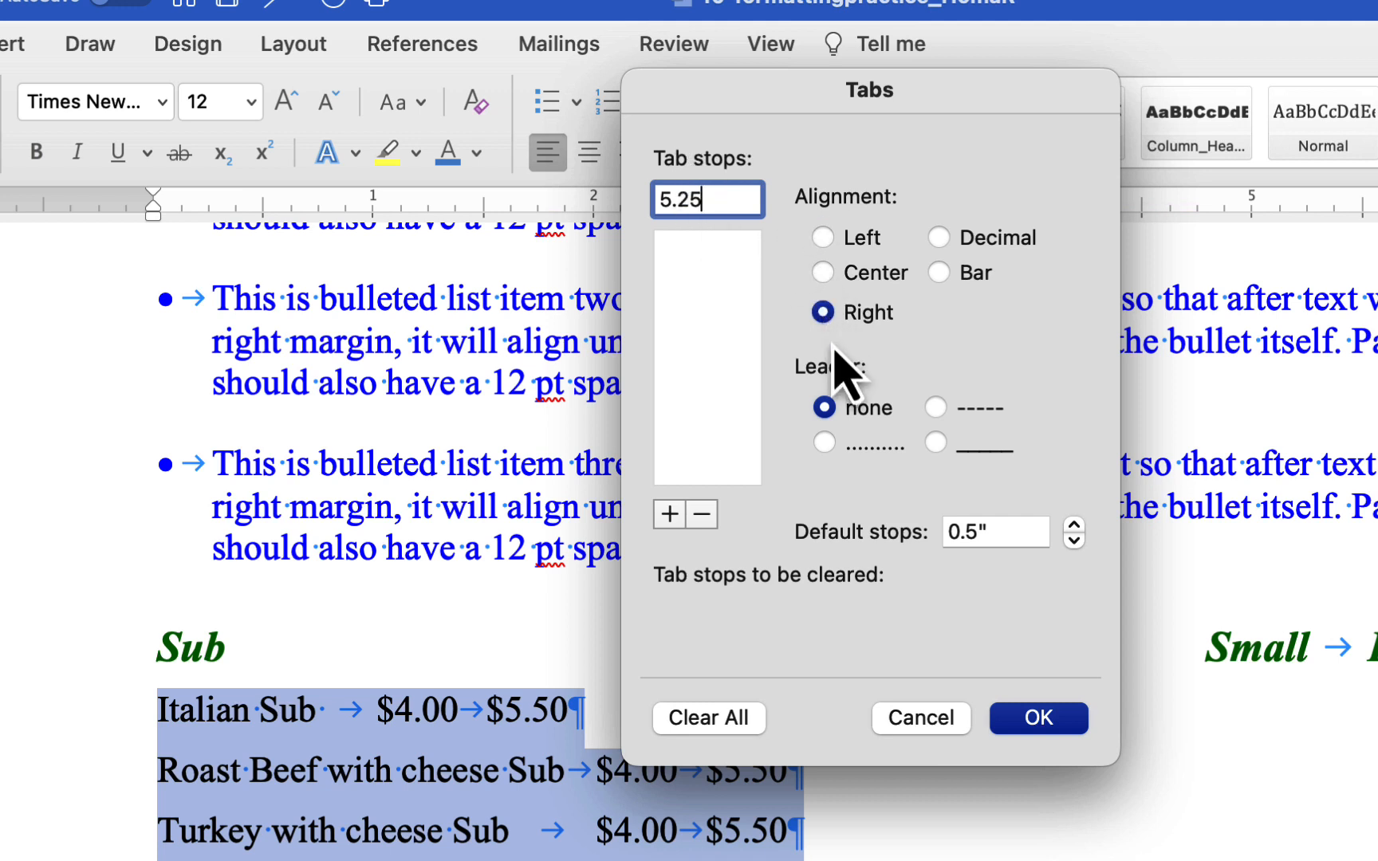
click(825, 443)
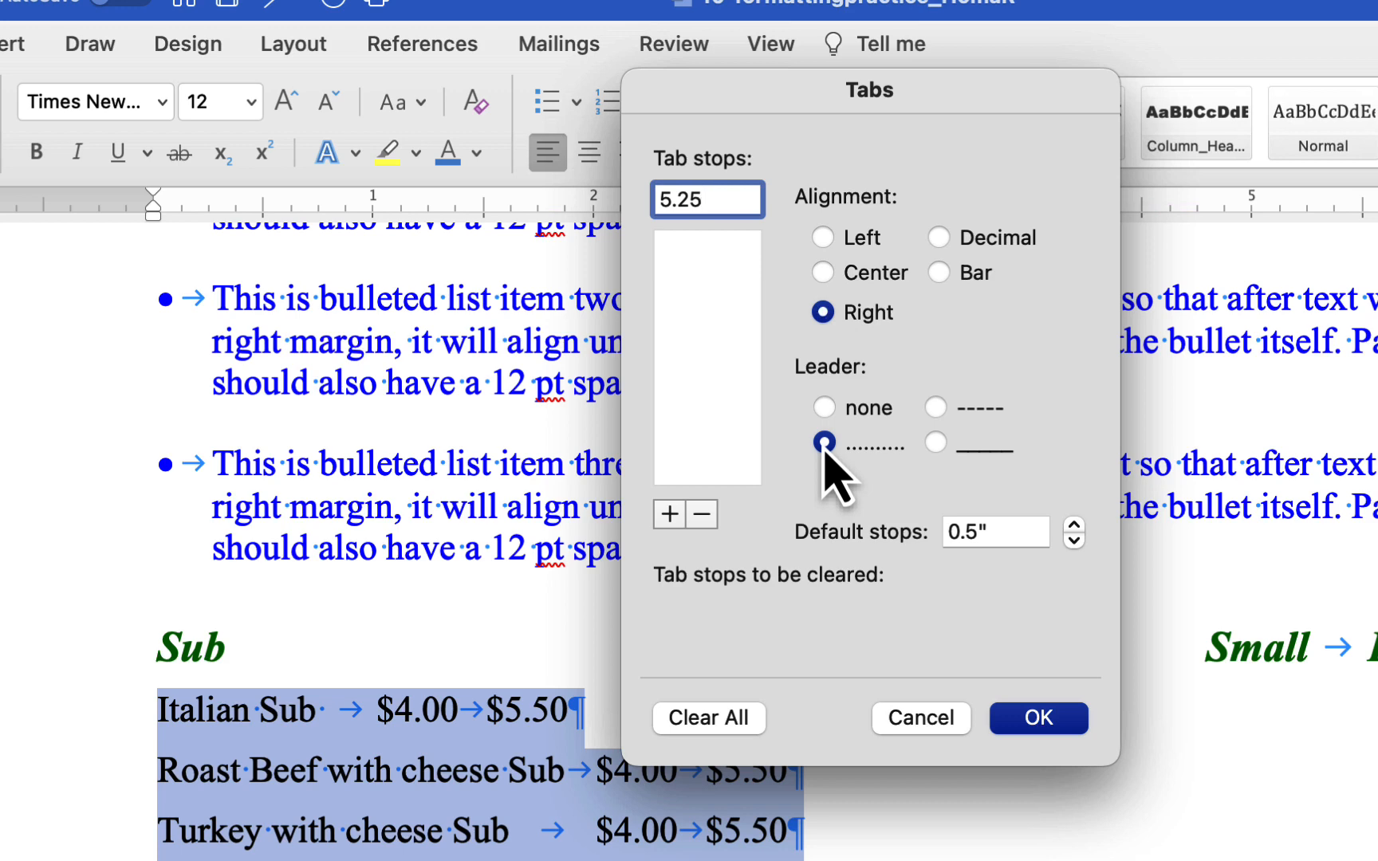
click(672, 516)
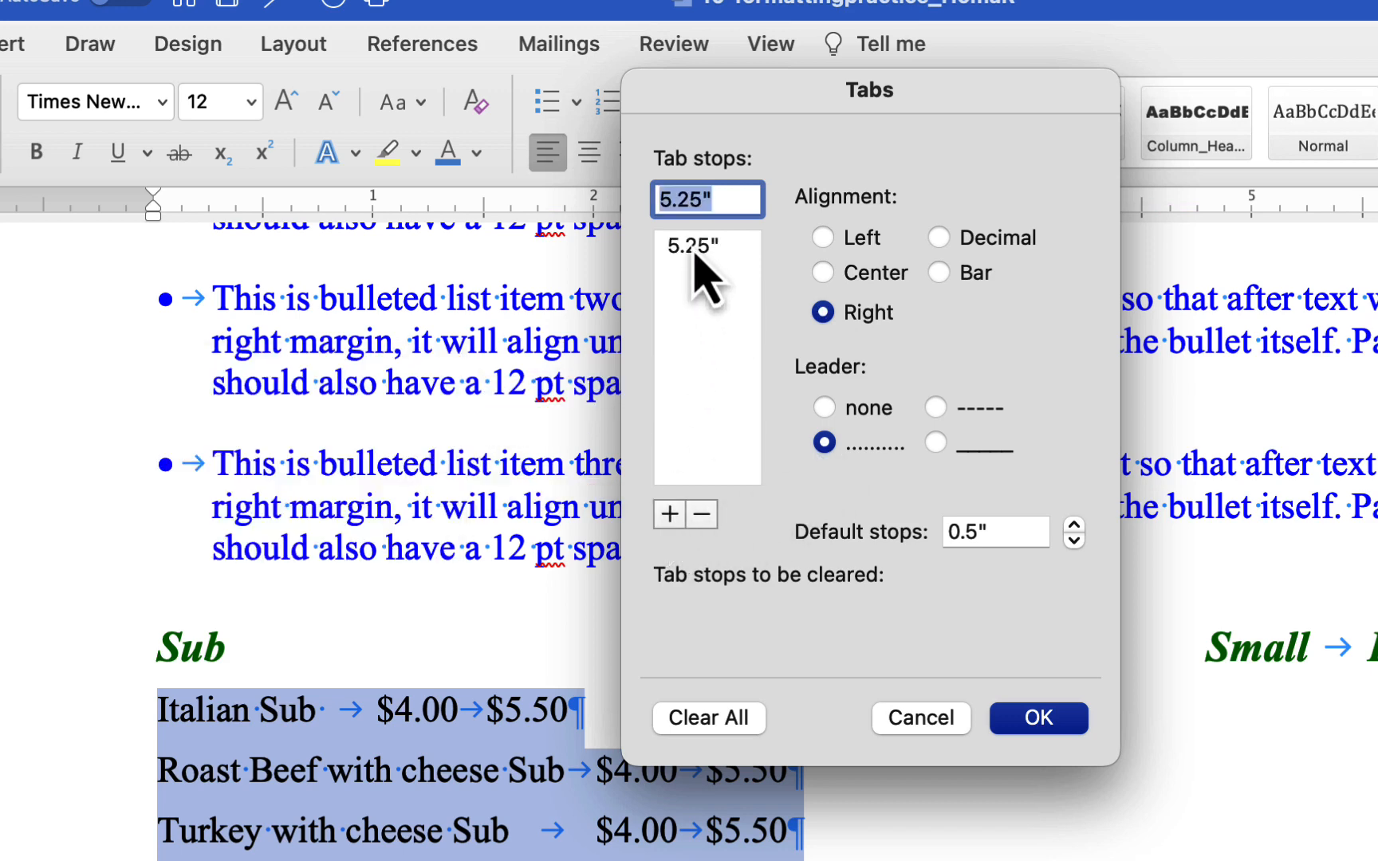
click(692, 254)
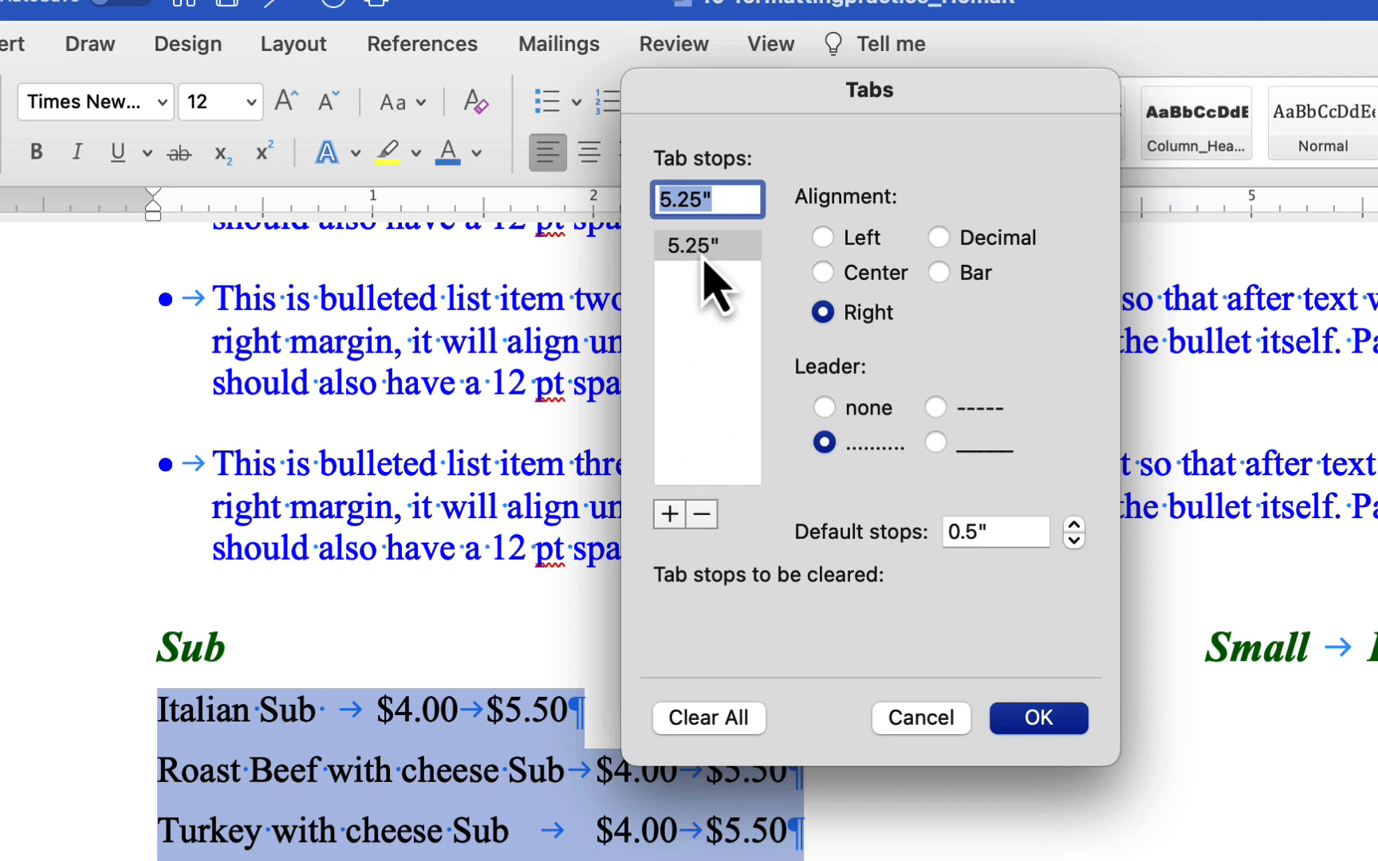
text(6)
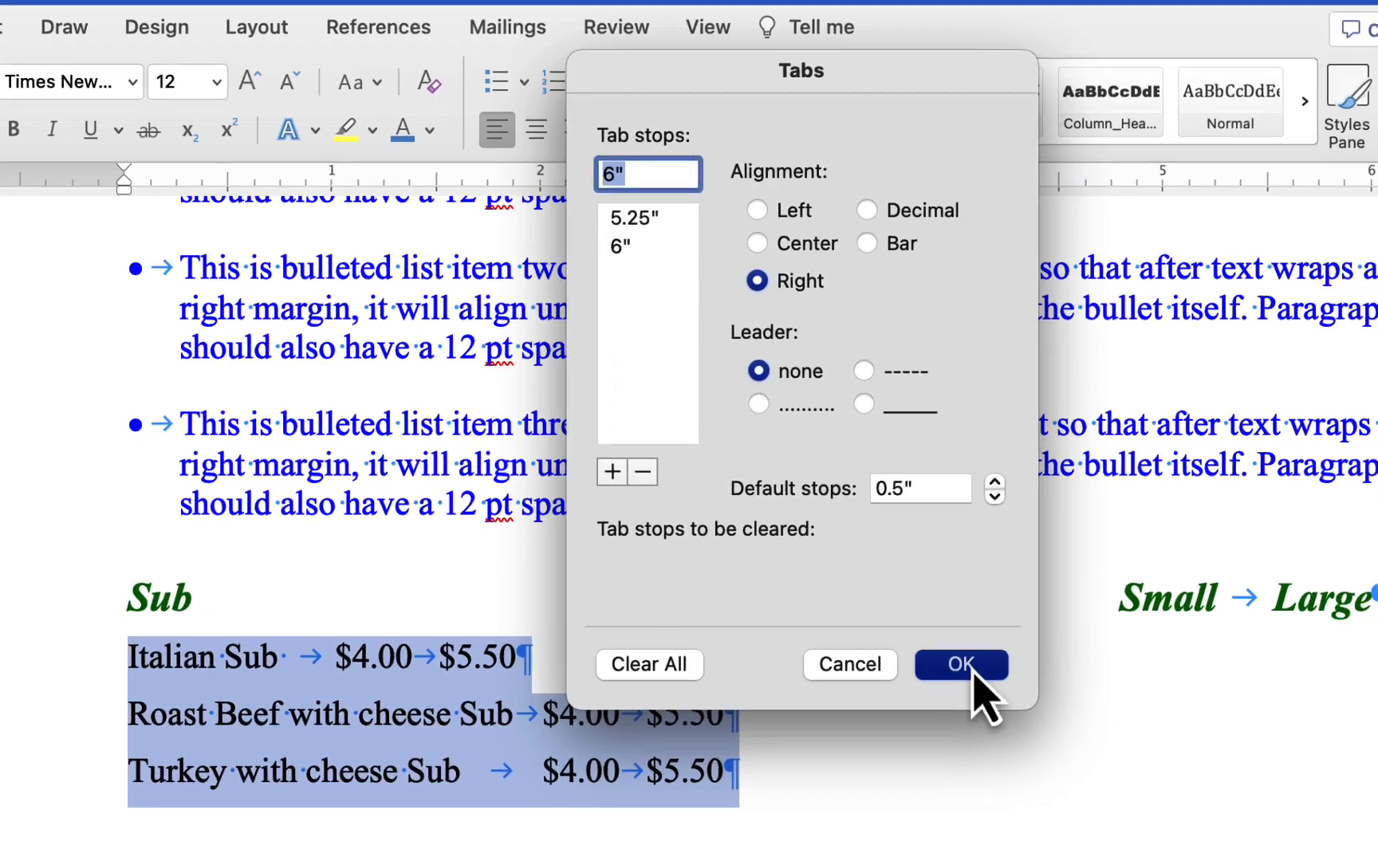
click(1065, 720)
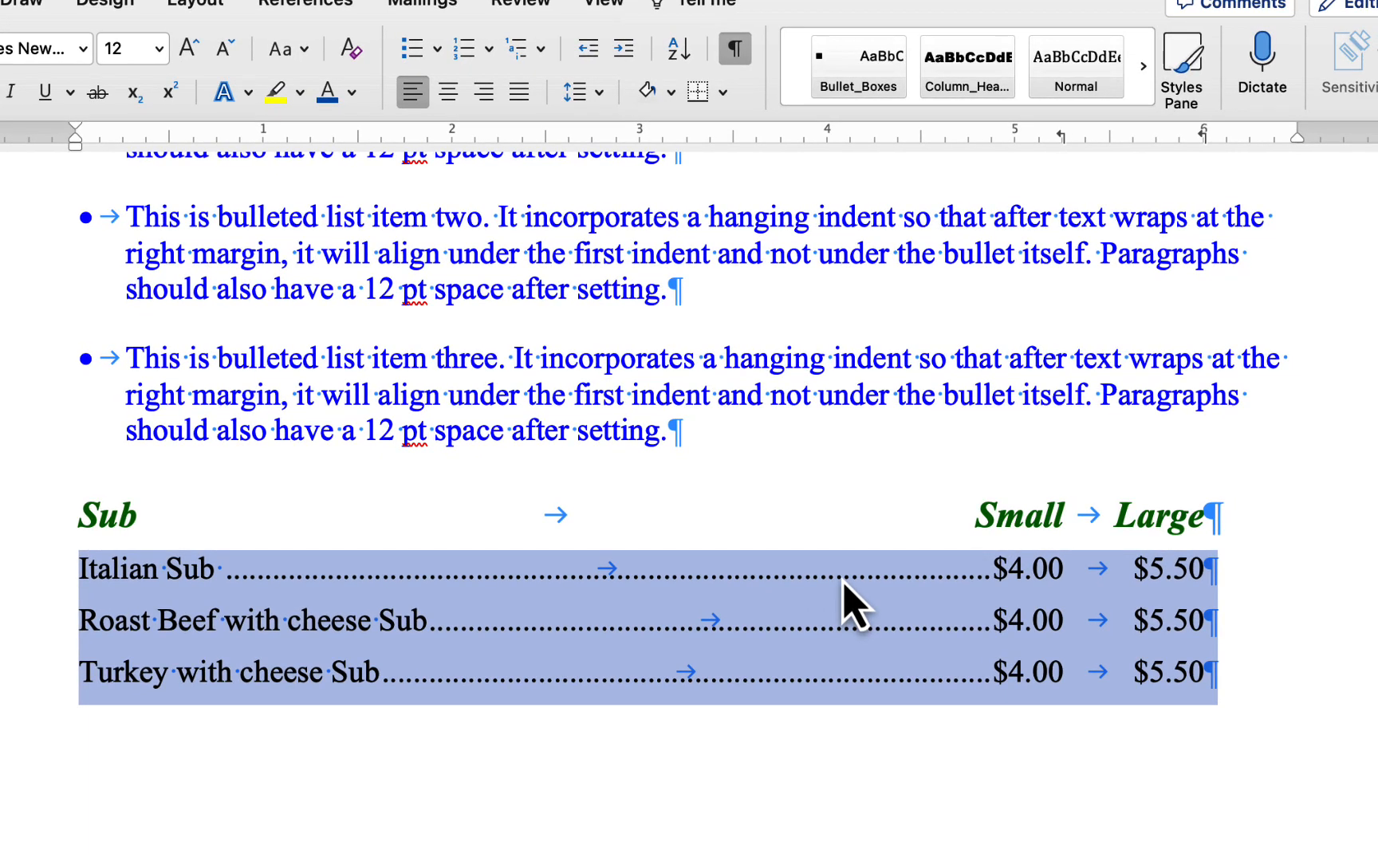
Change the text color of the three sub price lines and the "Sub Small Large" heading to dark green.
click(351, 92)
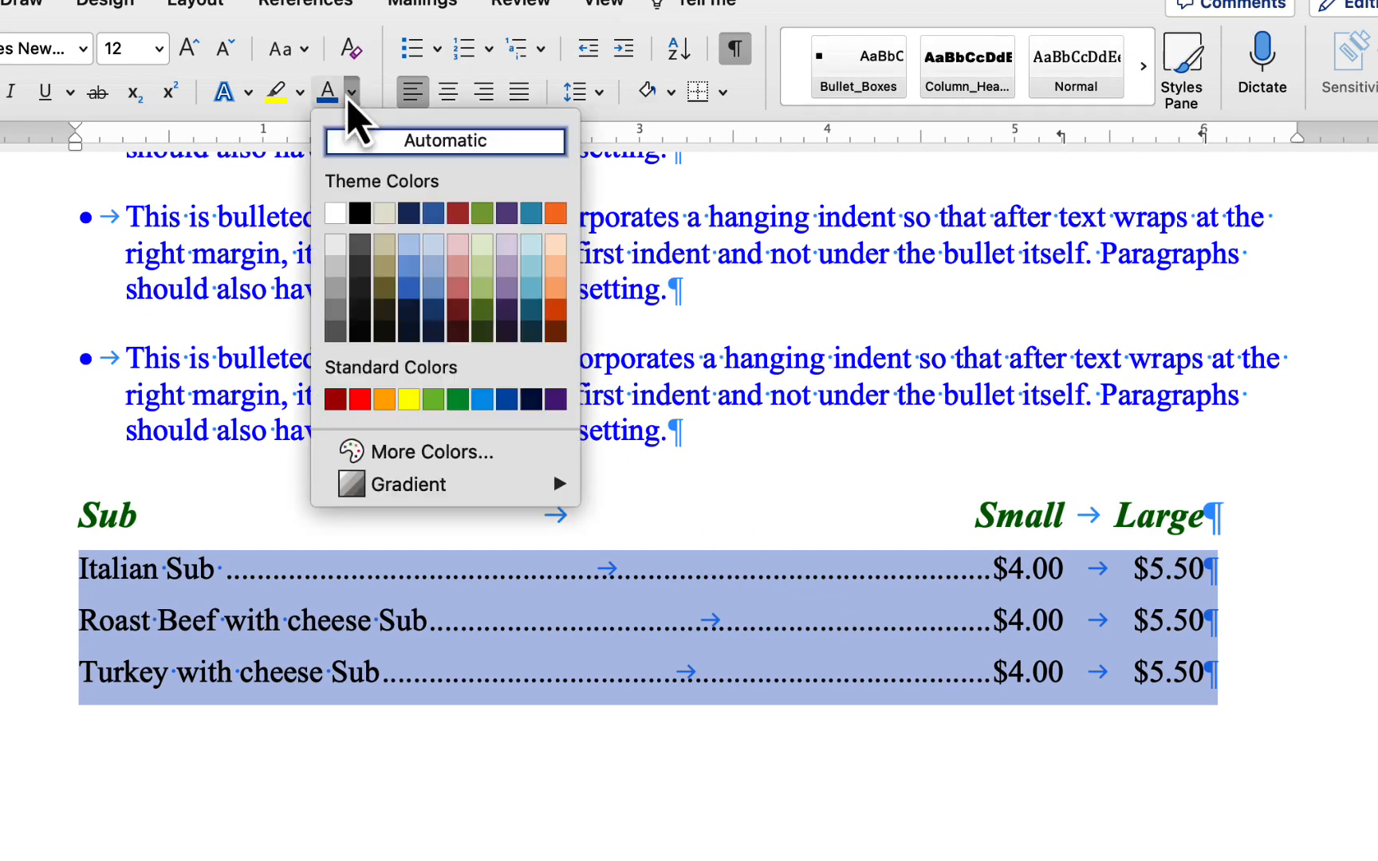
click(482, 309)
click(4, 533)
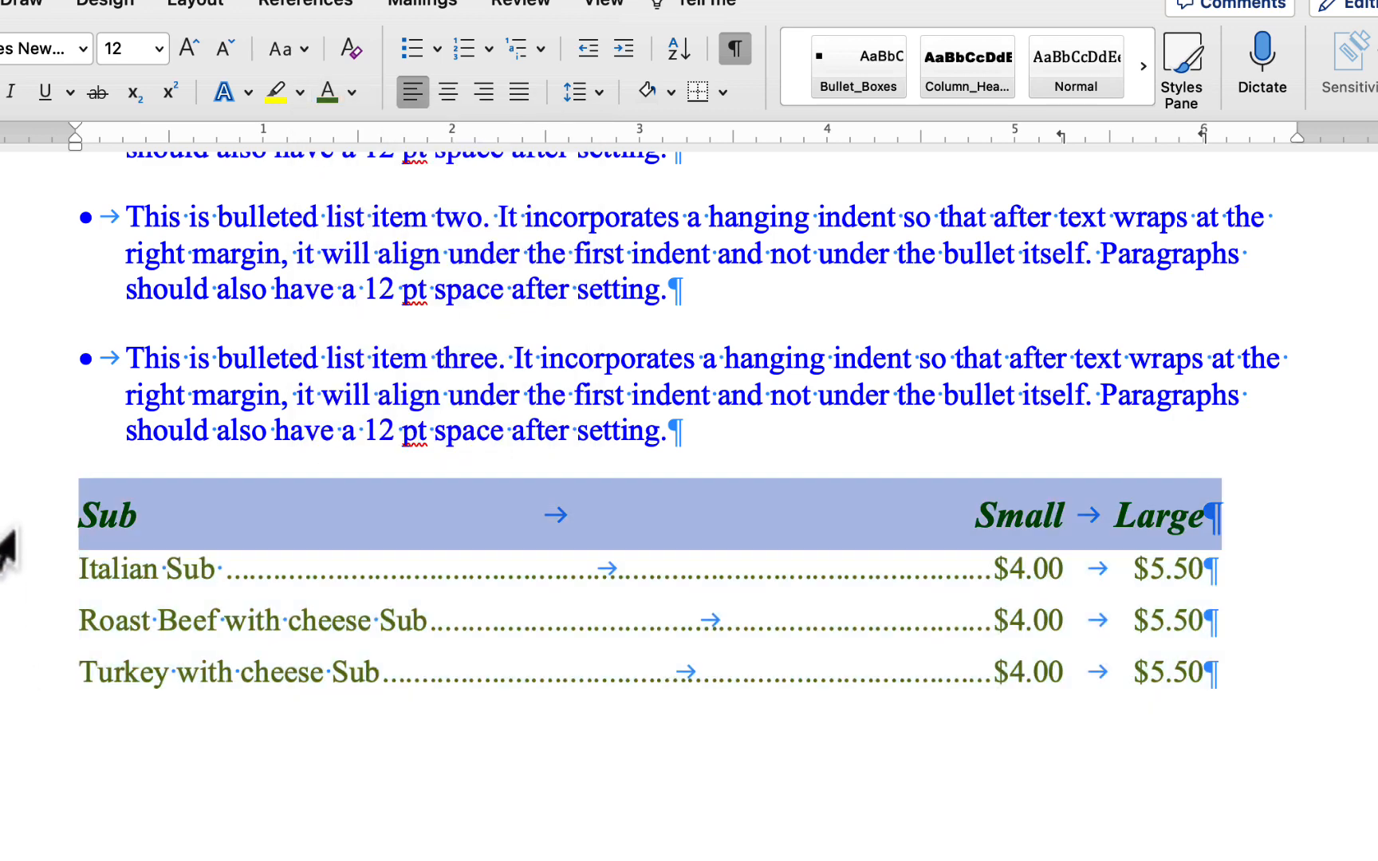
click(351, 94)
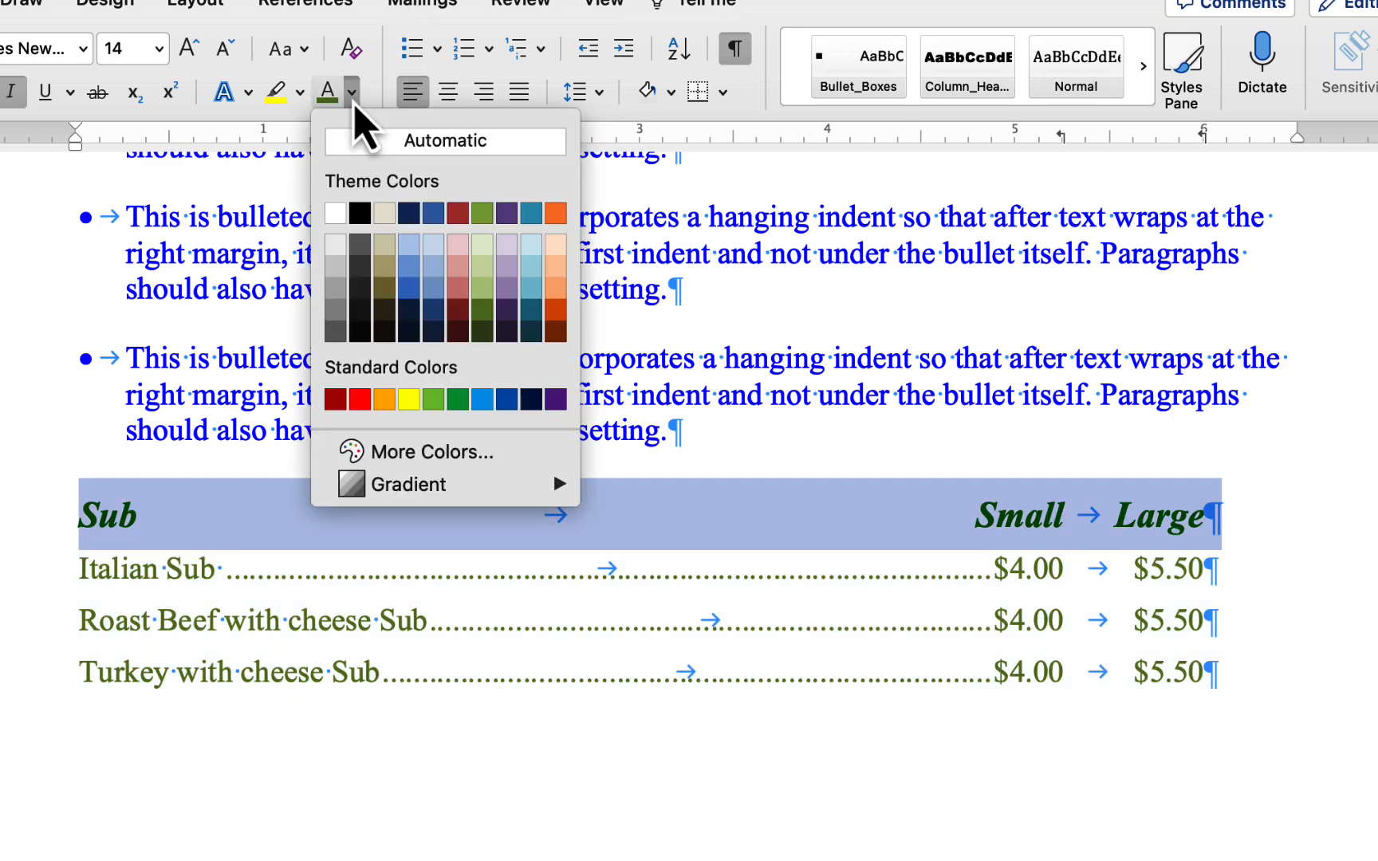
click(483, 327)
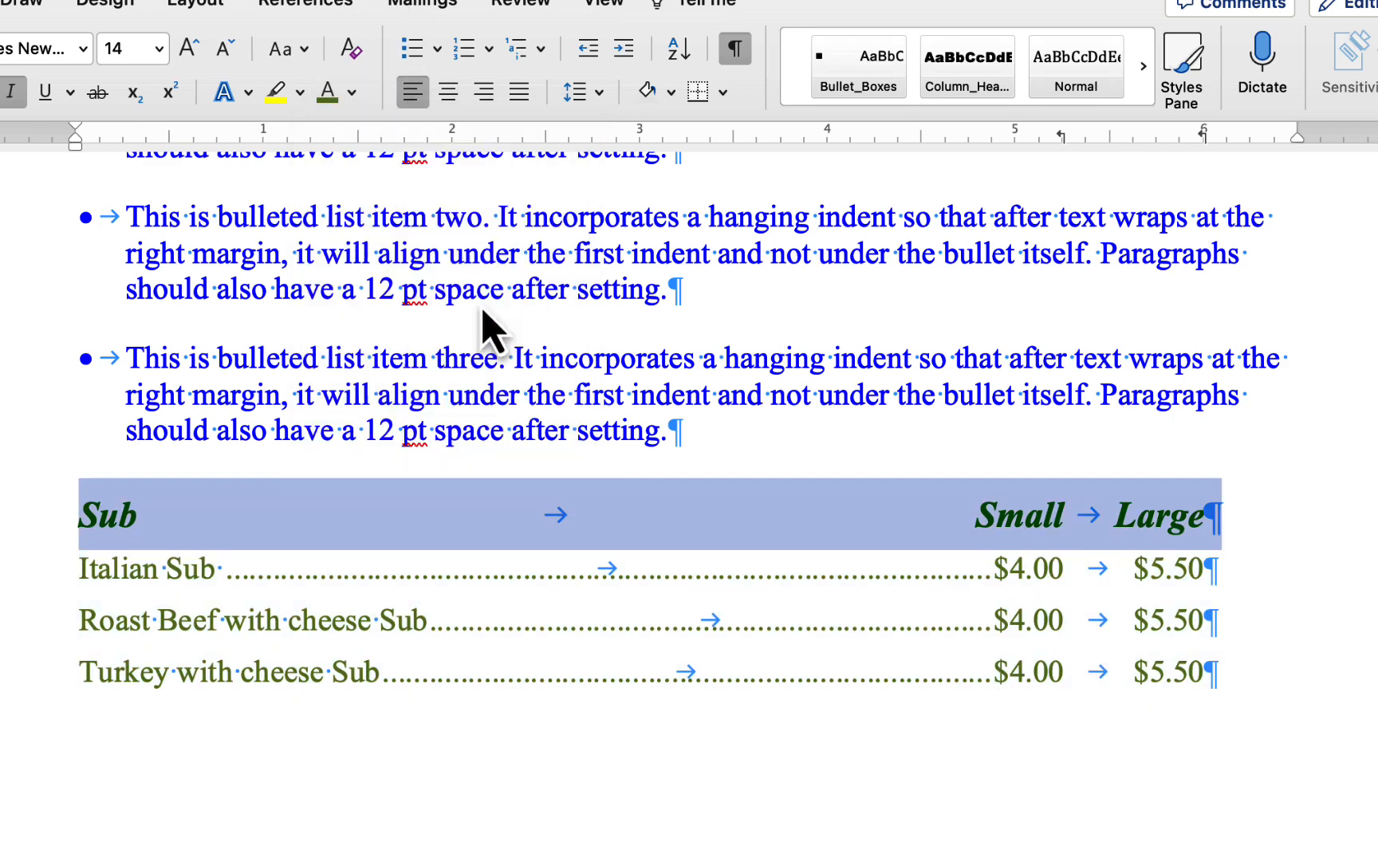
click(294, 580)
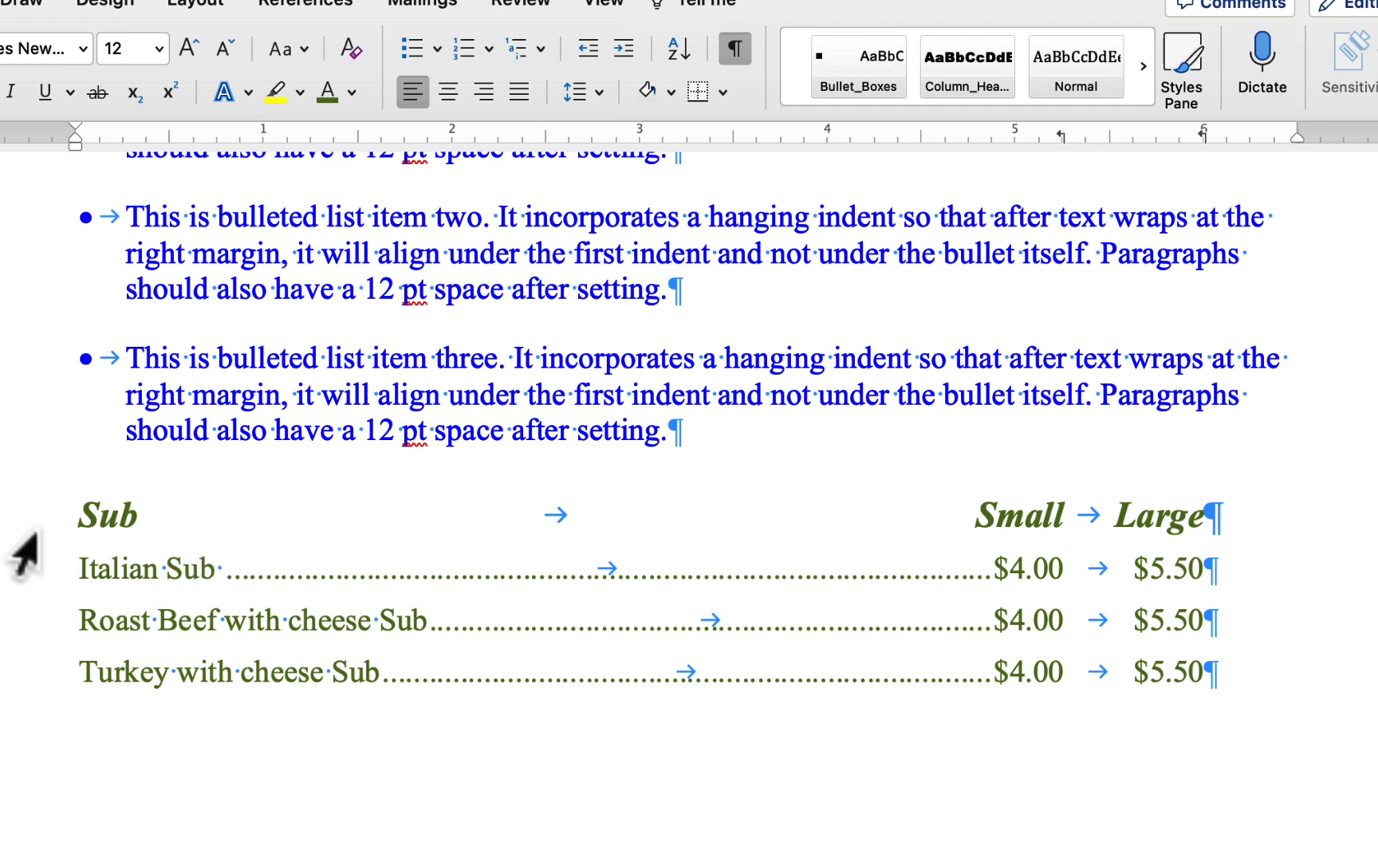
Set the left indent of the "Sub Small Large" heading and the three sub price lines to 0.25".
drag(16, 542, 22, 686)
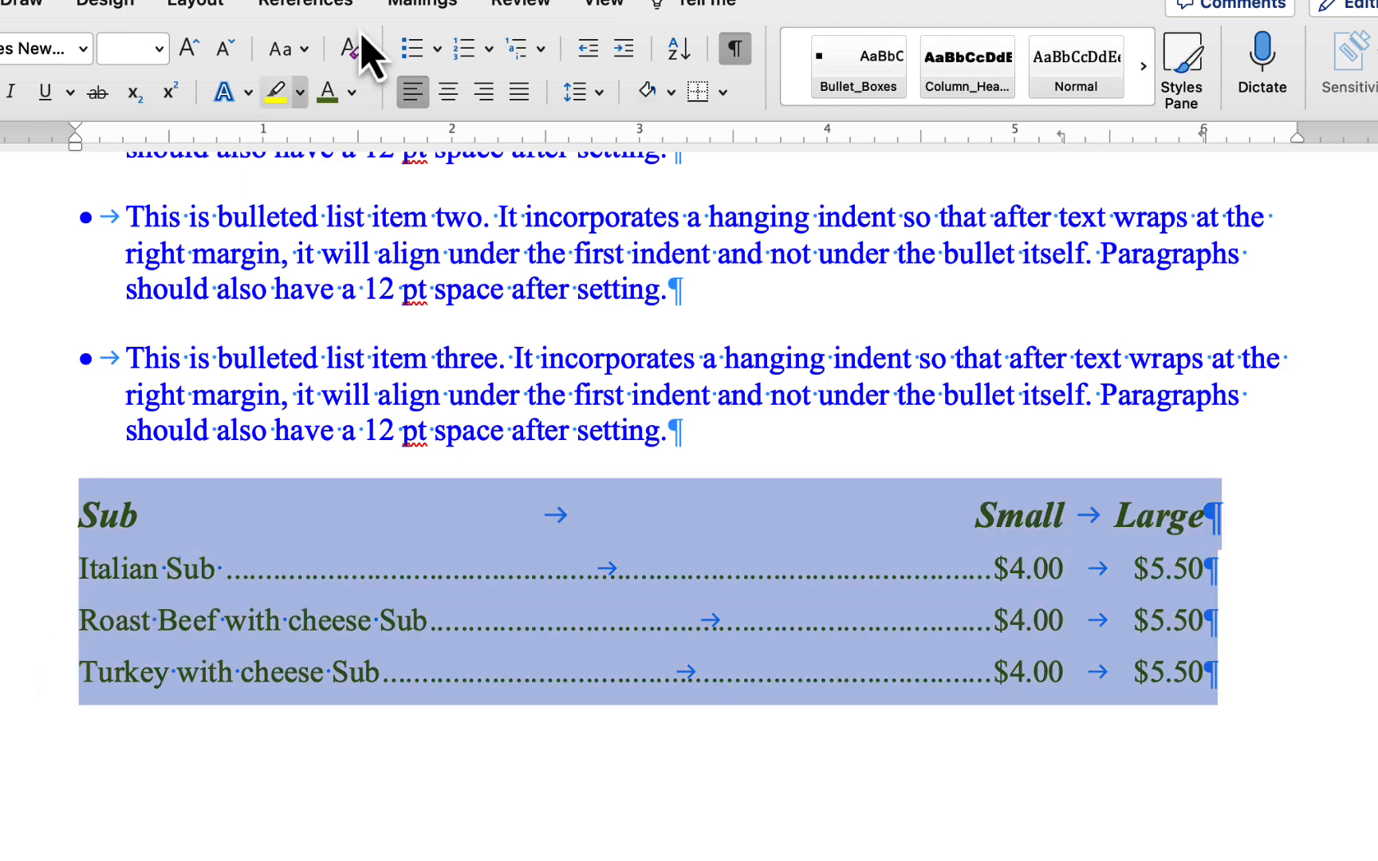
click(588, 93)
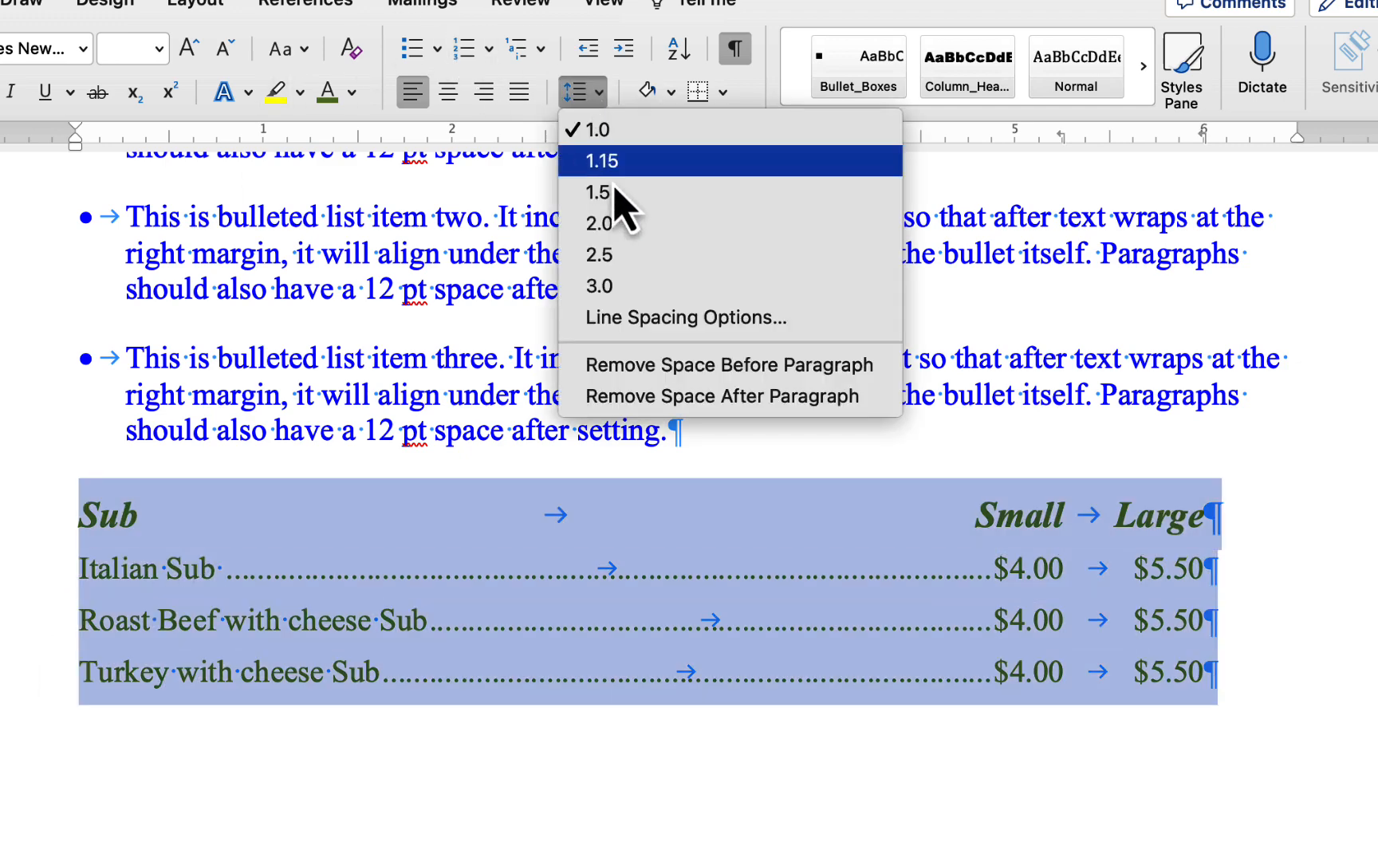
click(642, 317)
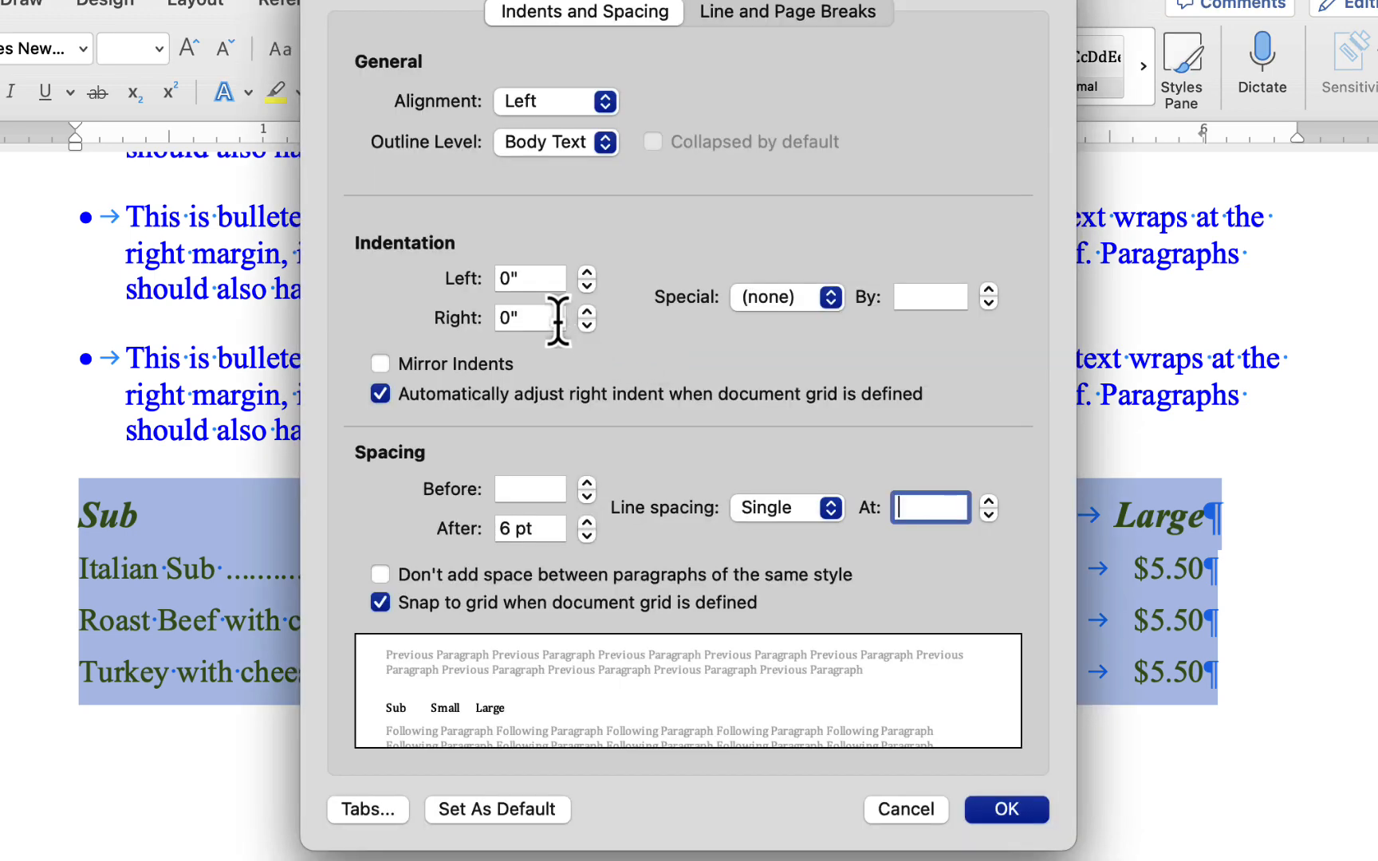
double_click(587, 273)
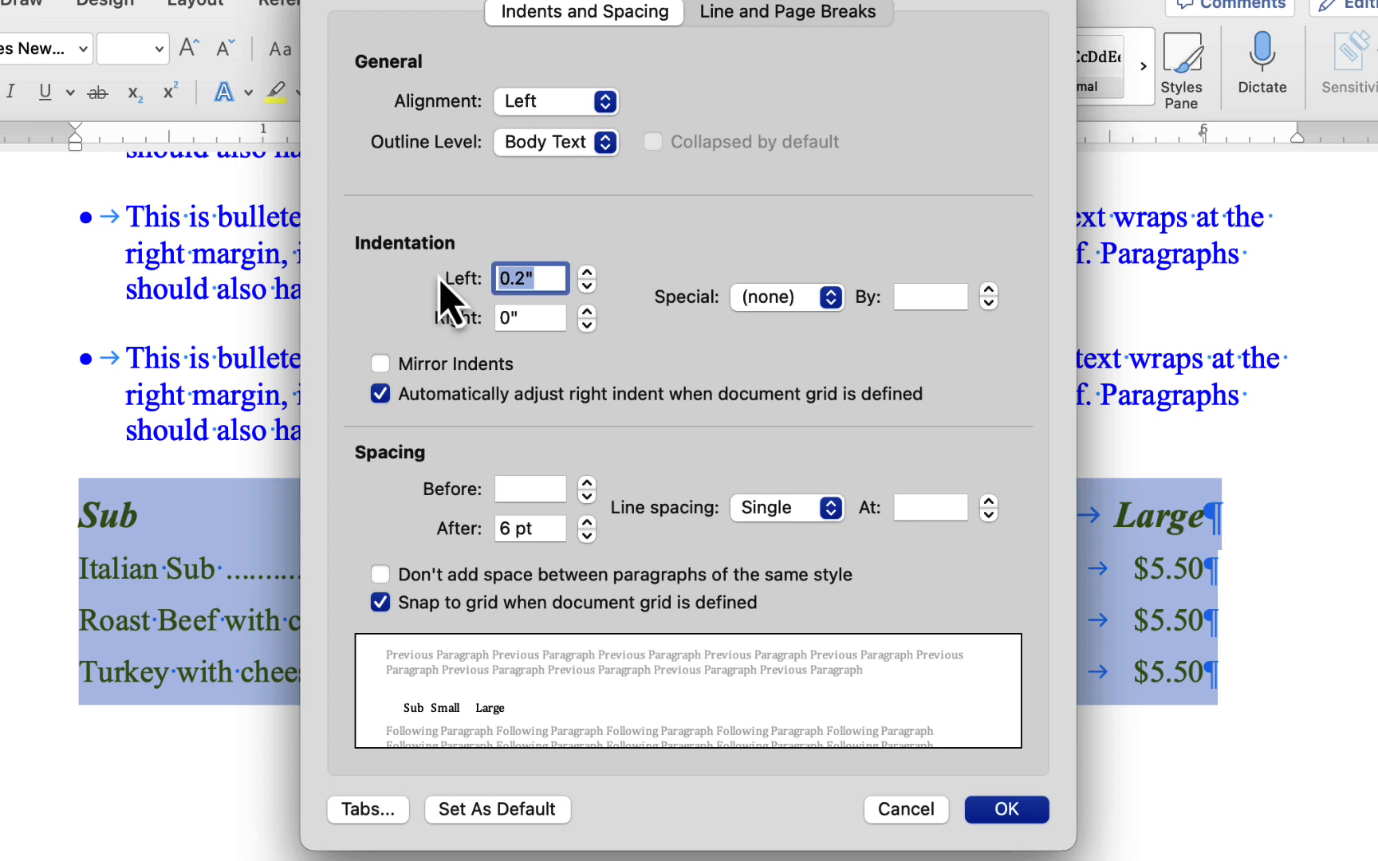
text(.)
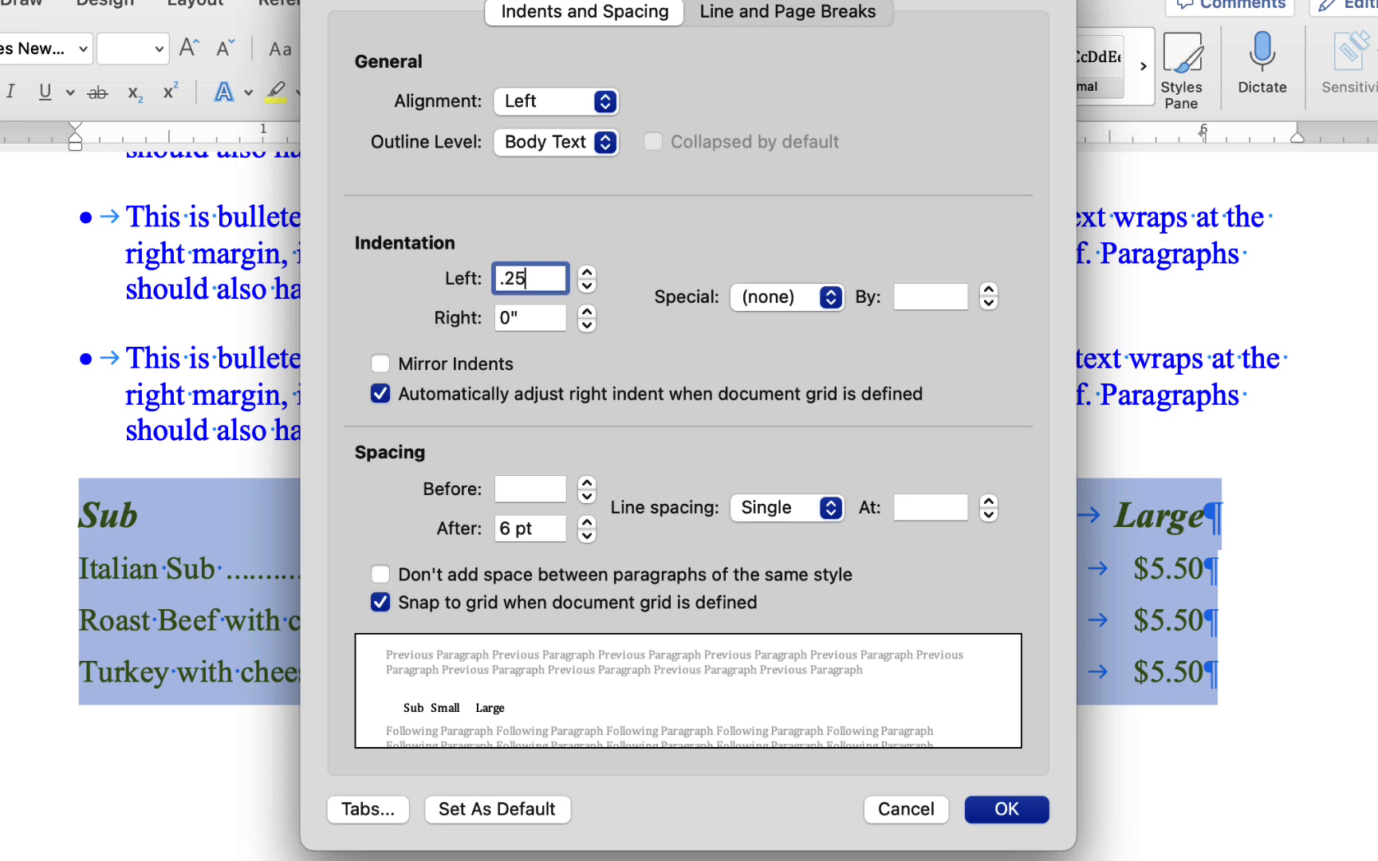
click(1006, 810)
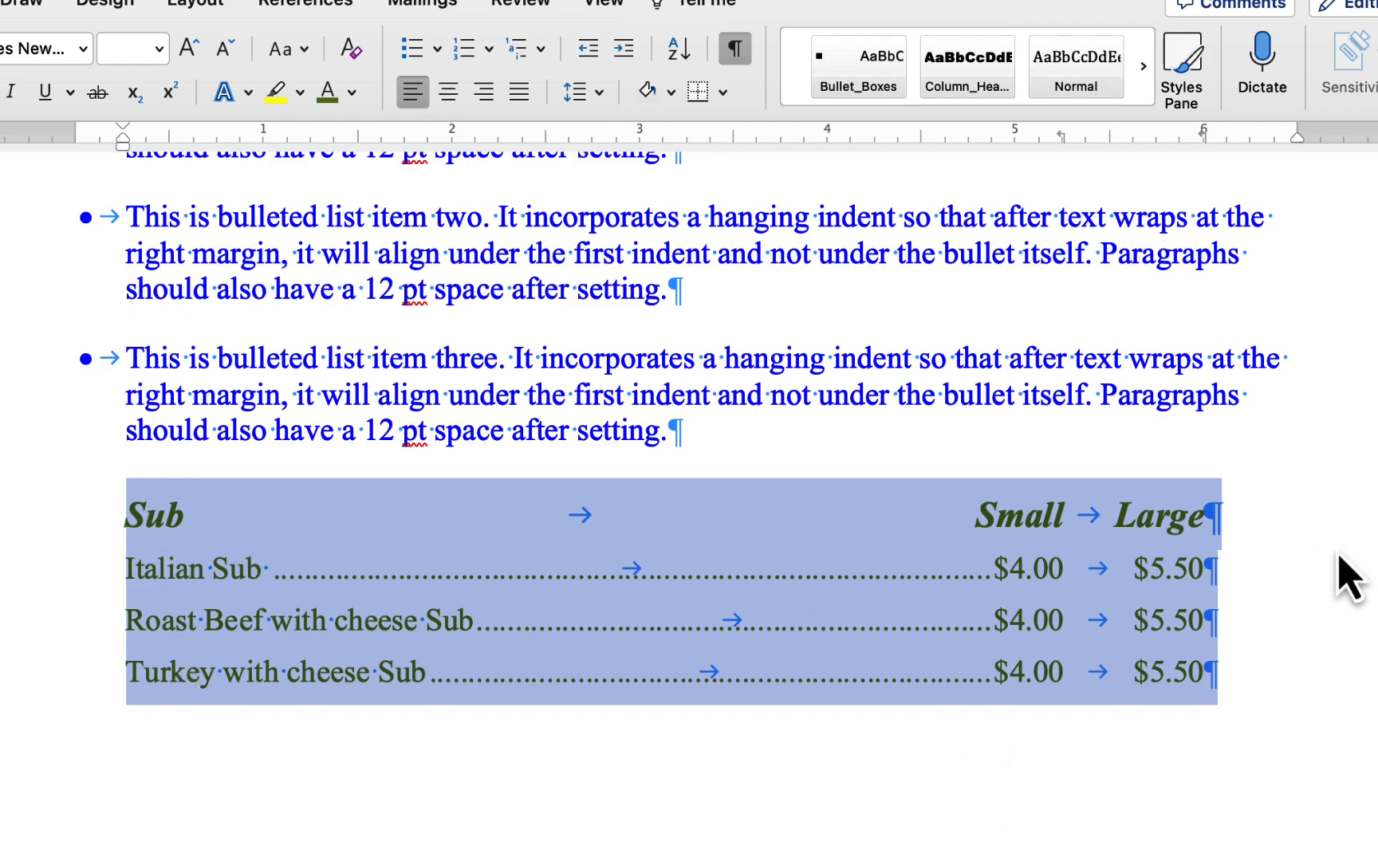
click(1284, 562)
Review the whole document's formatting, from the first paragraph through Works Cited, the red quote and bullets to the sub price list.
scroll(1107, 606, up, 10)
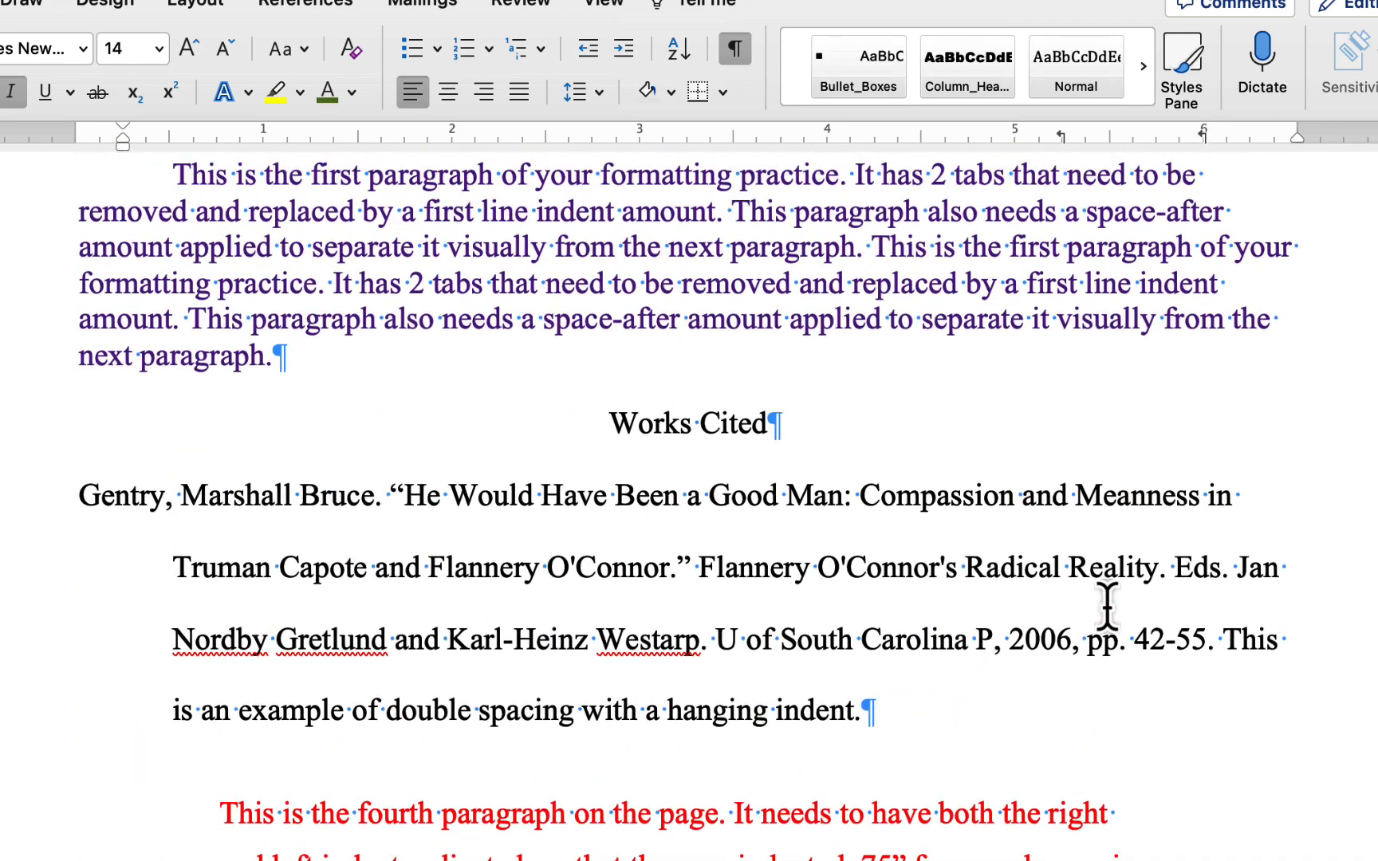
scroll(1048, 375, down, 10)
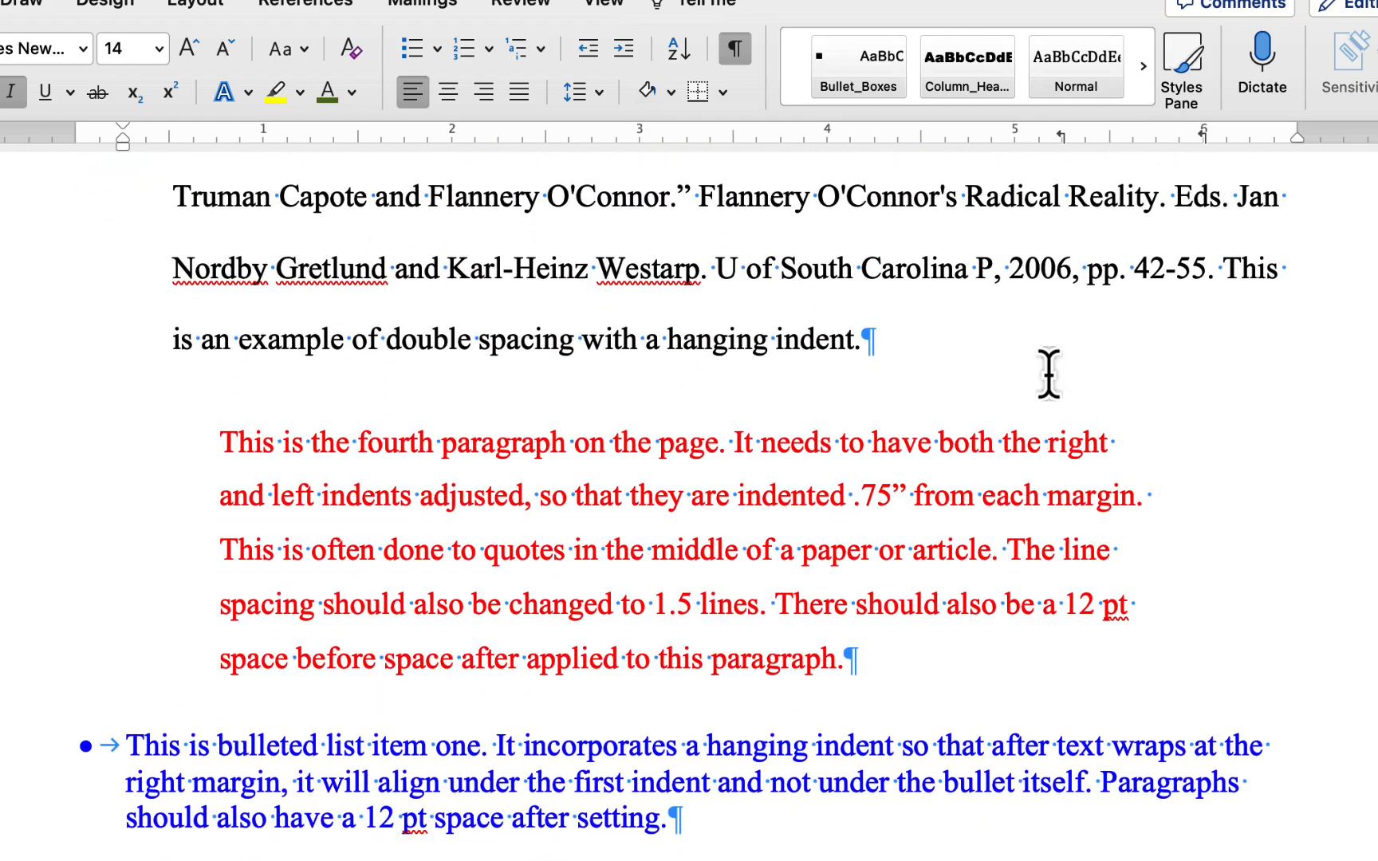
scroll(1049, 374, up, 8)
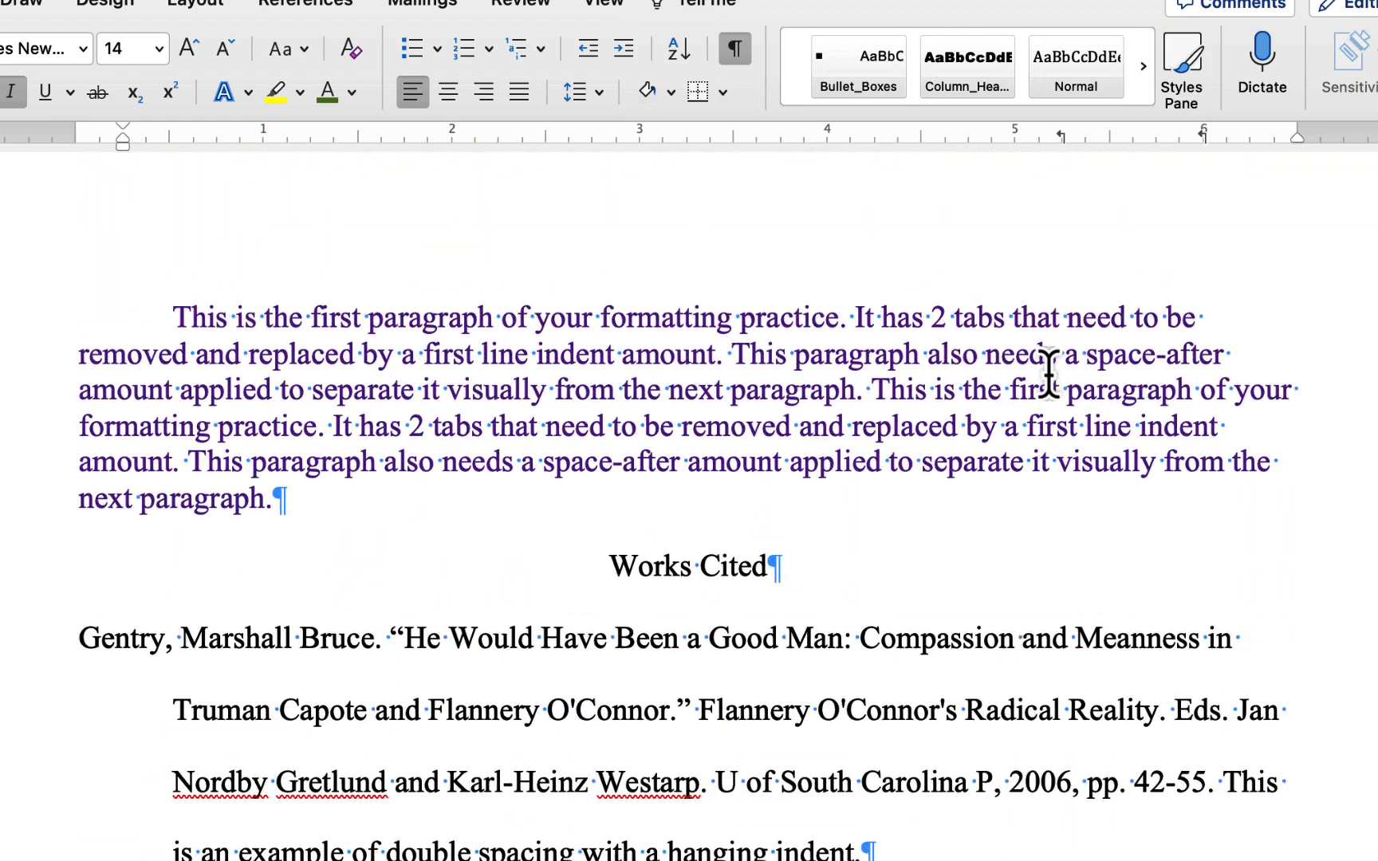
scroll(918, 392, down, 1)
scroll(915, 412, down, 5)
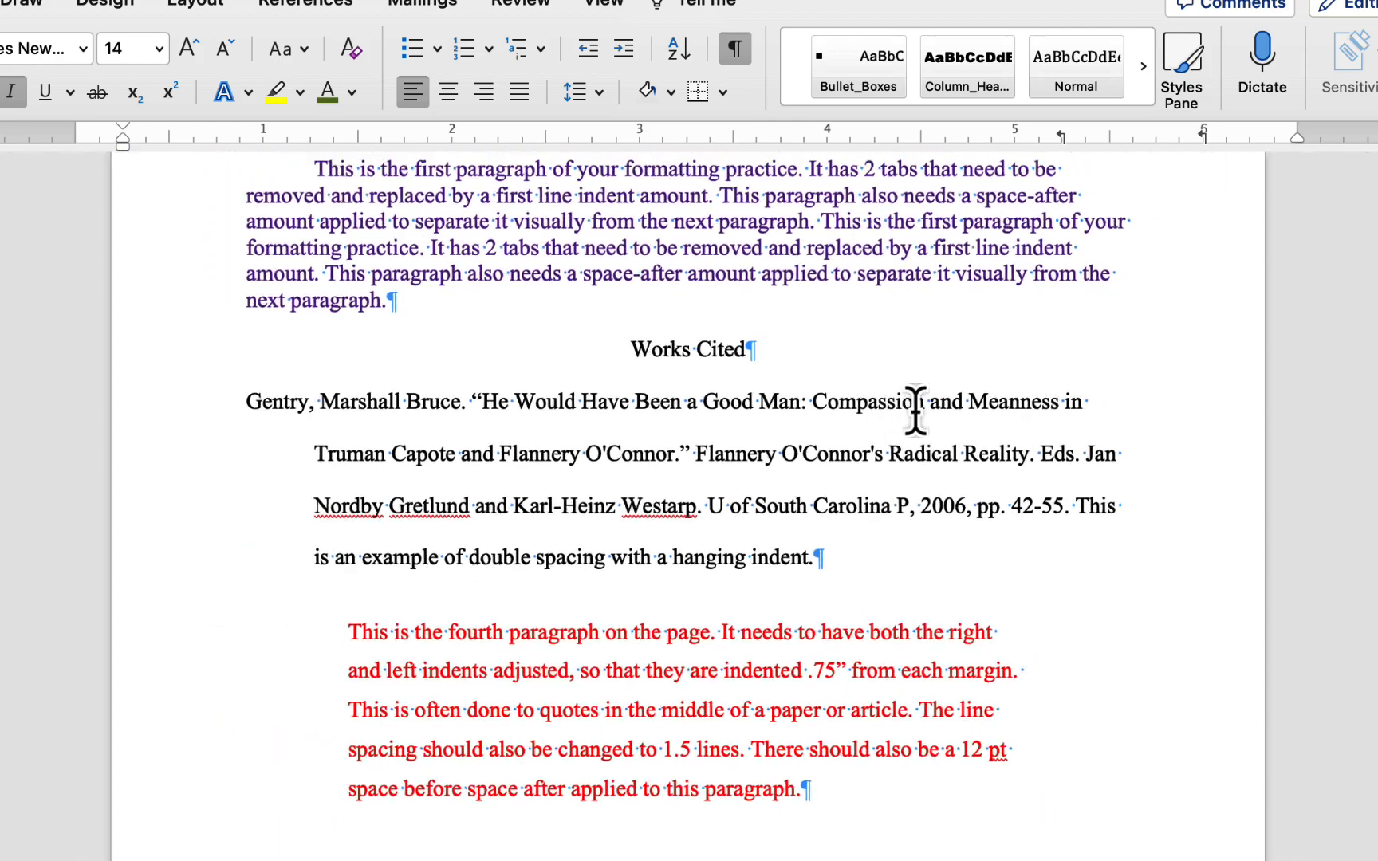
scroll(916, 411, down, 6)
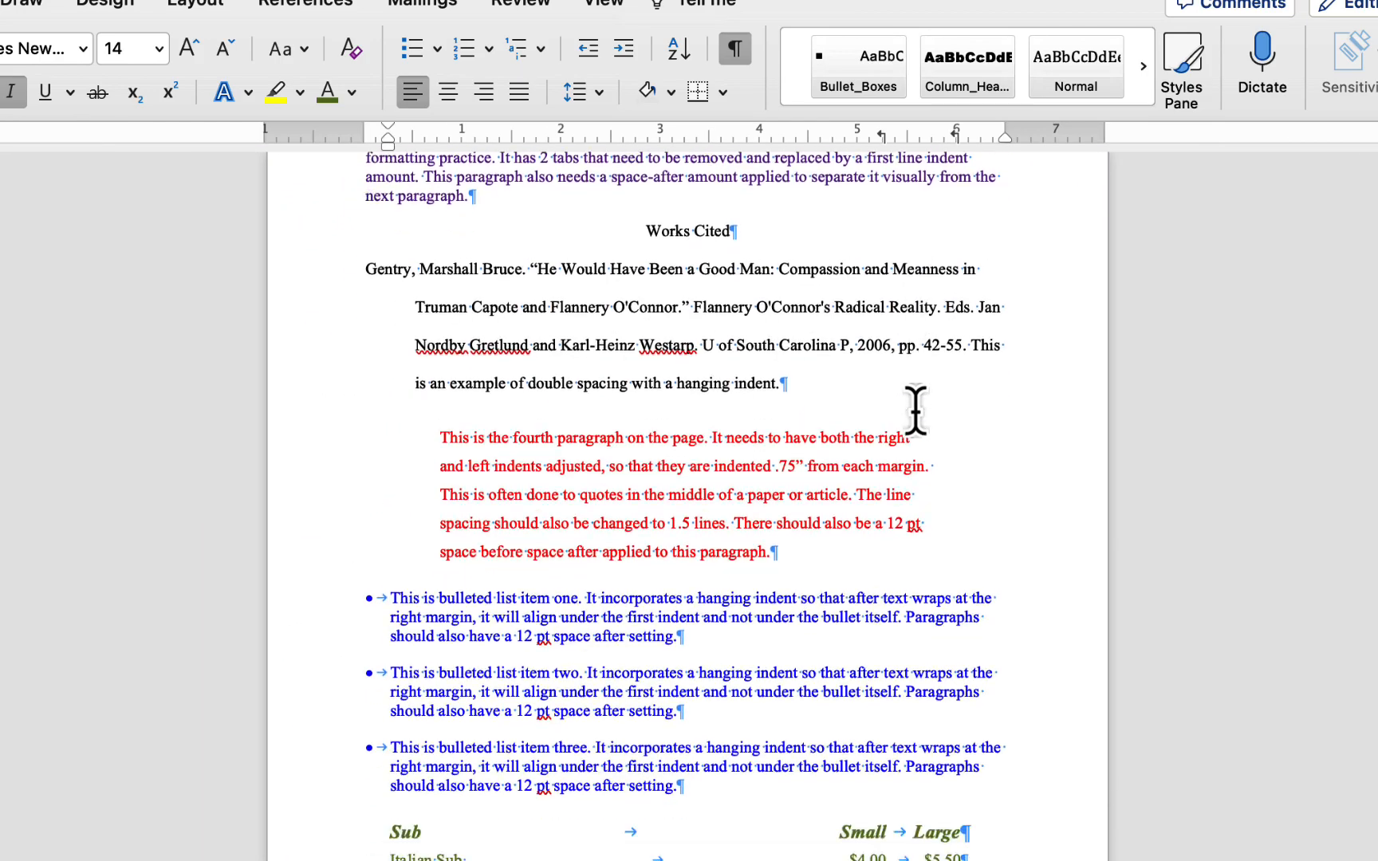
scroll(916, 411, up, 3)
scroll(915, 412, down, 2)
scroll(916, 411, up, 2)
scroll(915, 411, down, 3)
scroll(916, 411, up, 1)
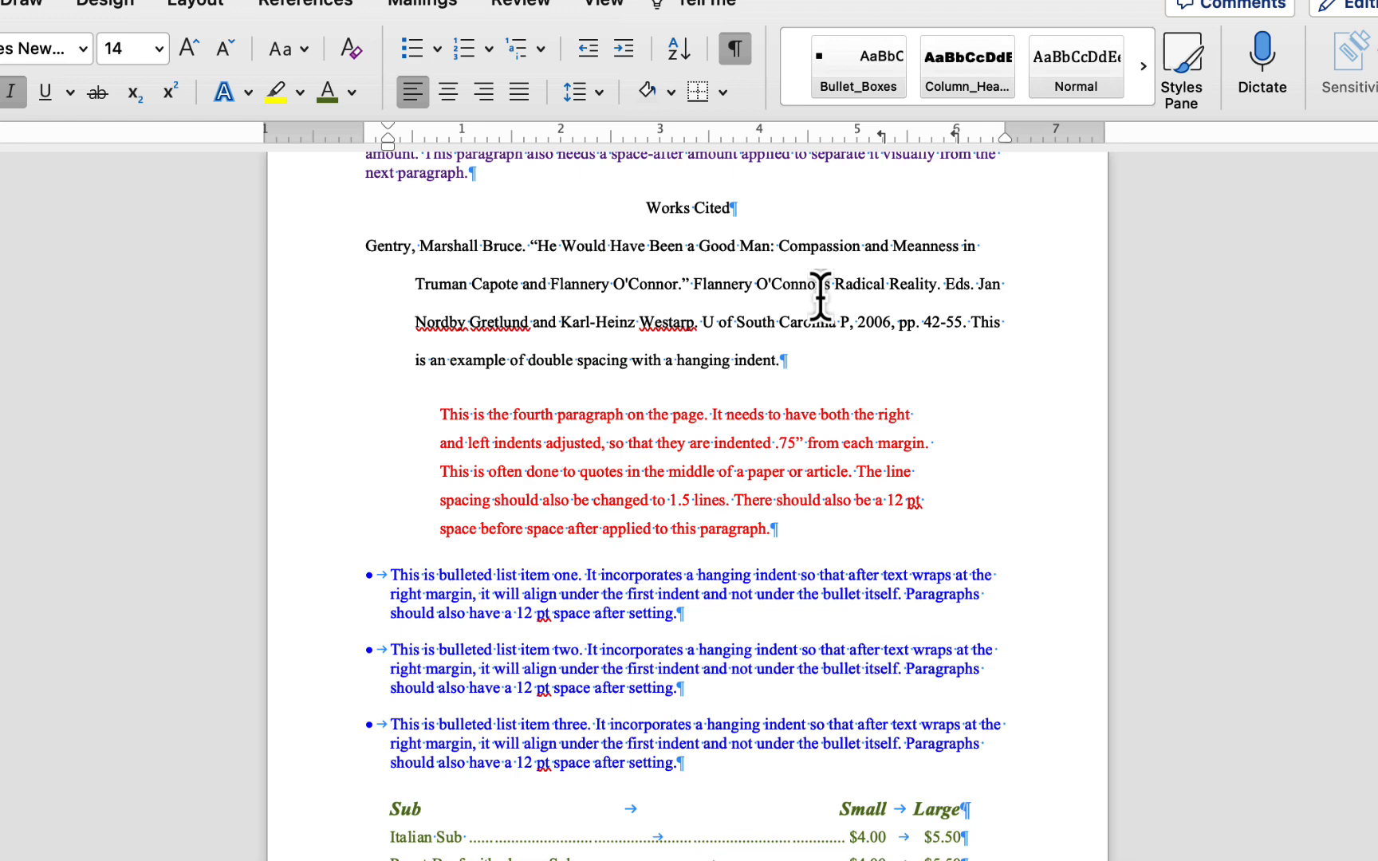
scroll(820, 295, down, 5)
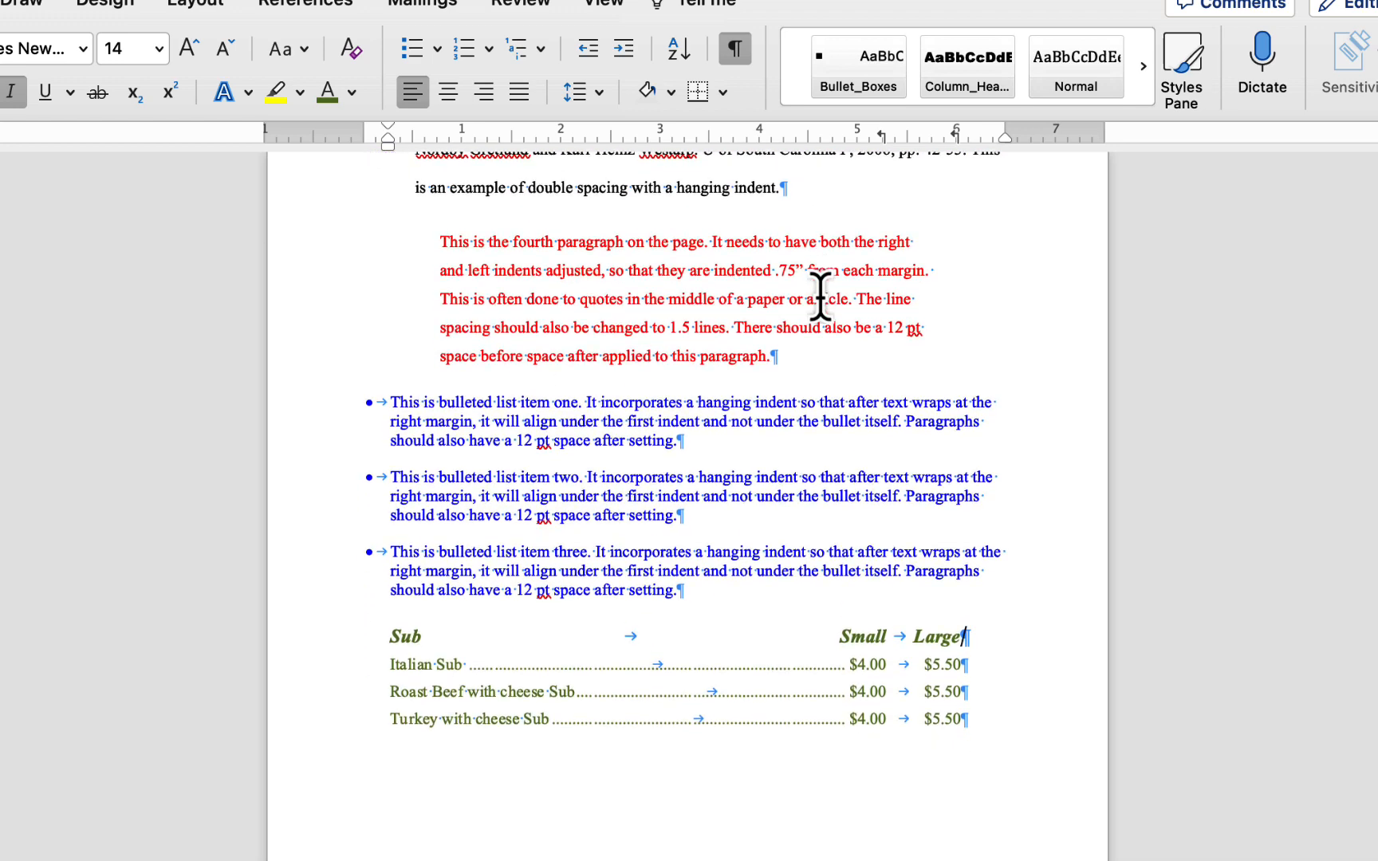
scroll(820, 295, up, 5)
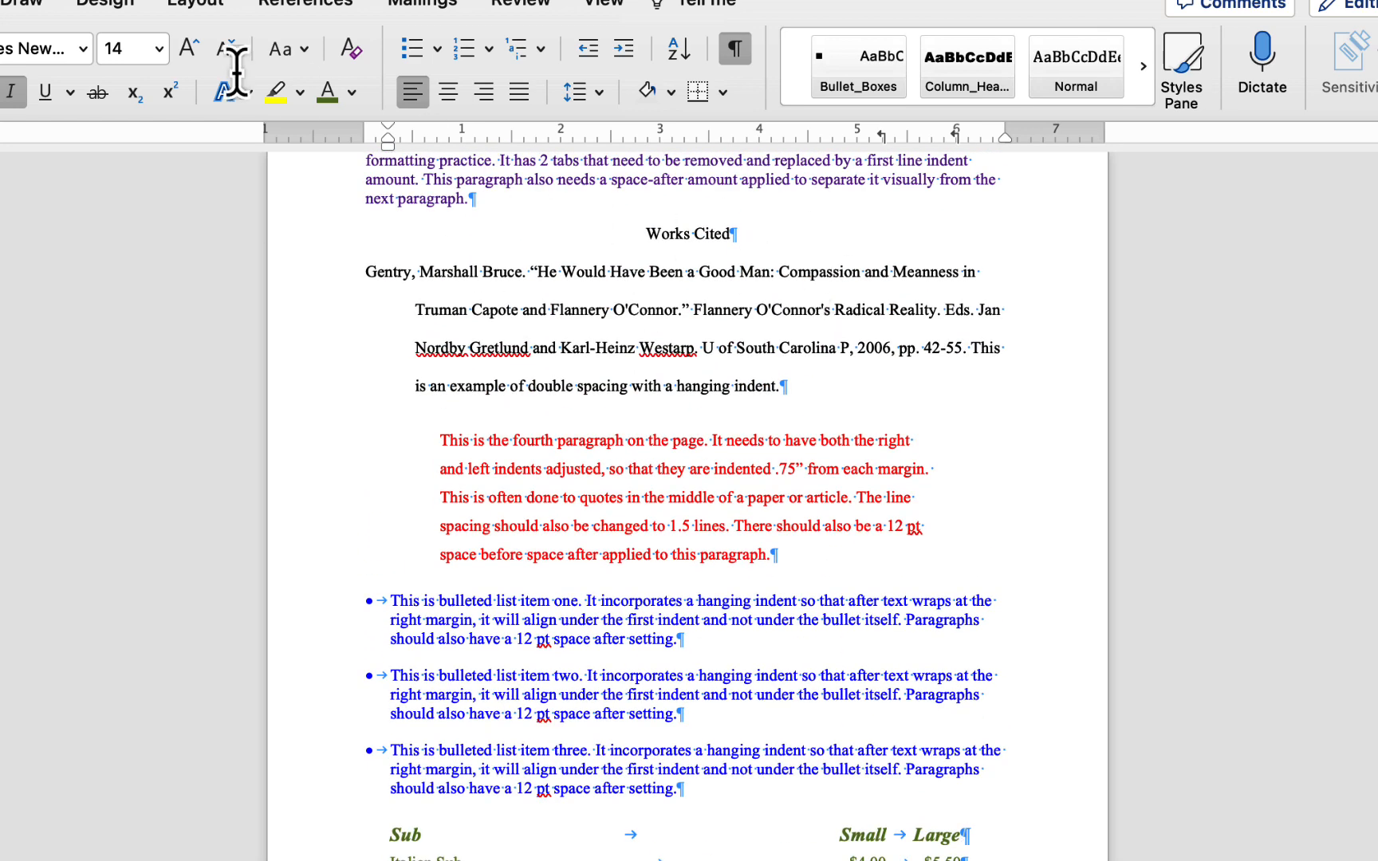
Switch to Chrome and open the "ex10 - Formatting Practice (Word)" assignment from Unit 7 of the course's Coursework.
key(super+Tab)
click(171, 1)
scroll(291, 390, up, 5)
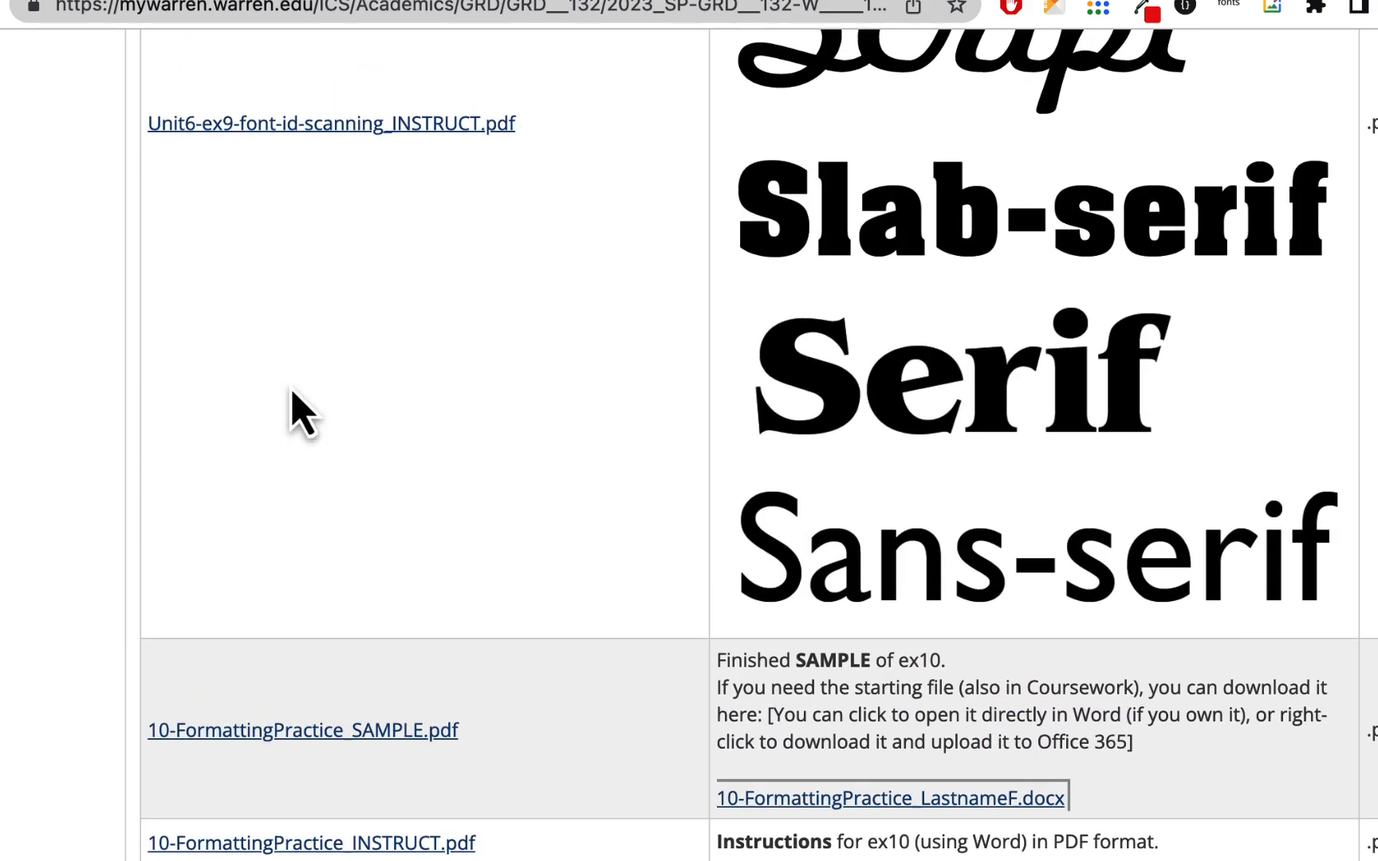
scroll(291, 390, up, 10)
click(128, 491)
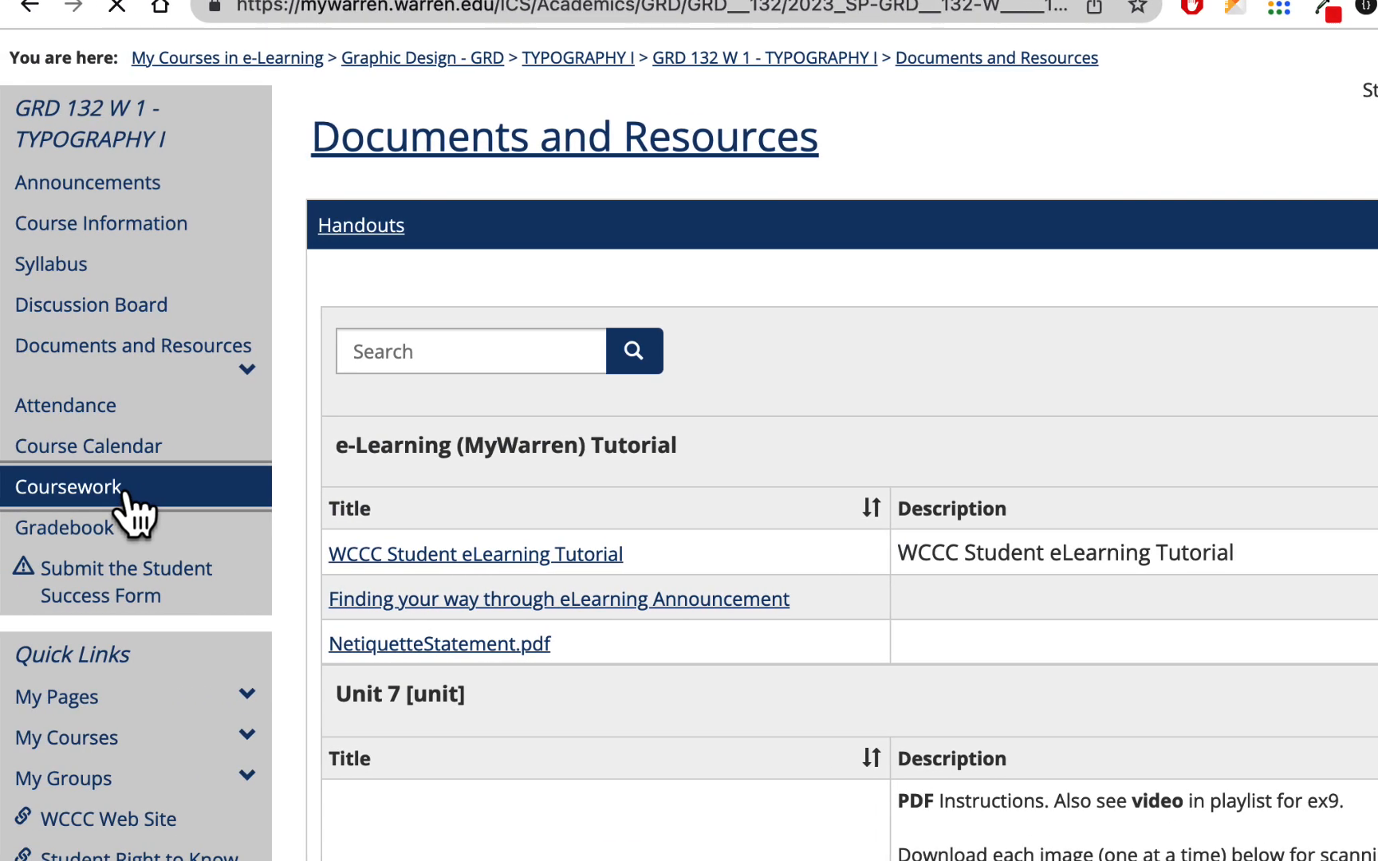
scroll(925, 395, down, 4)
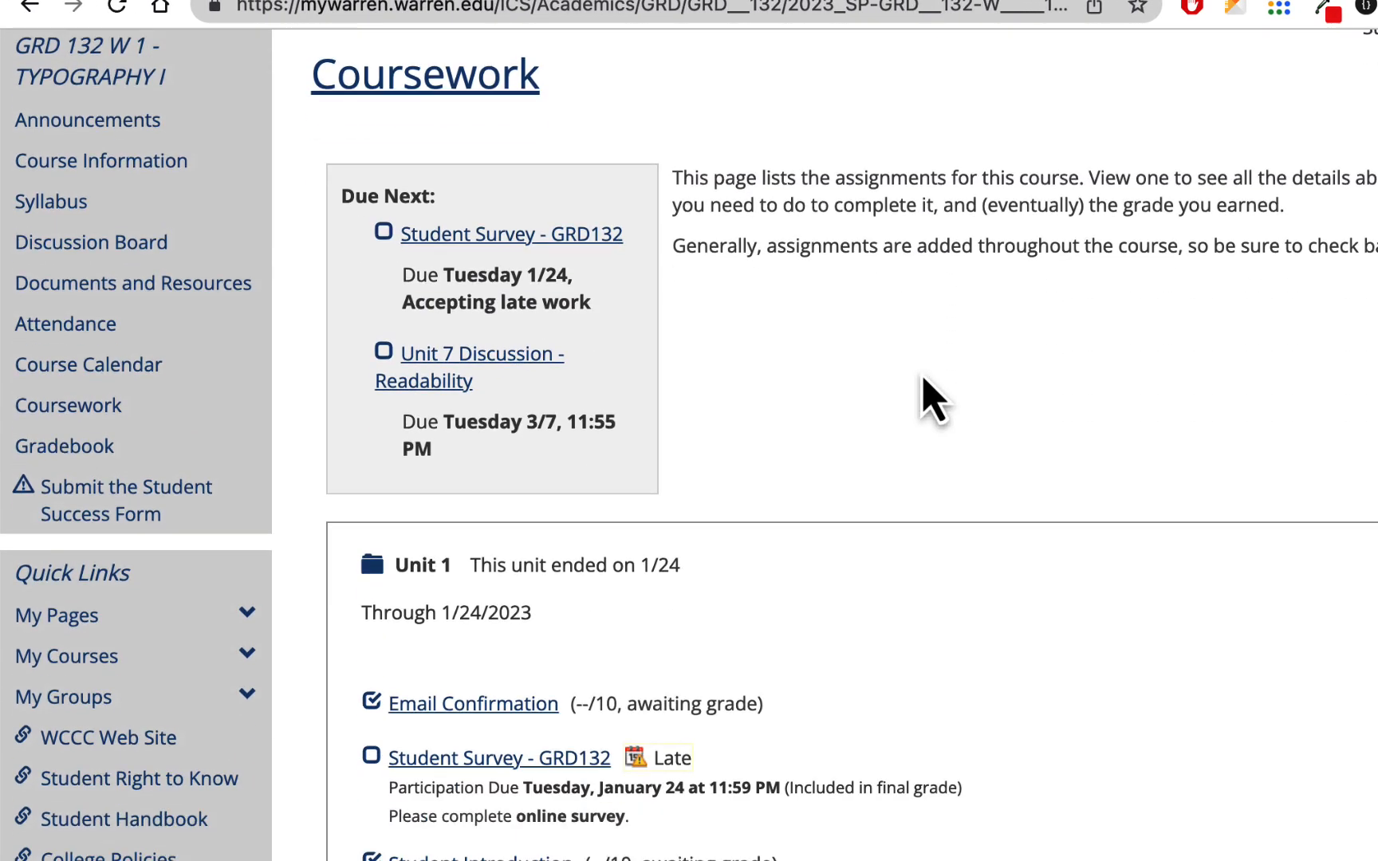
scroll(931, 399, down, 10)
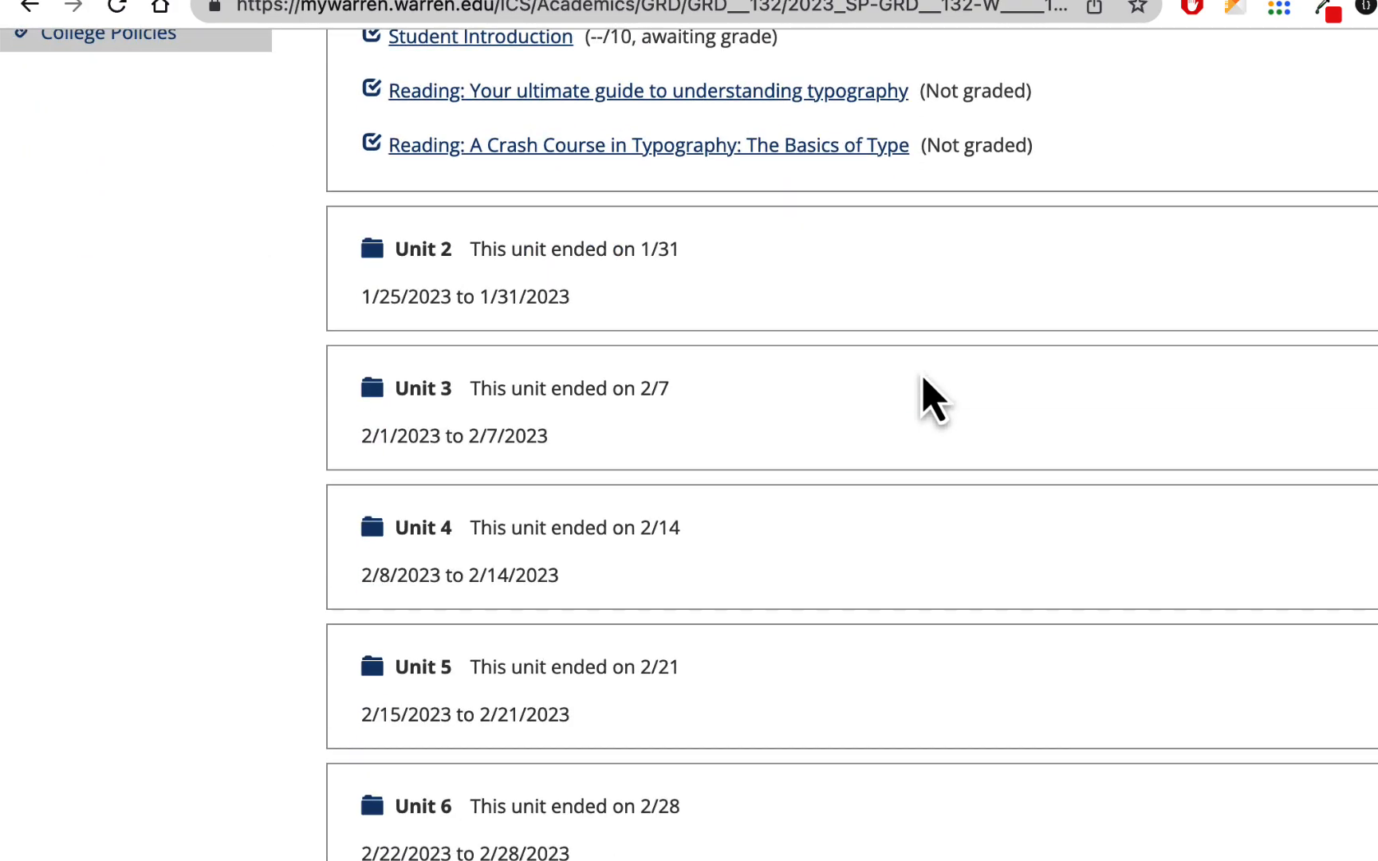
scroll(933, 398, down, 11)
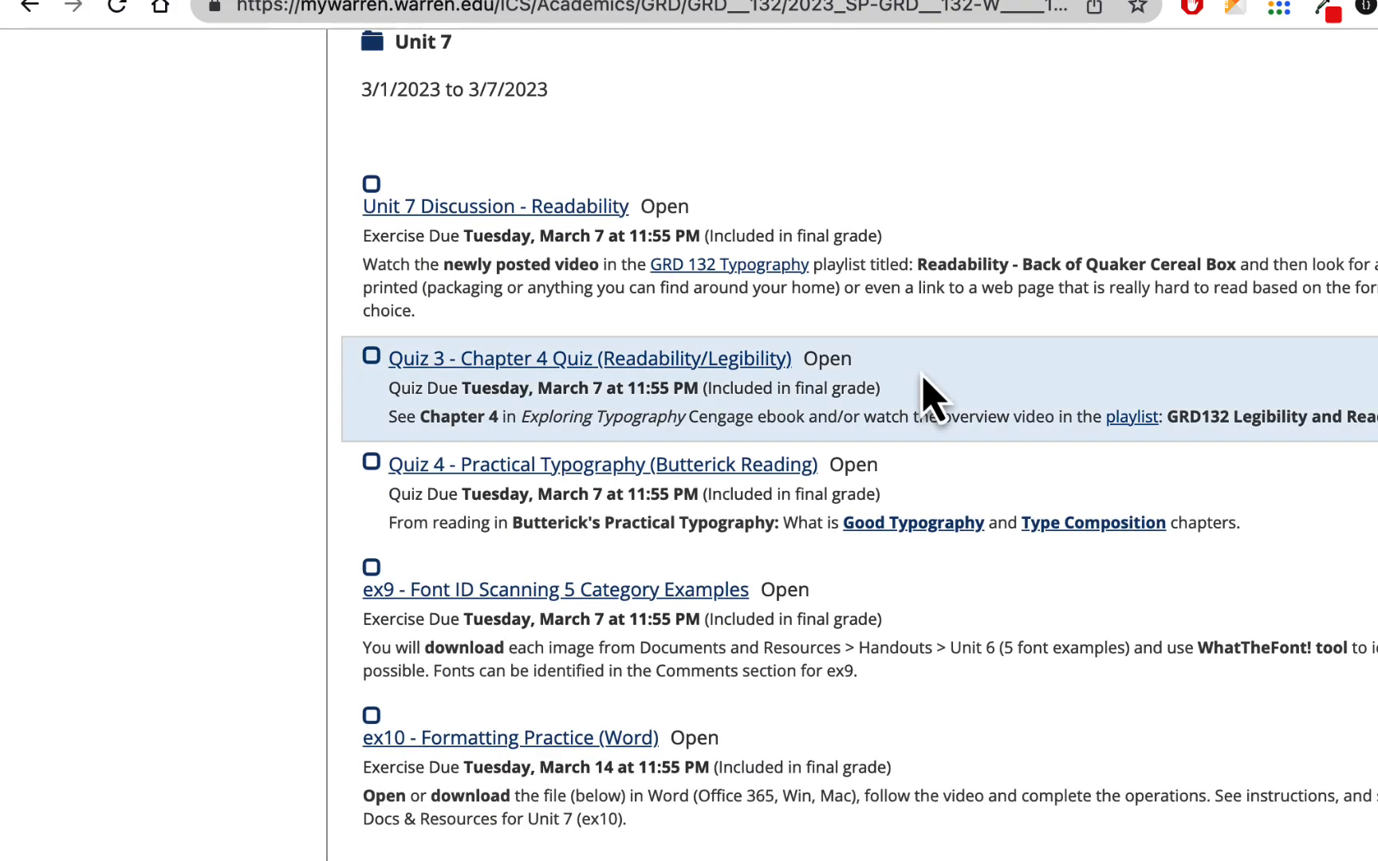
scroll(925, 396, down, 3)
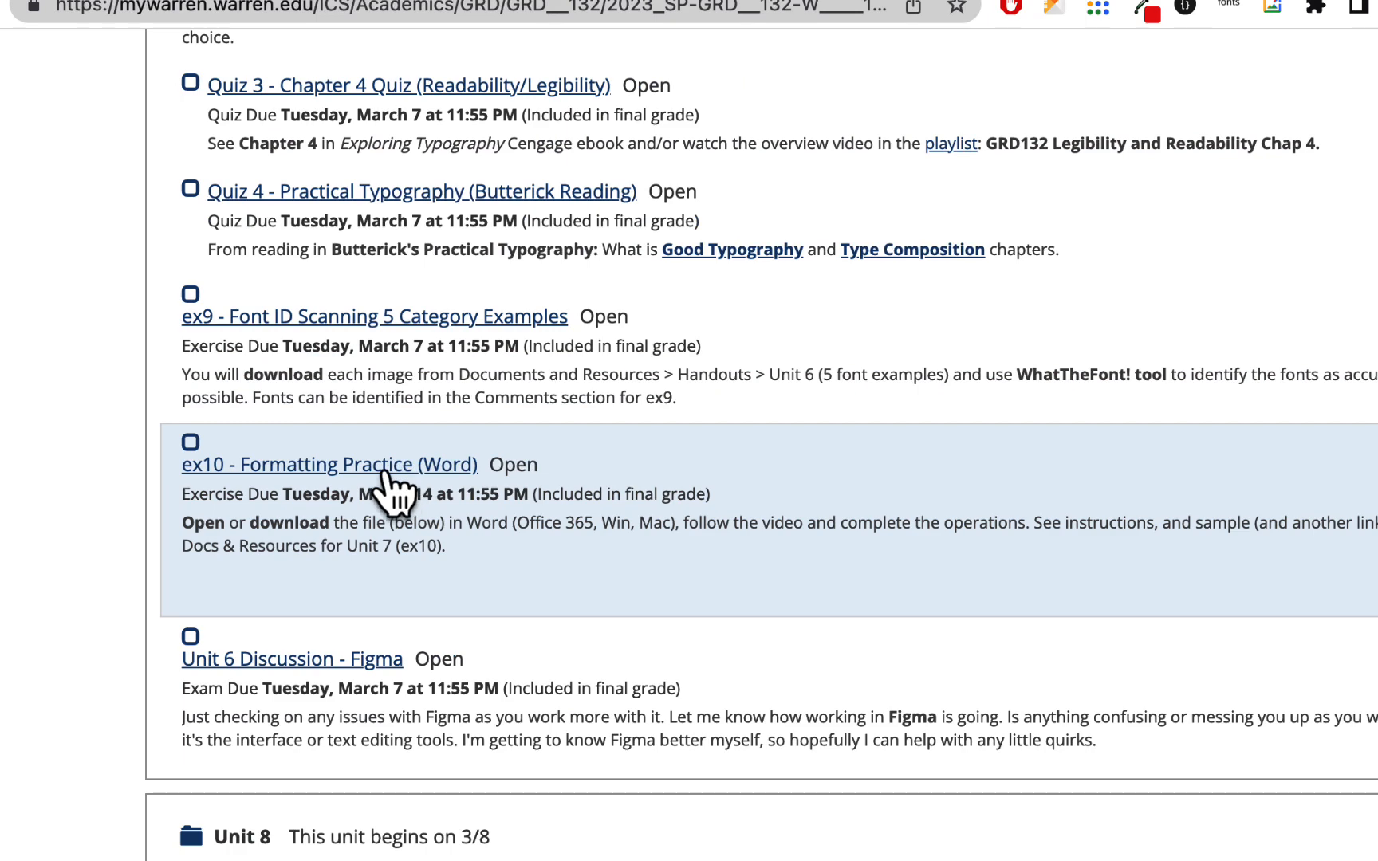
click(386, 472)
scroll(391, 498, down, 5)
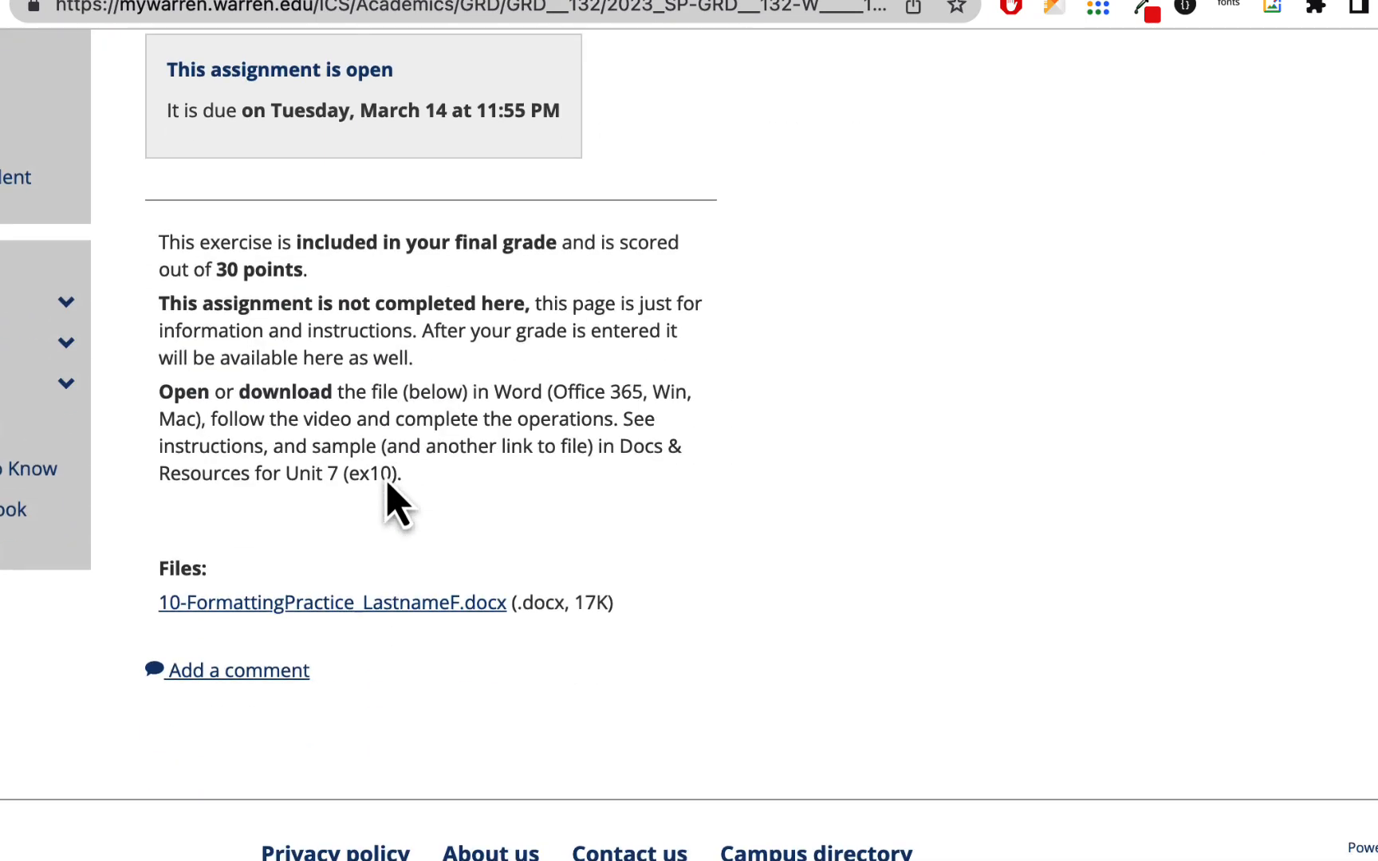
Add a comment to the ex10 assignment and upload and insert the completed 10-formattingpractice .docx file from the Notes folder.
click(295, 672)
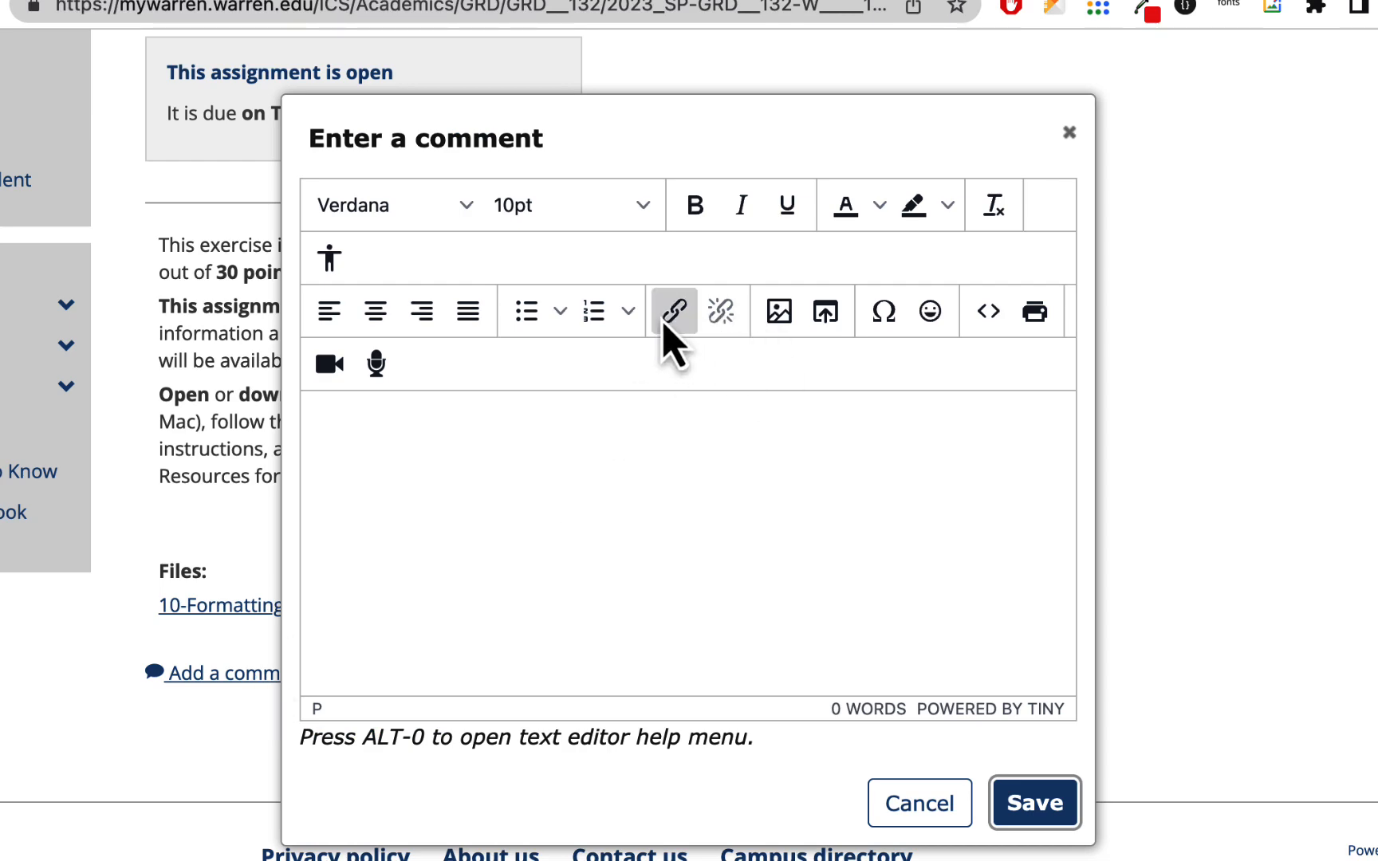
click(825, 312)
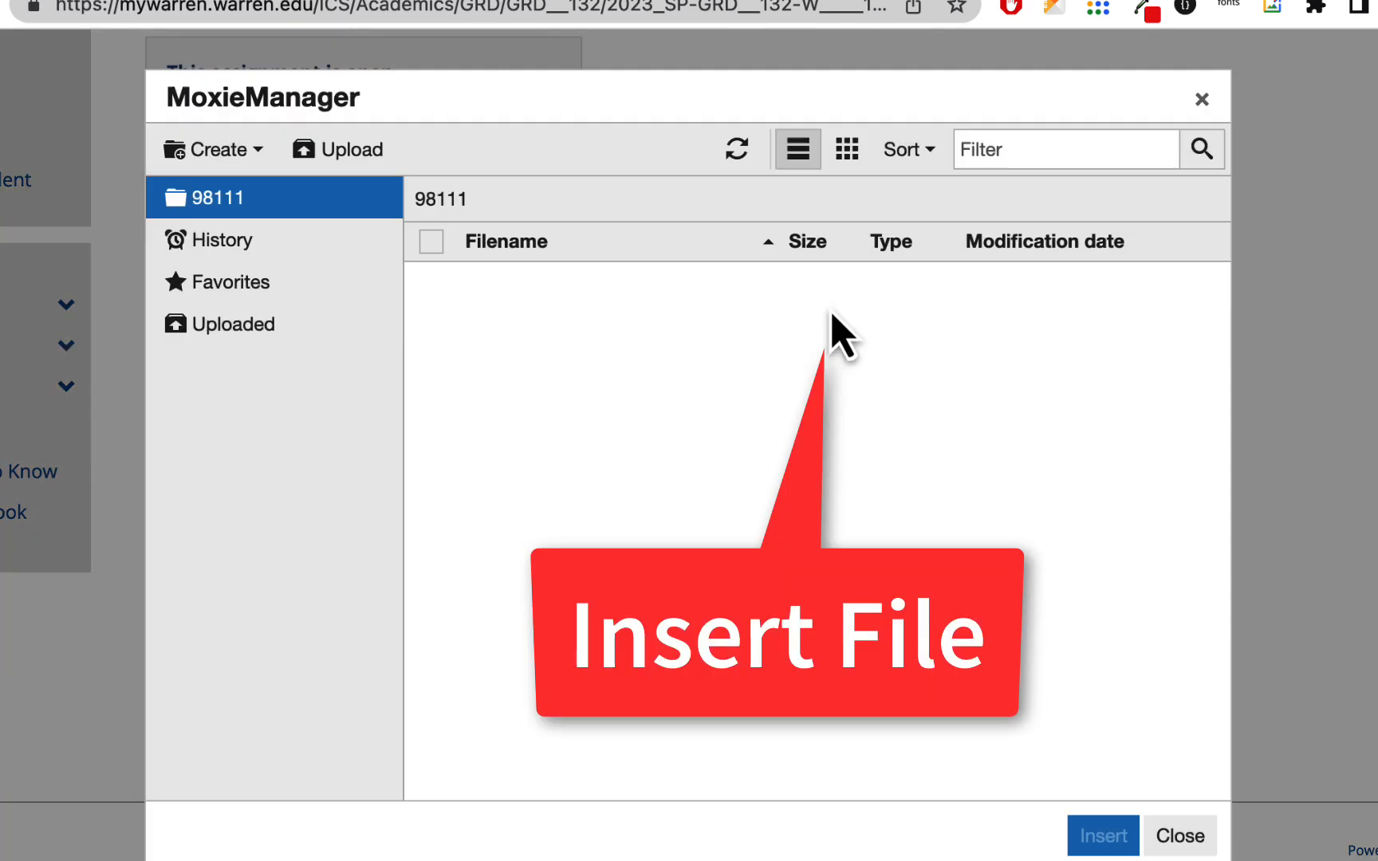
click(362, 157)
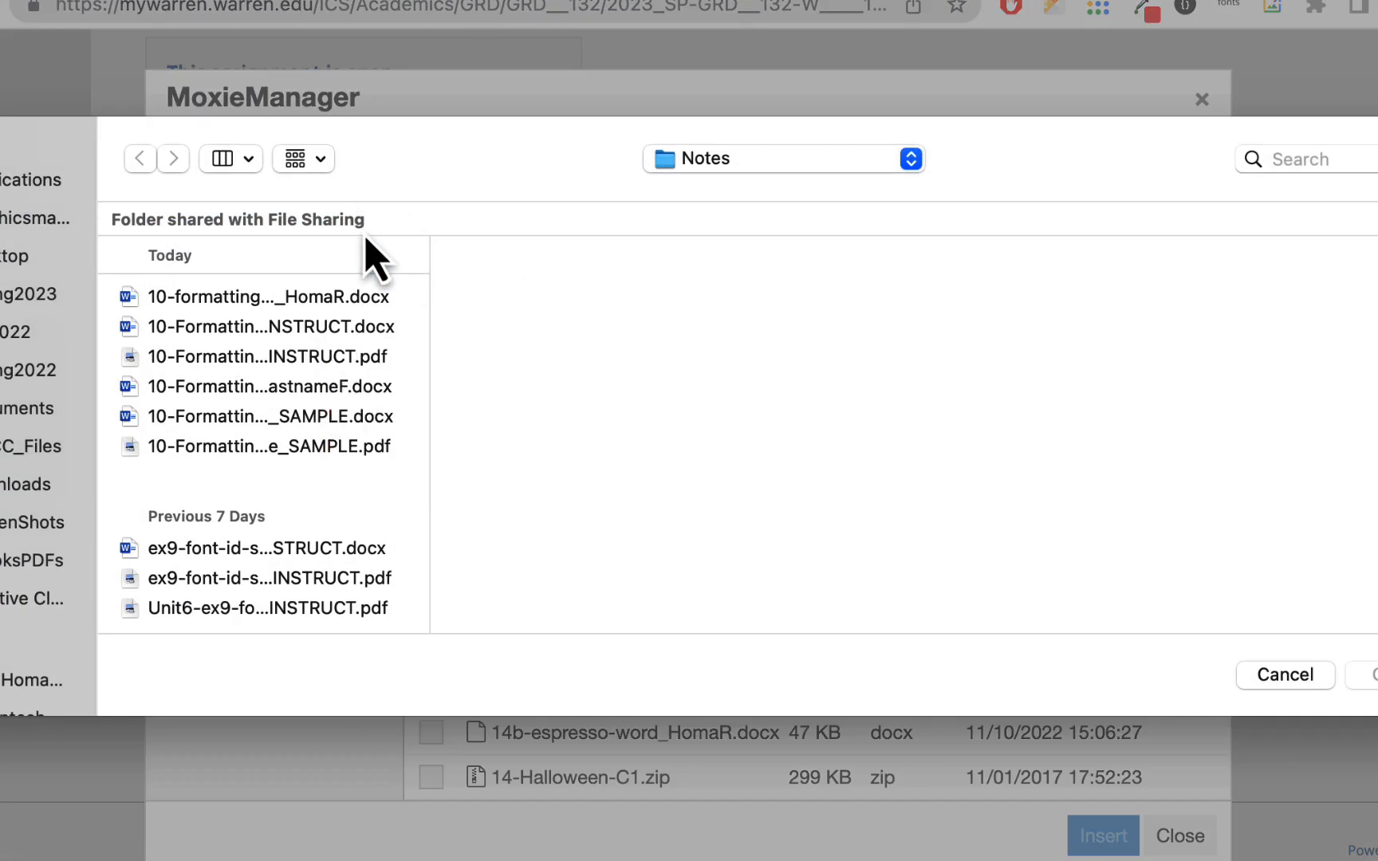
click(384, 307)
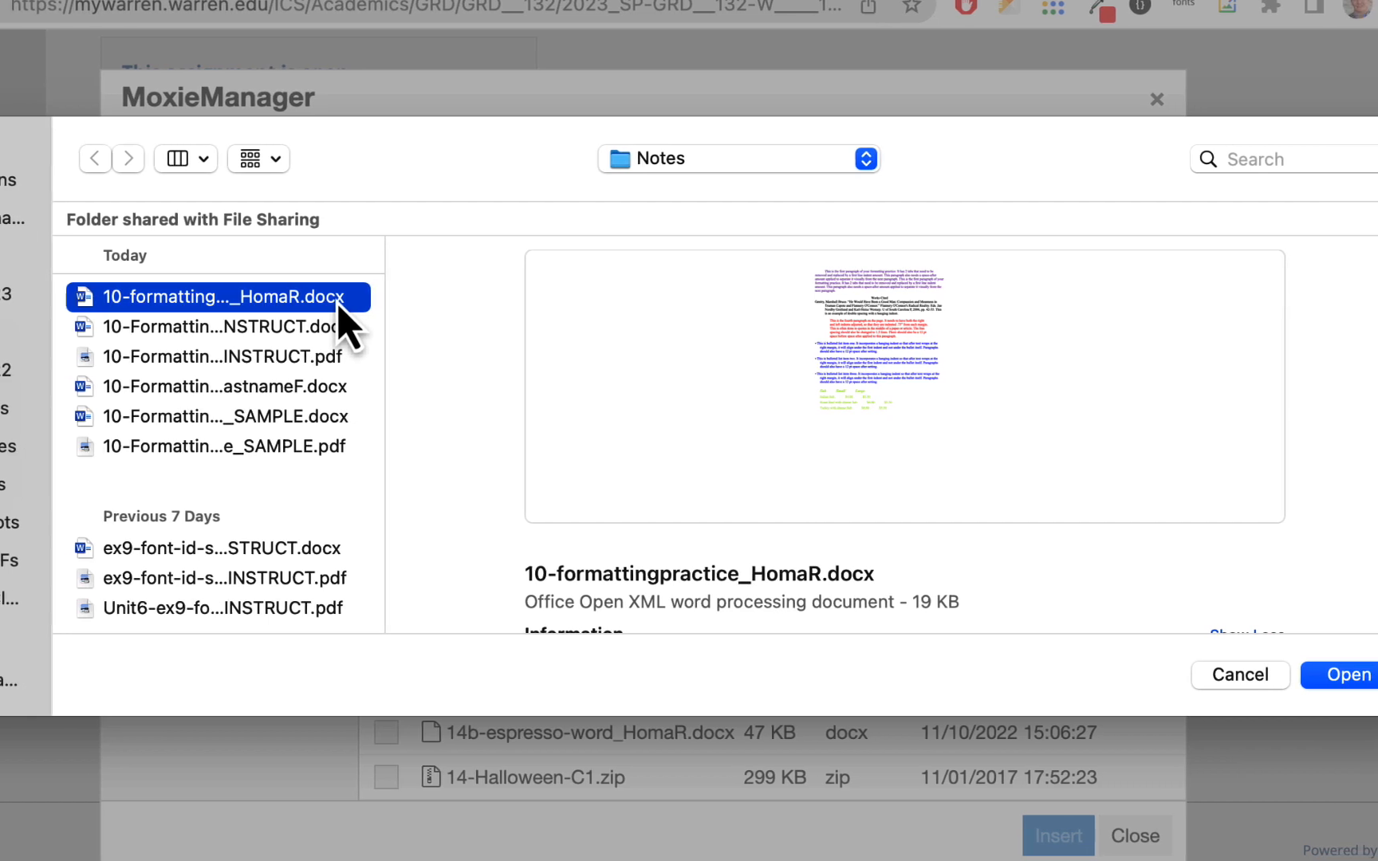
scroll(1295, 399, down, 3)
click(1367, 674)
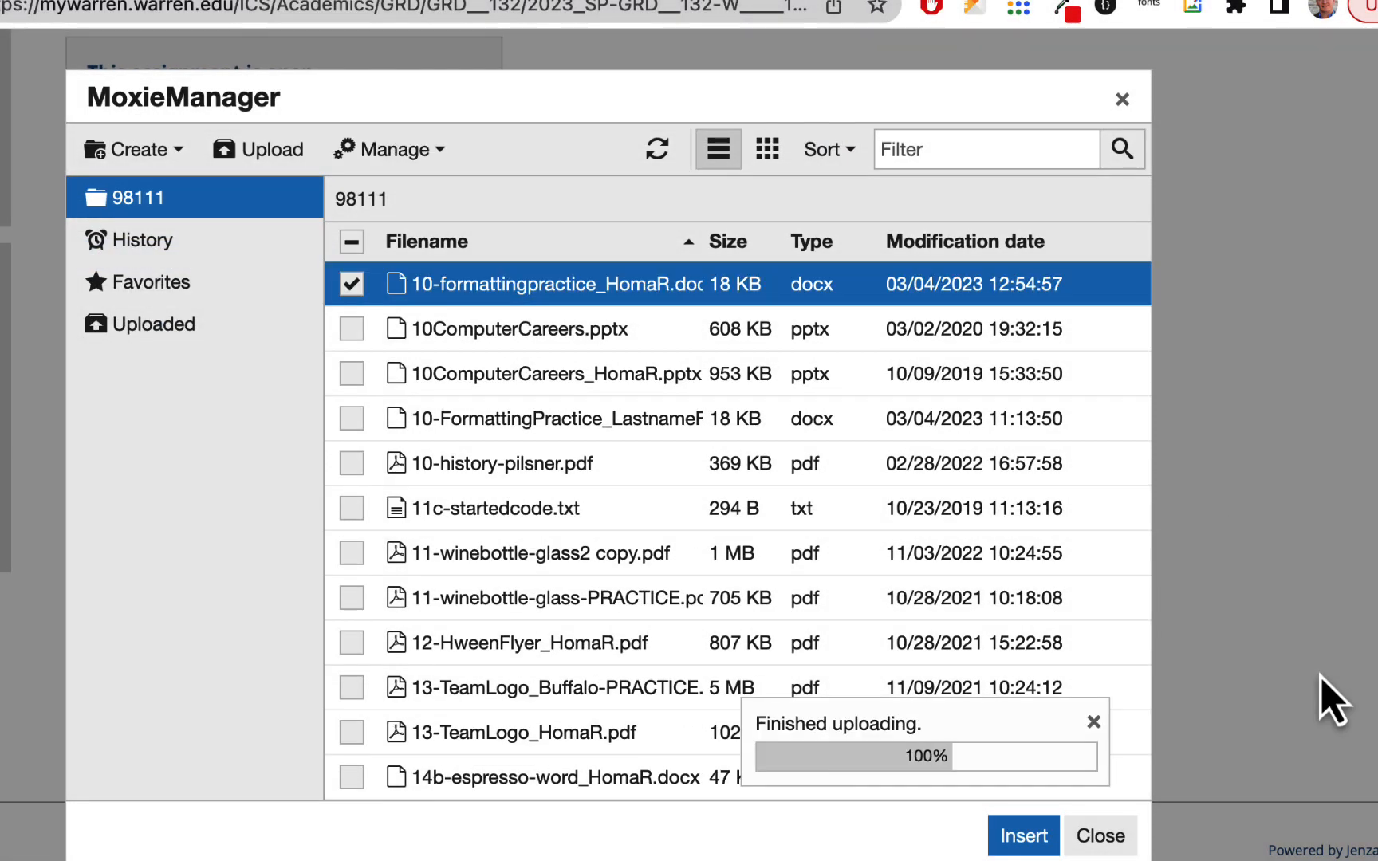
click(1012, 836)
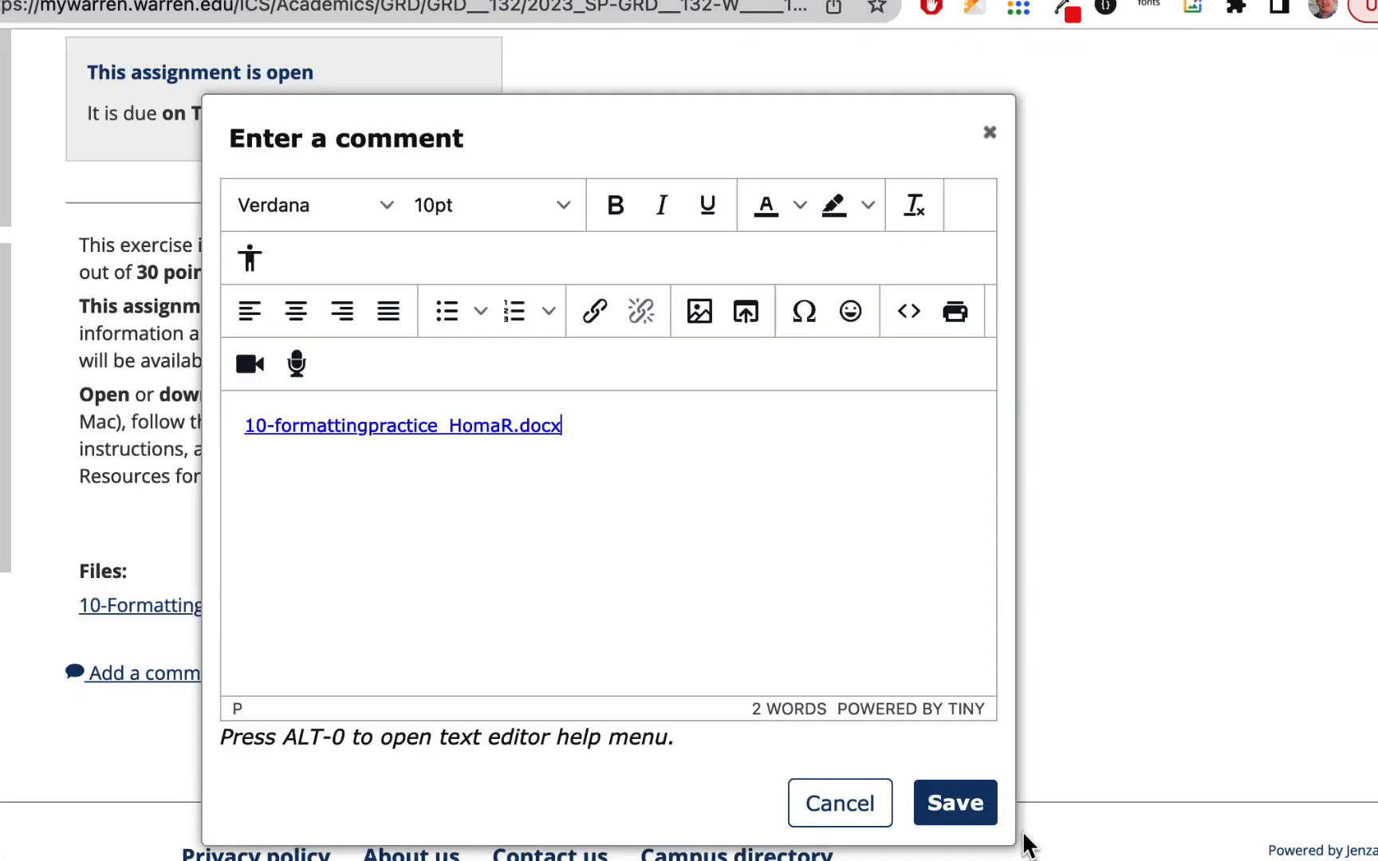
Make the inserted file link open in a new window and save the comment to the ex10 assignment.
triple_click(513, 435)
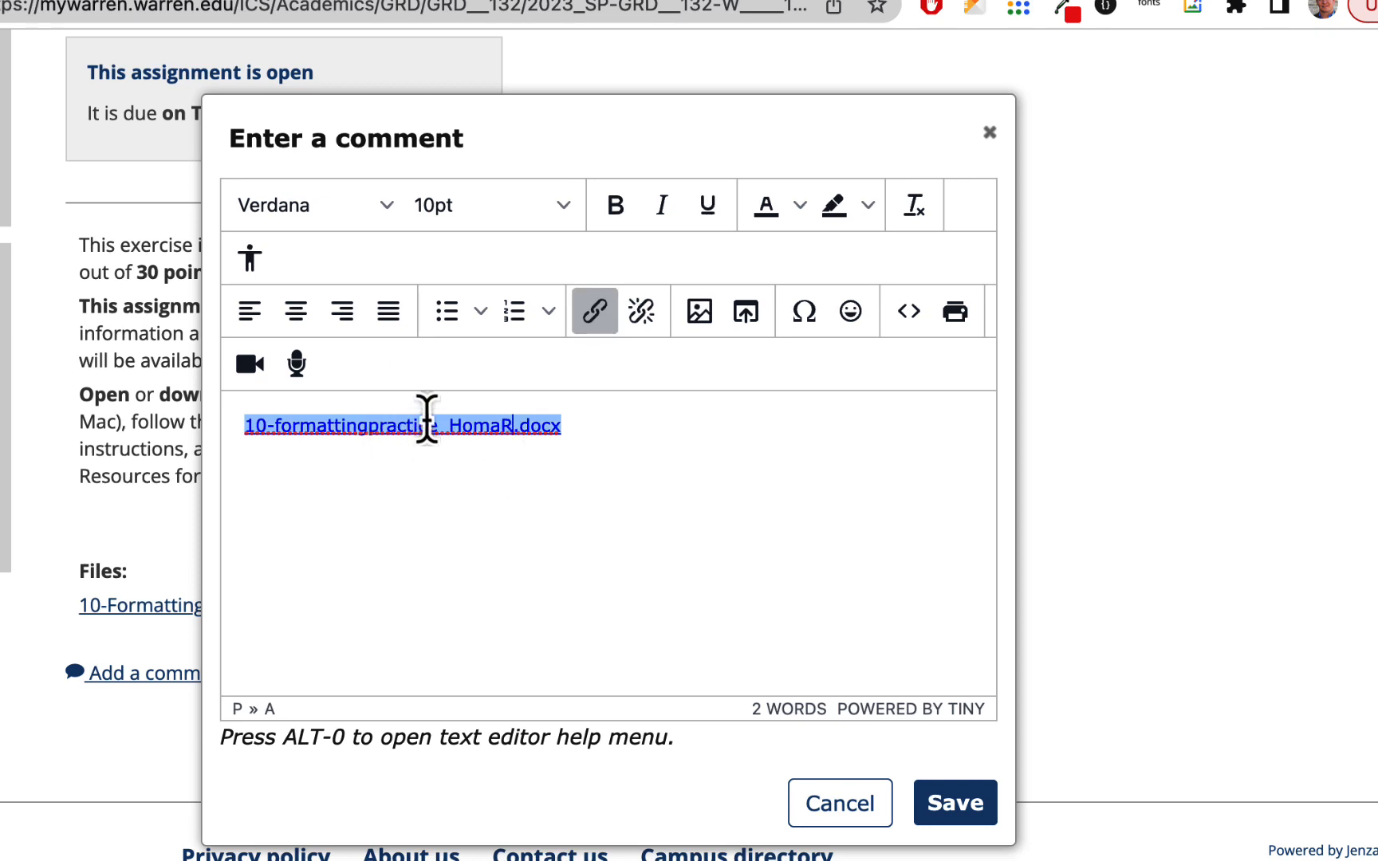
click(600, 315)
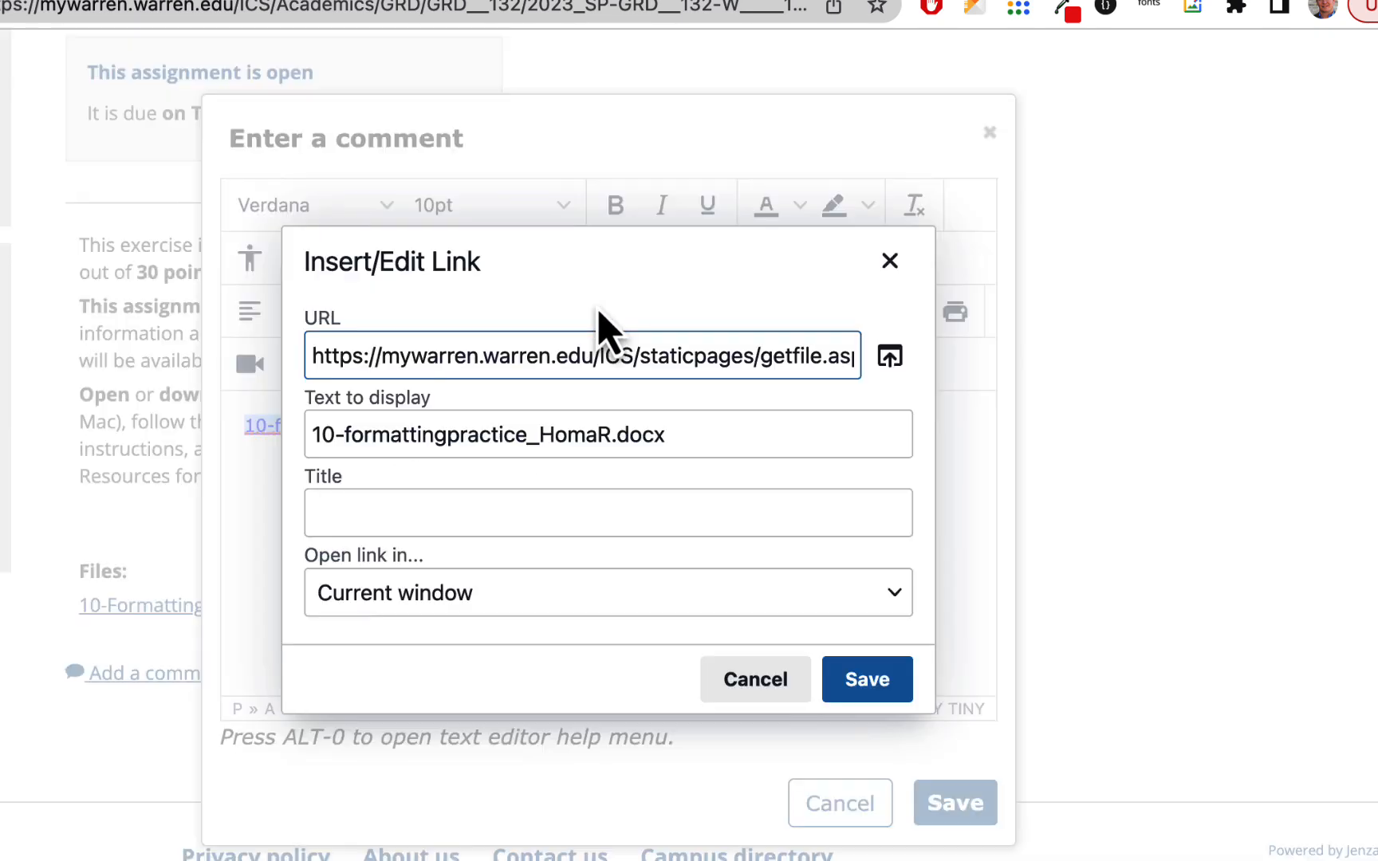
click(518, 606)
click(518, 691)
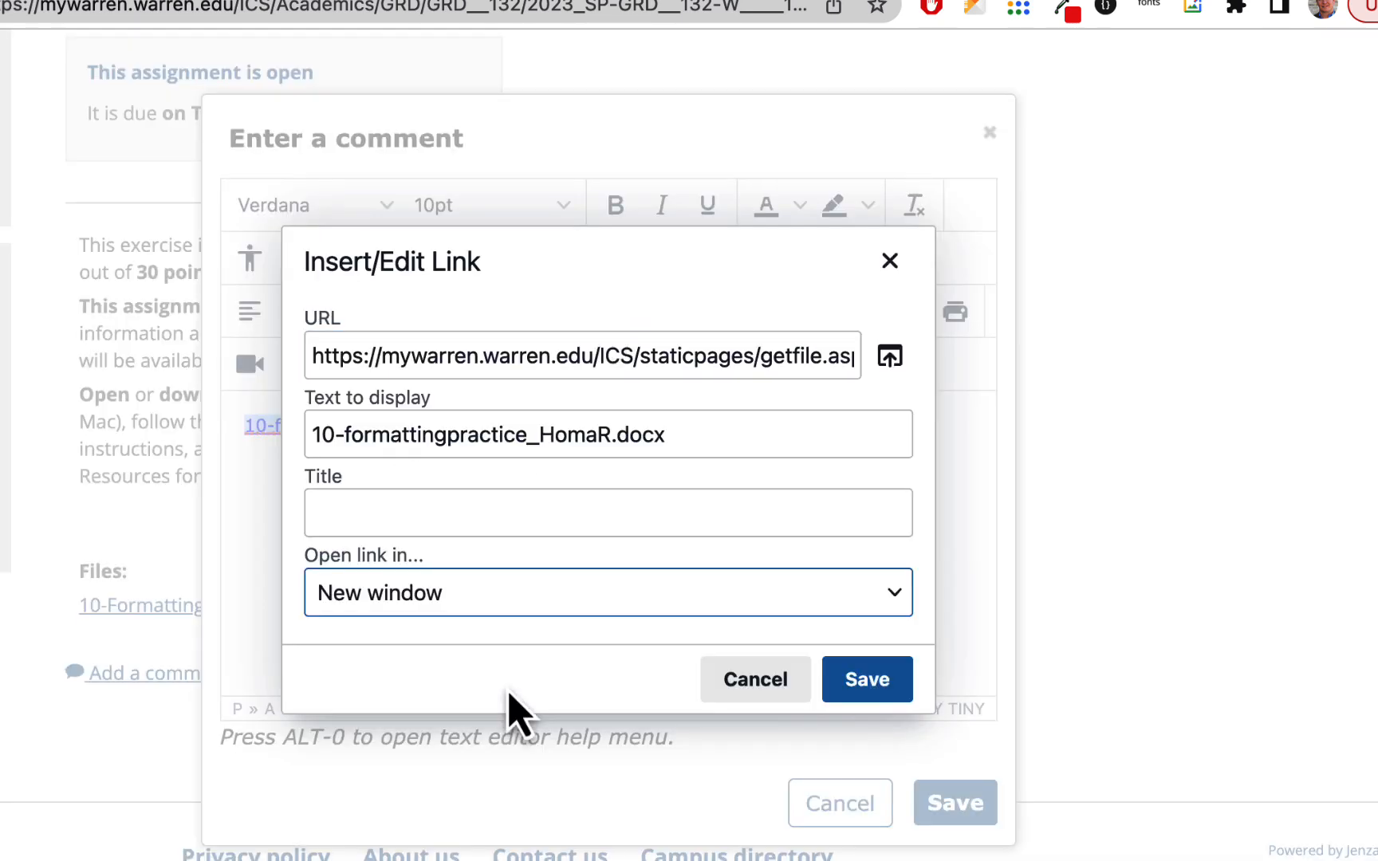
click(873, 686)
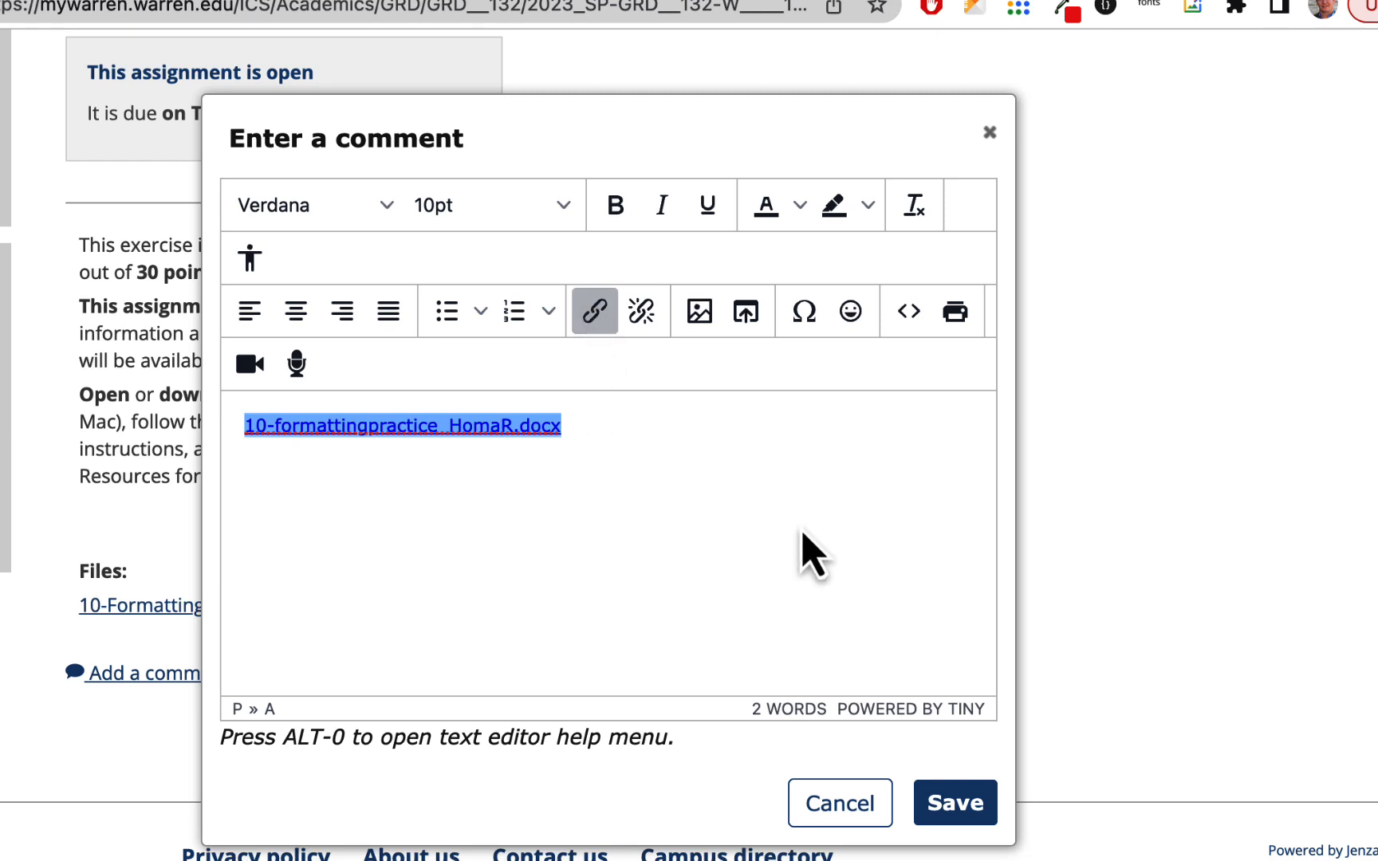
click(957, 800)
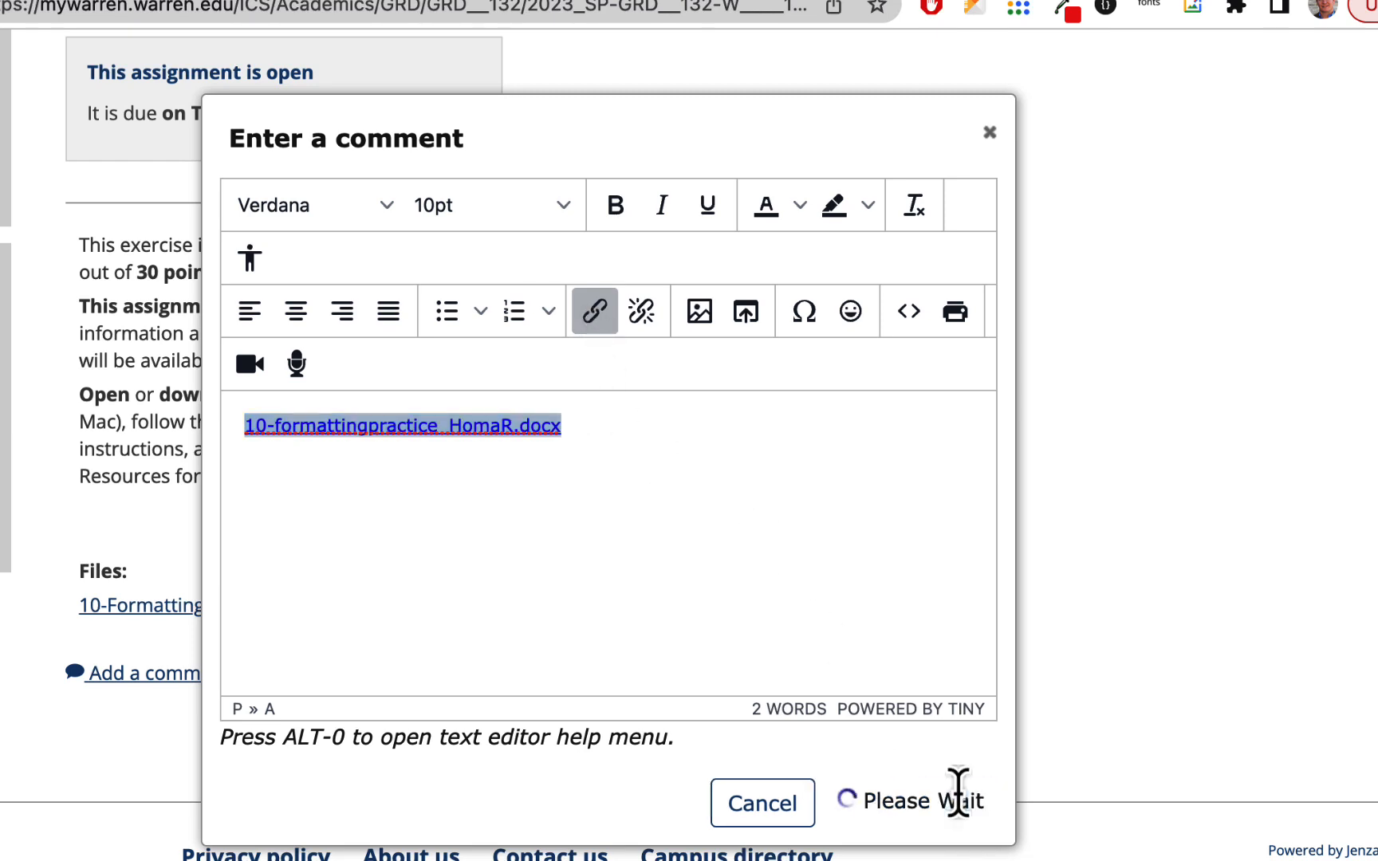
scroll(846, 711, down, 10)
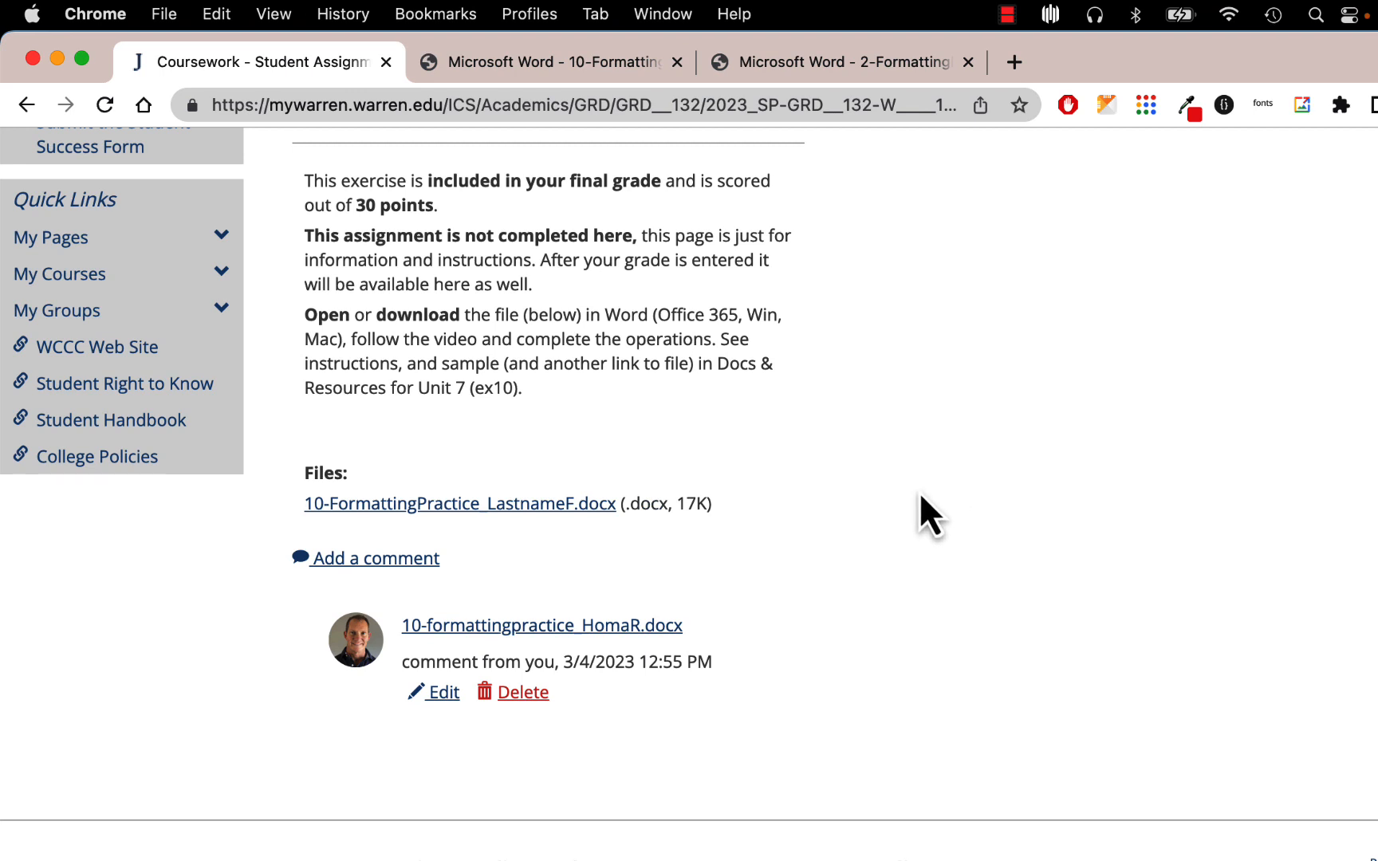
scroll(921, 496, up, 1)
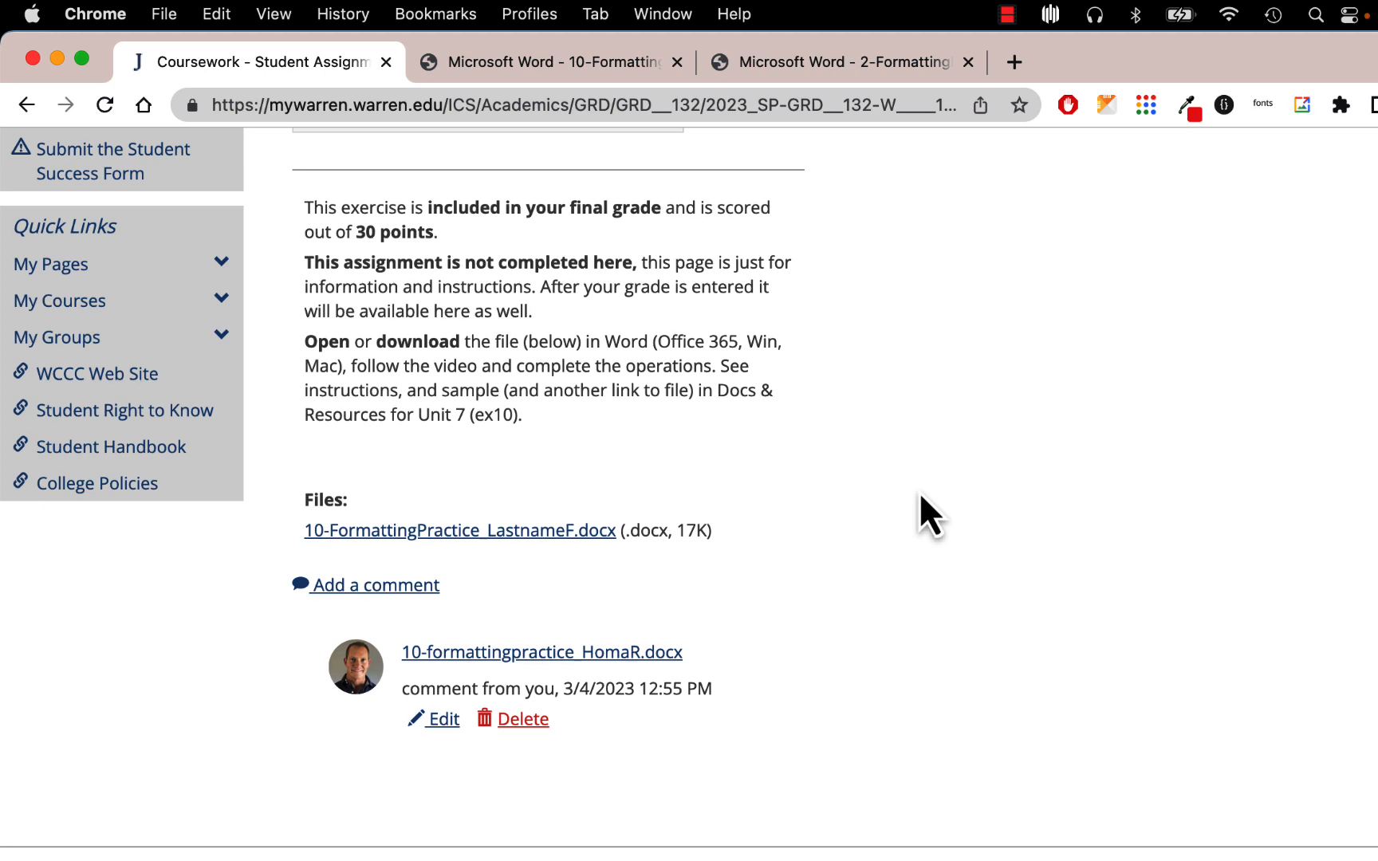
scroll(941, 496, up, 2)
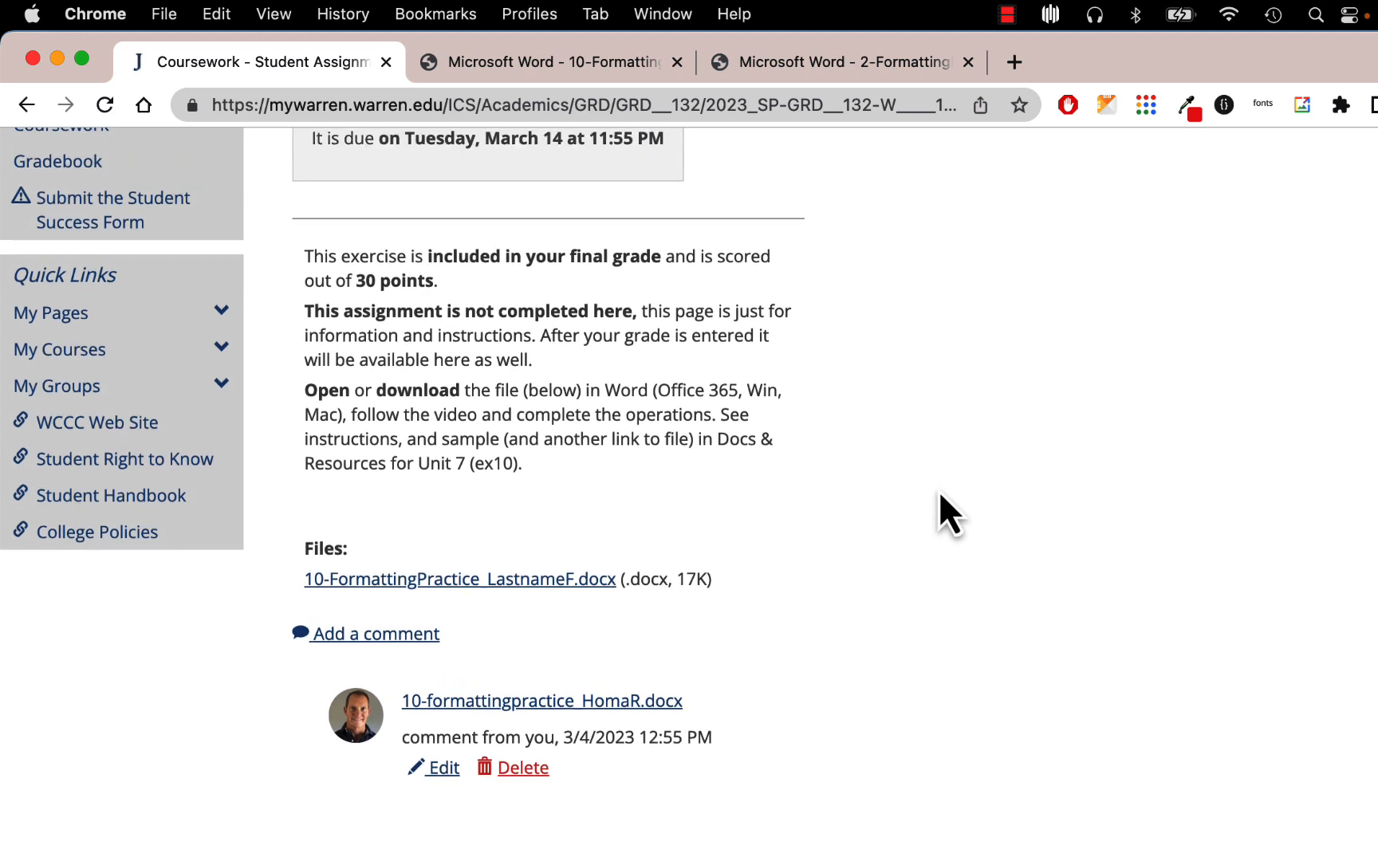
Review the ex10 assignment page, from the due date and instructions to the attached file and the submitted comment.
scroll(939, 491, down, 1)
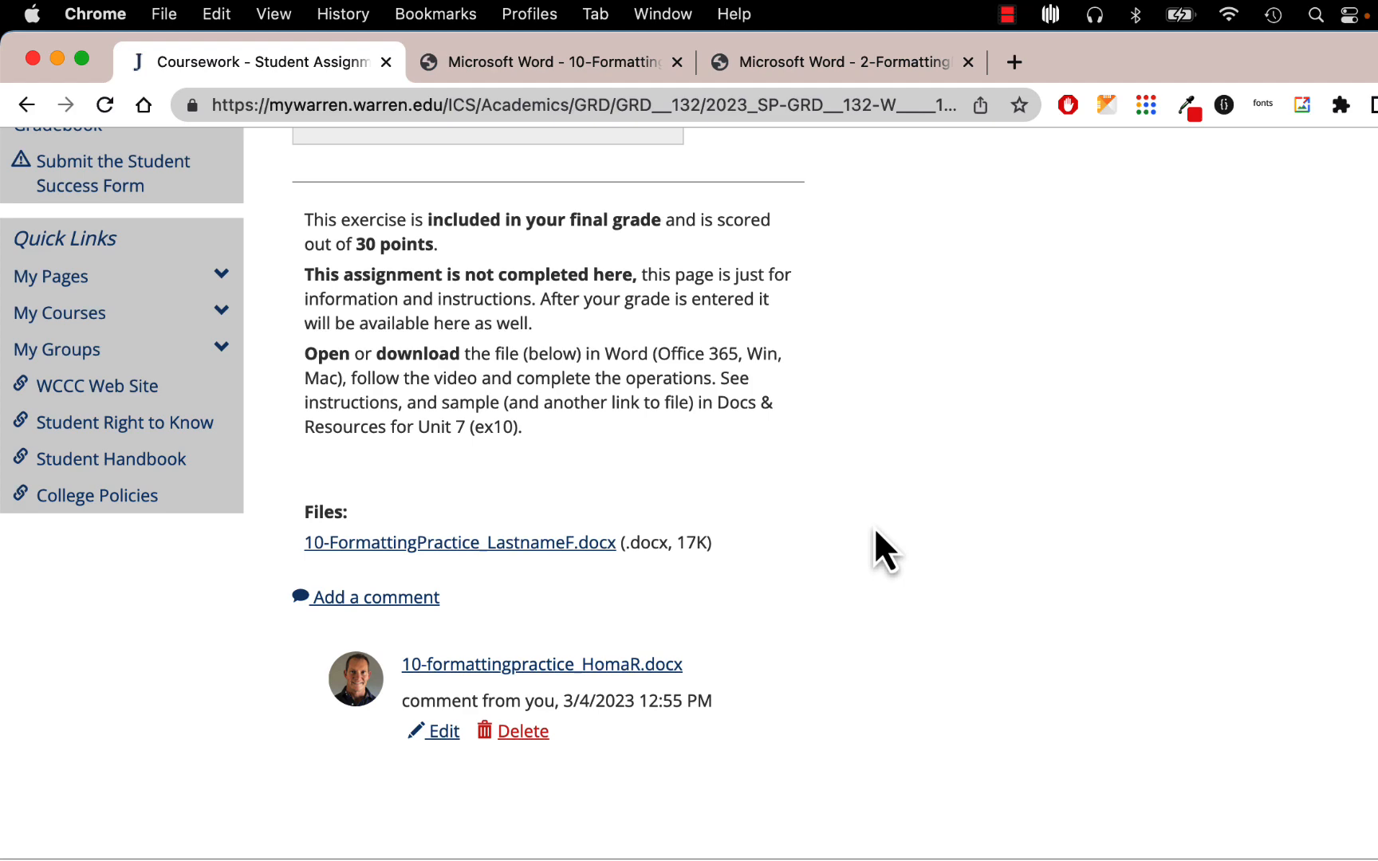
scroll(875, 530, up, 5)
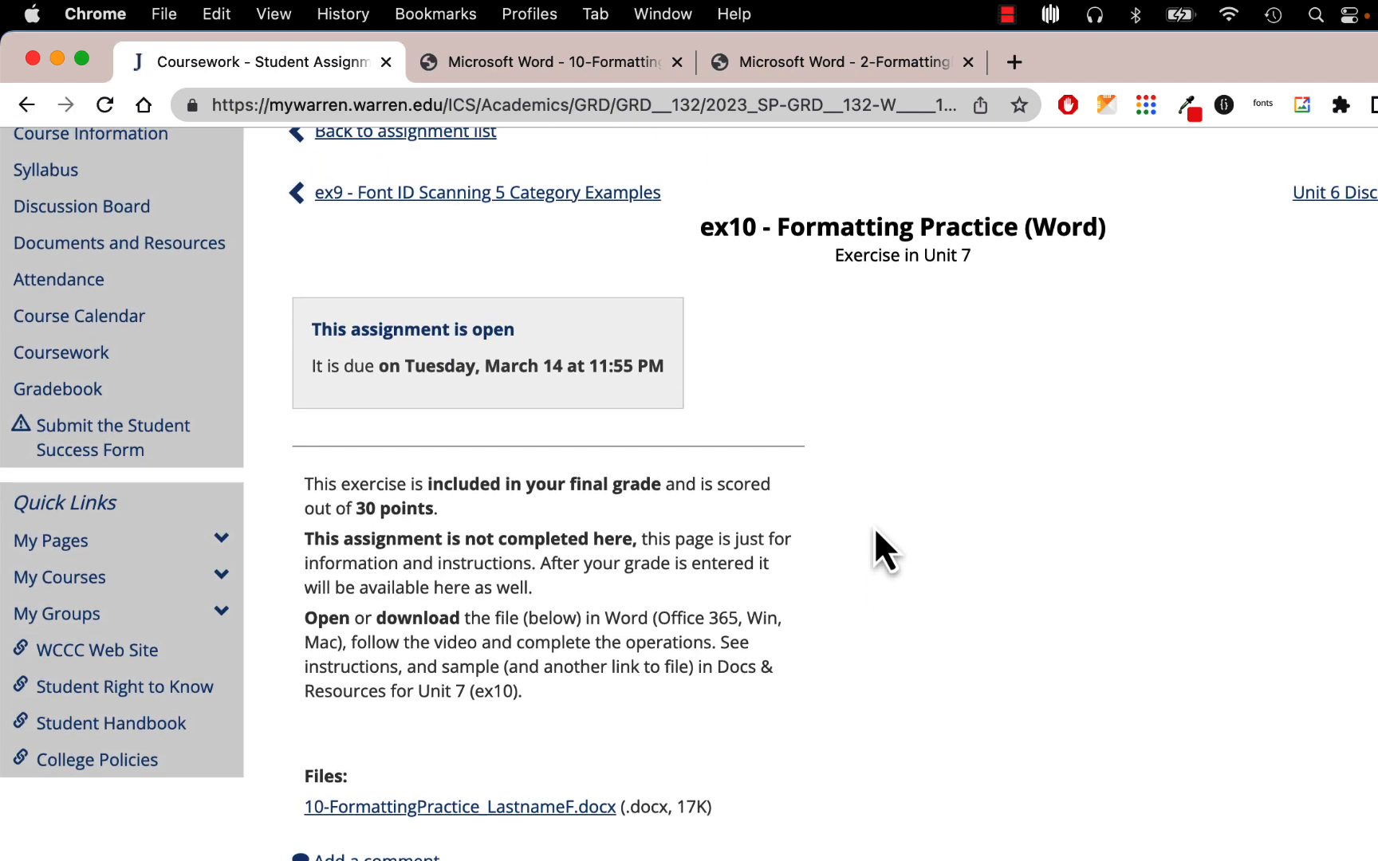
scroll(875, 530, down, 3)
scroll(875, 530, down, 3)
scroll(875, 531, up, 3)
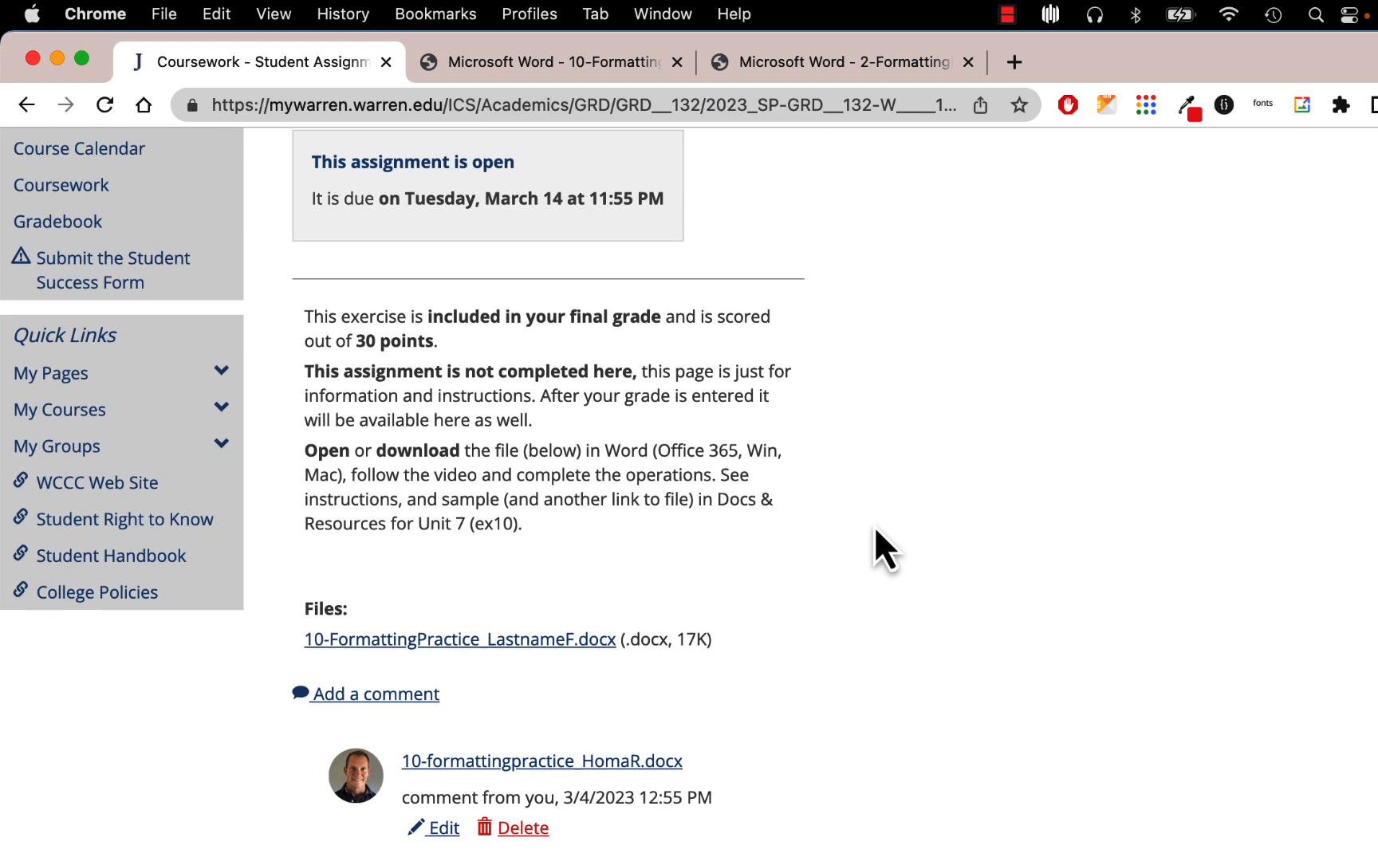
scroll(900, 391, down, 3)
scroll(900, 391, up, 6)
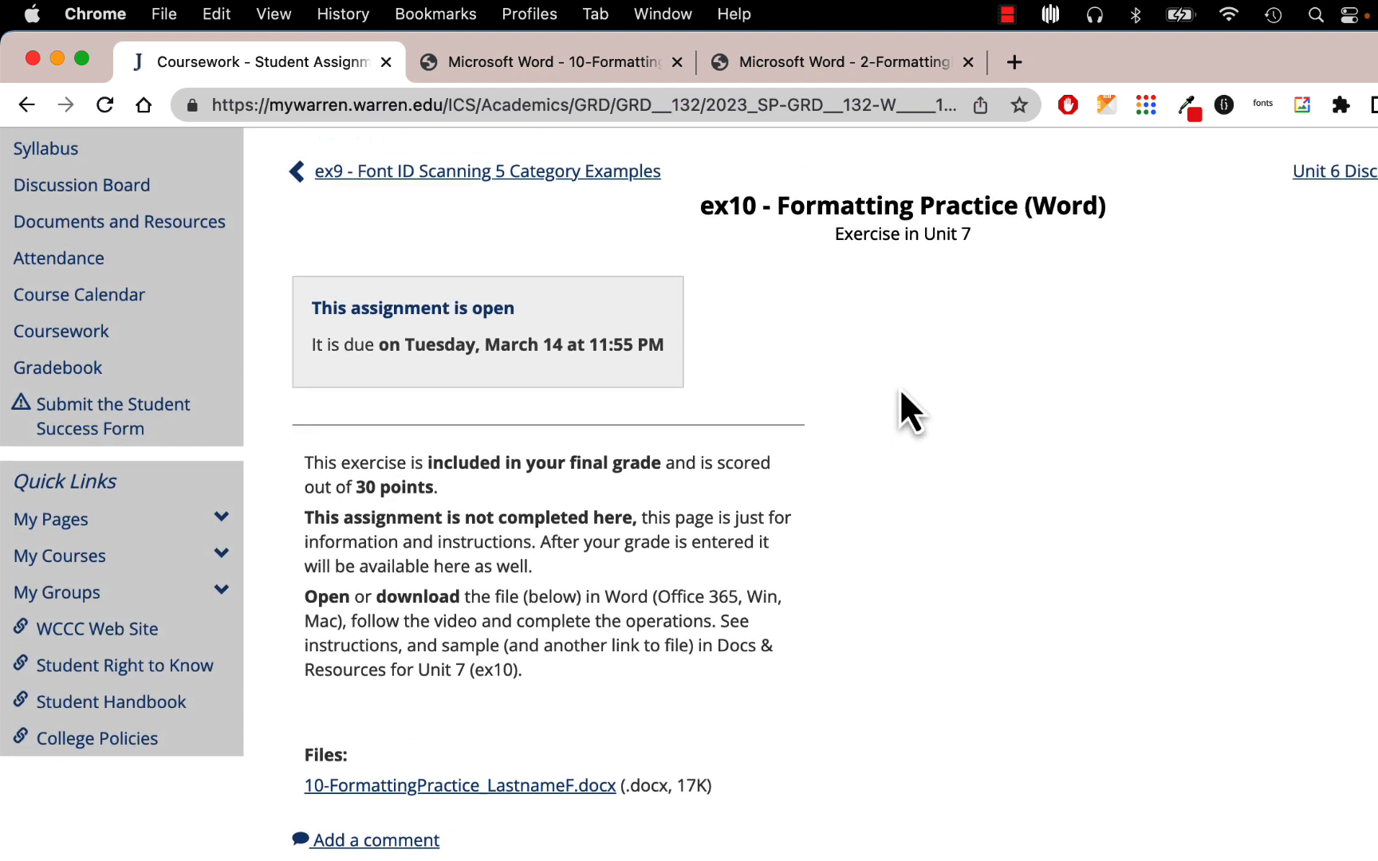
scroll(907, 423, down, 2)
scroll(910, 432, down, 4)
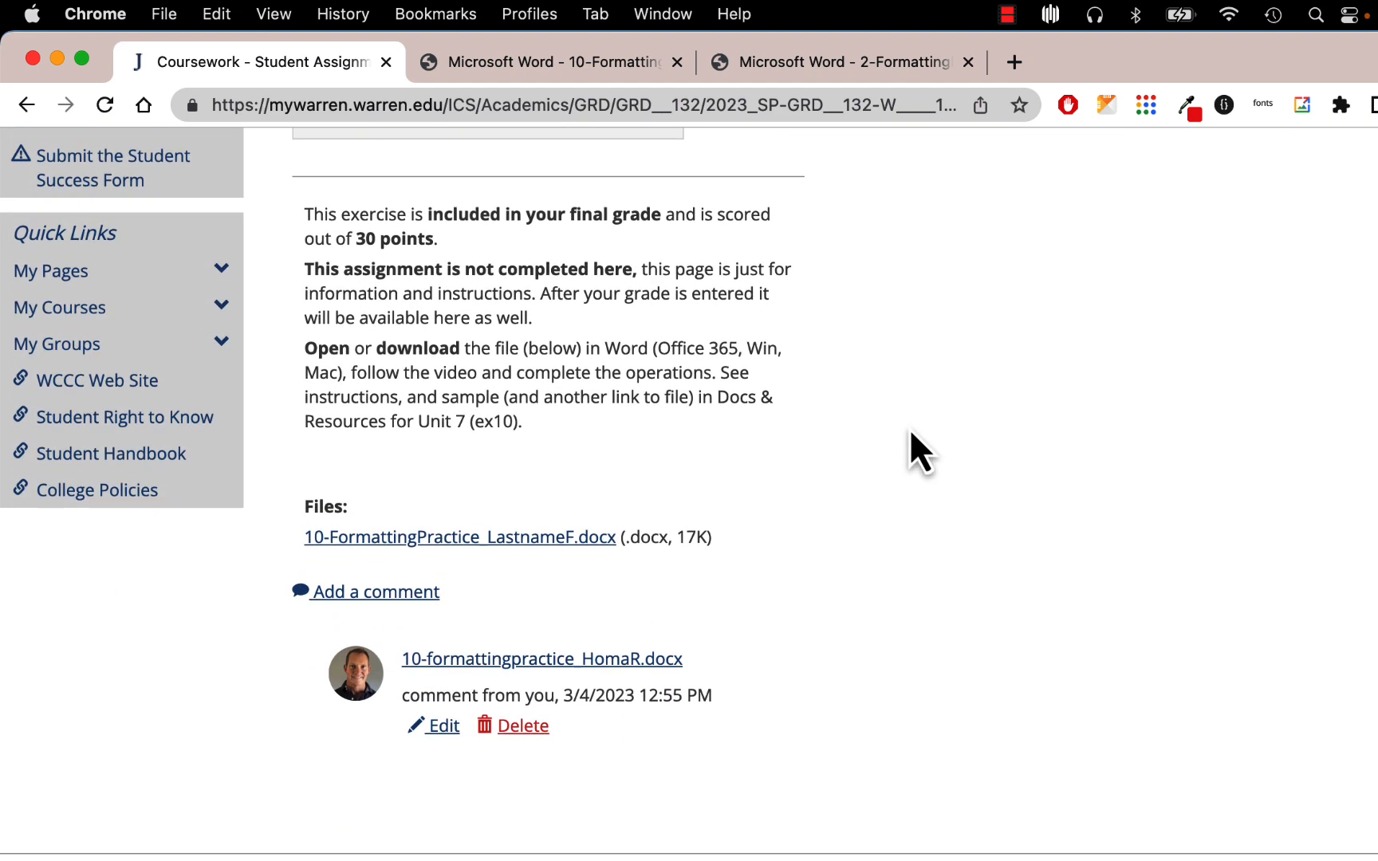
scroll(910, 432, up, 3)
scroll(910, 432, down, 3)
scroll(904, 408, up, 3)
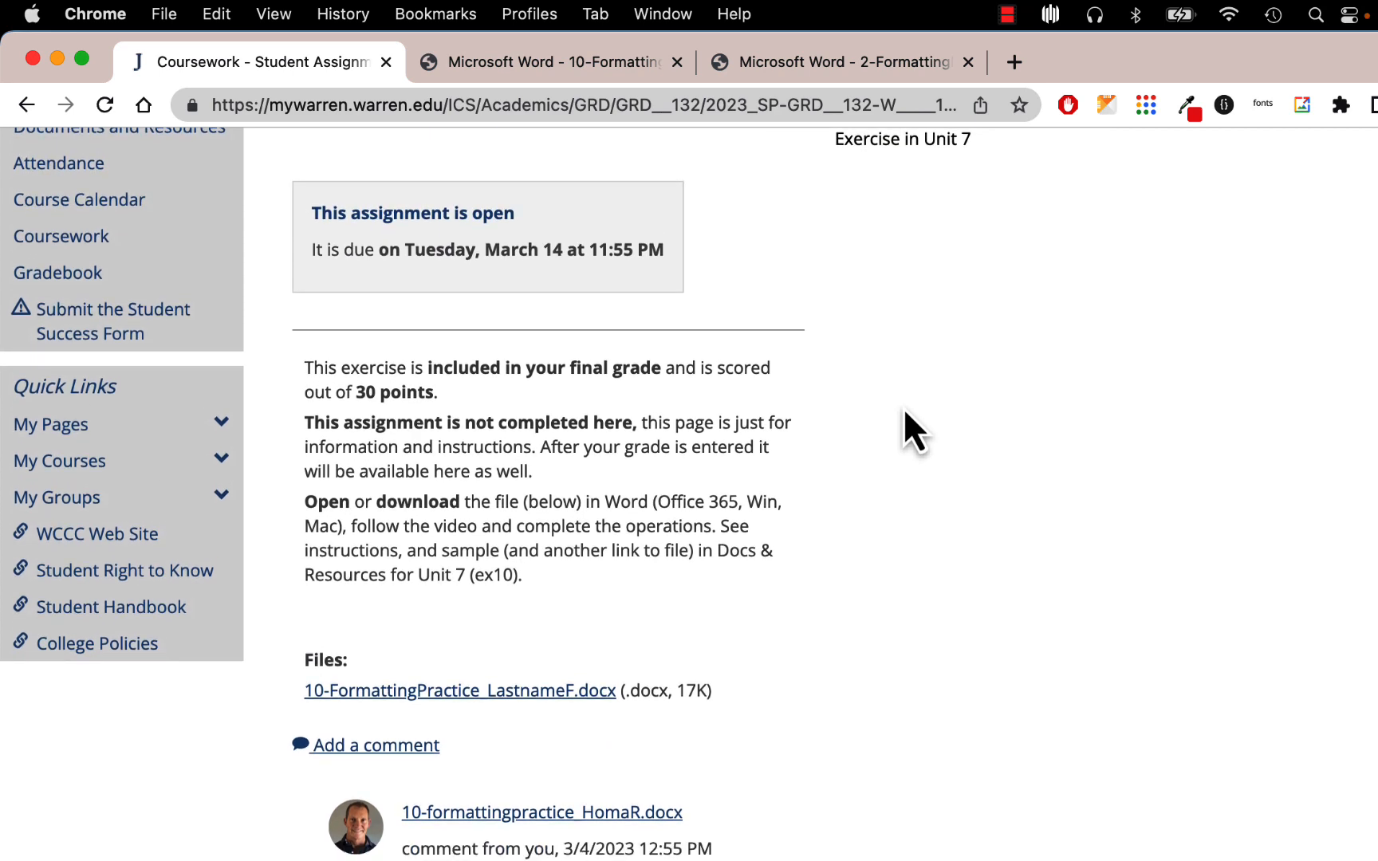
scroll(904, 408, down, 1)
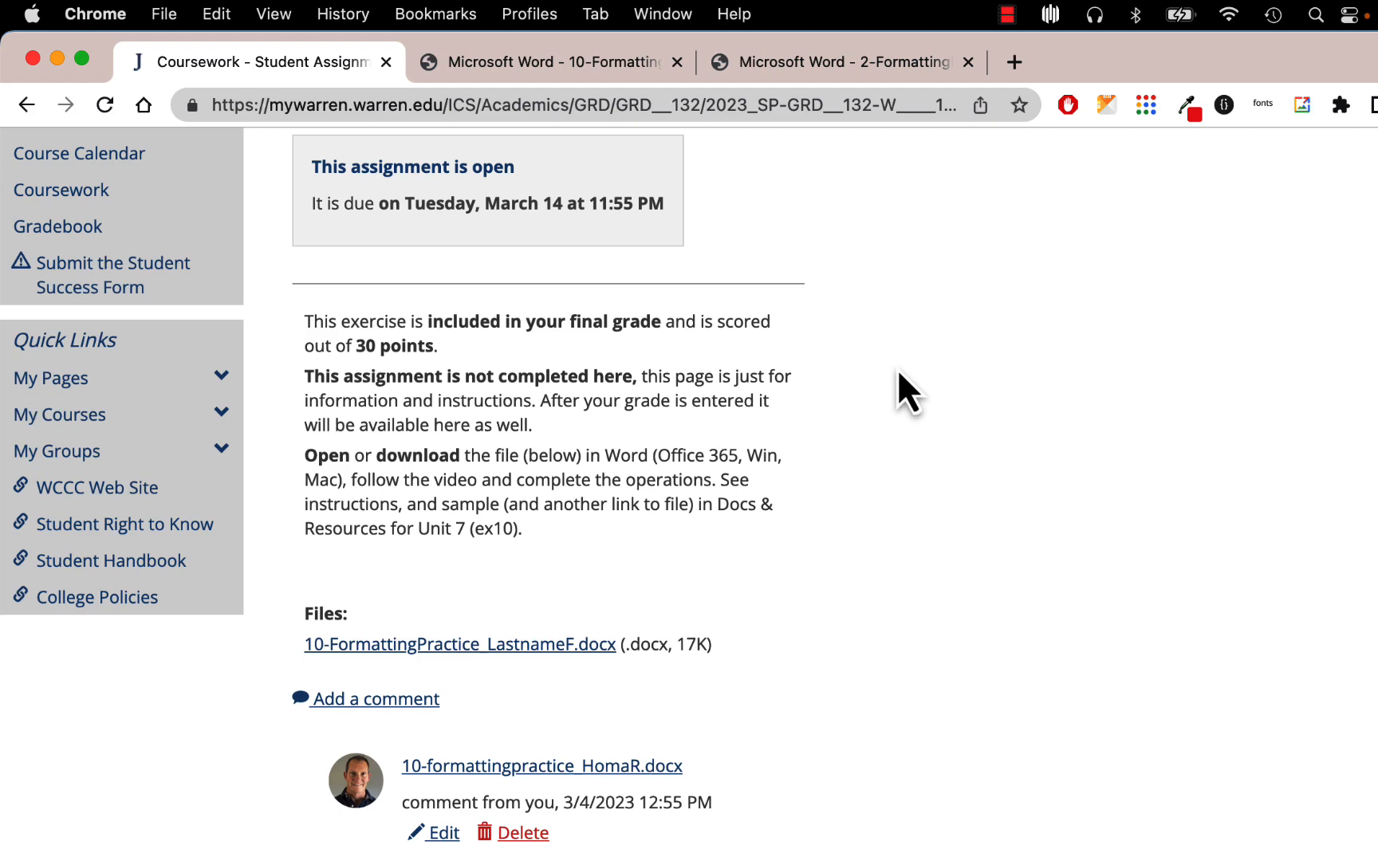
scroll(899, 373, down, 3)
scroll(899, 373, up, 3)
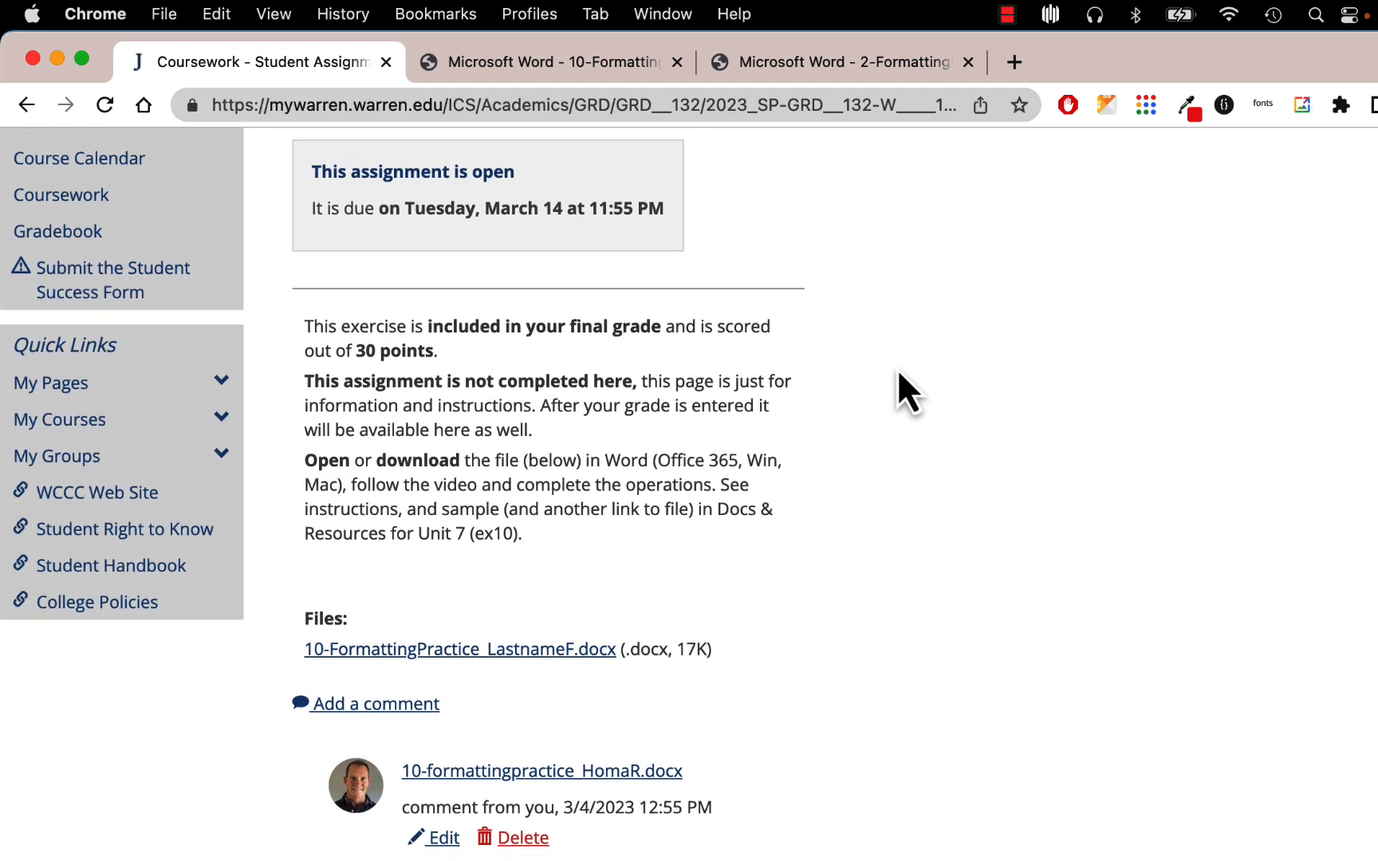
scroll(899, 373, down, 1)
scroll(898, 373, up, 2)
scroll(899, 373, down, 1)
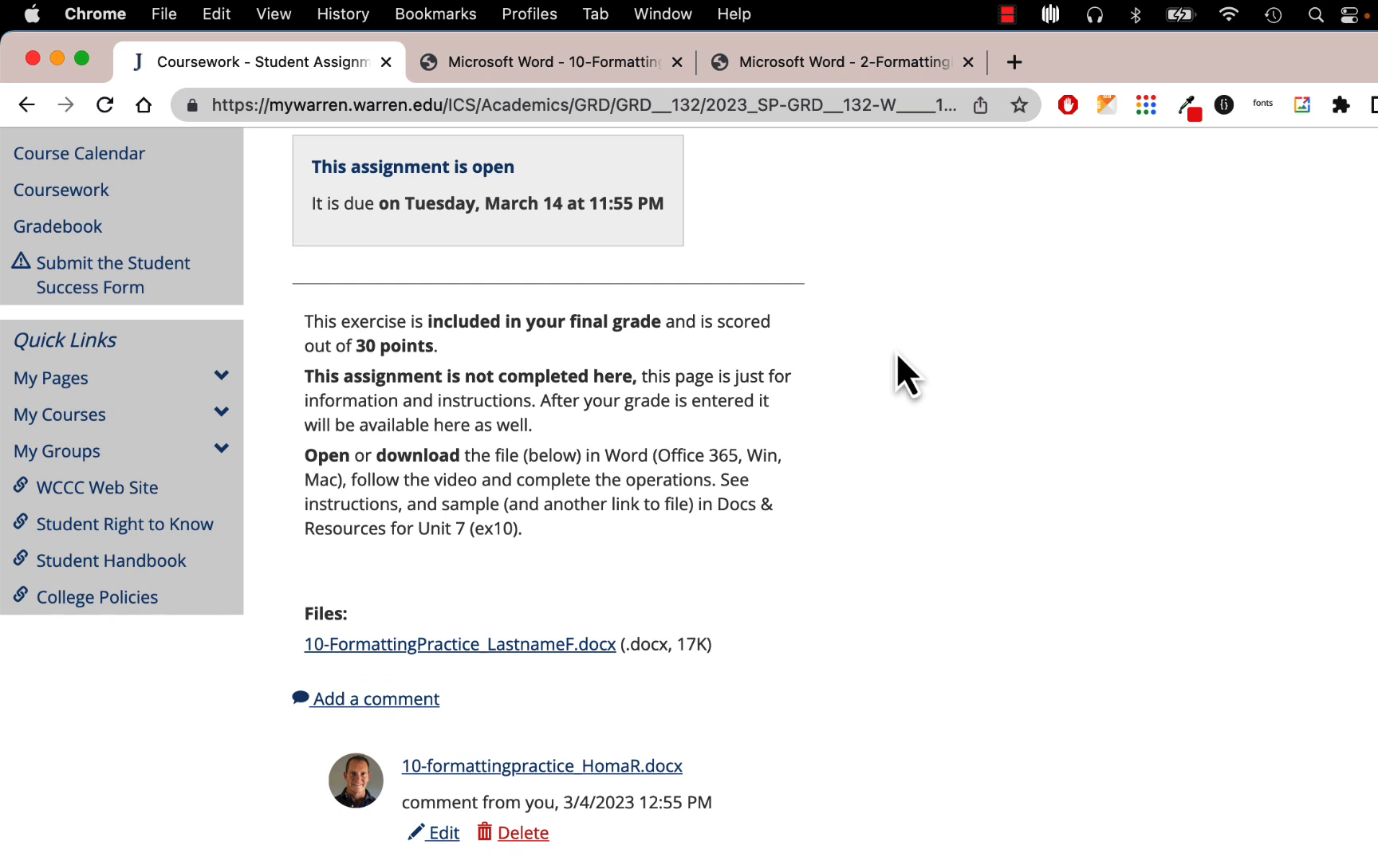
scroll(897, 356, up, 1)
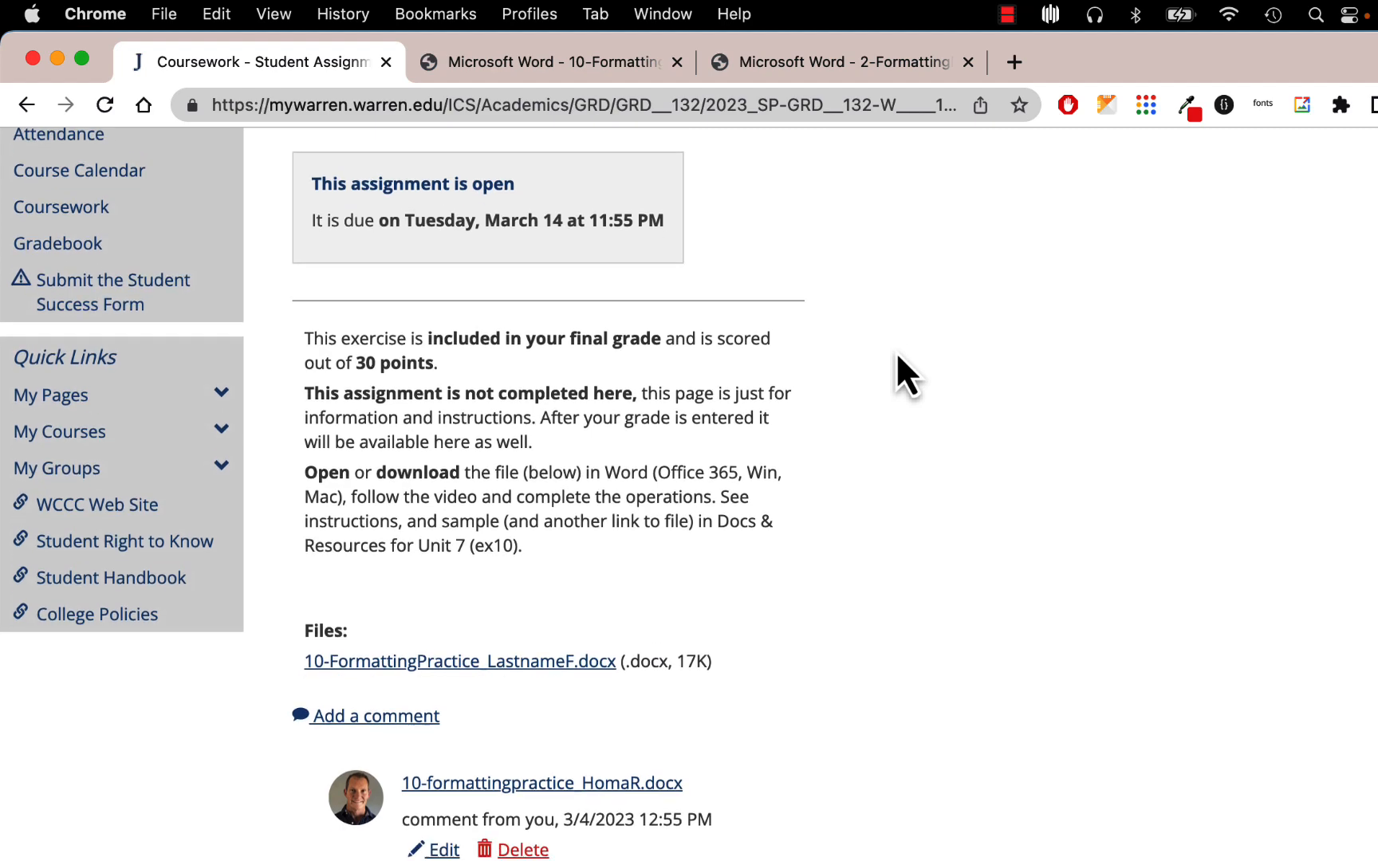
scroll(897, 356, down, 1)
Switch to Word and recheck the finished document's indents, spacing, bullets and tabbed sub price list from the first paragraph down.
click(654, 860)
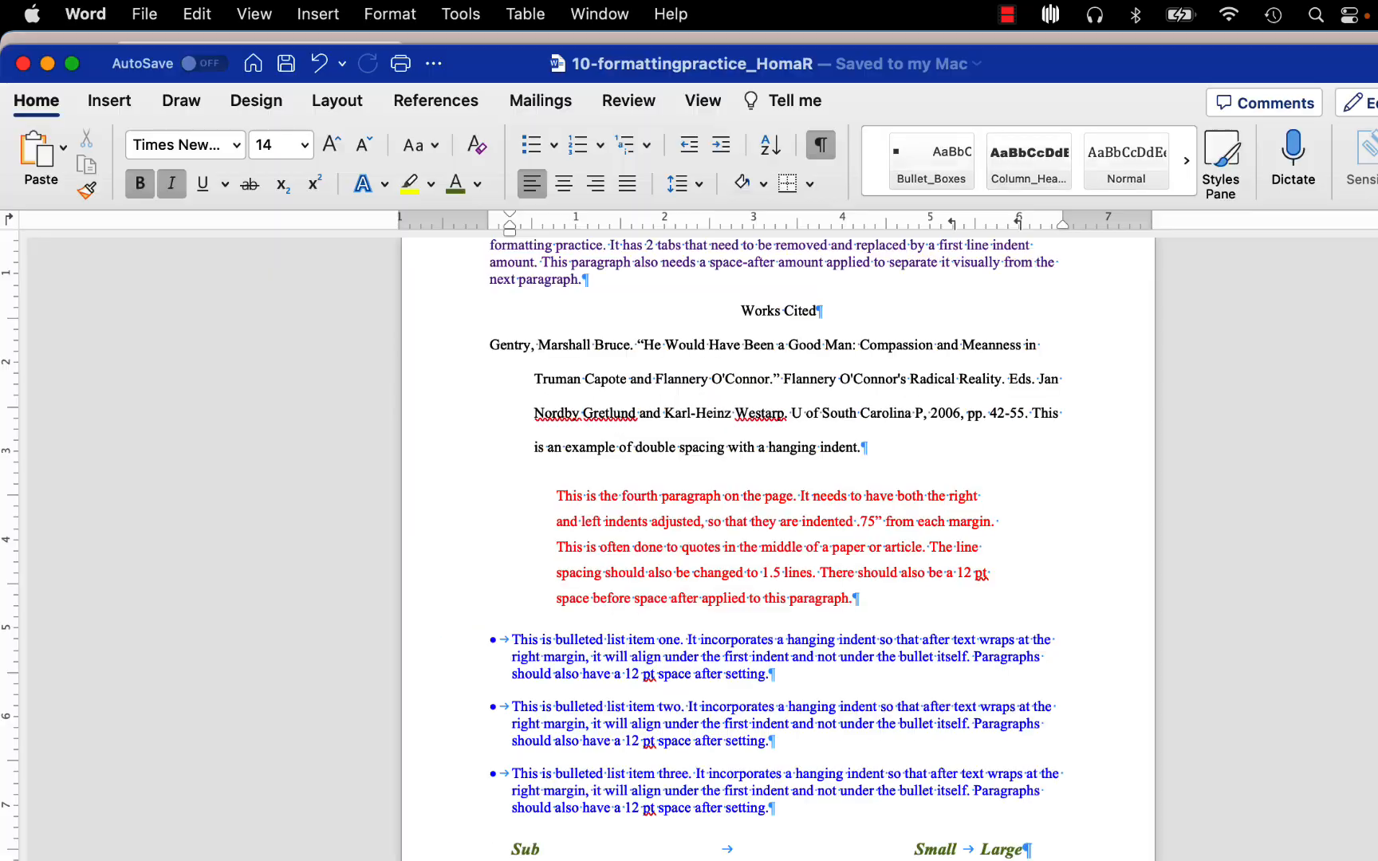
scroll(783, 521, up, 4)
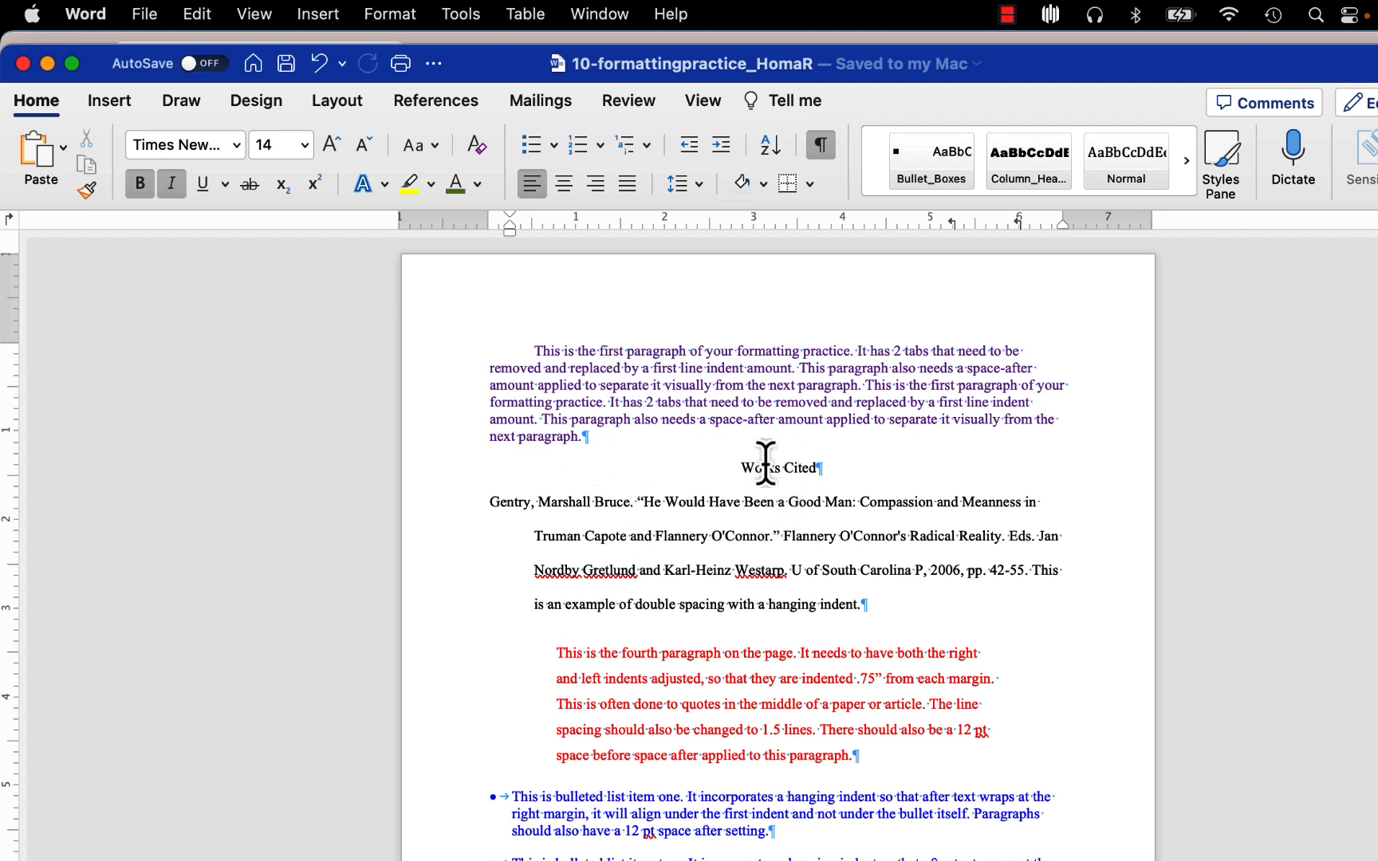
scroll(781, 462, down, 5)
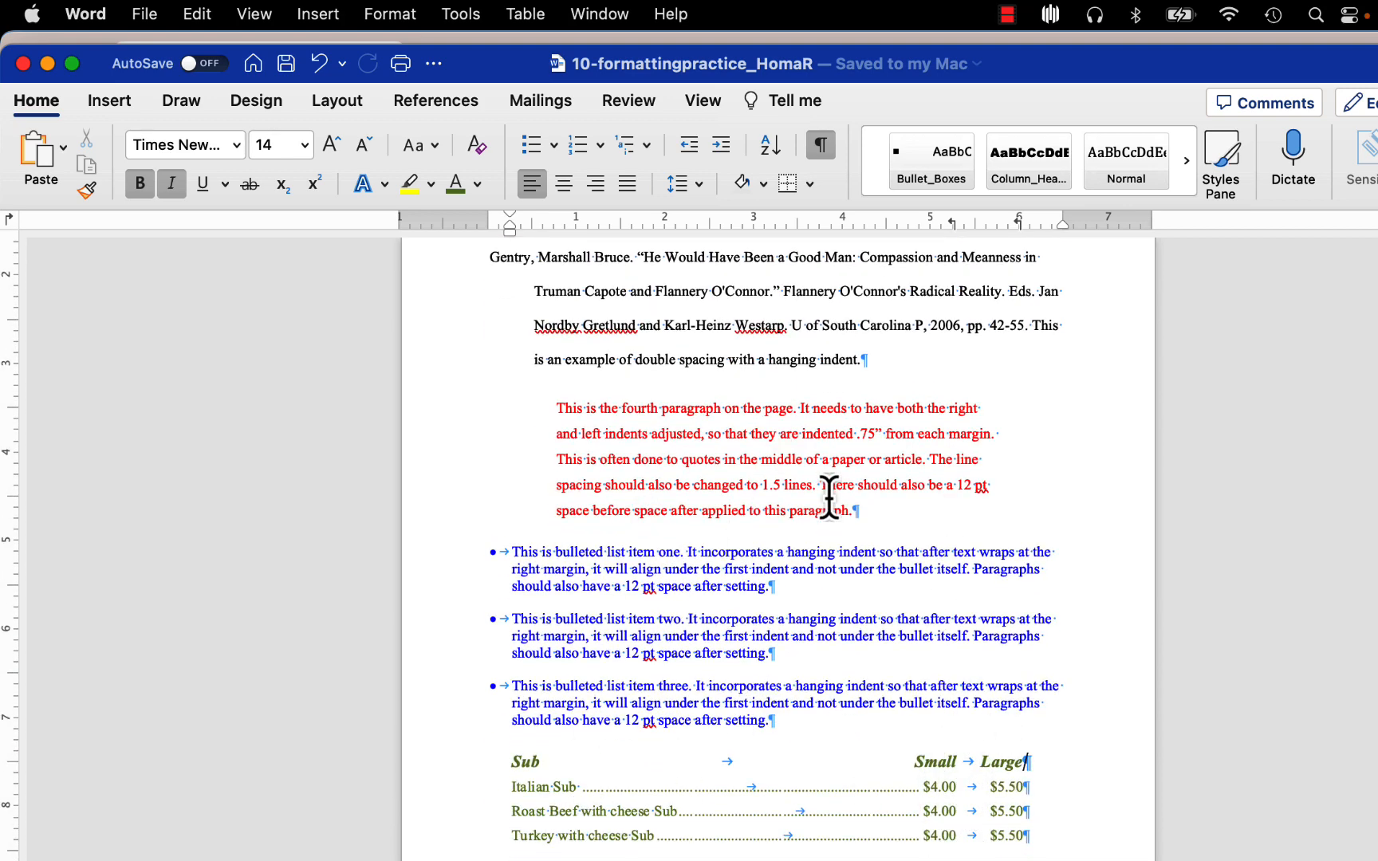
scroll(805, 471, down, 2)
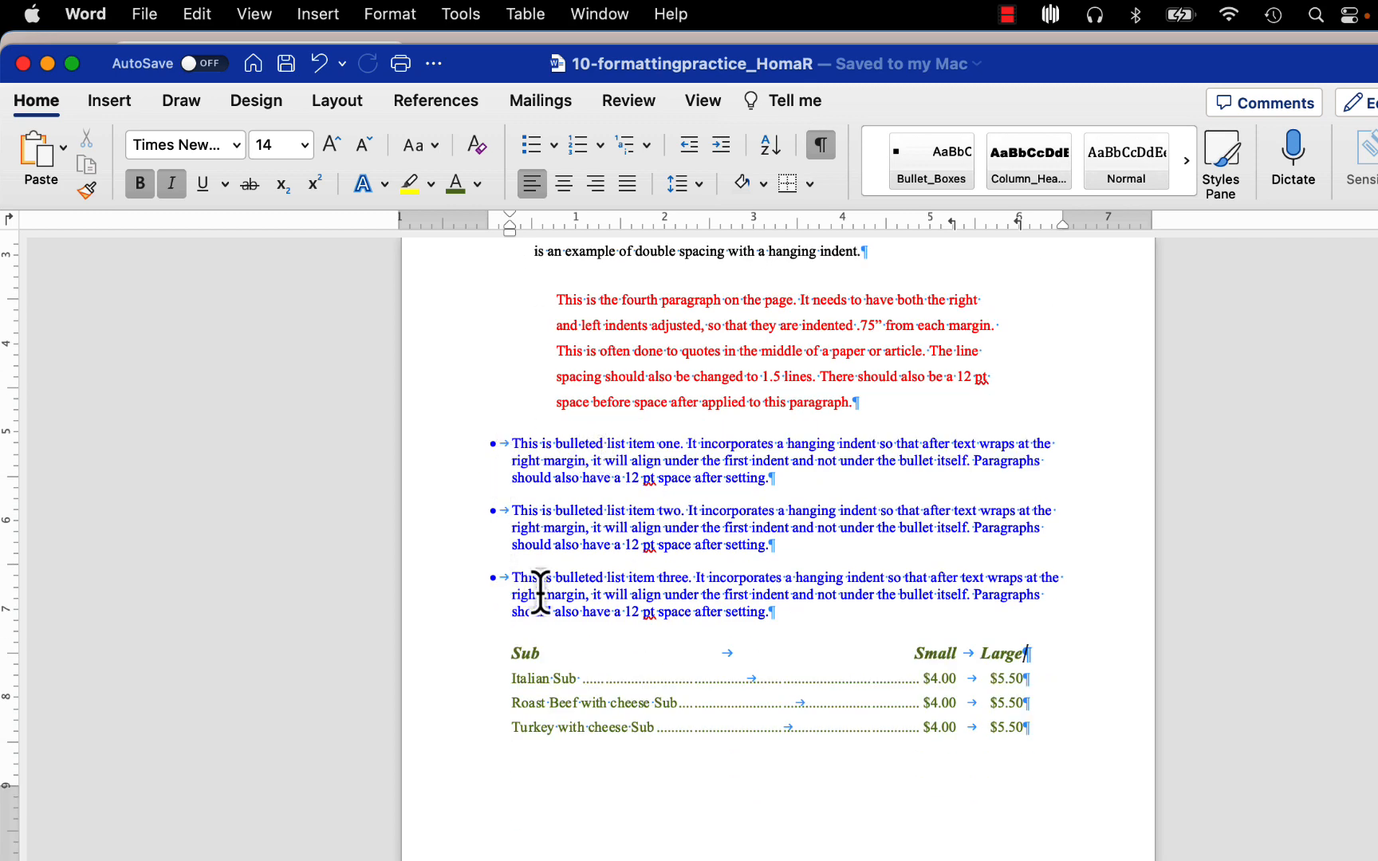
scroll(860, 494, up, 6)
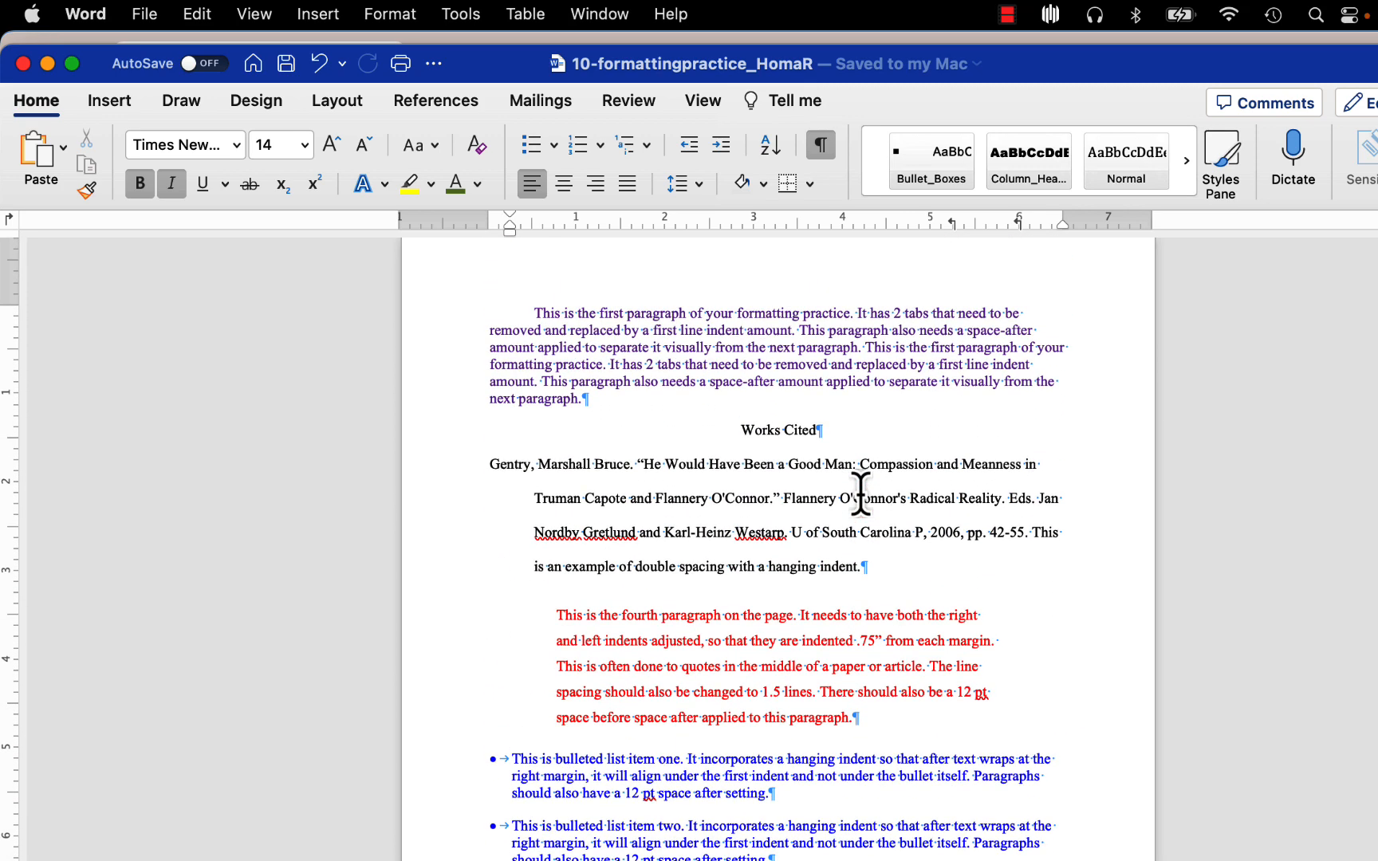
scroll(860, 492, down, 1)
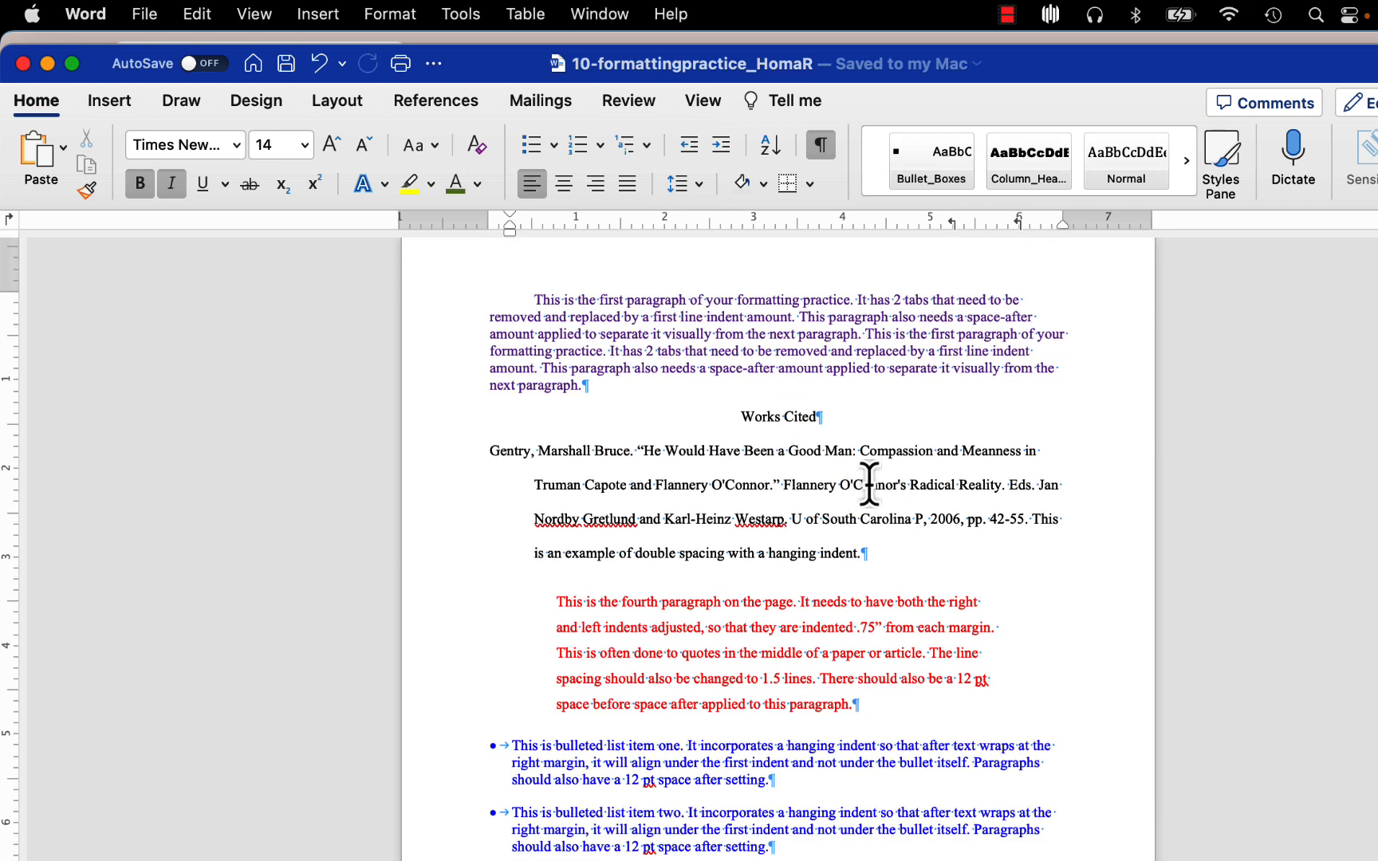
scroll(865, 487, down, 1)
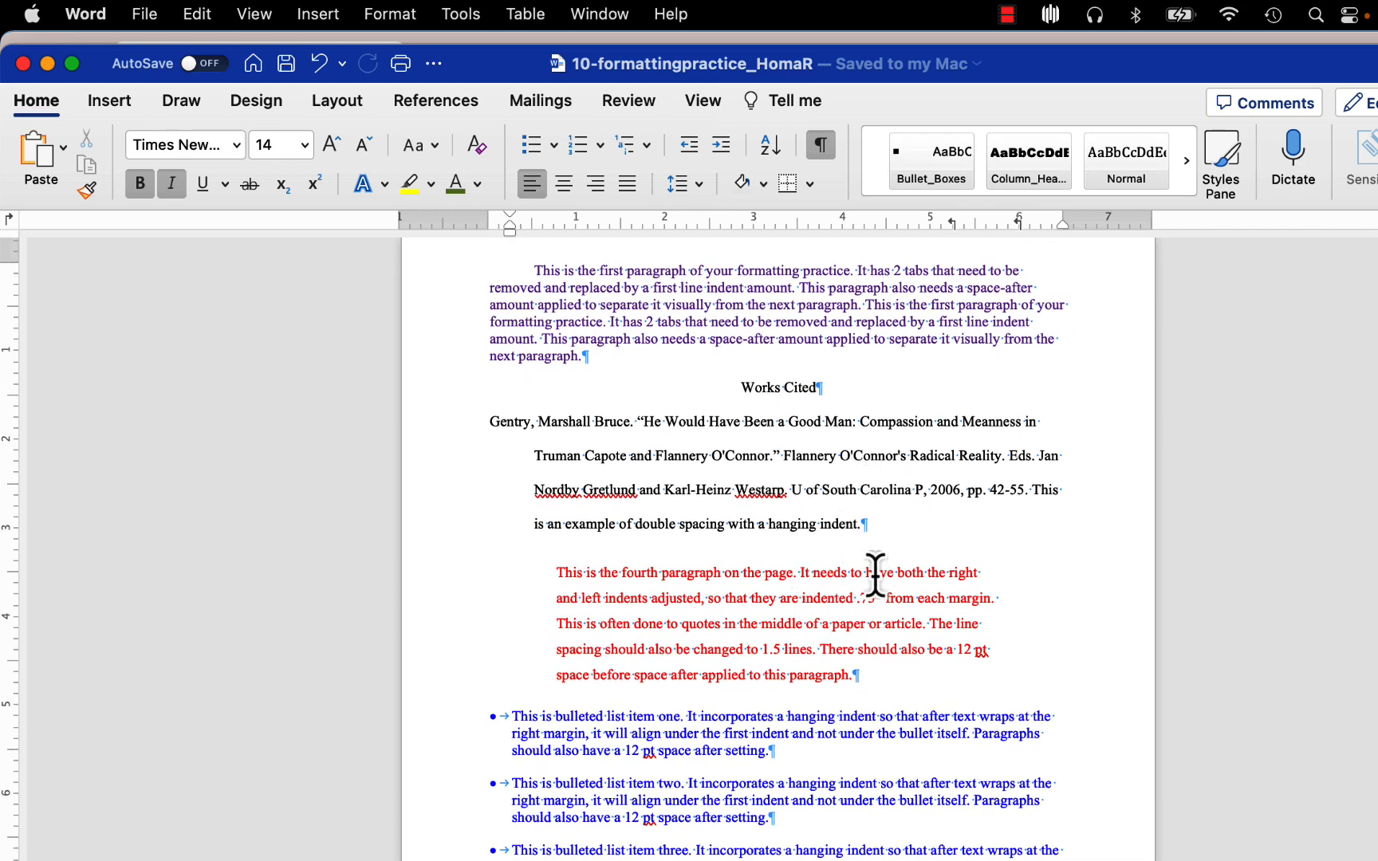
scroll(875, 574, down, 3)
scroll(876, 572, up, 5)
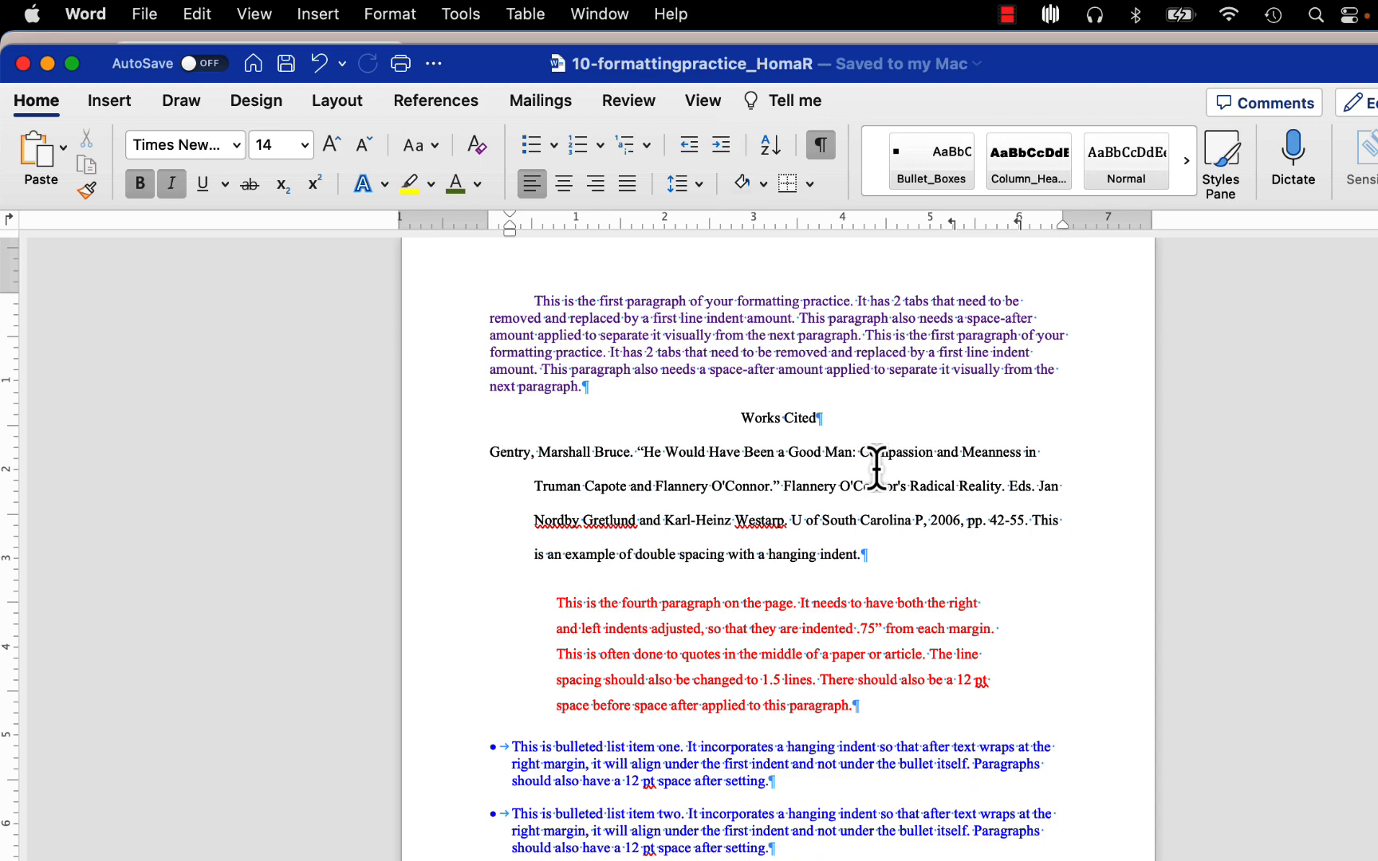
scroll(885, 434, down, 9)
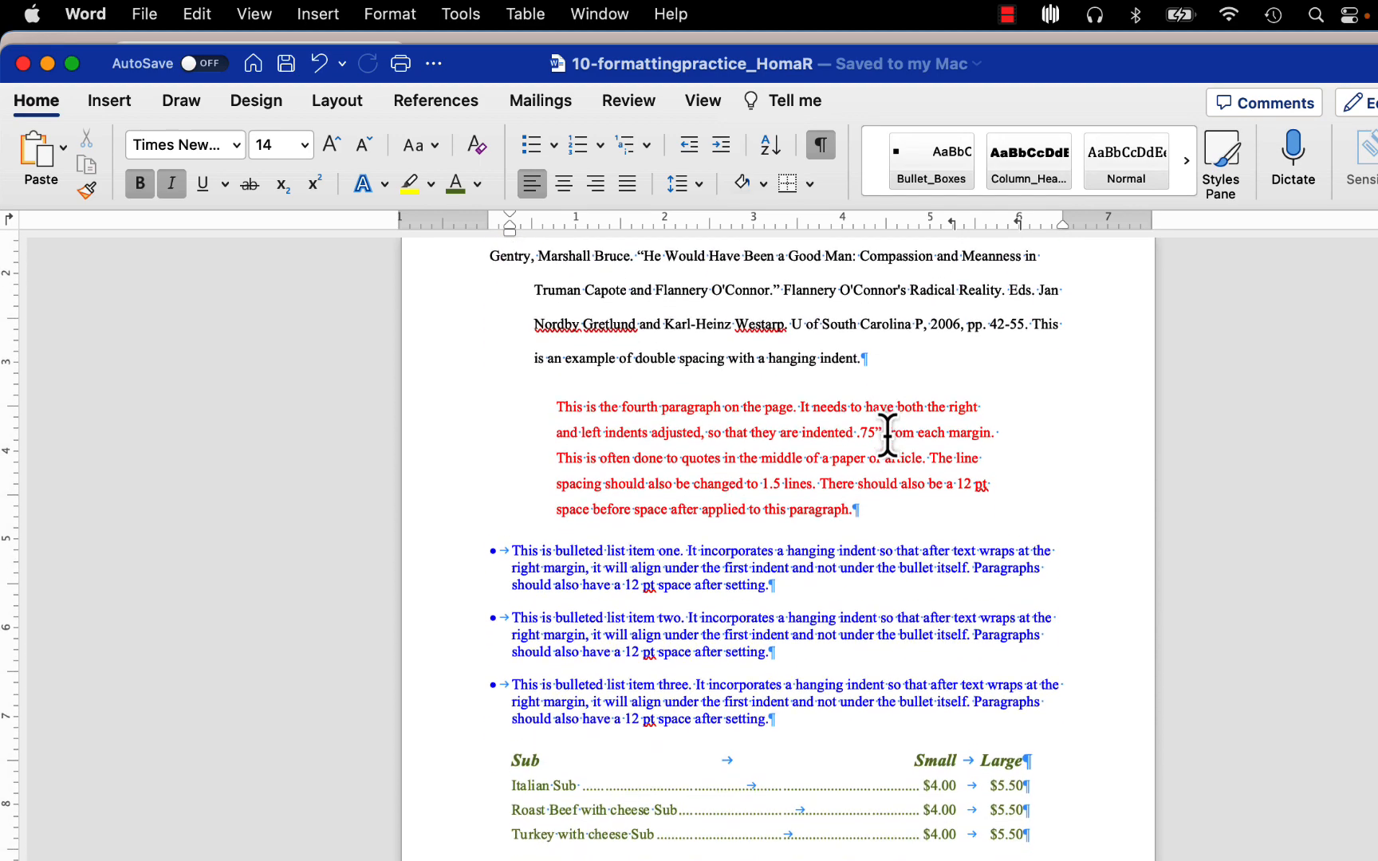
scroll(888, 435, up, 7)
scroll(897, 359, down, 1)
scroll(897, 358, up, 2)
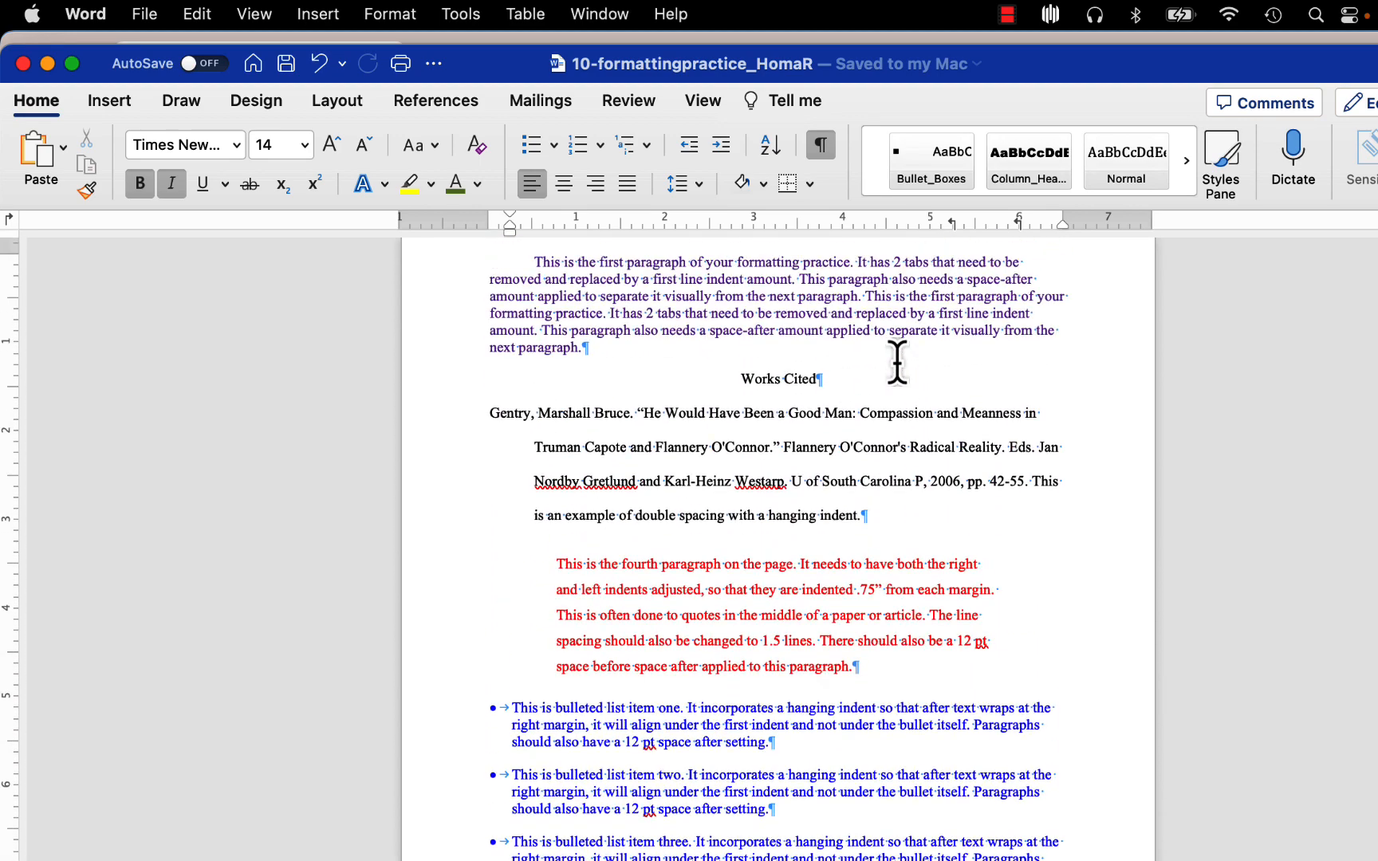
scroll(897, 357, down, 2)
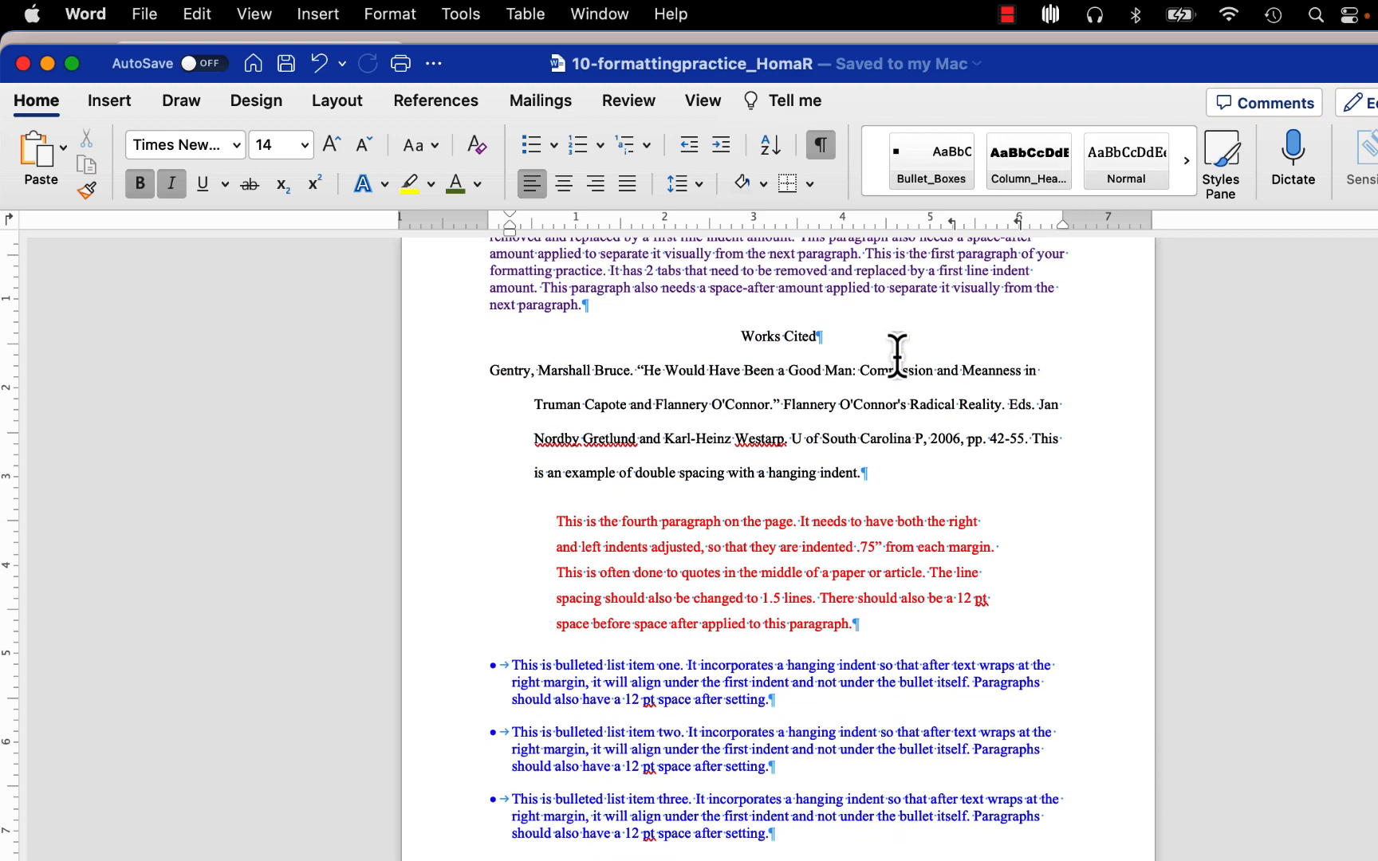
scroll(897, 356, up, 3)
scroll(897, 356, down, 2)
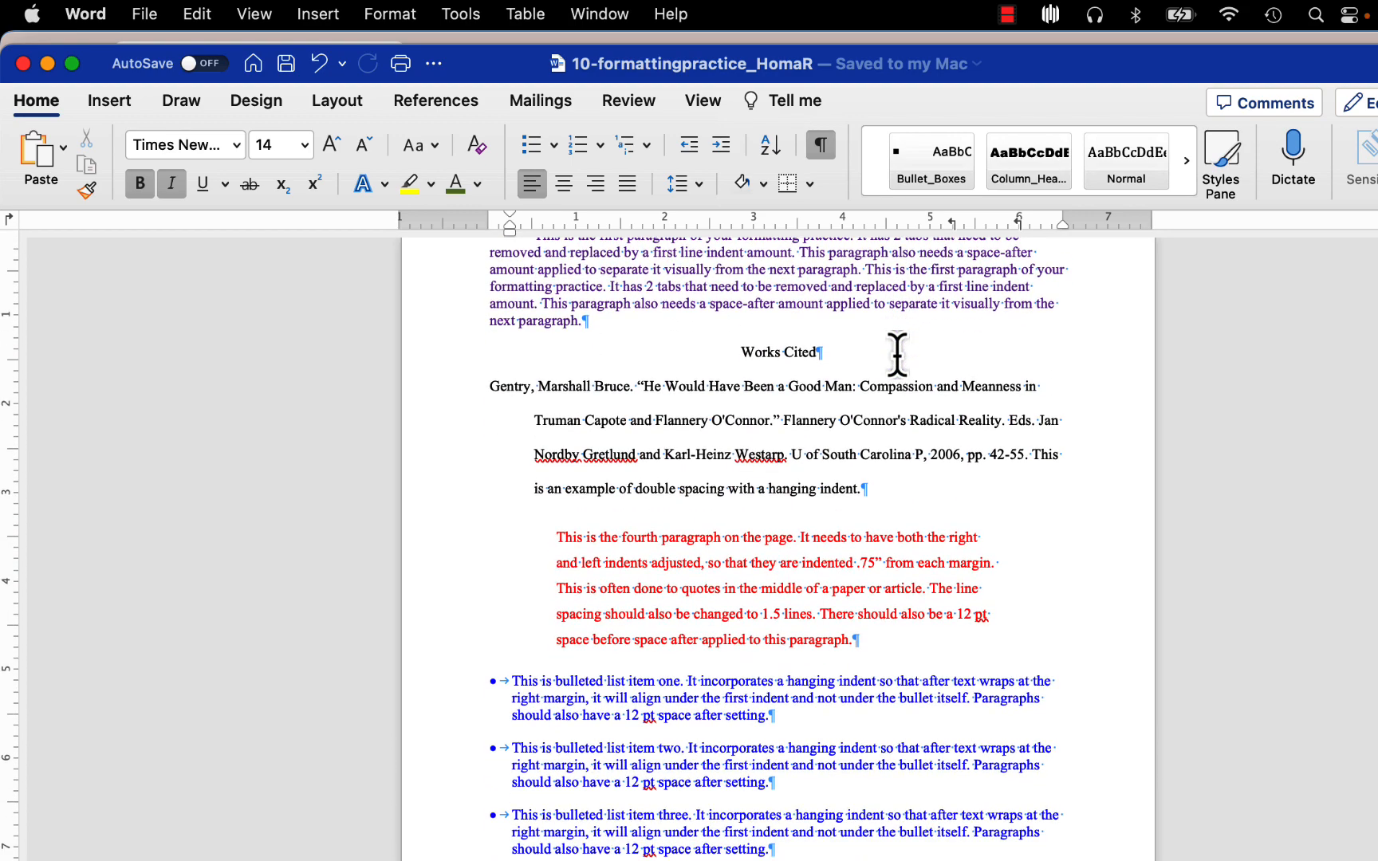
scroll(897, 357, up, 1)
scroll(897, 356, up, 1)
scroll(898, 355, down, 2)
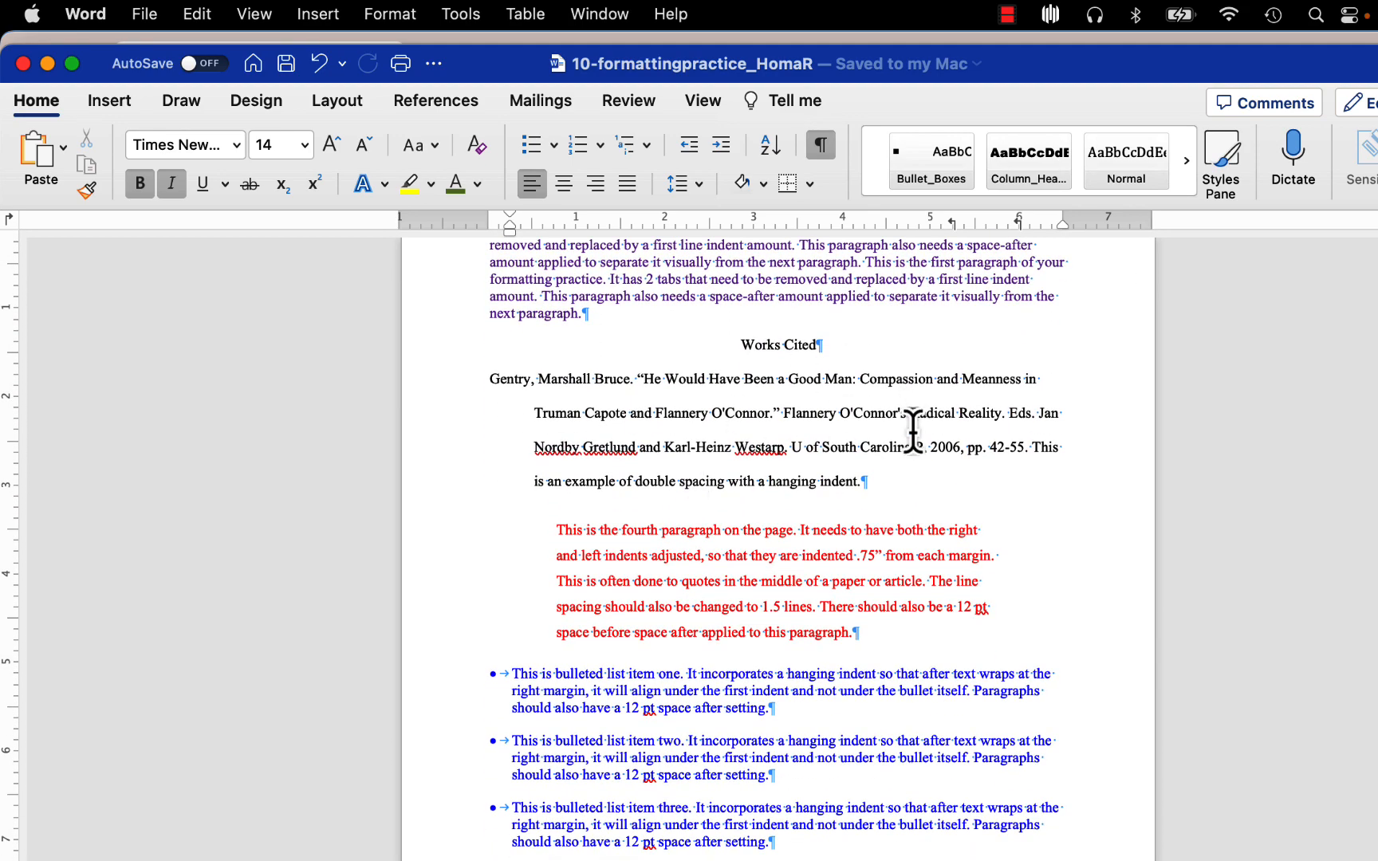
scroll(1022, 508, down, 2)
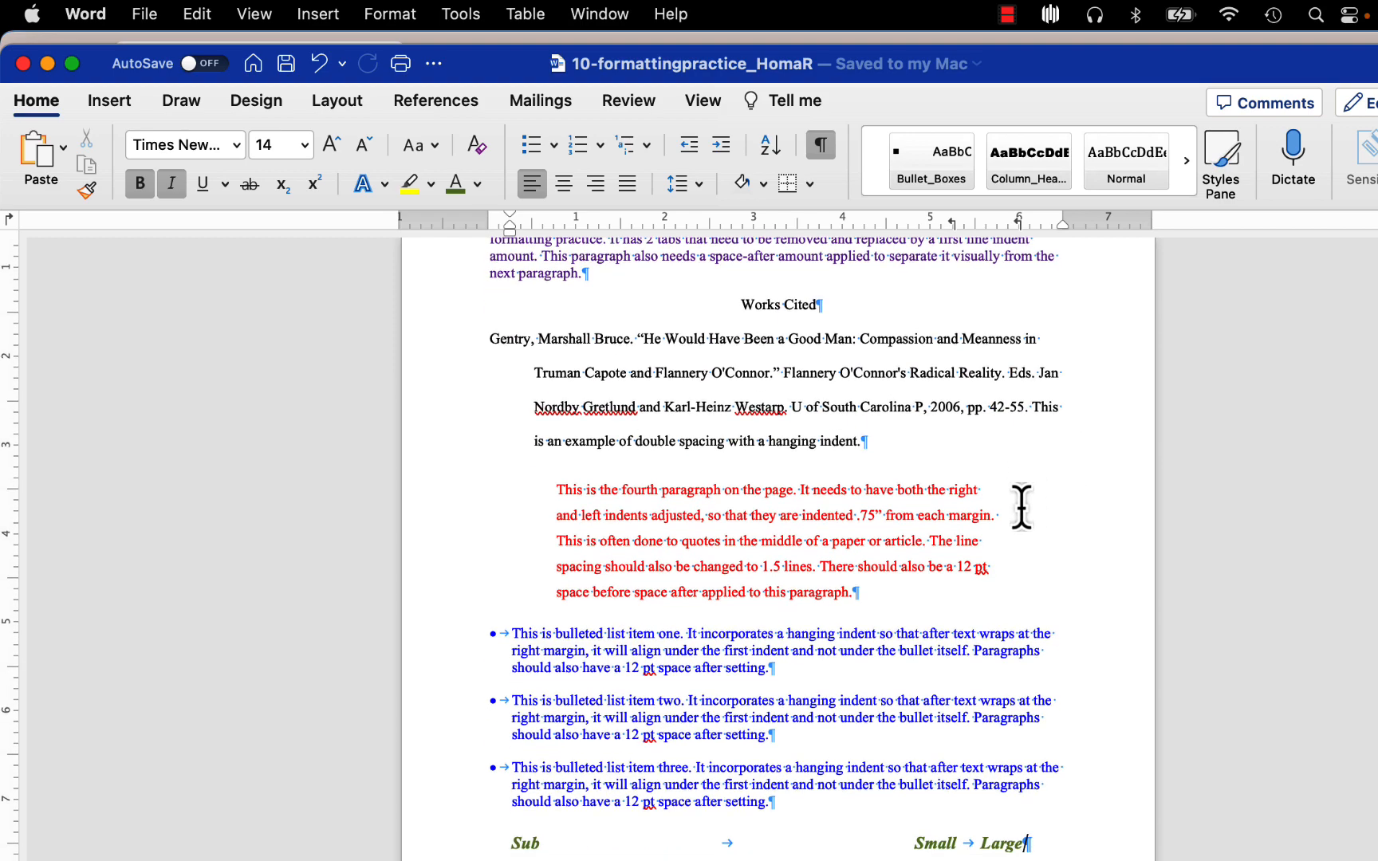
scroll(1021, 508, up, 3)
scroll(1021, 509, up, 3)
scroll(1039, 477, down, 3)
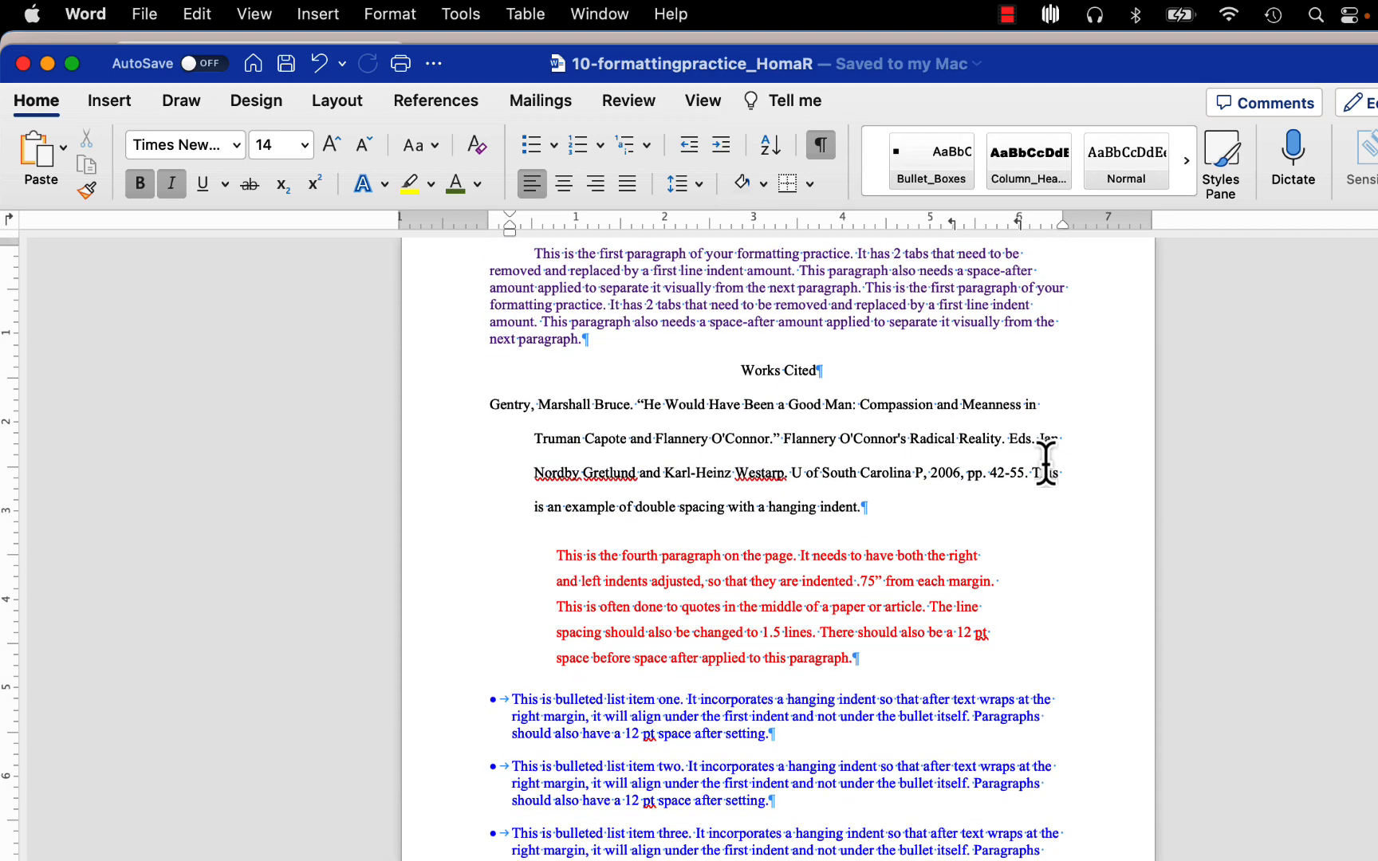